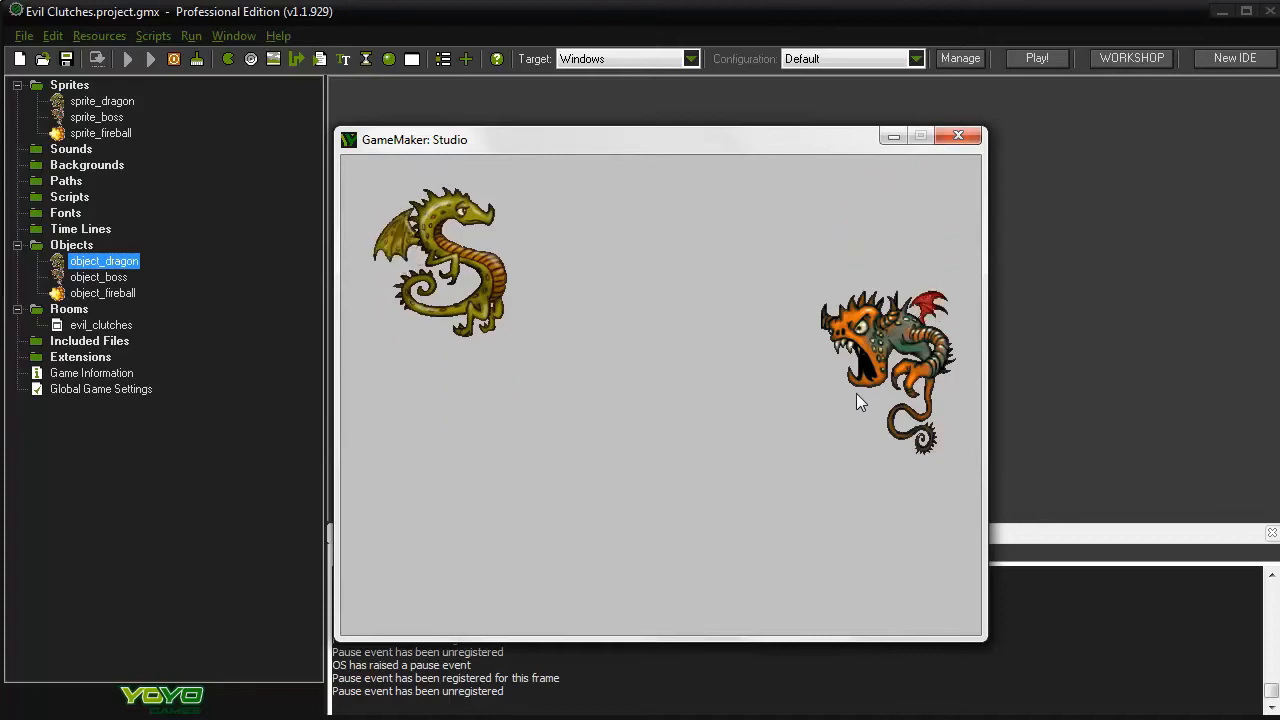
Test the dragon's upward and downward movement in the running game, and close the game window
key("Up")
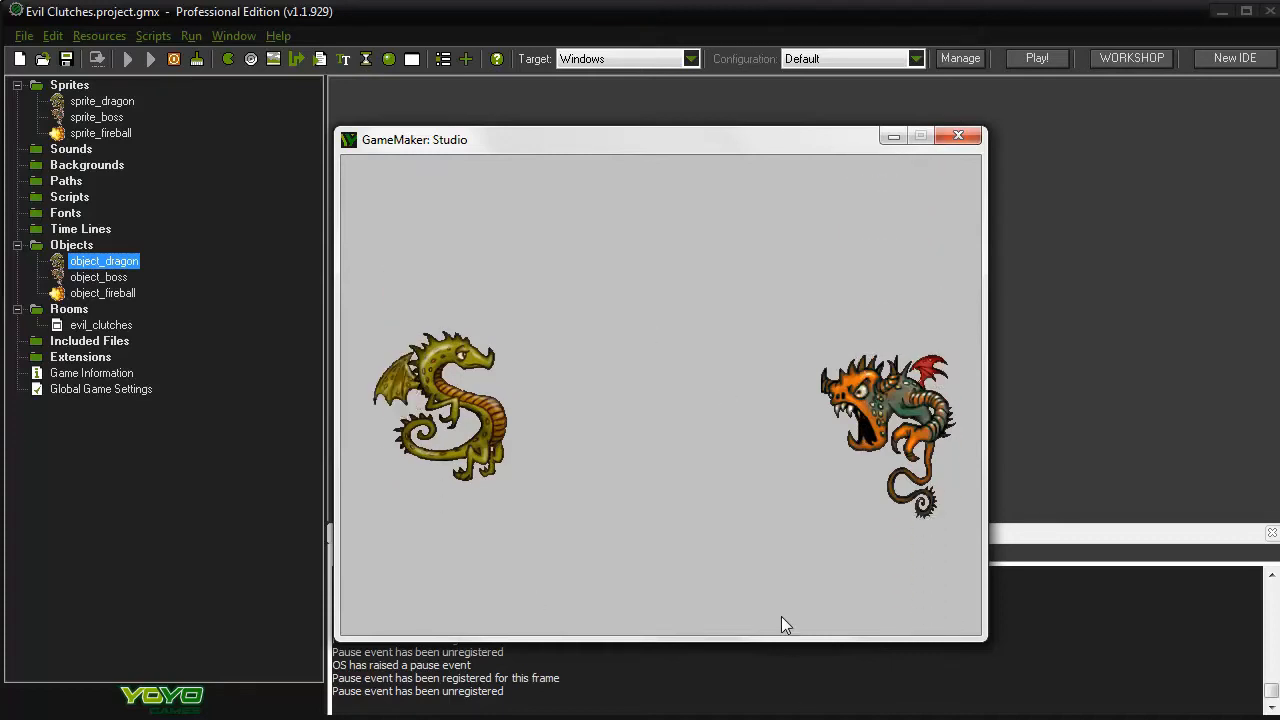
key("Up")
key("Down")
key("Up")
key("Down")
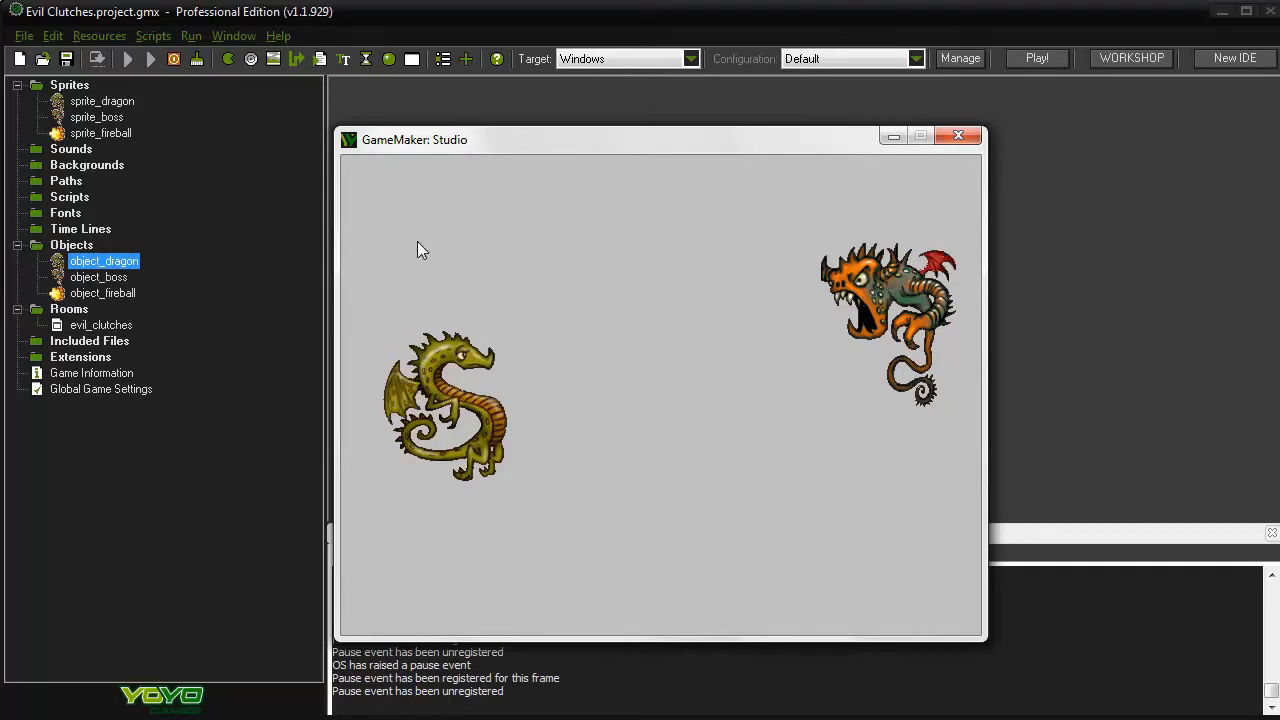
key("Up")
key("Down")
key("Up")
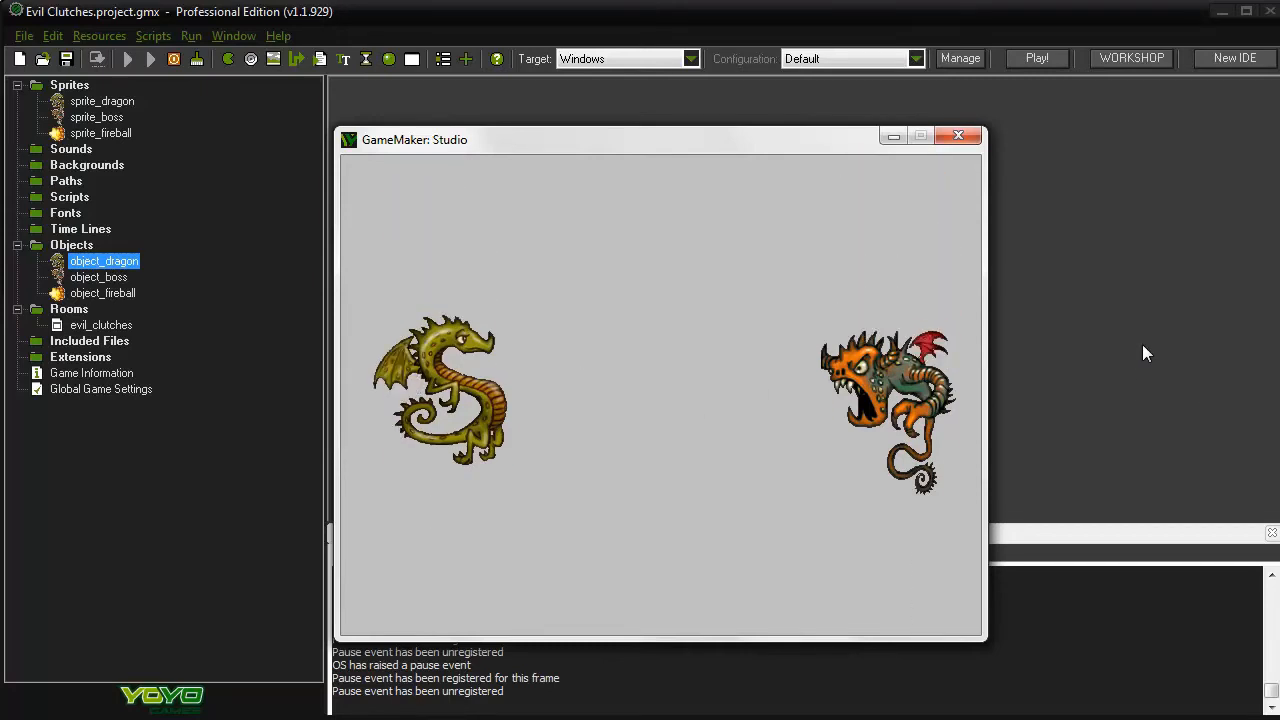
key("Up")
key("Down")
key("Up")
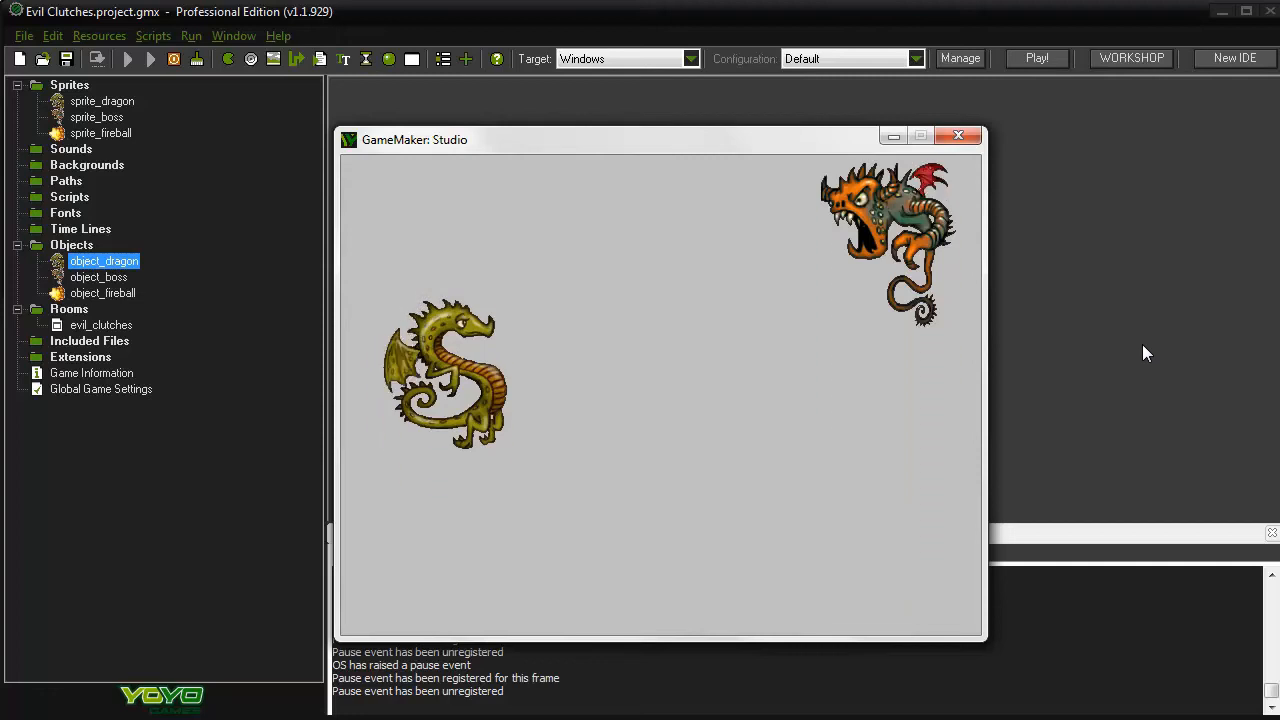
left_click(958, 137)
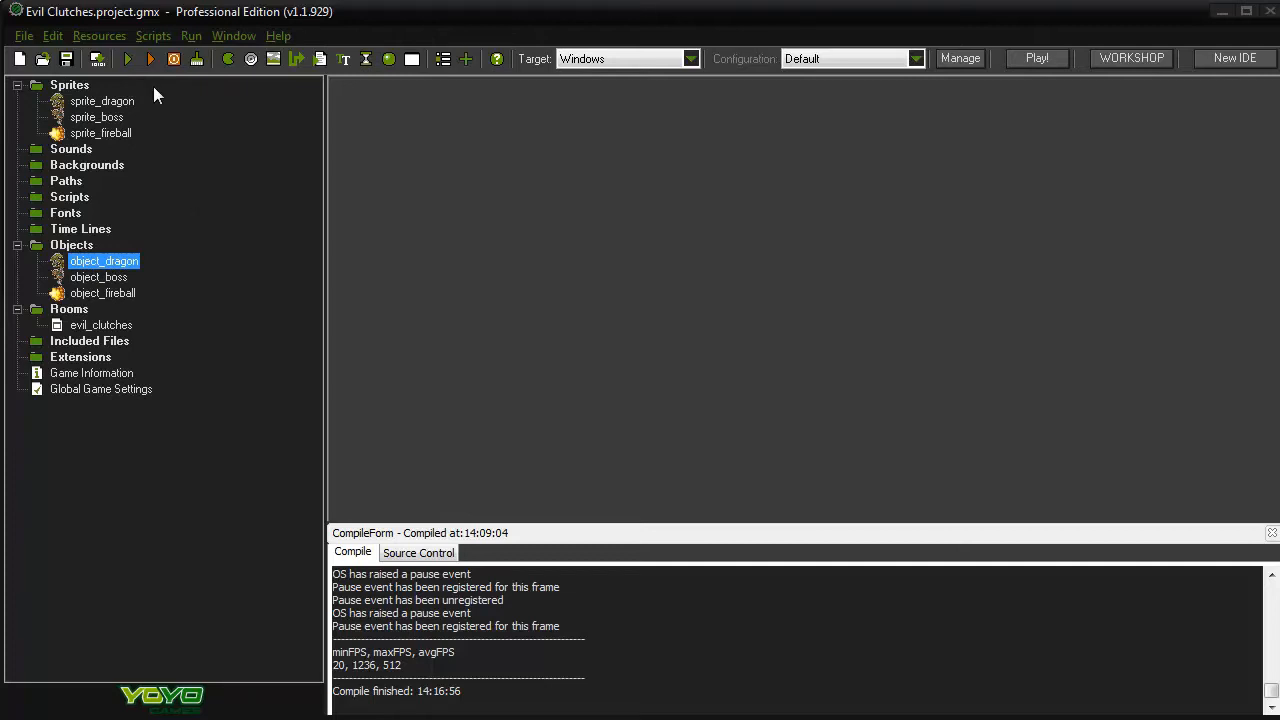
Create a new sprite resource and name it sprite_demon
left_click(100, 36)
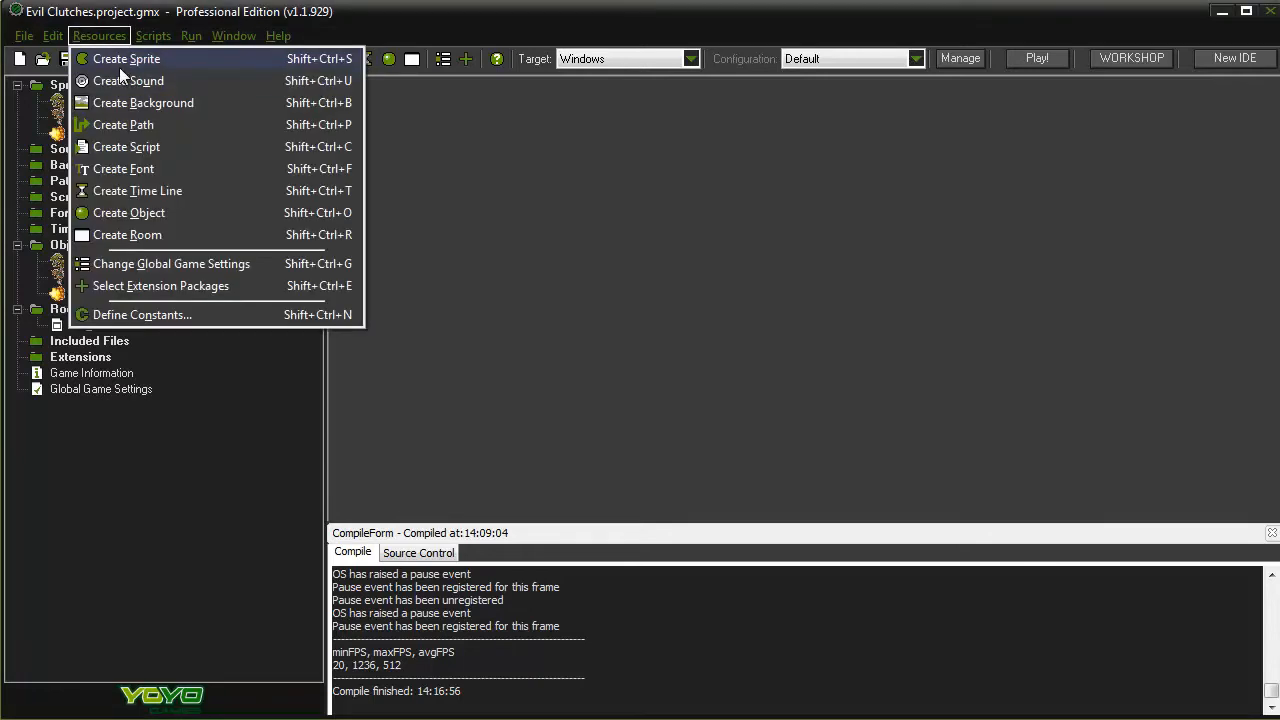
left_click(119, 64)
left_click(618, 305)
left_click_drag(748, 270, 679, 112)
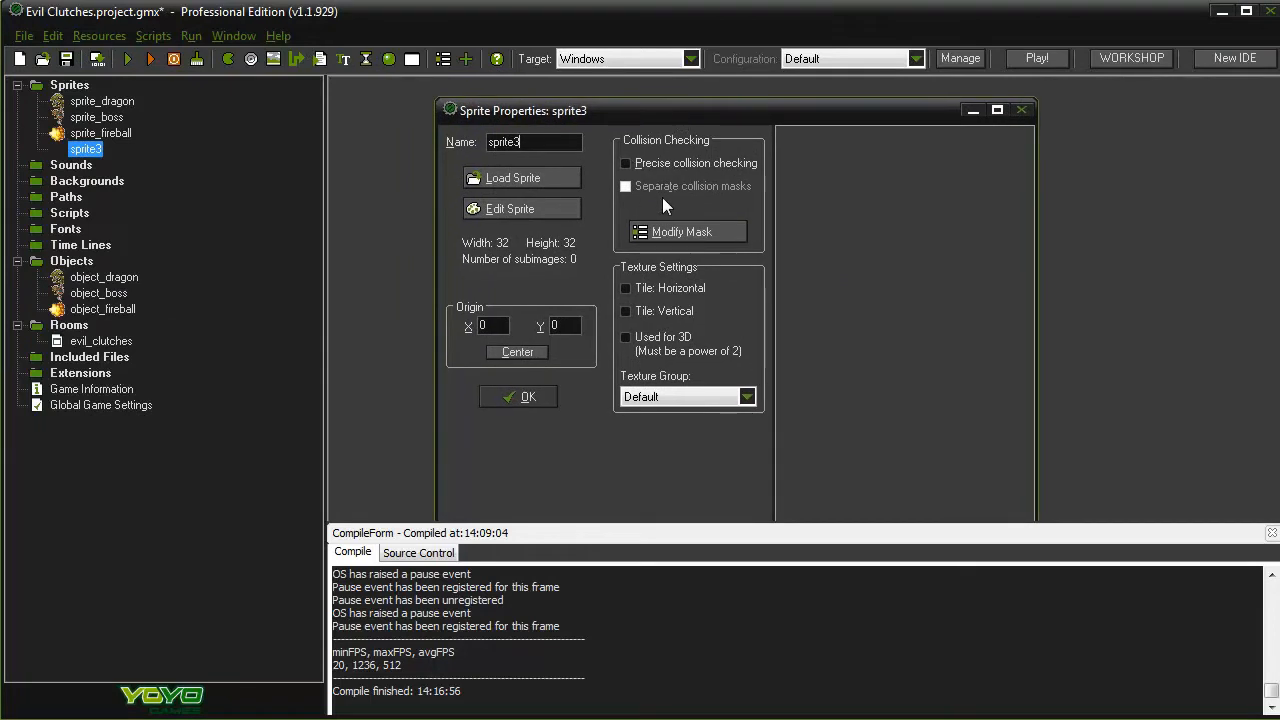
key("BackSpace")
type("_demon")
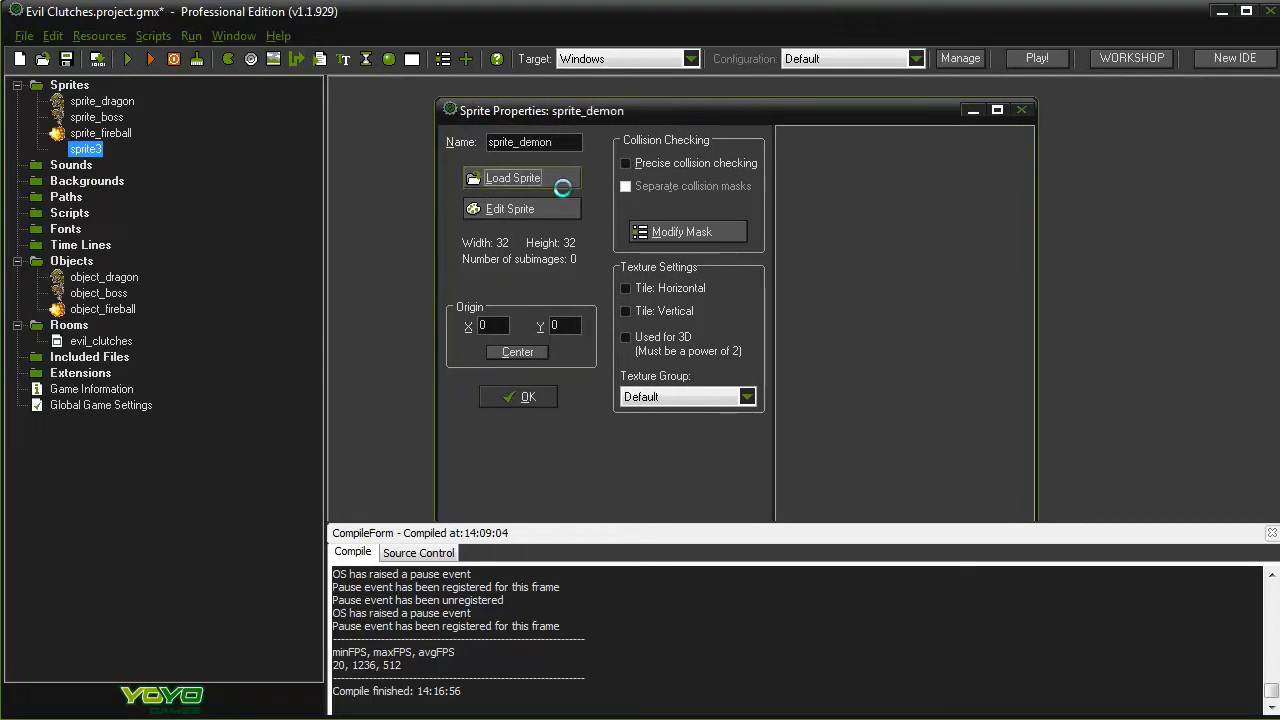
Load the Demon image from the Chapter02 folder into sprite_demon and save the sprite
left_click(520, 178)
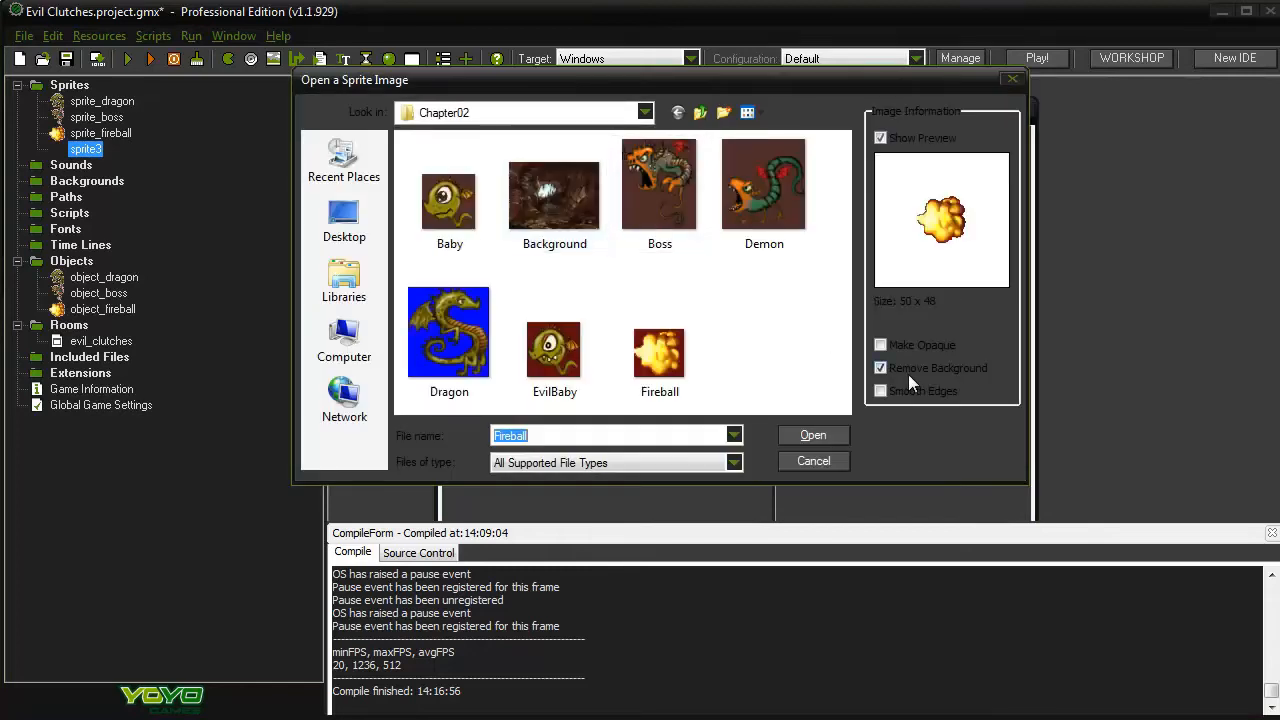
left_click(778, 208)
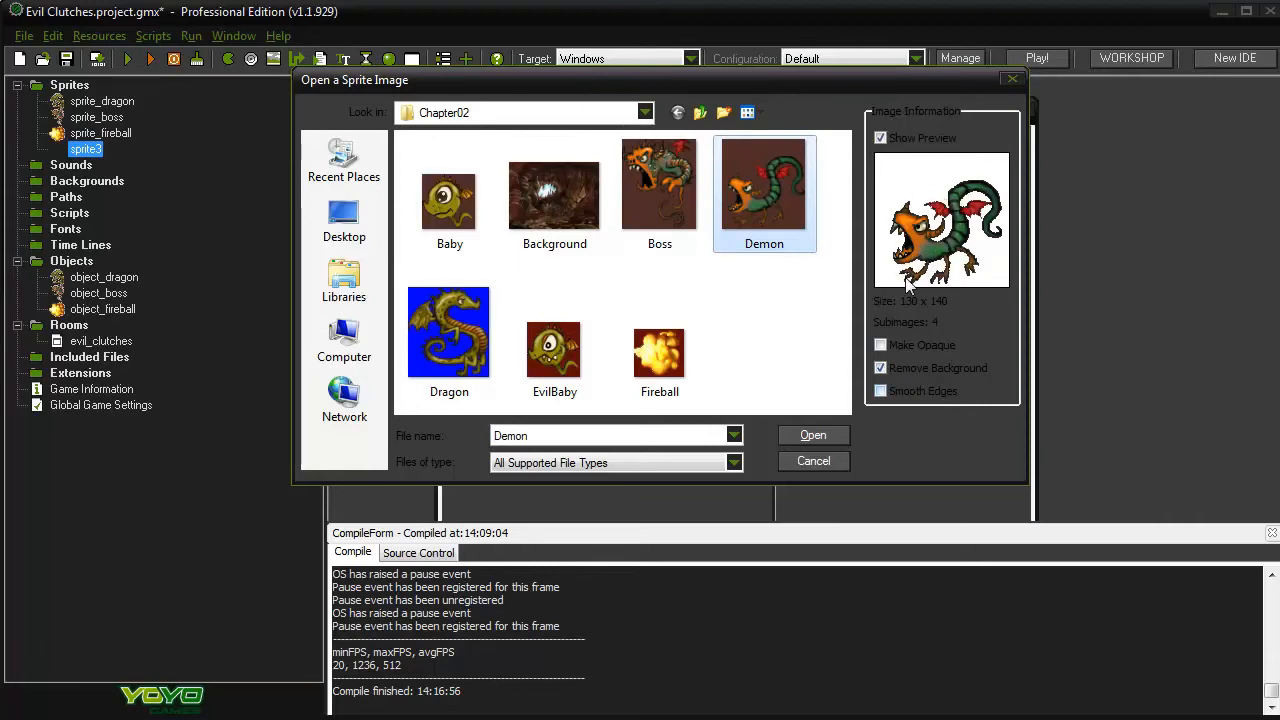
left_click(812, 440)
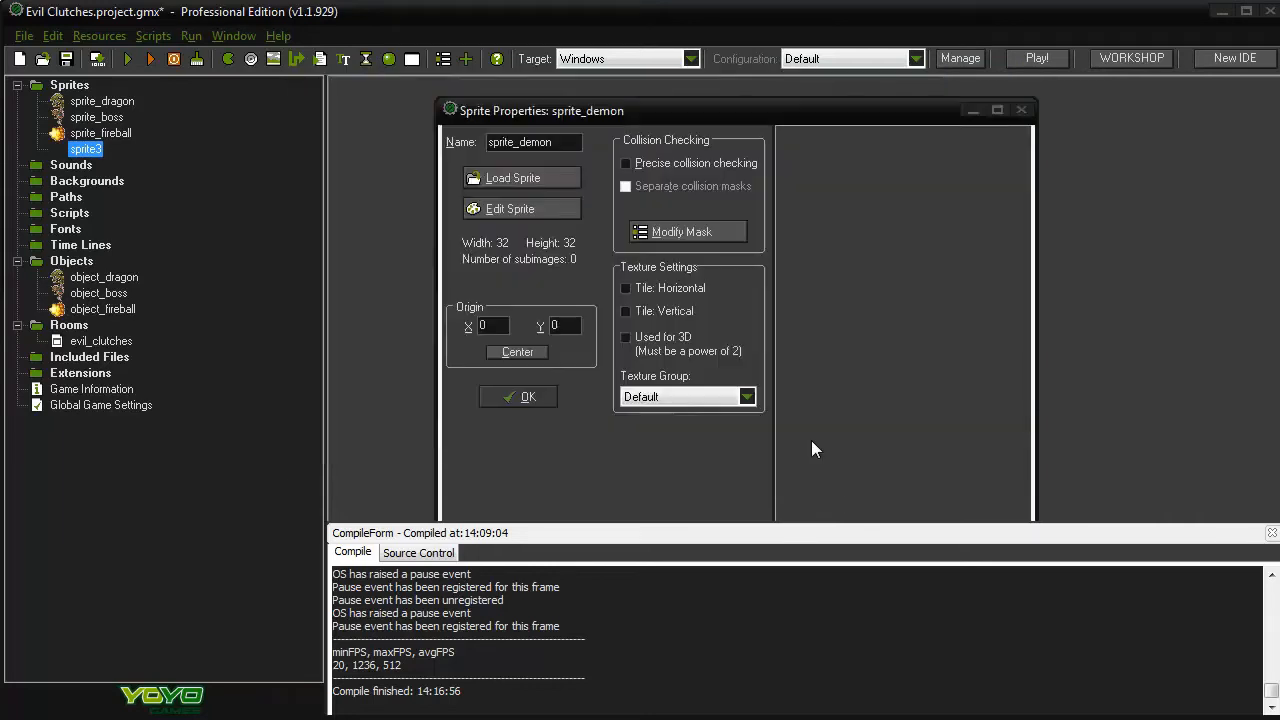
left_click(524, 397)
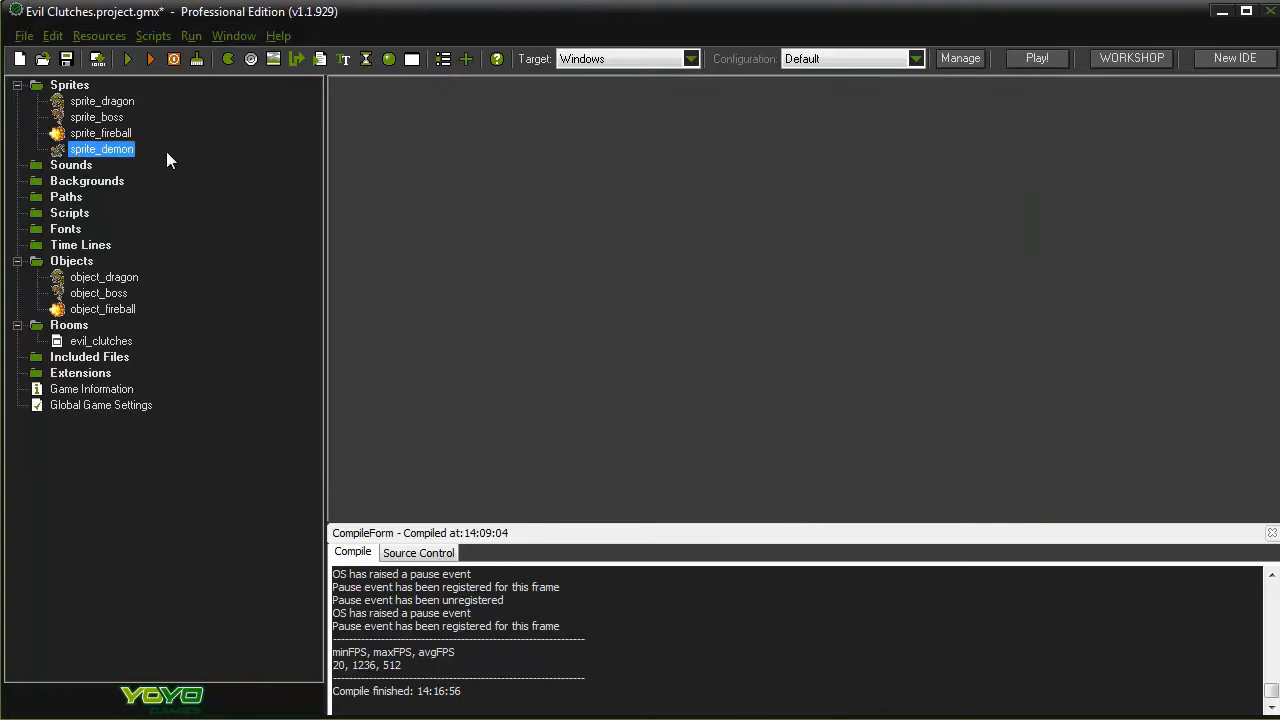
Create another sprite resource and name it sprite_baby
left_click(117, 38)
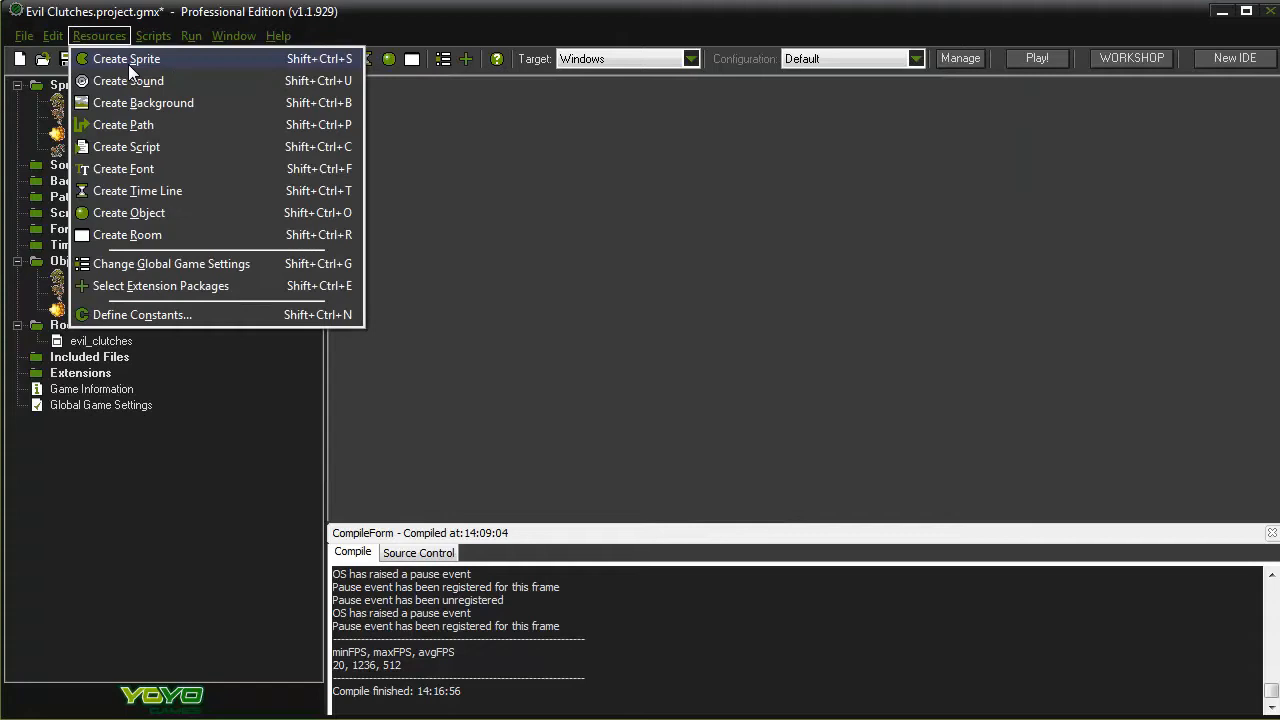
left_click(128, 64)
left_click_drag(723, 286, 624, 95)
type("sprite")
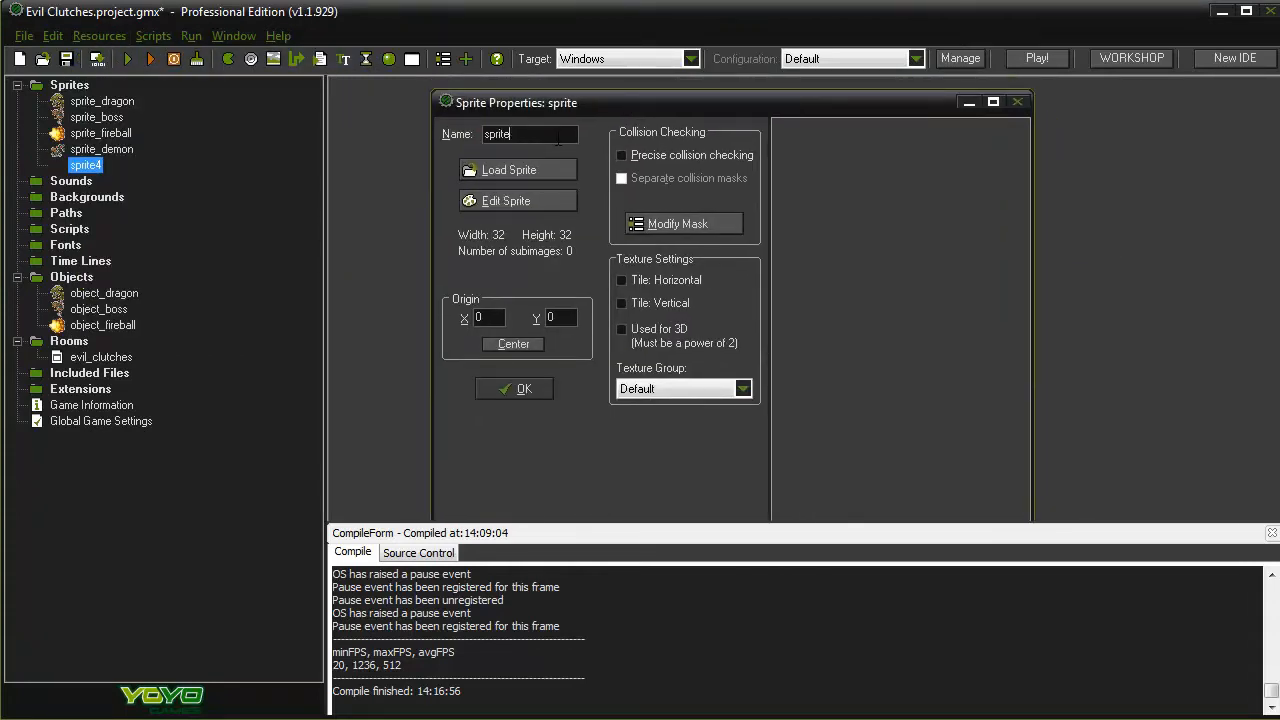
type("_baba")
key("BackSpace")
type("y")
Load the Baby image from the Chapter02 folder into sprite_baby and save the sprite
left_click(564, 171)
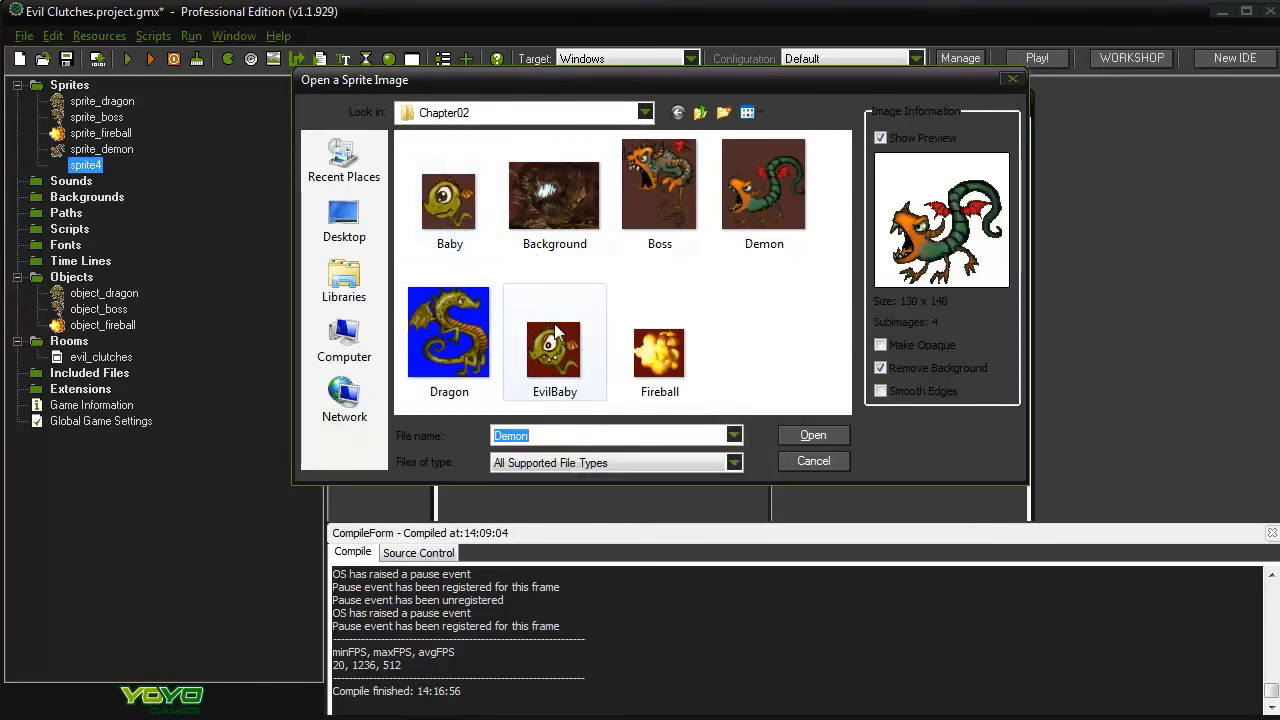
left_click(456, 222)
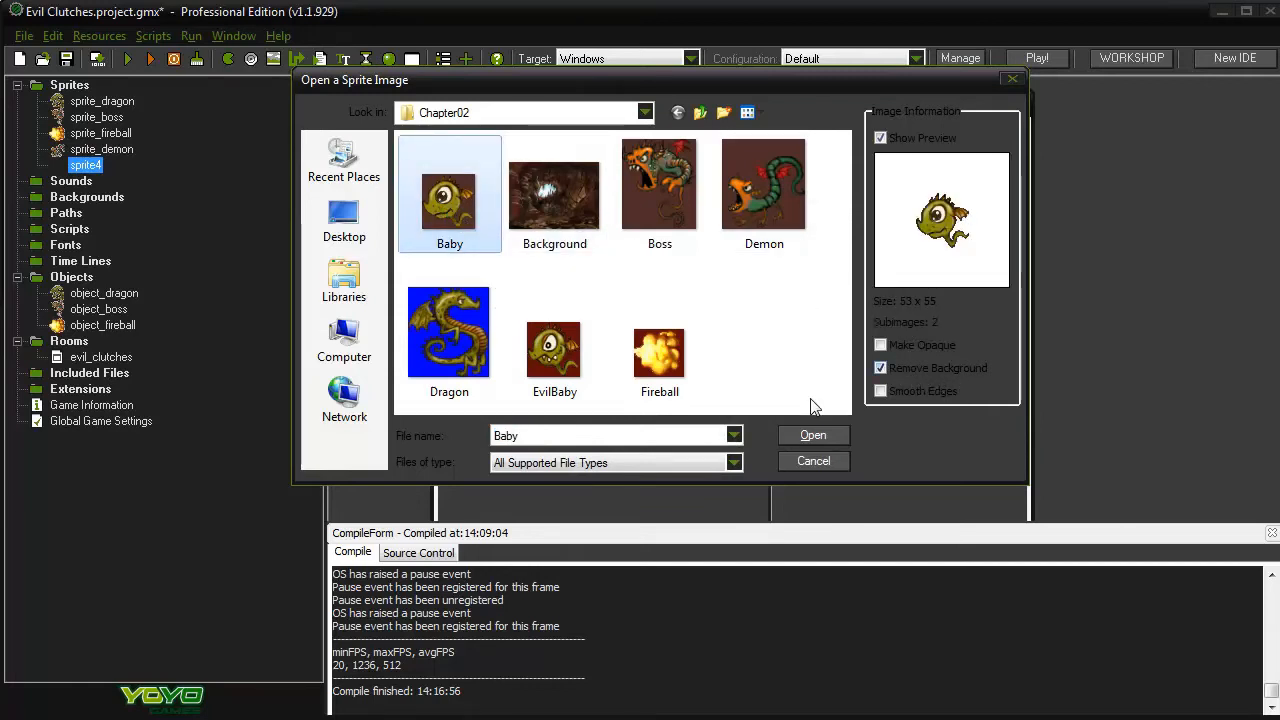
left_click(812, 435)
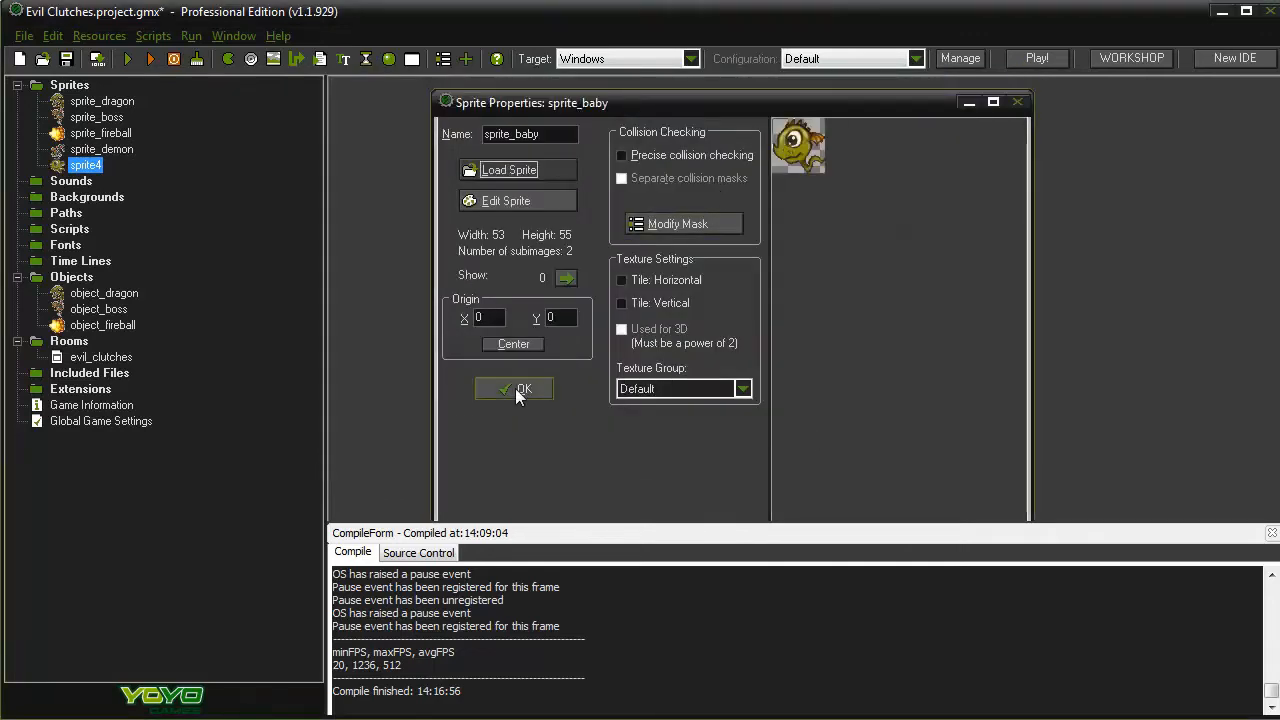
left_click(515, 388)
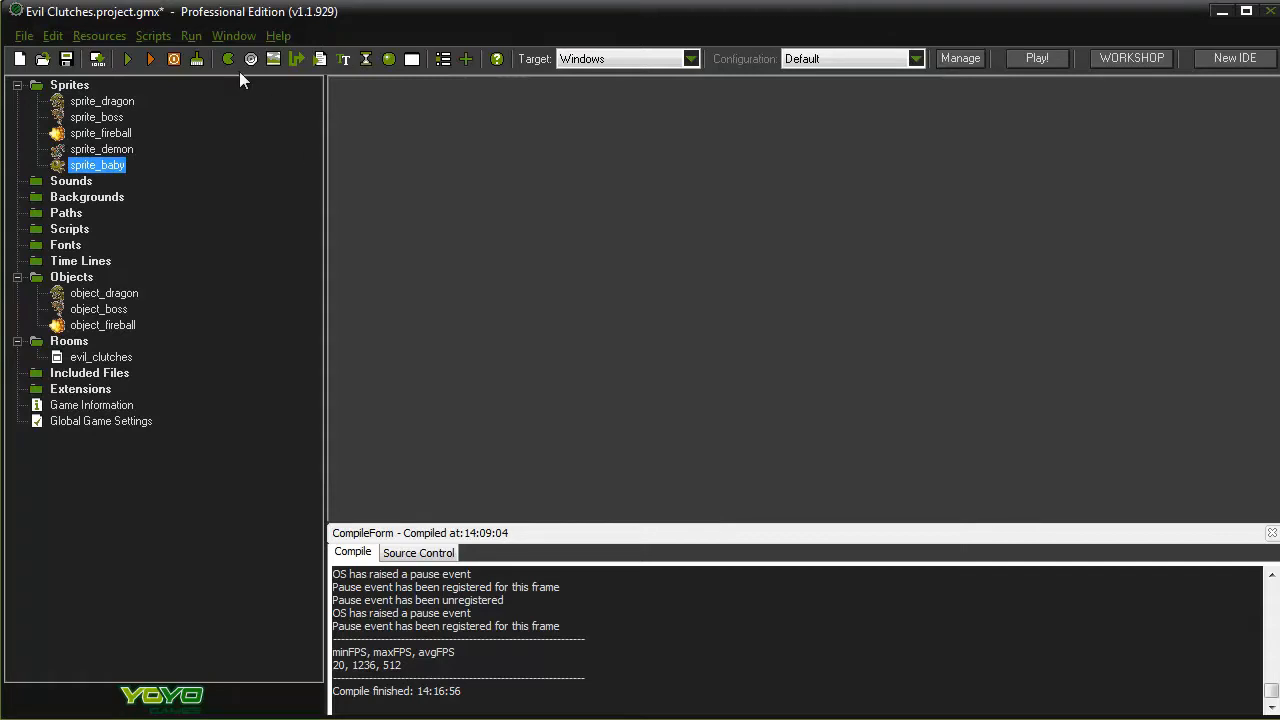
Create a new object resource and name it object_demon
left_click(99, 35)
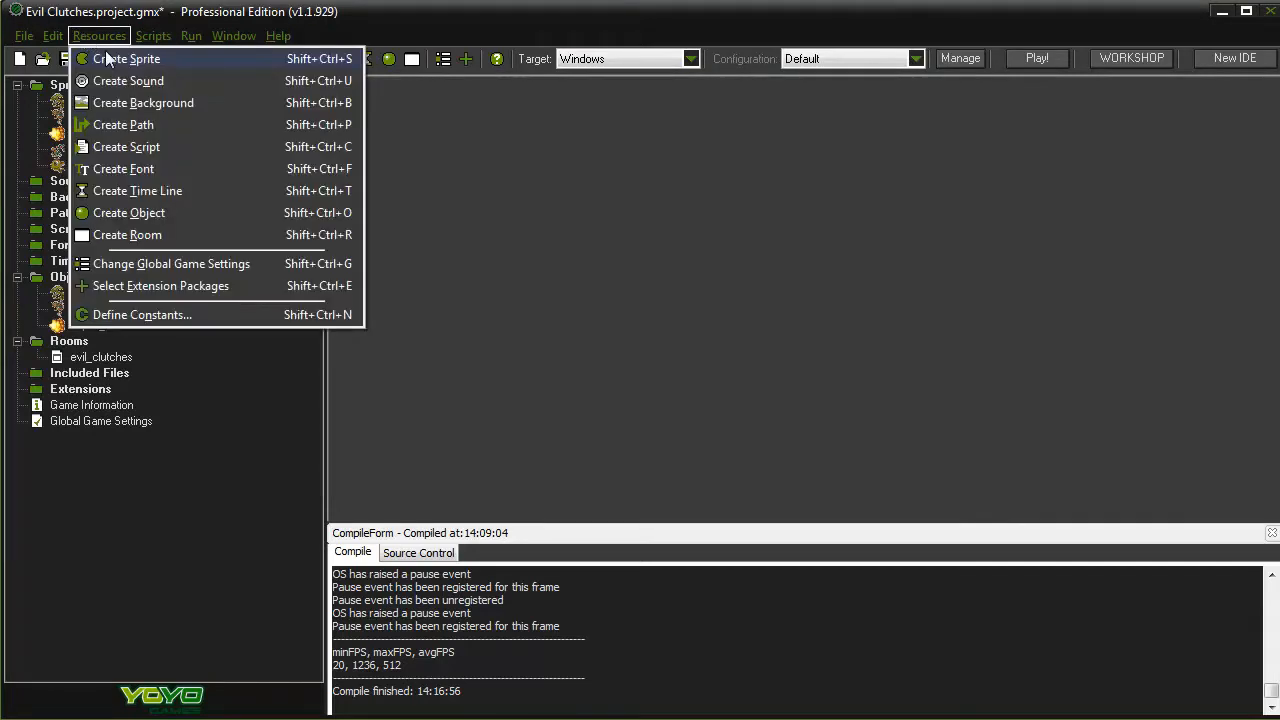
left_click(160, 222)
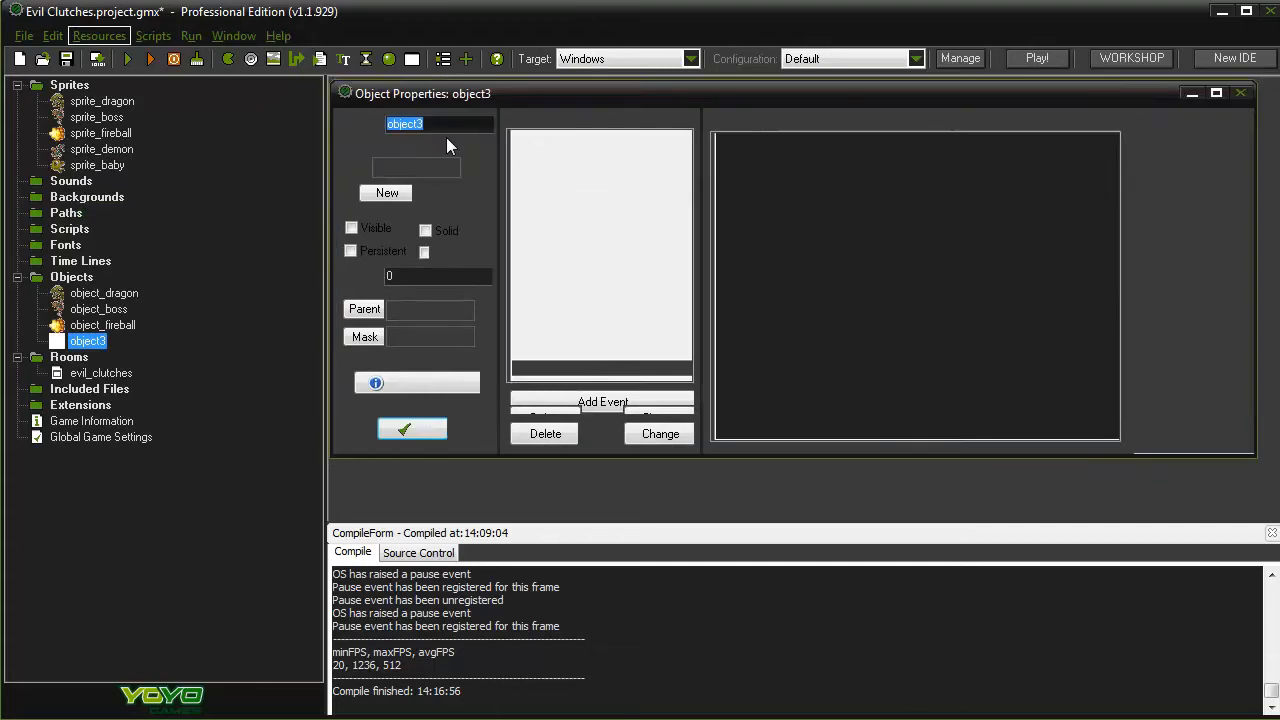
left_click(443, 127)
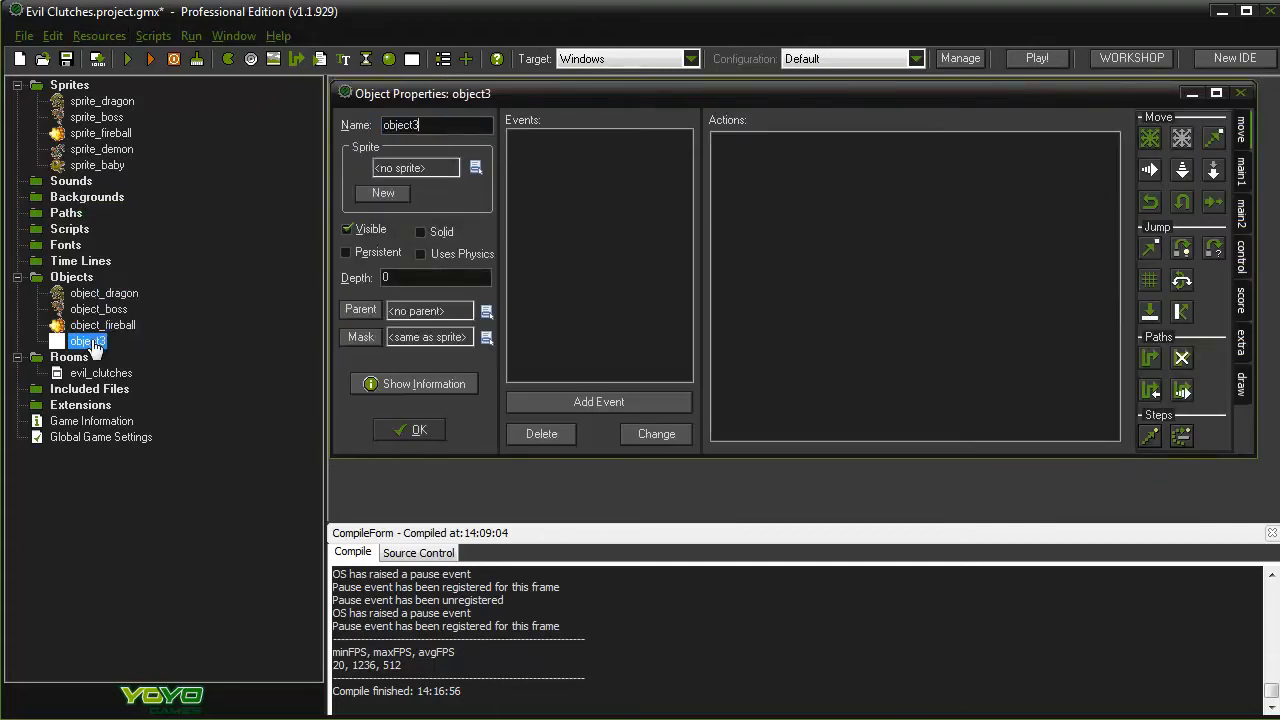
key("BackSpace")
type("_demon")
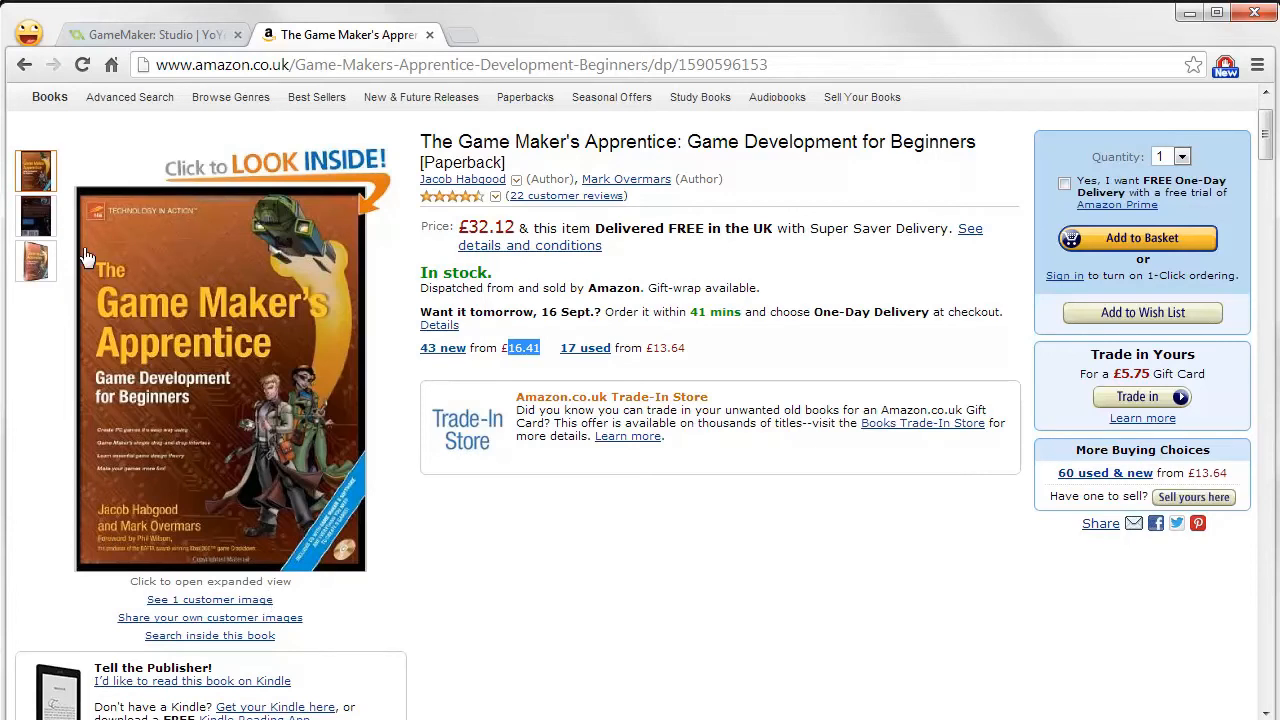
Minimize the browser to return to GameMaker and assign sprite_demon as the sprite of object_demon
left_click(1188, 14)
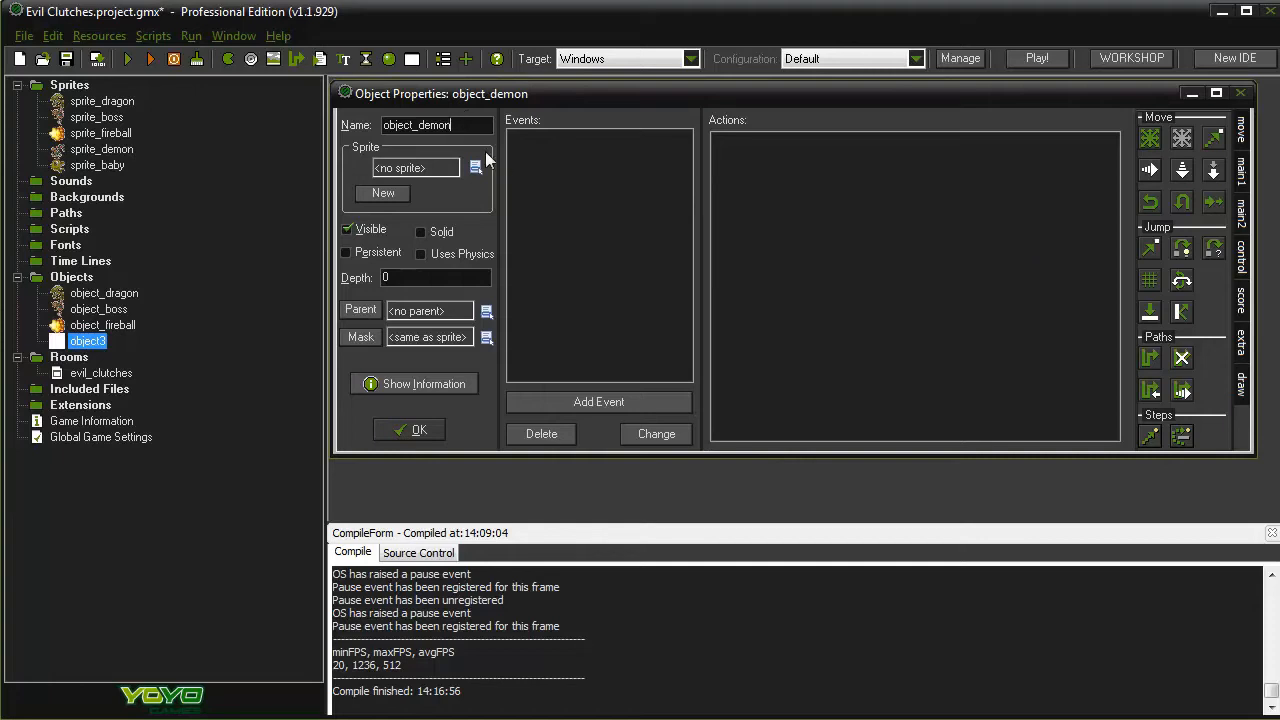
left_click(476, 167)
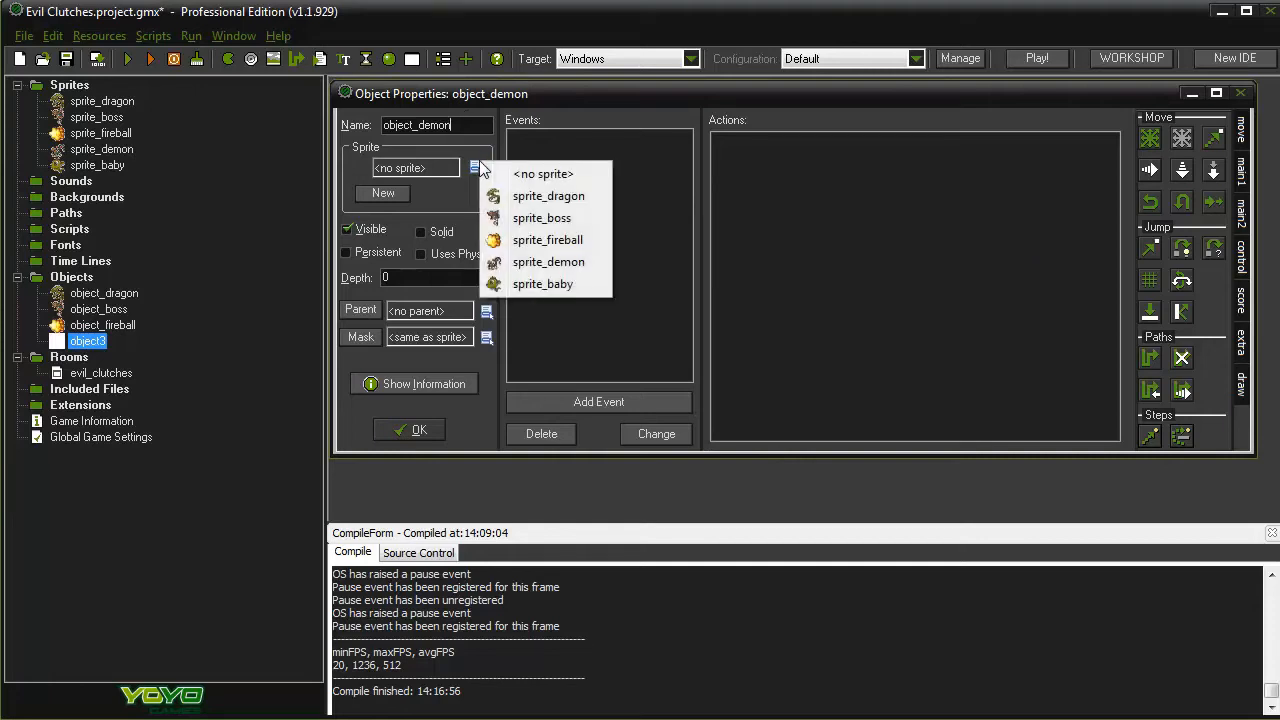
left_click(573, 264)
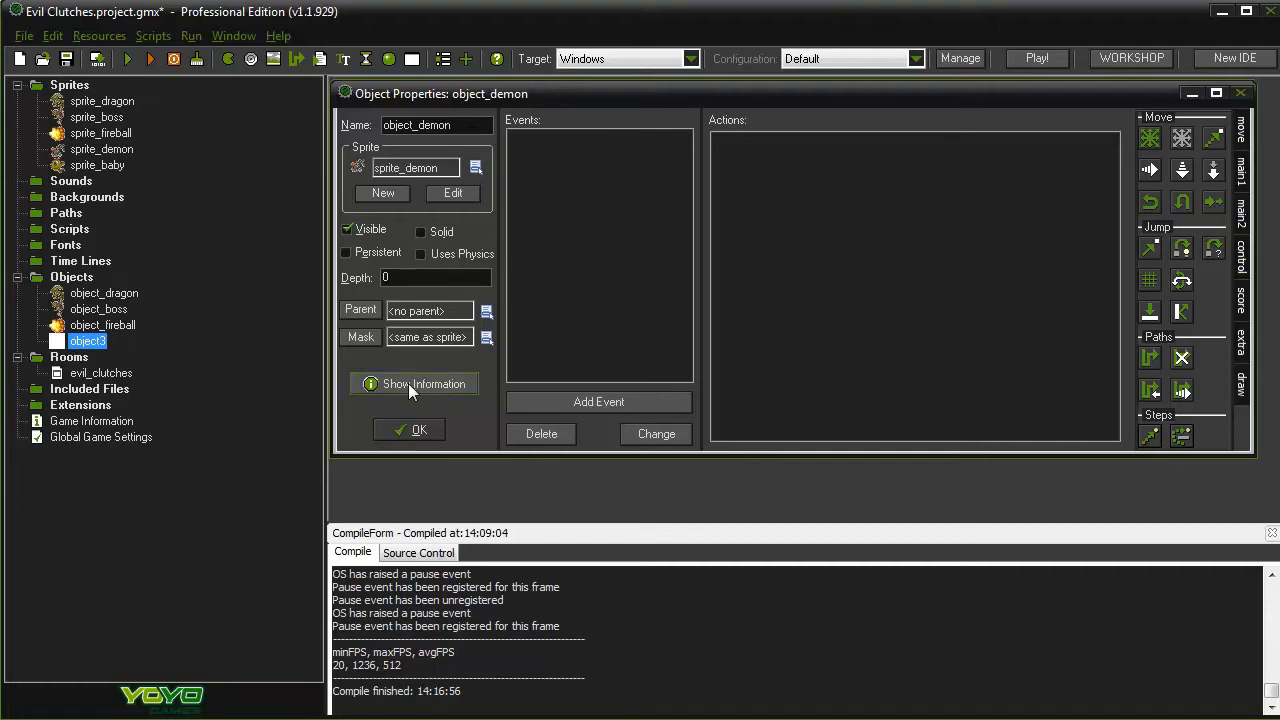
Add a Create event to object_demon with a Move Fixed action using the up-left, left and down-left directions at speed 12
left_click(618, 396)
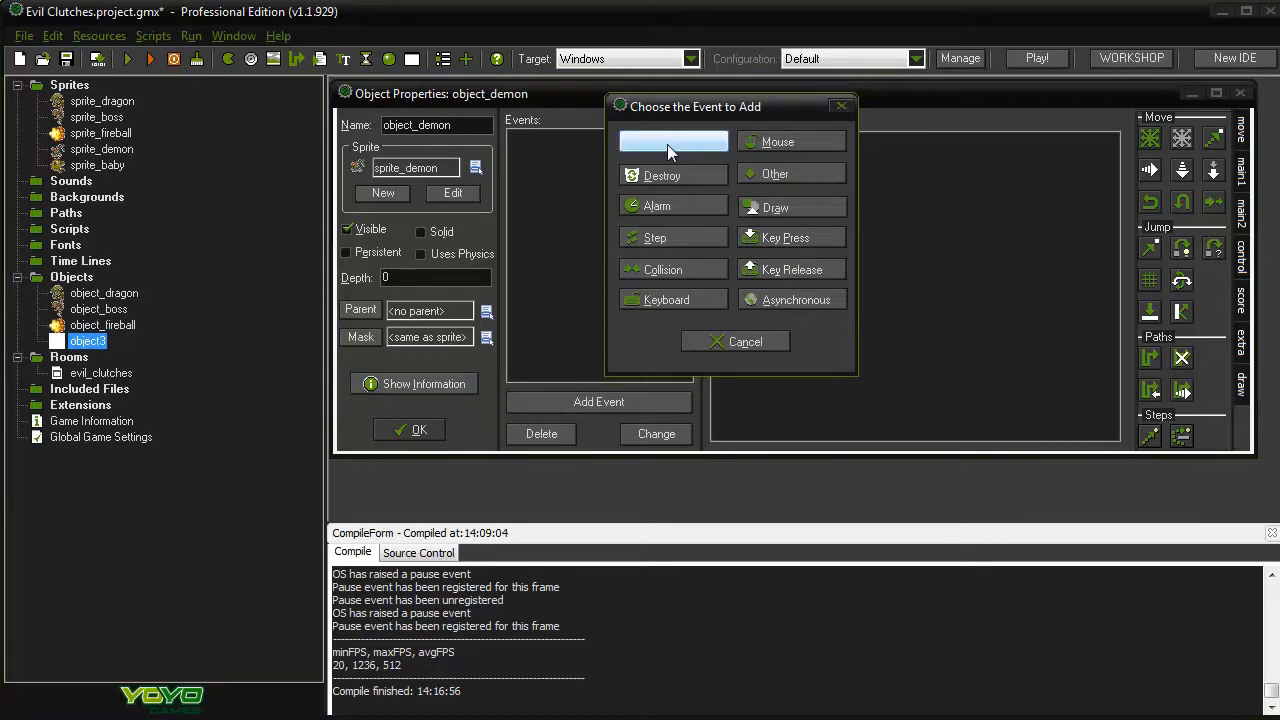
left_click(667, 144)
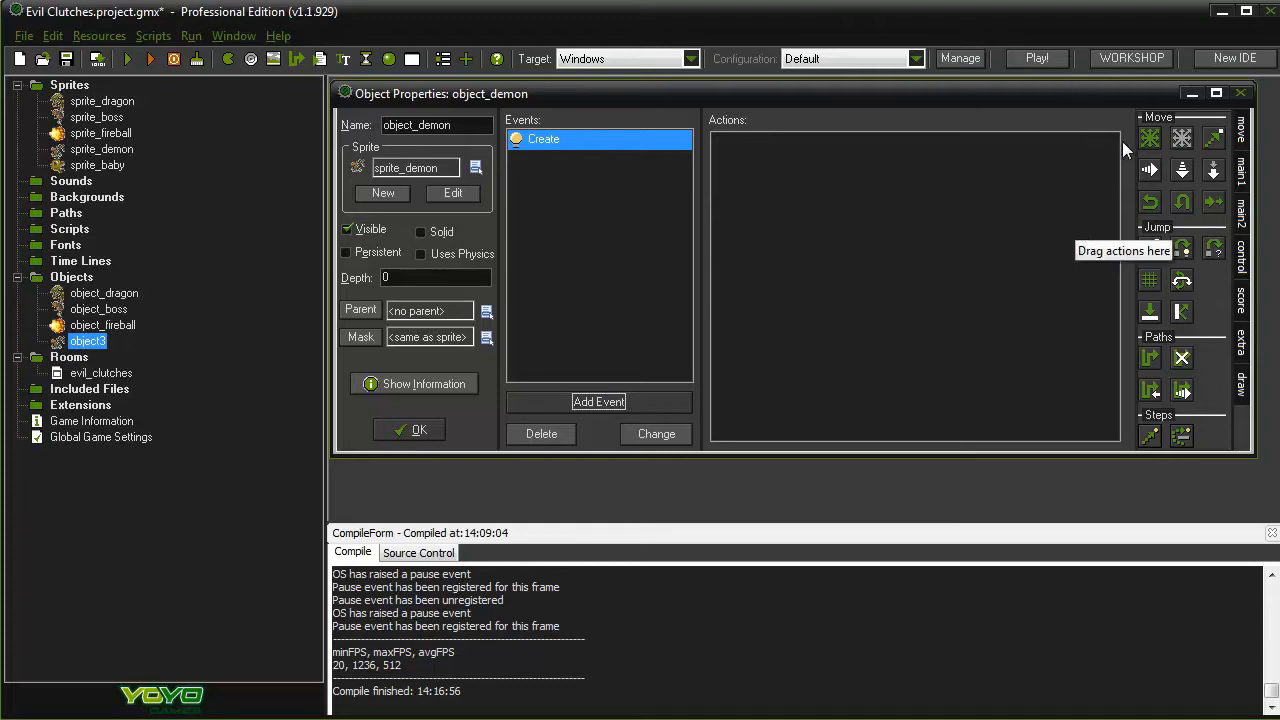
left_click_drag(1148, 134, 932, 272)
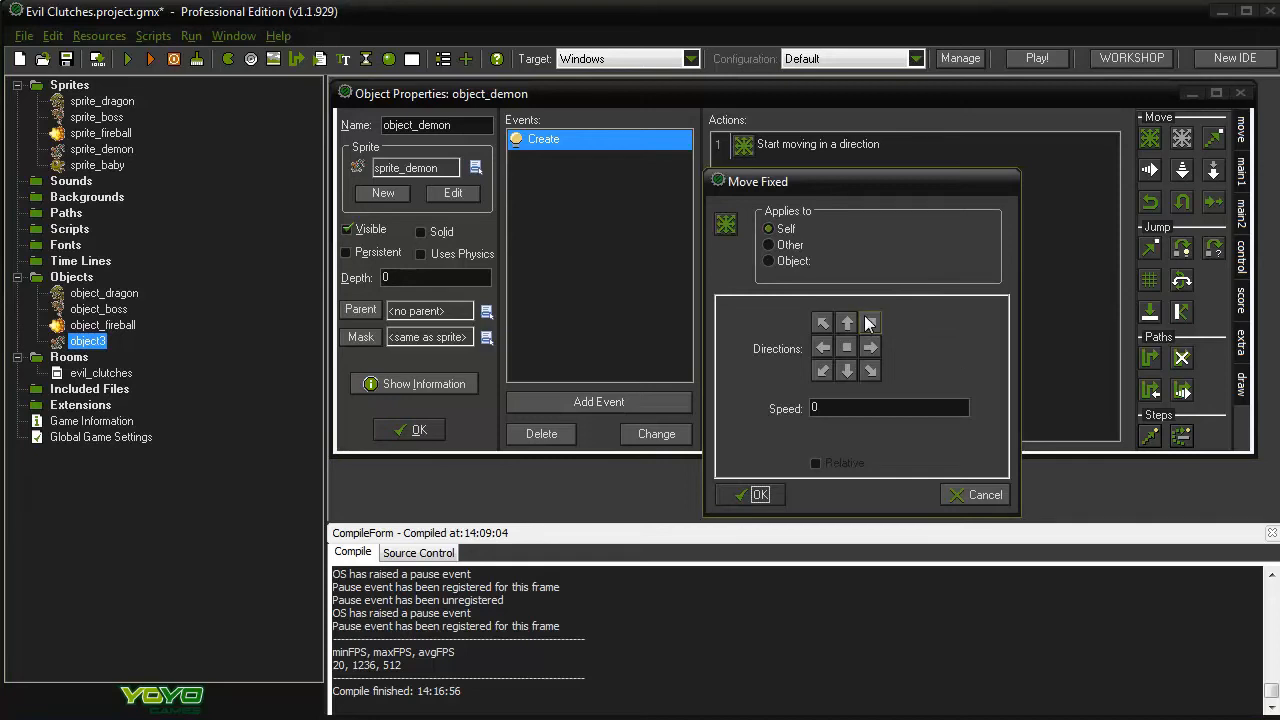
left_click(822, 369)
double_click(837, 412)
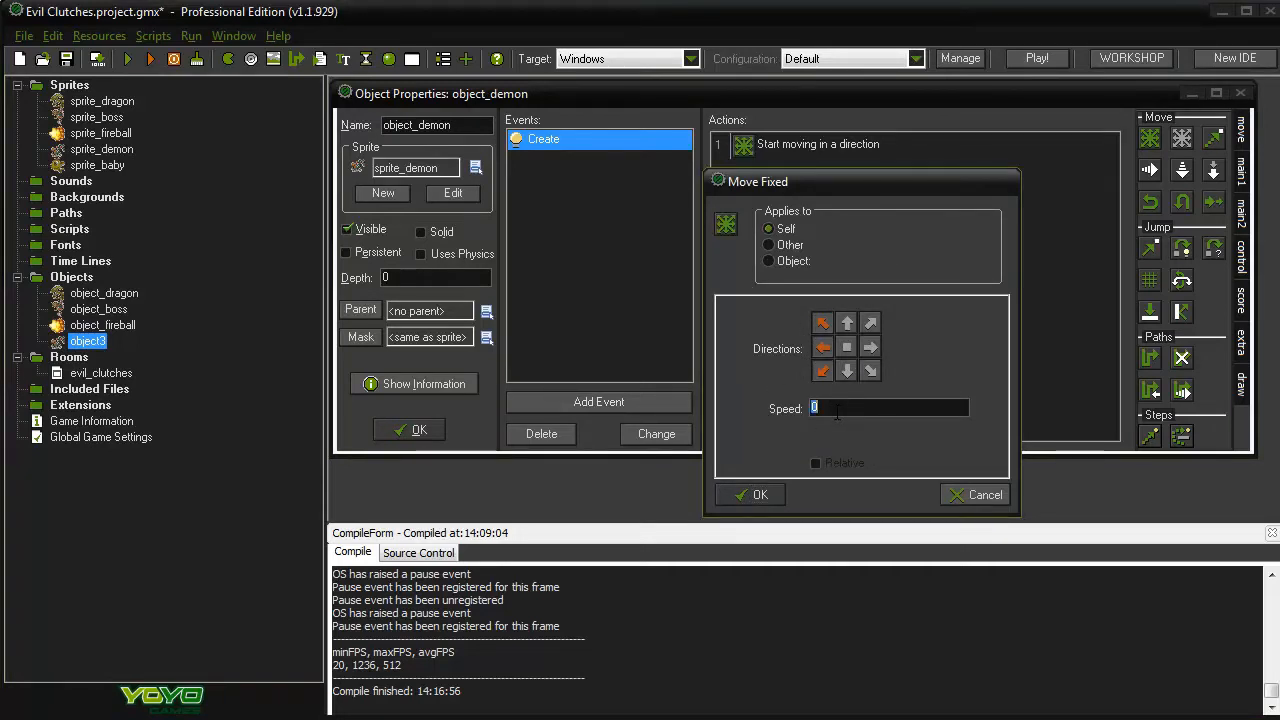
type("12")
left_click(758, 495)
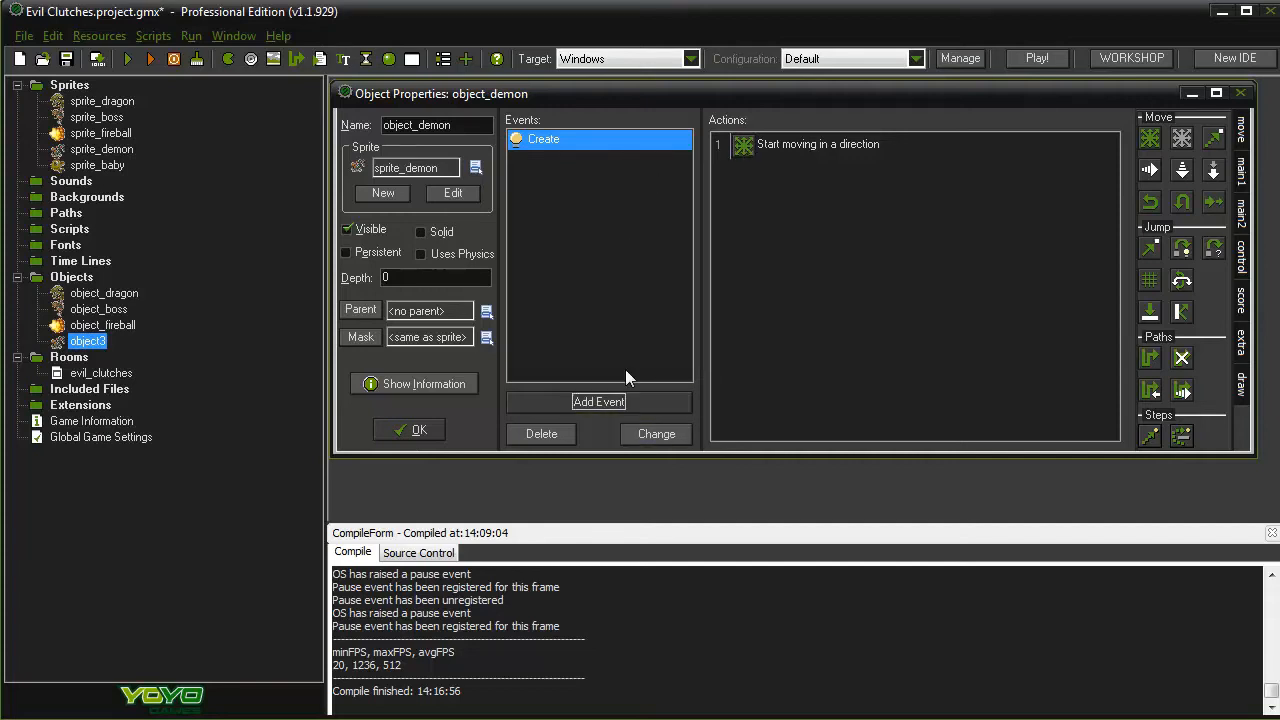
Add an Intersect Boundary event to object_demon with a Reverse Vertical action
left_click(644, 402)
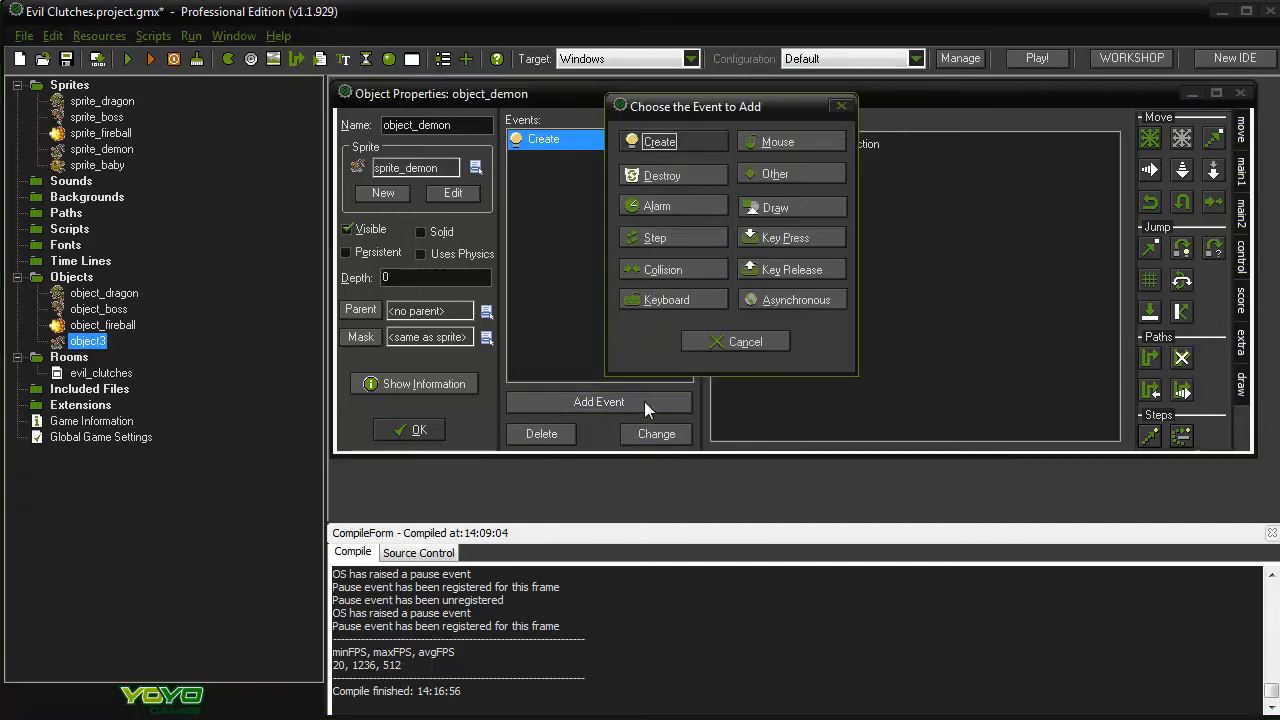
left_click(768, 164)
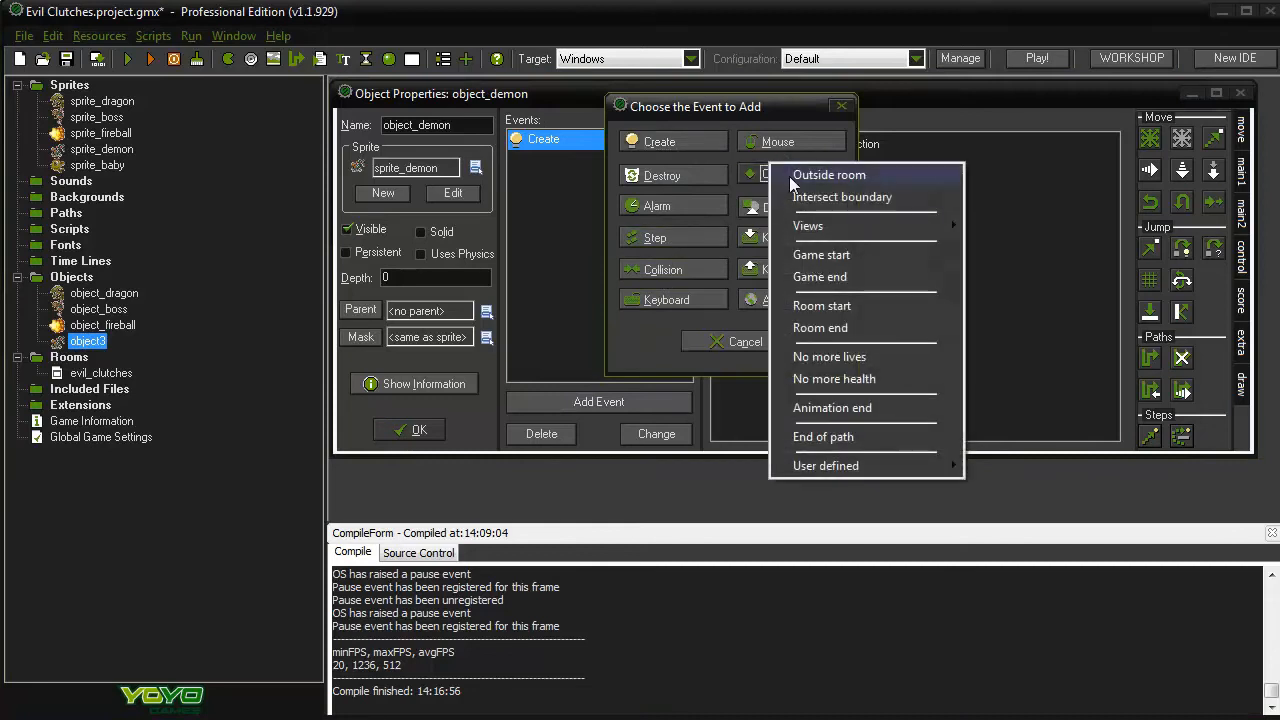
left_click(849, 198)
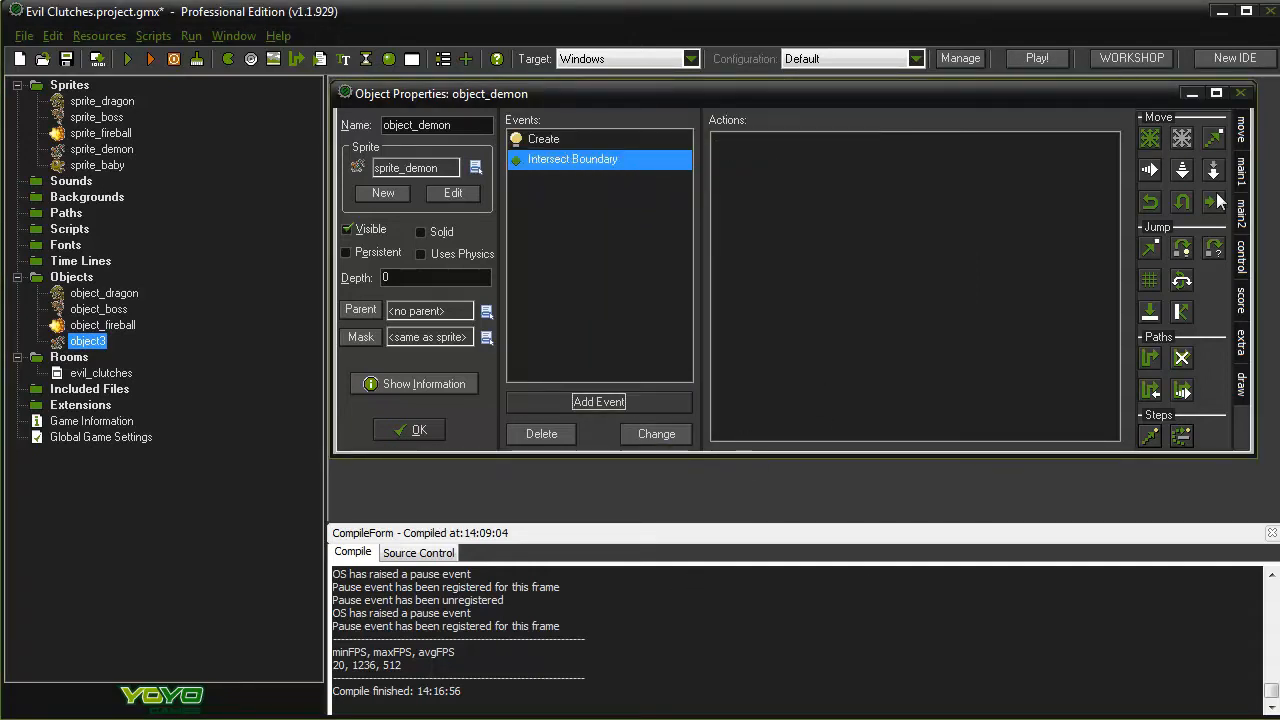
left_click_drag(1183, 207, 946, 189)
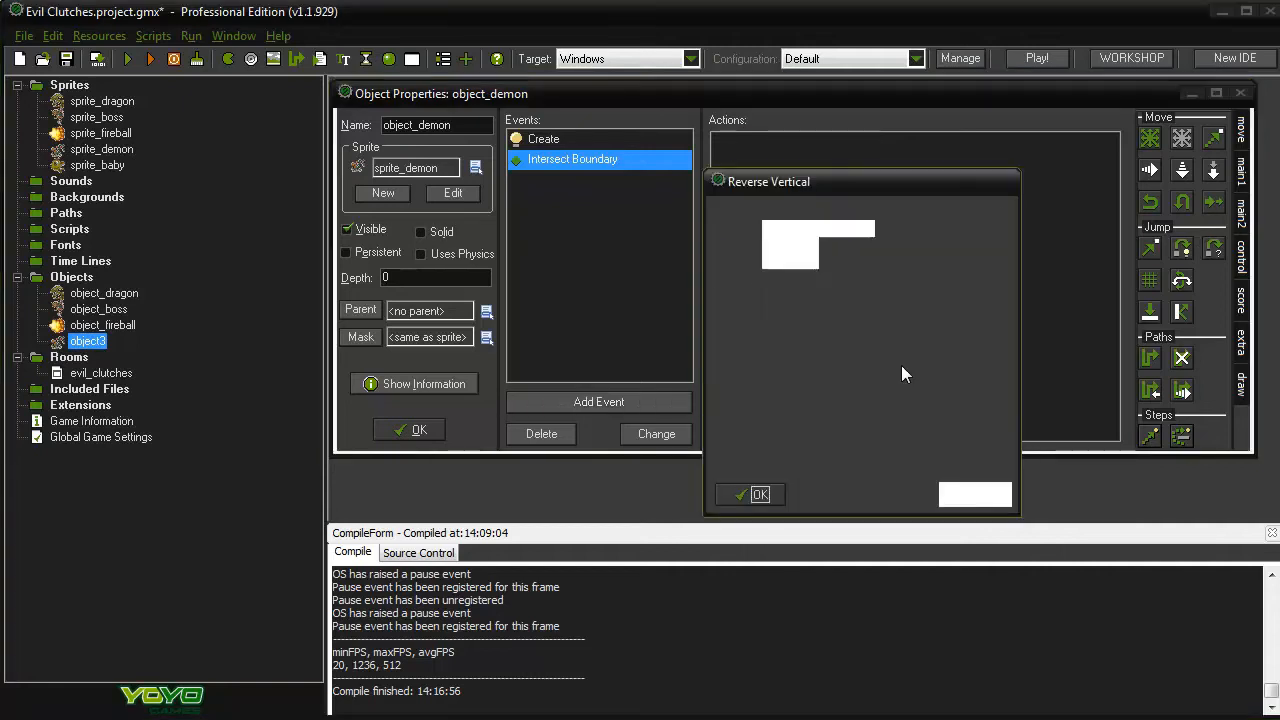
left_click(764, 500)
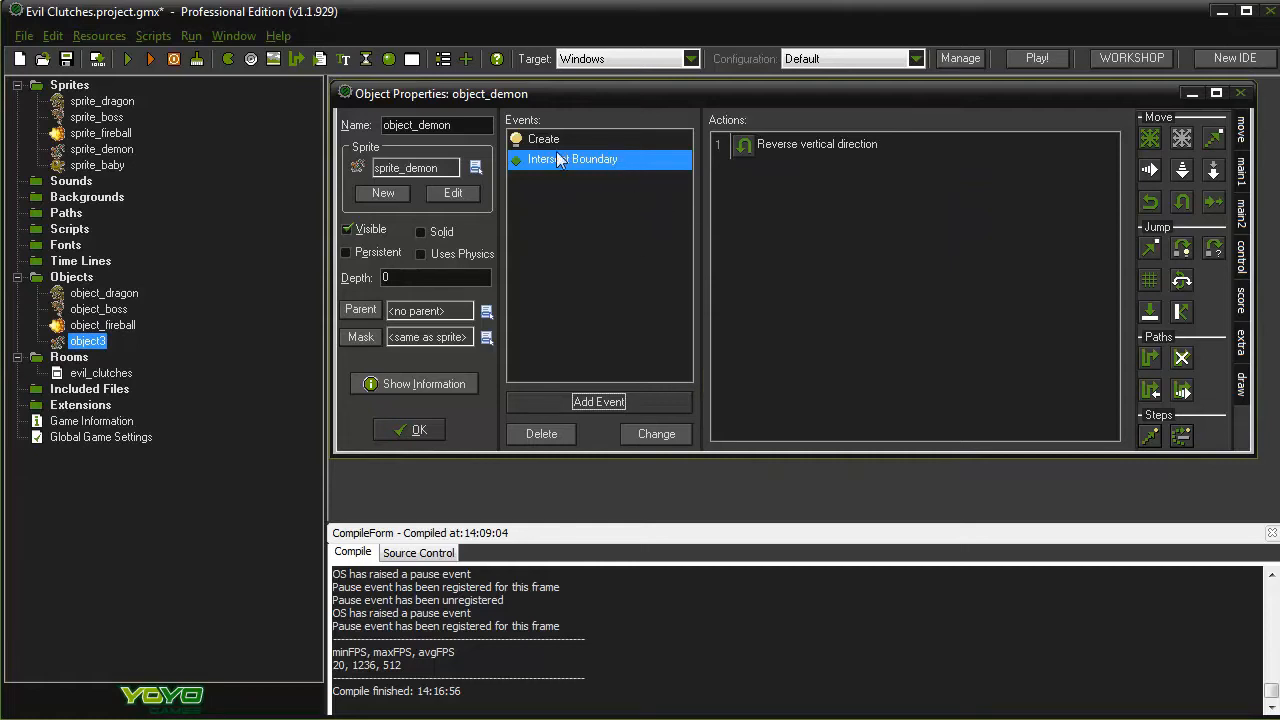
Add an Outside Room event to object_demon with a Destroy Instance action applied to Self
left_click(600, 403)
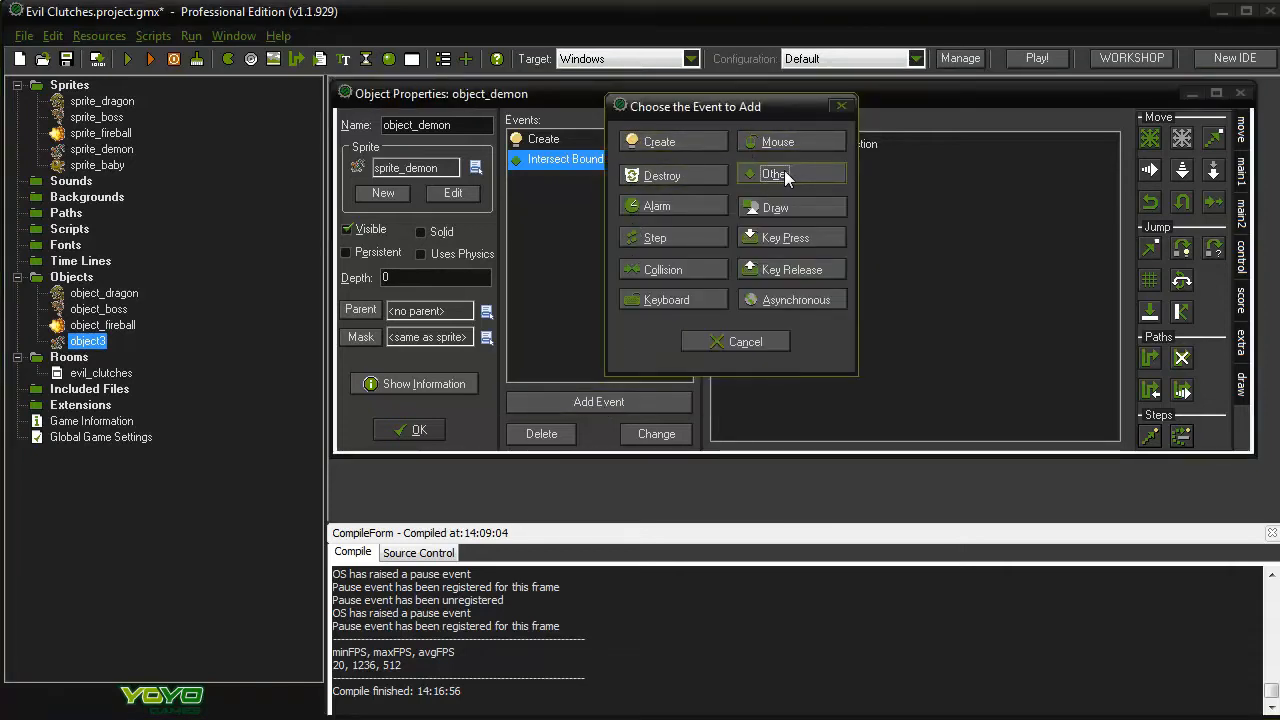
left_click(784, 174)
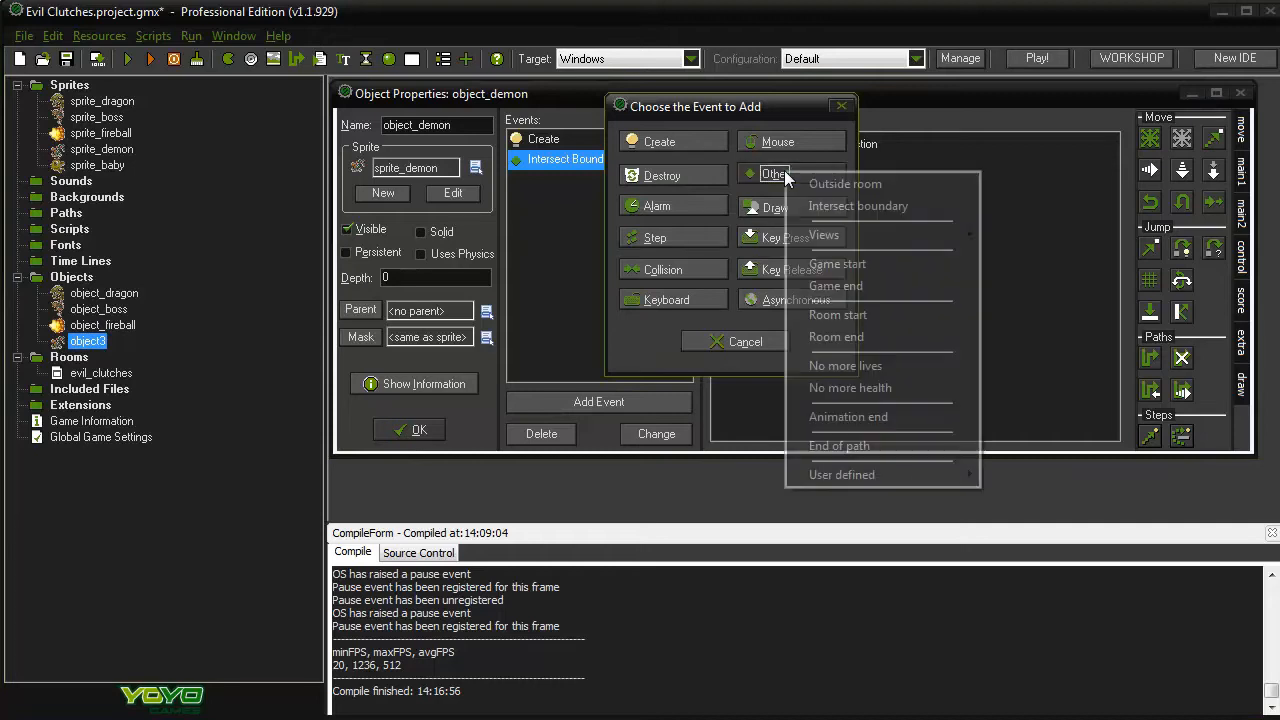
left_click(850, 185)
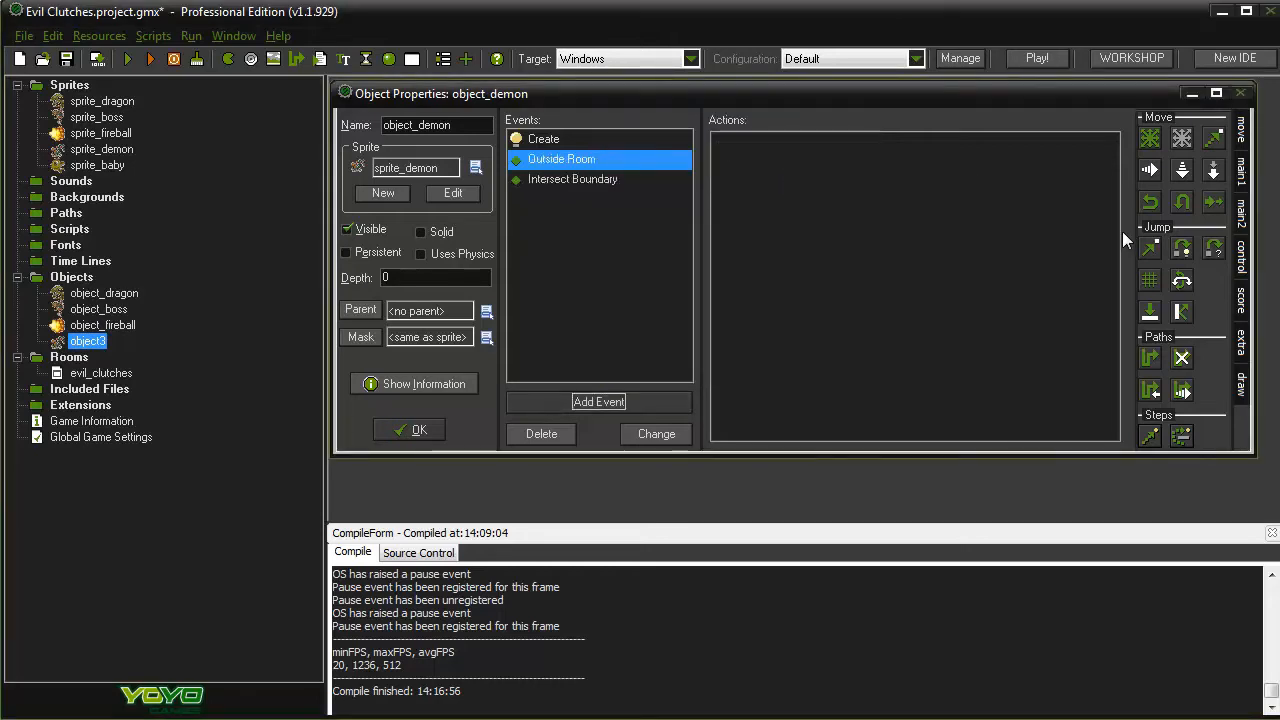
left_click(1241, 170)
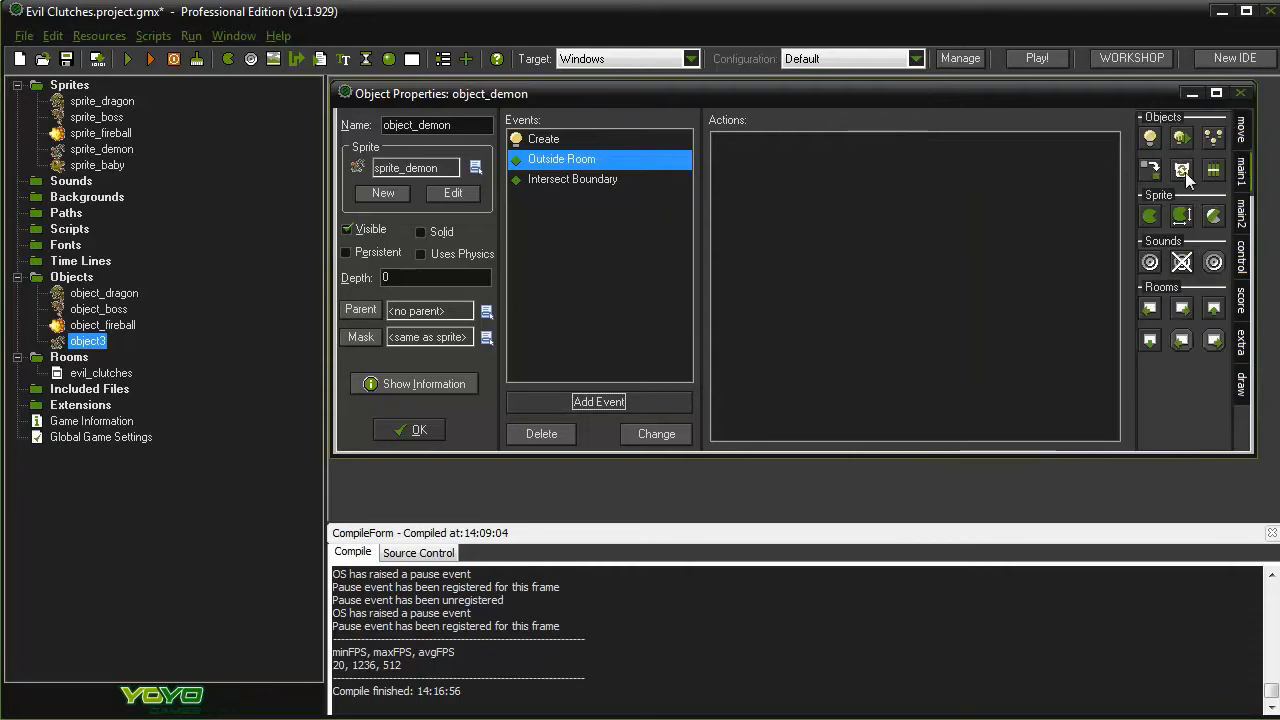
left_click_drag(1183, 170, 966, 348)
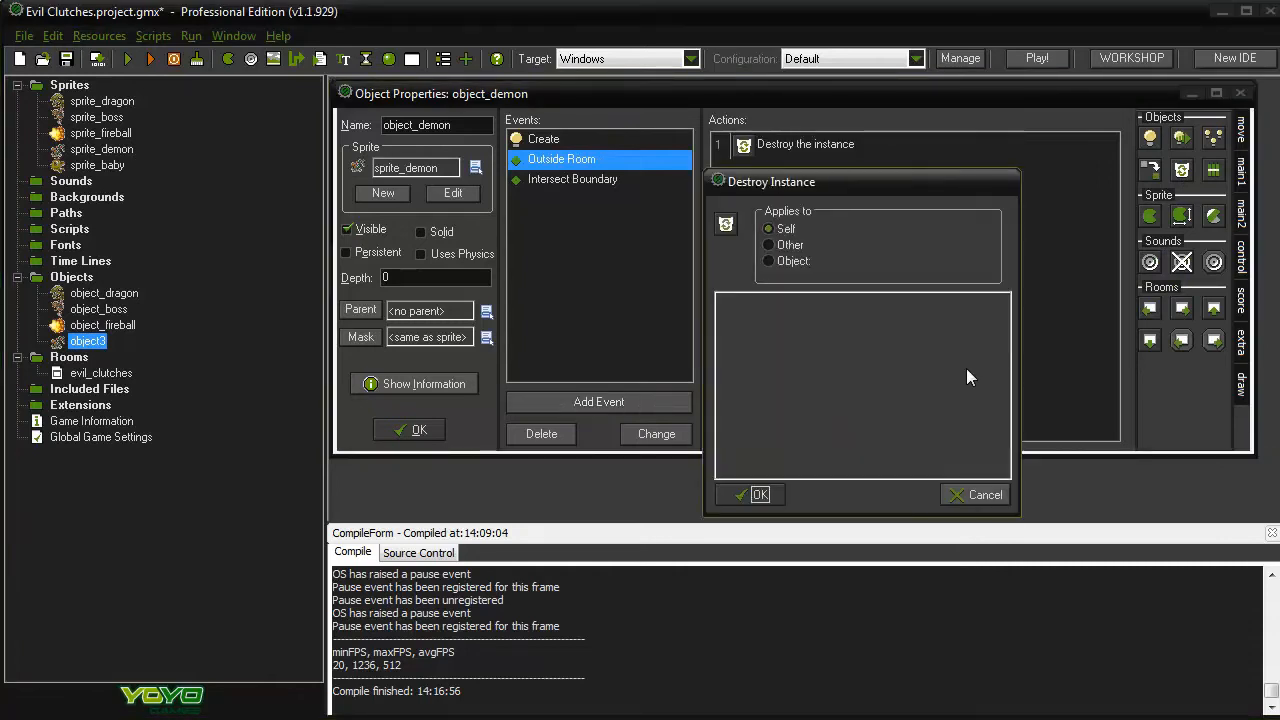
left_click(757, 494)
Review the actions in object_demon's Create, Outside Room and Intersect Boundary events, and accept the object
left_click(580, 140)
left_click(555, 160)
left_click(550, 180)
left_click(548, 140)
left_click(552, 176)
left_click(556, 159)
left_click(552, 139)
left_click(565, 179)
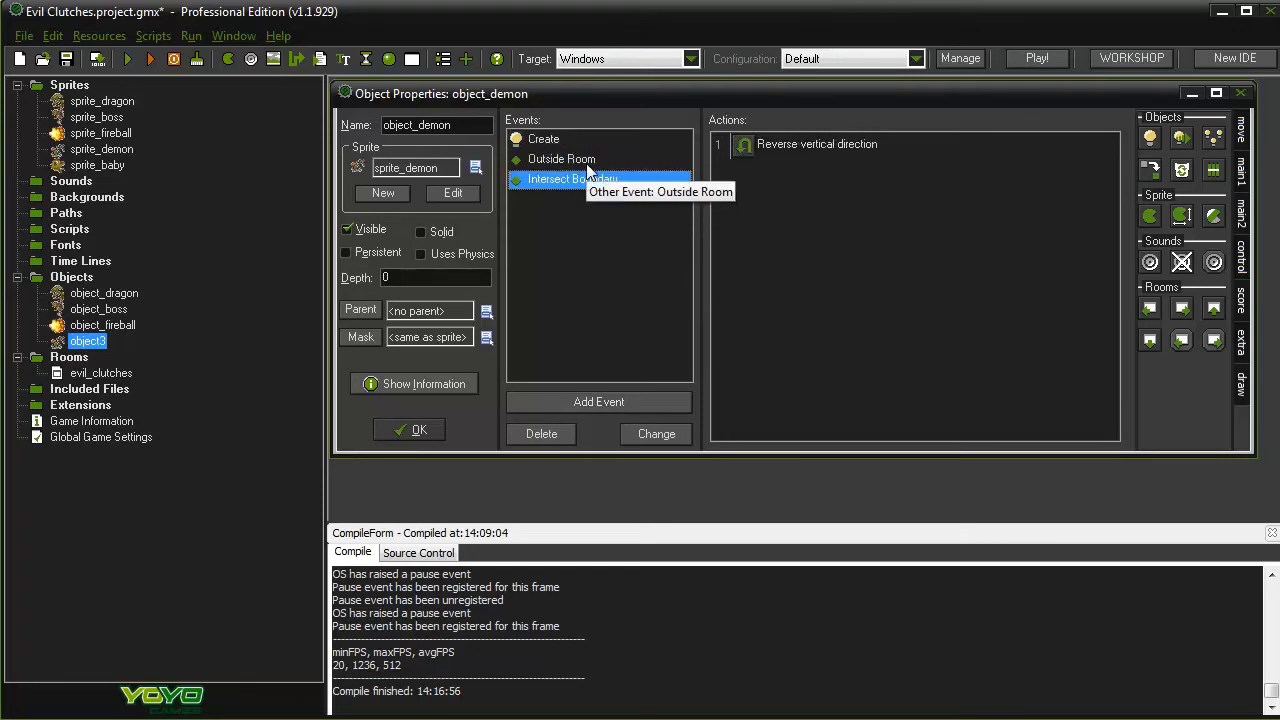
left_click(548, 160)
left_click(546, 140)
left_click(549, 163)
left_click(550, 175)
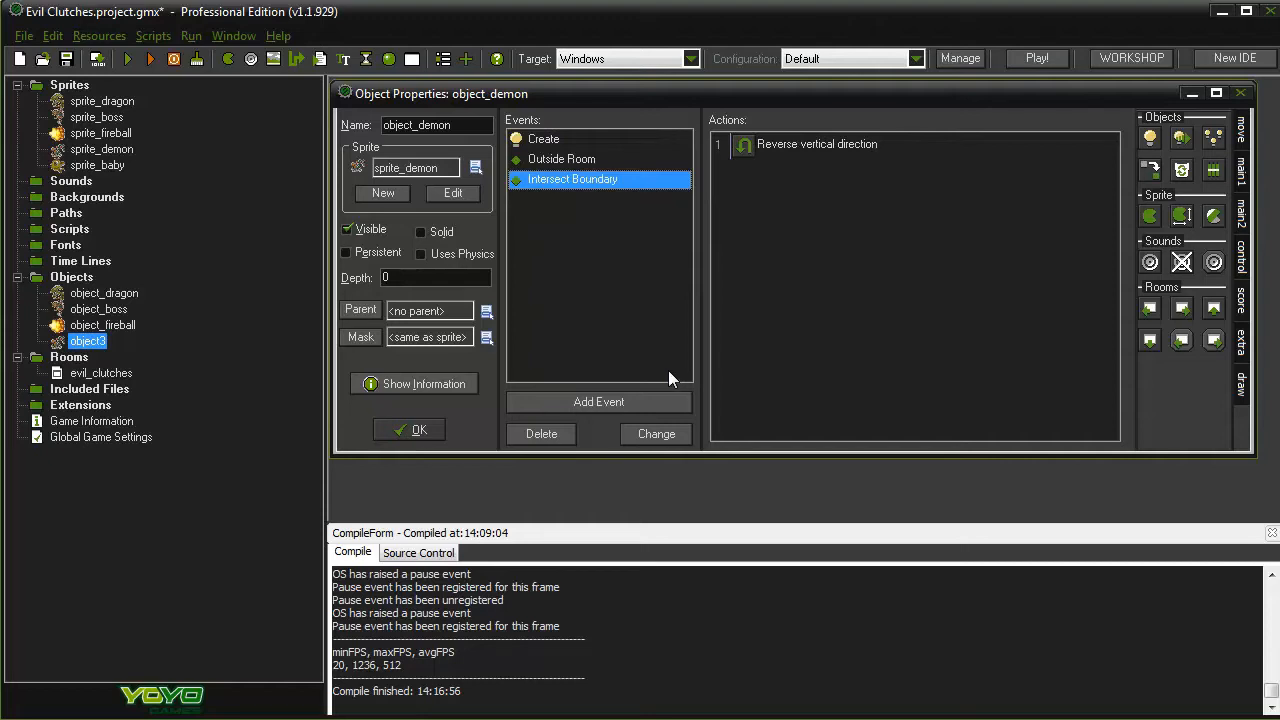
left_click(410, 431)
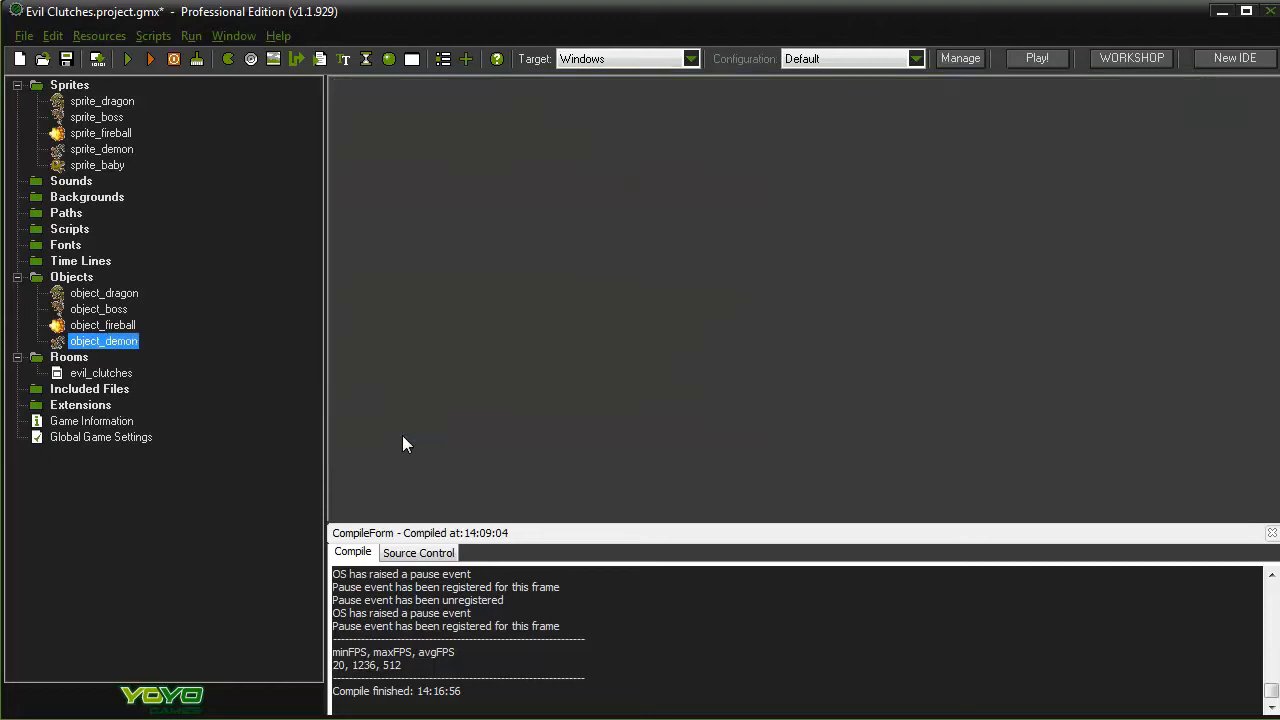
Open object_boss and check the speed in the evil_clutches room settings, closing the room without changes
double_click(96, 313)
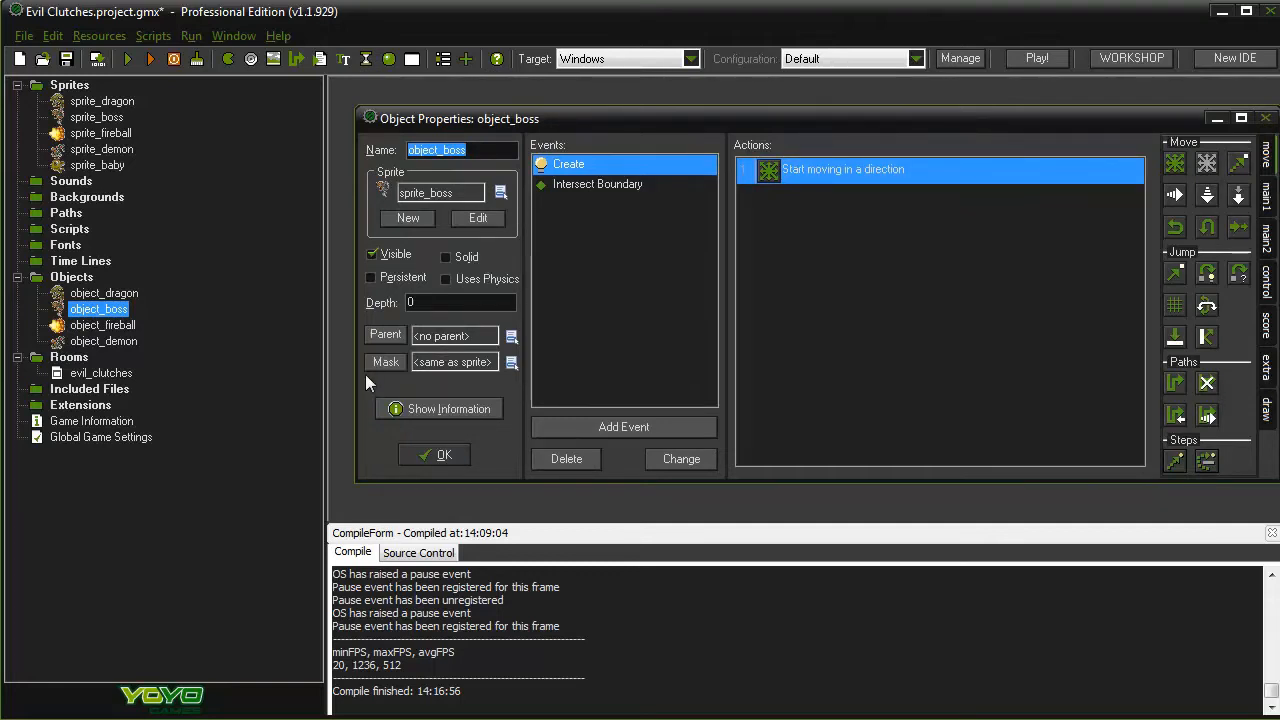
double_click(98, 374)
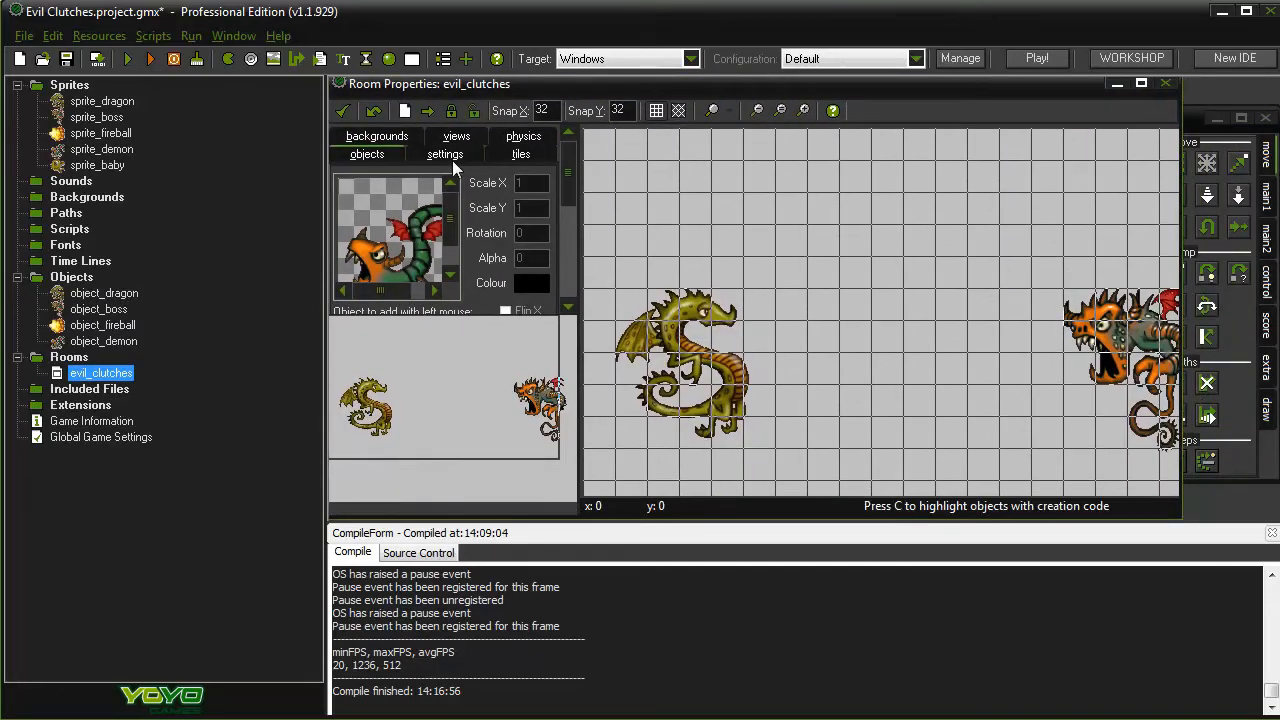
left_click(445, 155)
left_click_drag(430, 287, 346, 292)
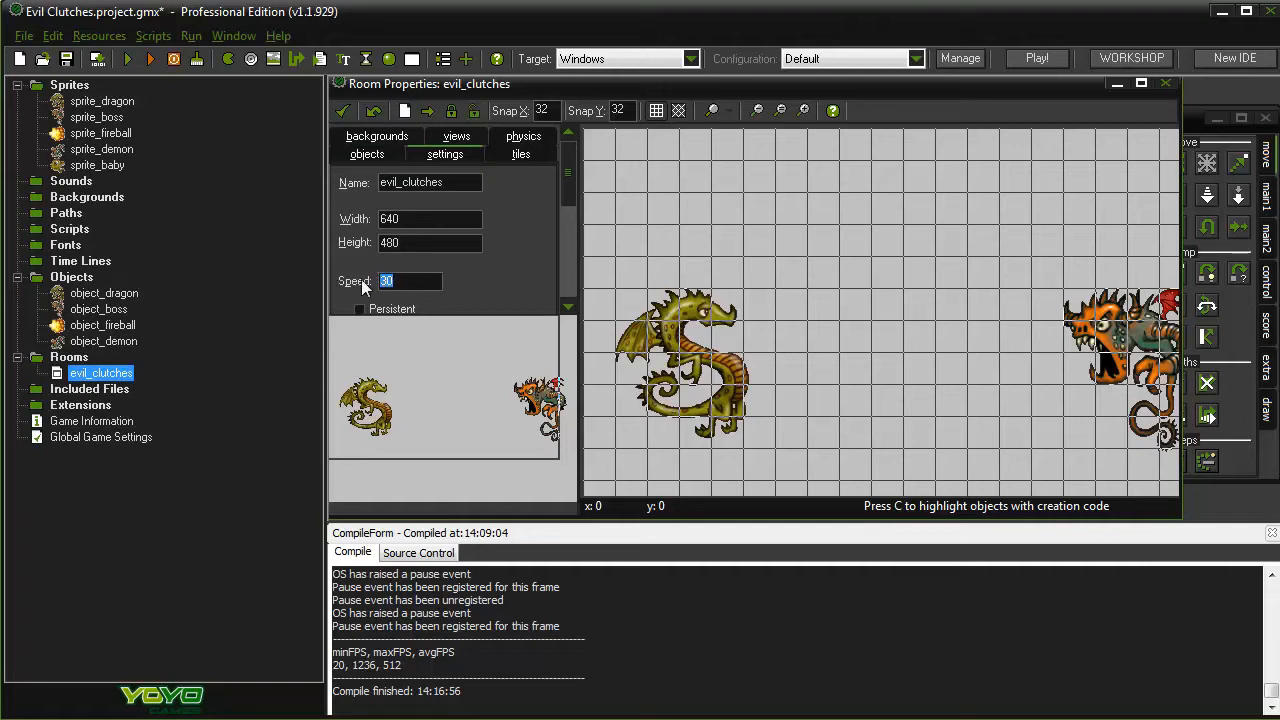
left_click(420, 276)
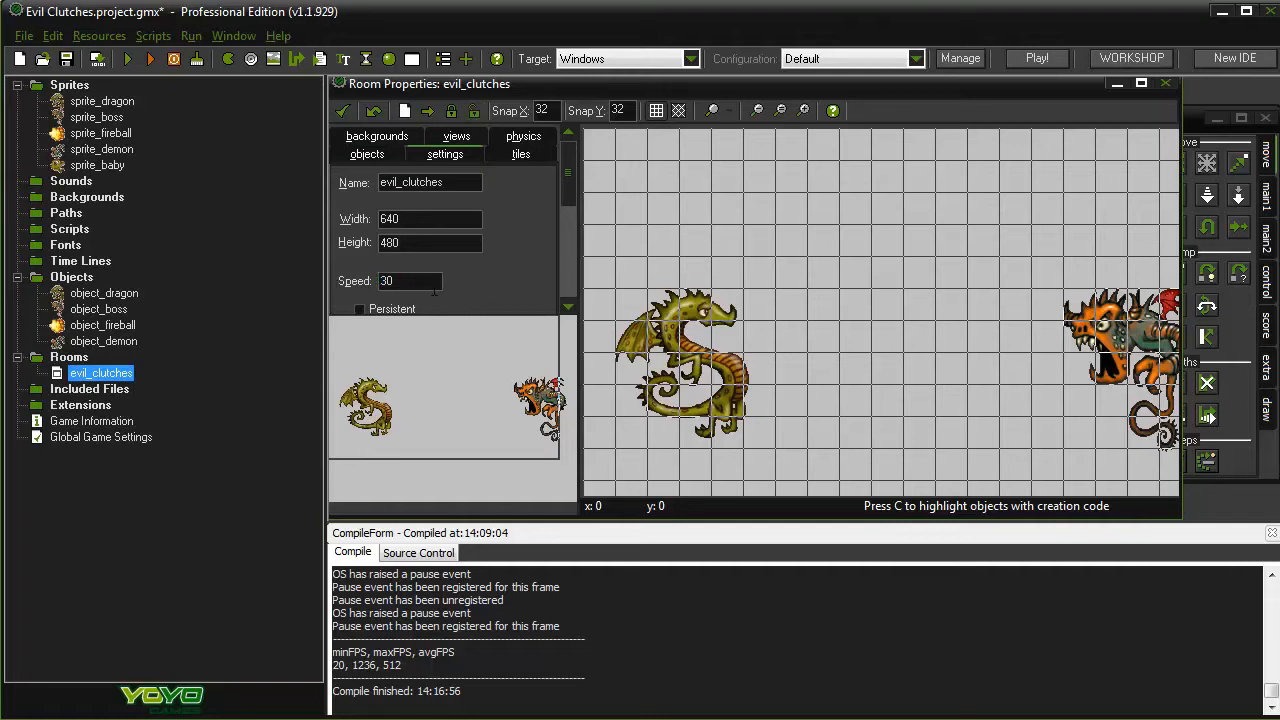
left_click(1166, 84)
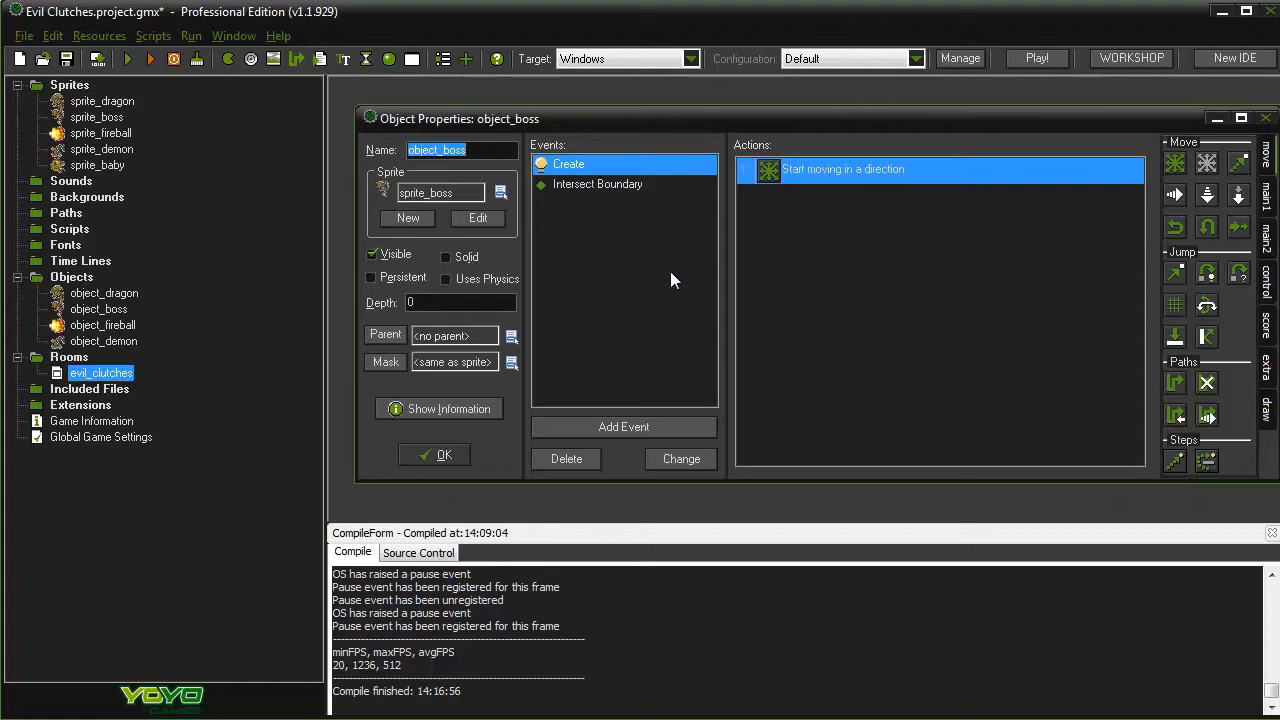
Add a Step event to object_boss with a Test Chance action set to 50 sides
left_click(696, 427)
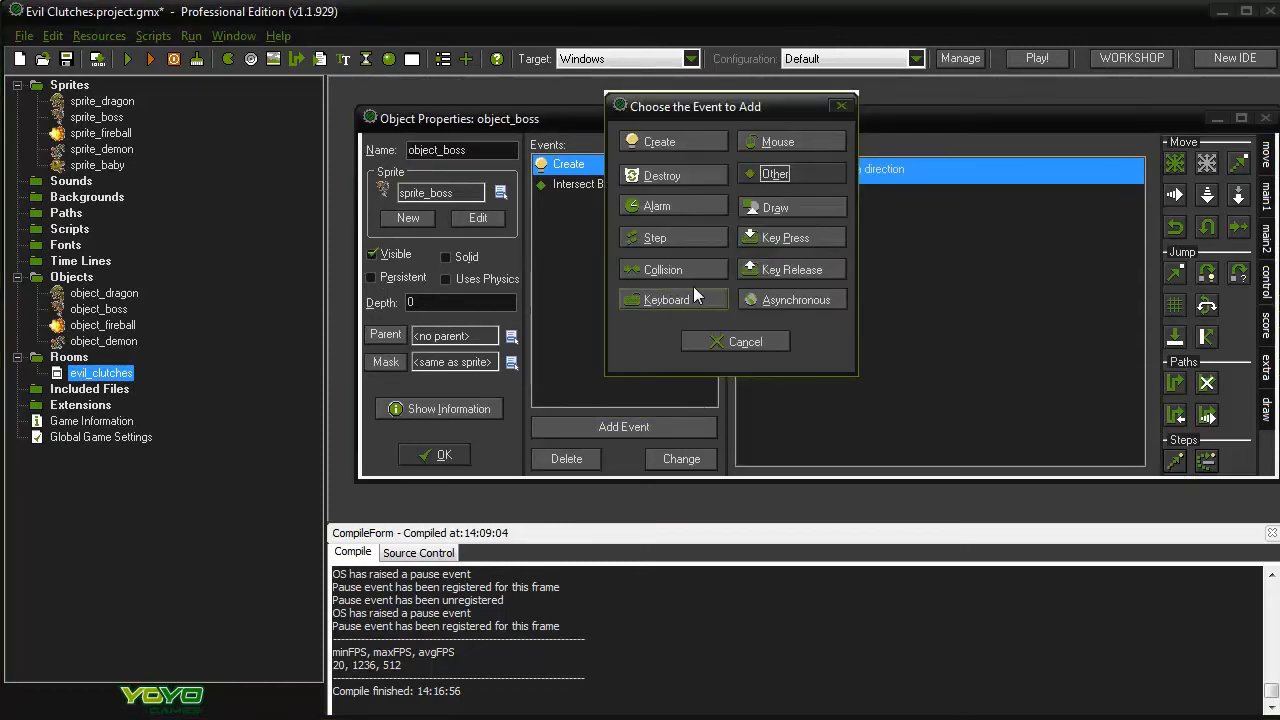
left_click(664, 238)
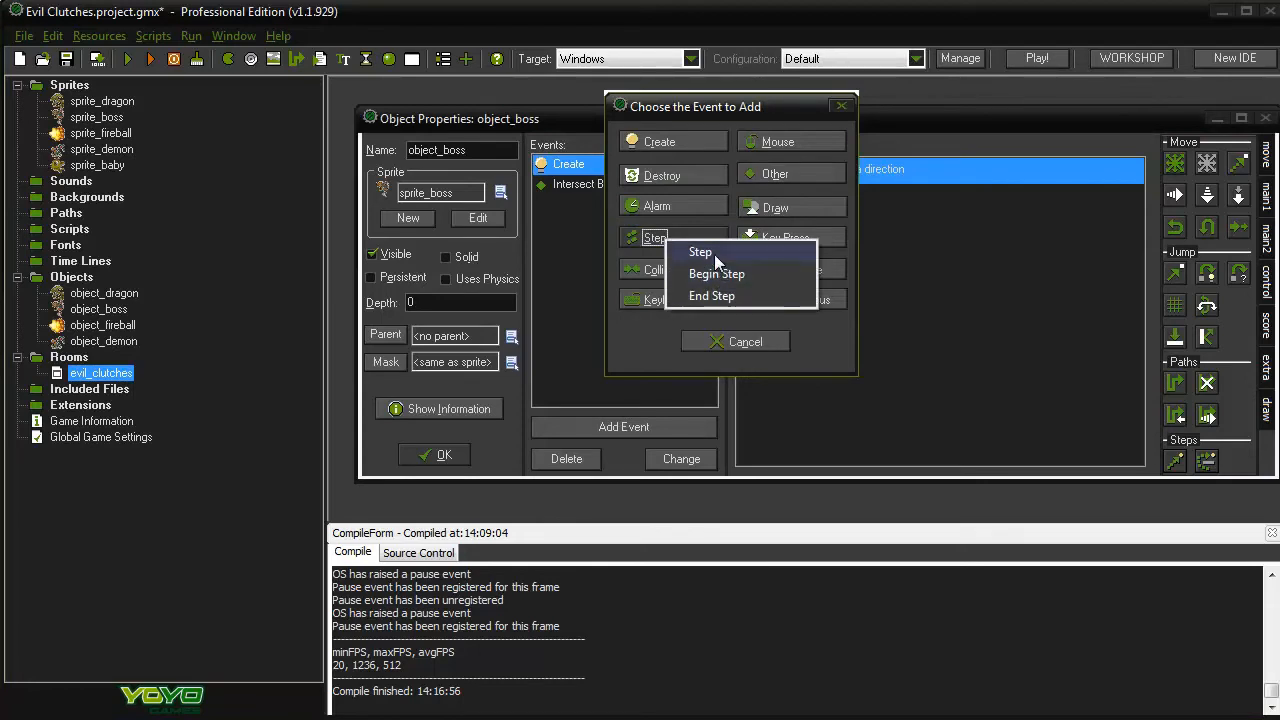
left_click(714, 254)
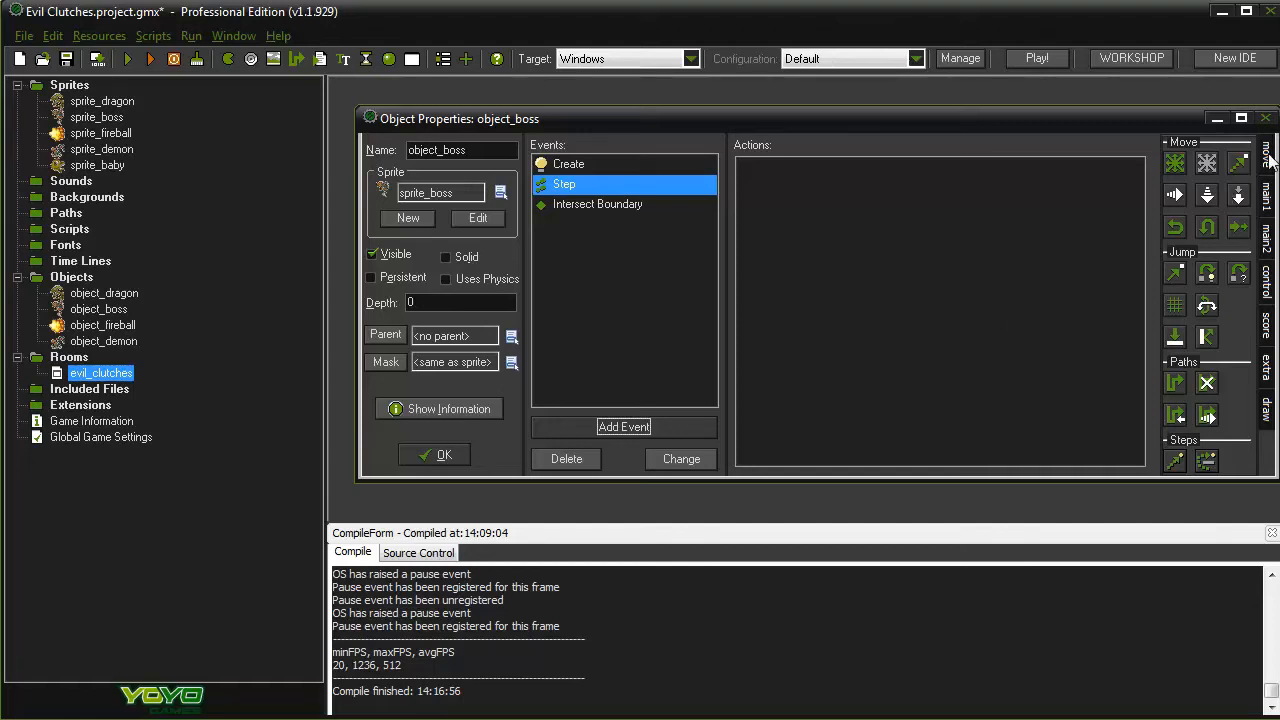
left_click(1268, 282)
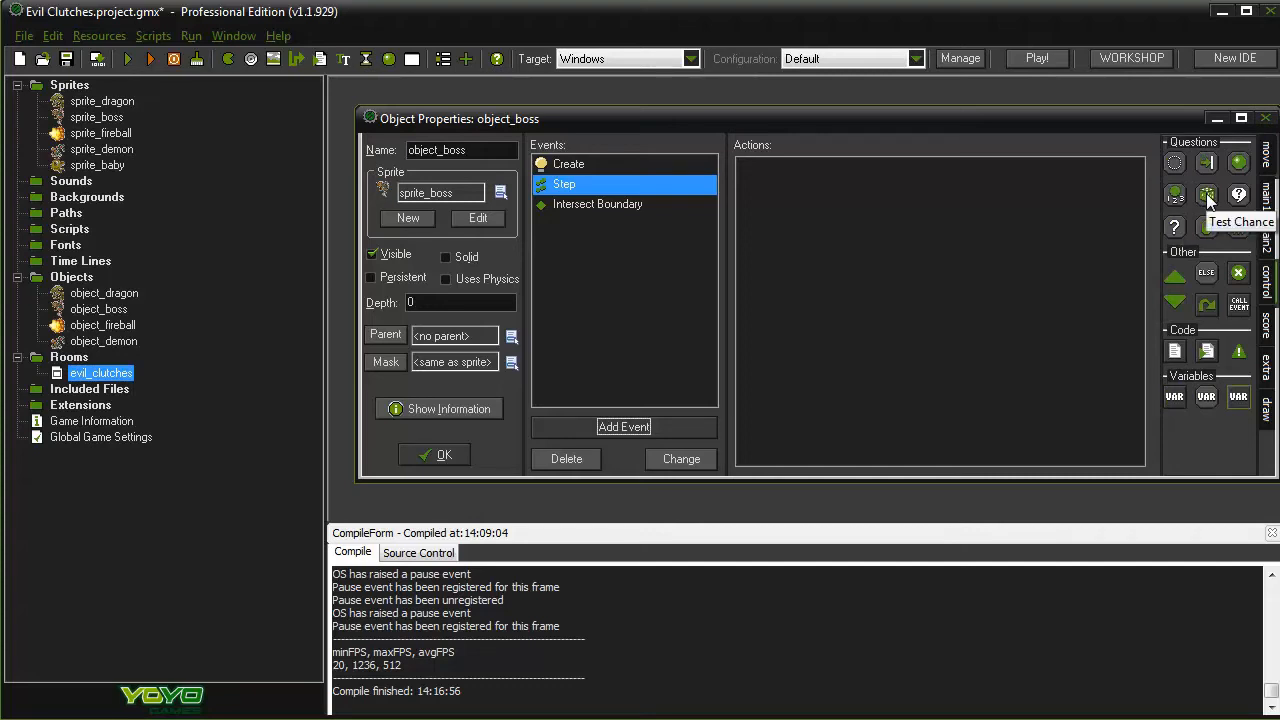
left_click_drag(1021, 259, 1020, 258)
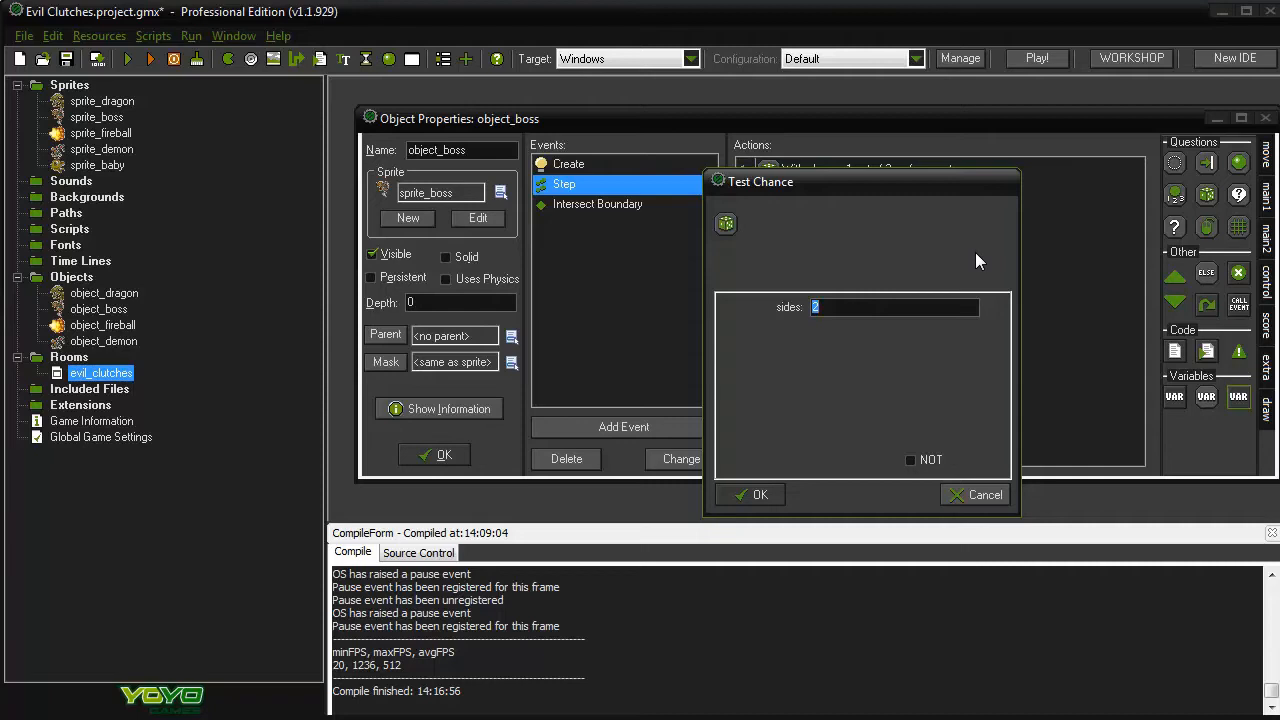
type("50")
left_click(737, 501)
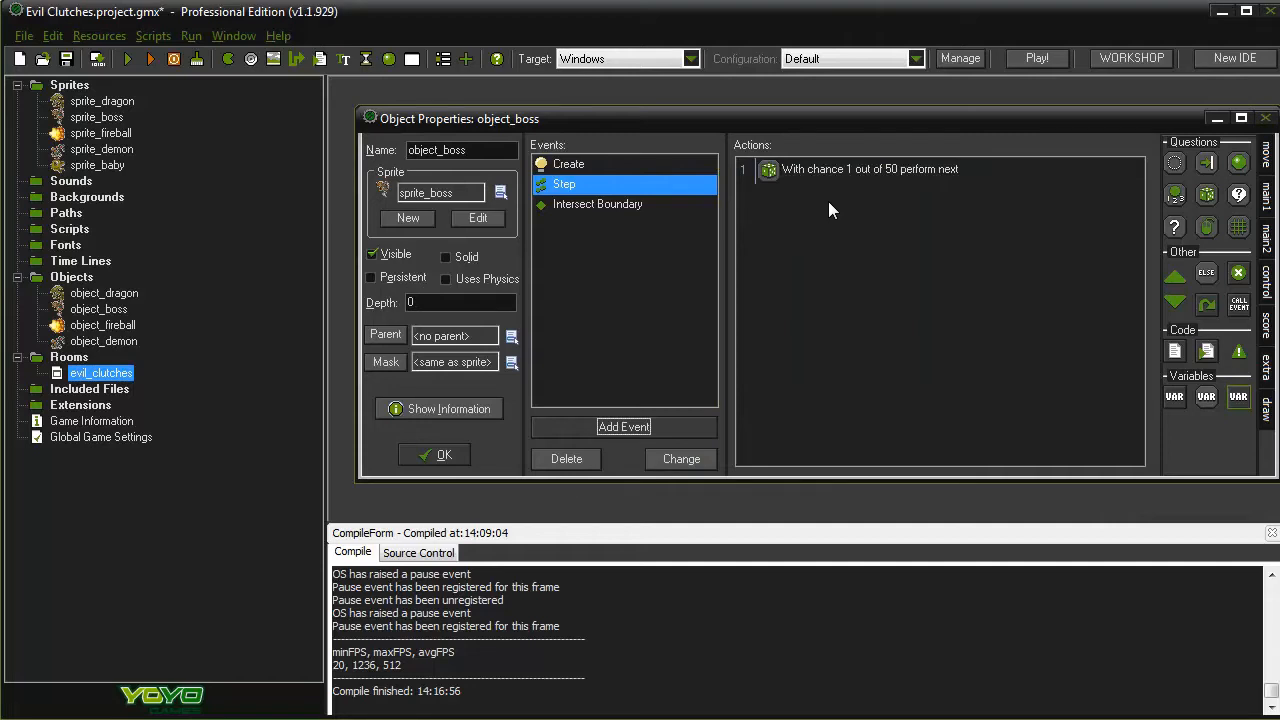
Add a Create Instance action for object_demon at relative position 0, 0 under the chance test, and accept object_boss
left_click(1266, 195)
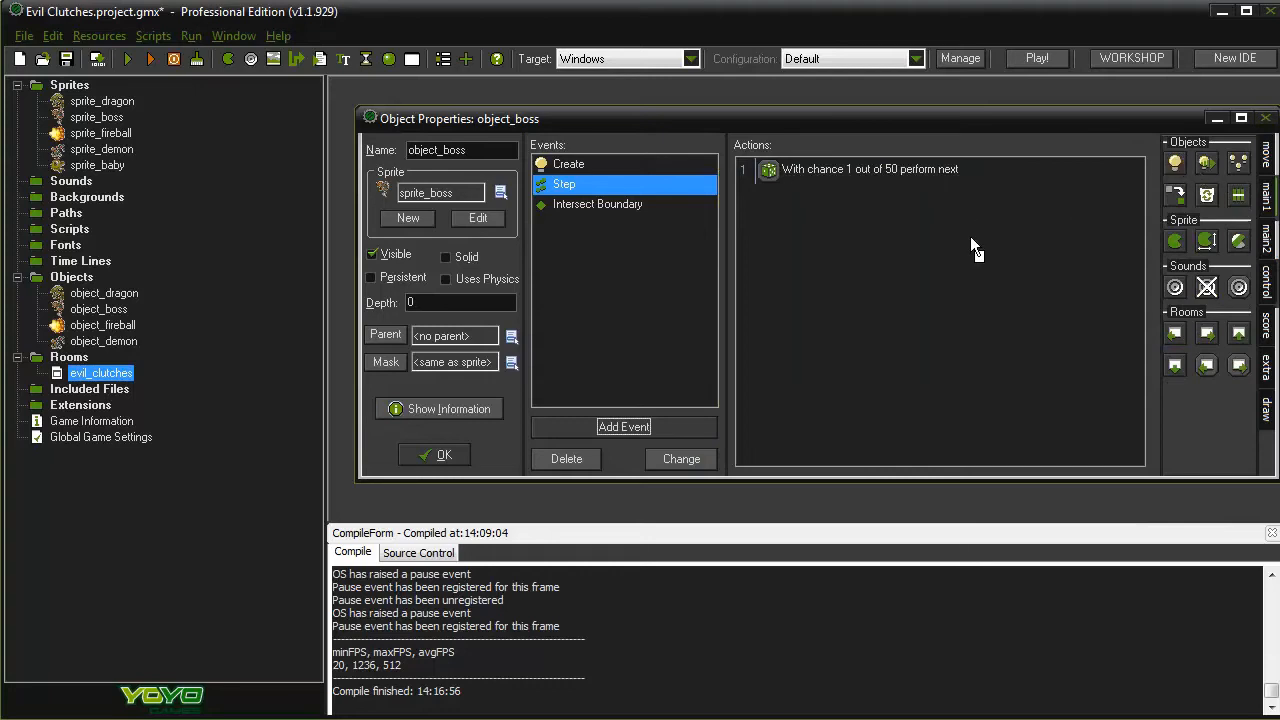
left_click_drag(970, 236, 972, 238)
left_click_drag(913, 176, 1091, 197)
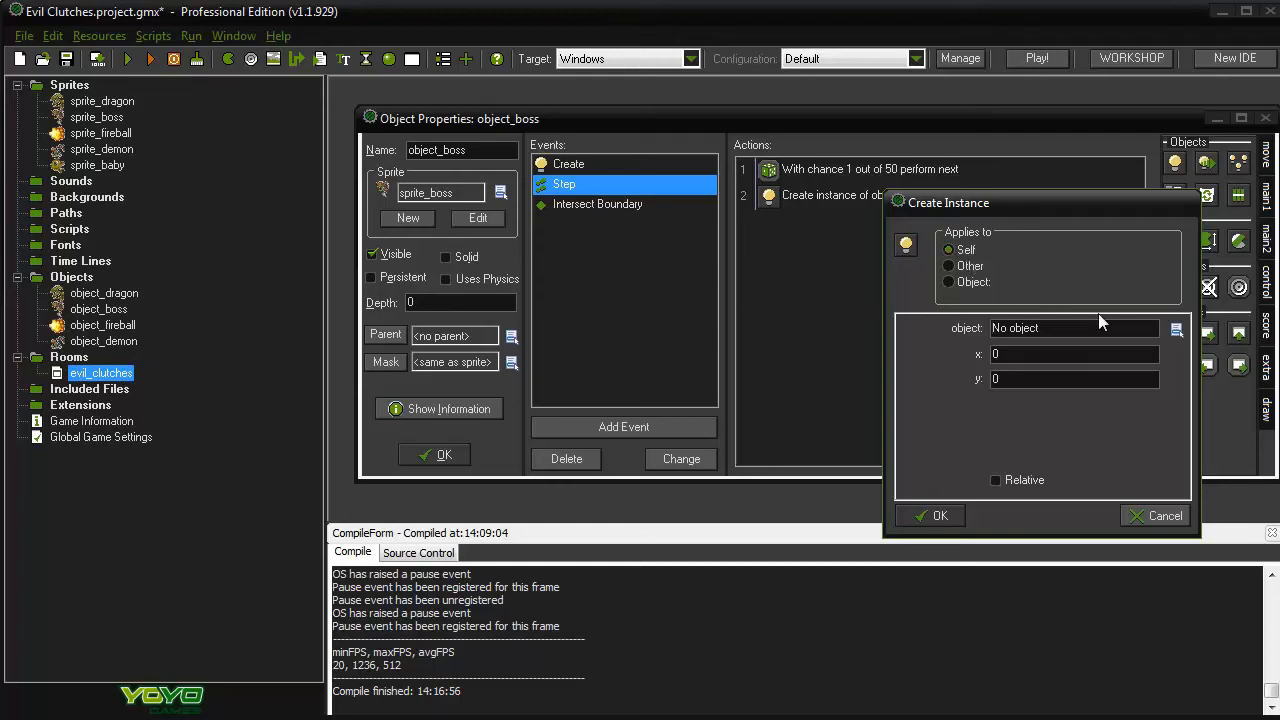
left_click(1170, 334)
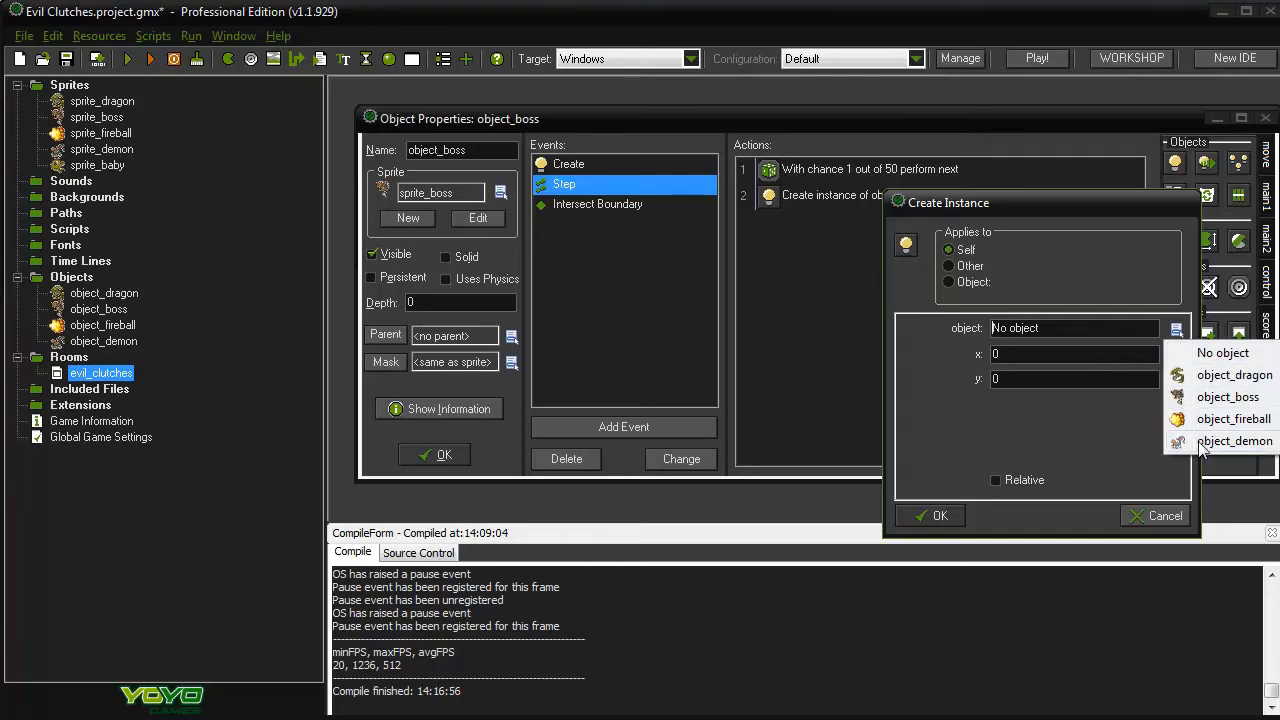
left_click(1220, 441)
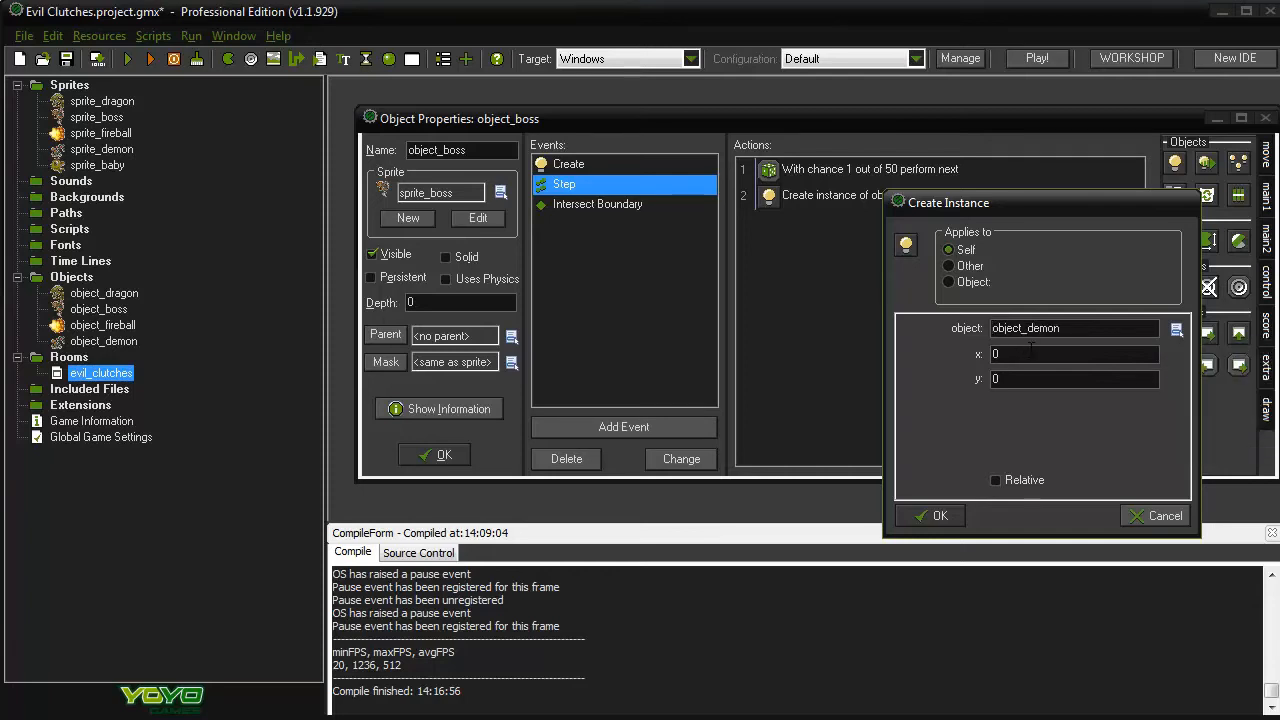
left_click(1030, 349)
key("Tab")
left_click(1012, 482)
left_click(938, 515)
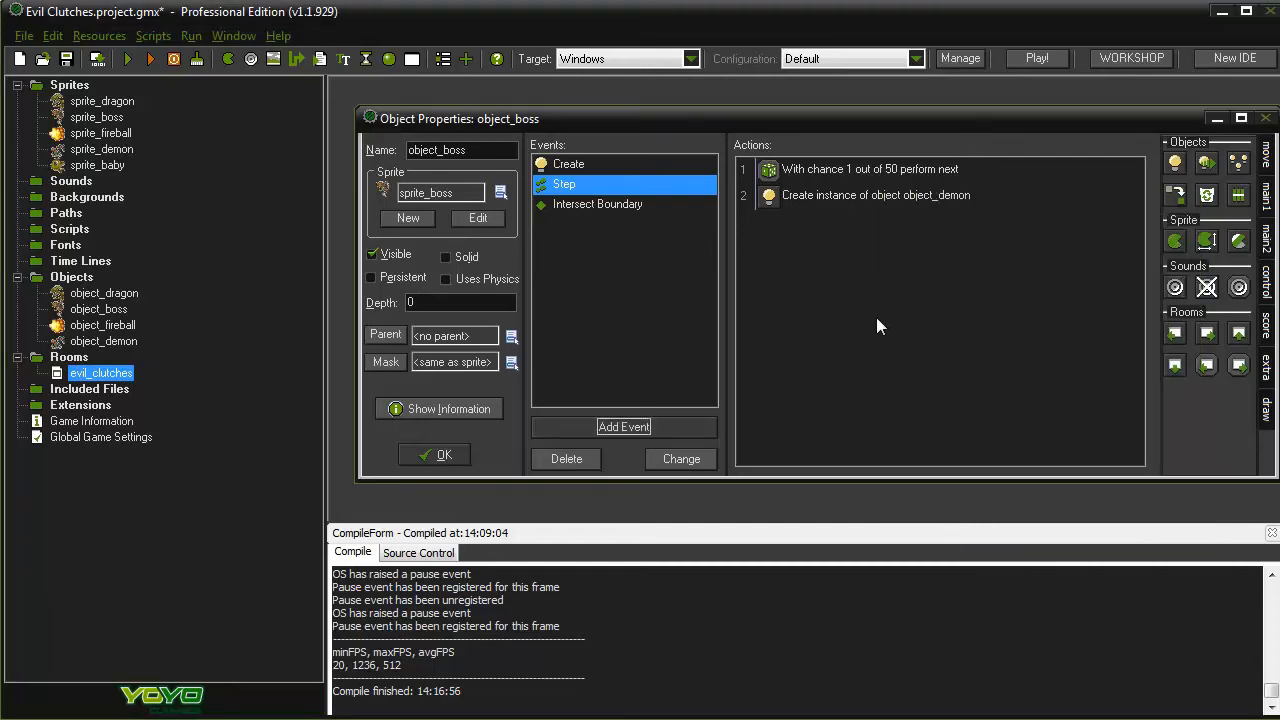
left_click(421, 457)
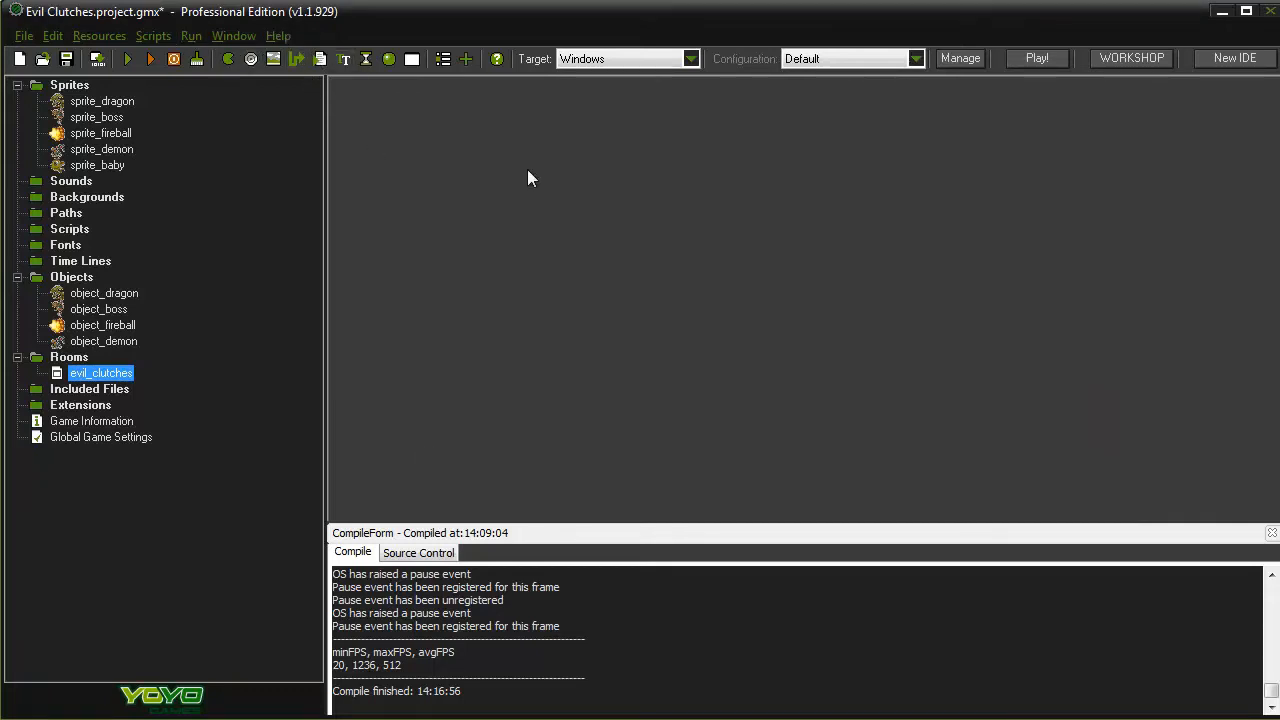
Save the project and run the game to test the demon spawning, closing the game window when done
left_click(30, 36)
left_click(136, 153)
left_click(64, 65)
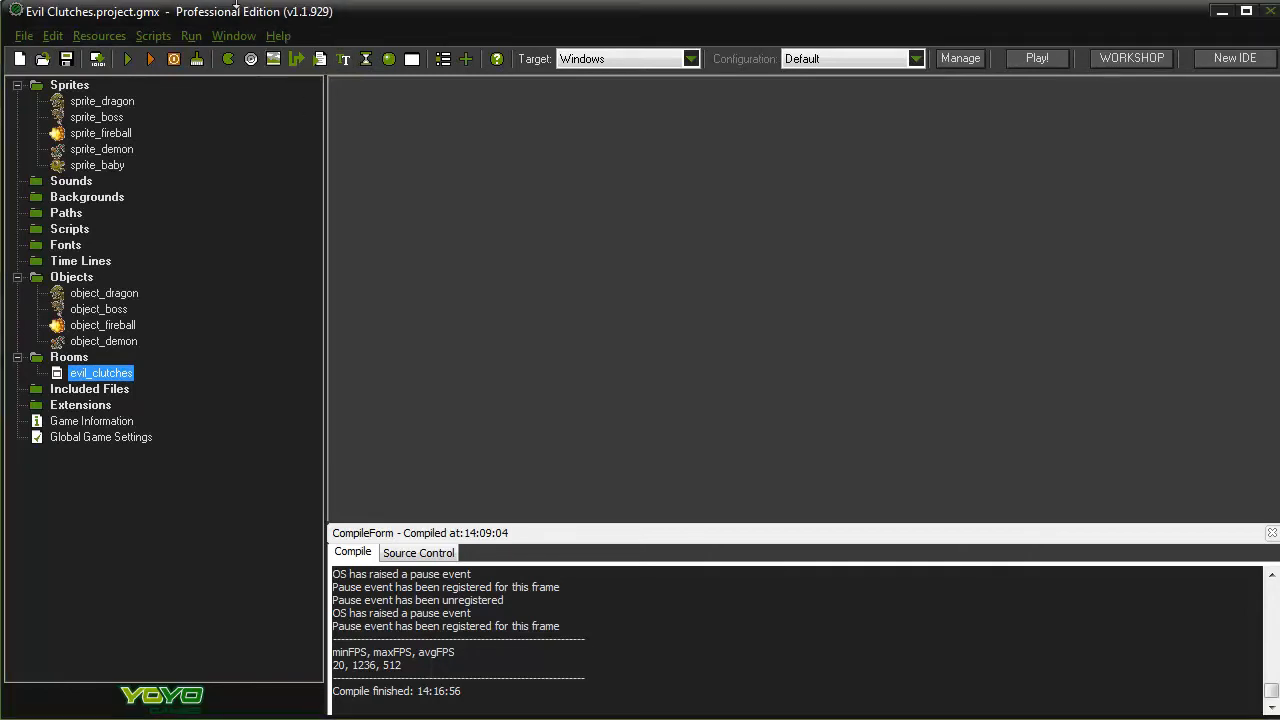
left_click(128, 62)
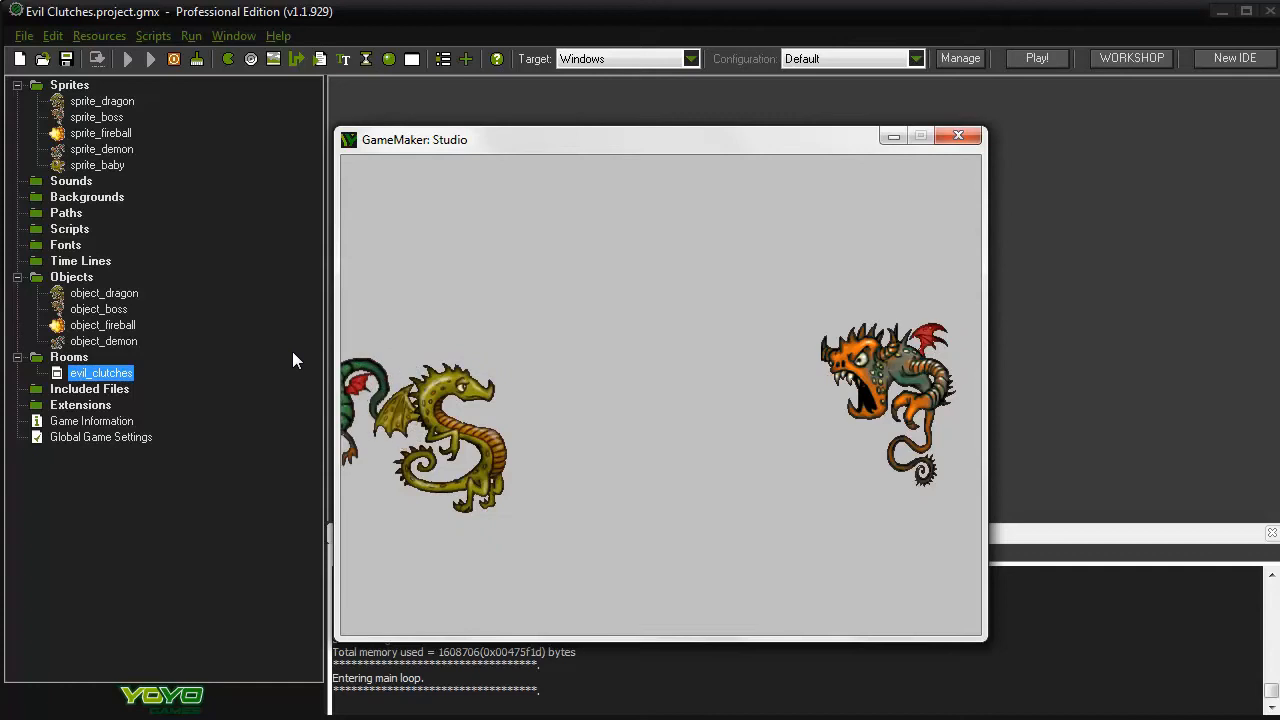
left_click(958, 136)
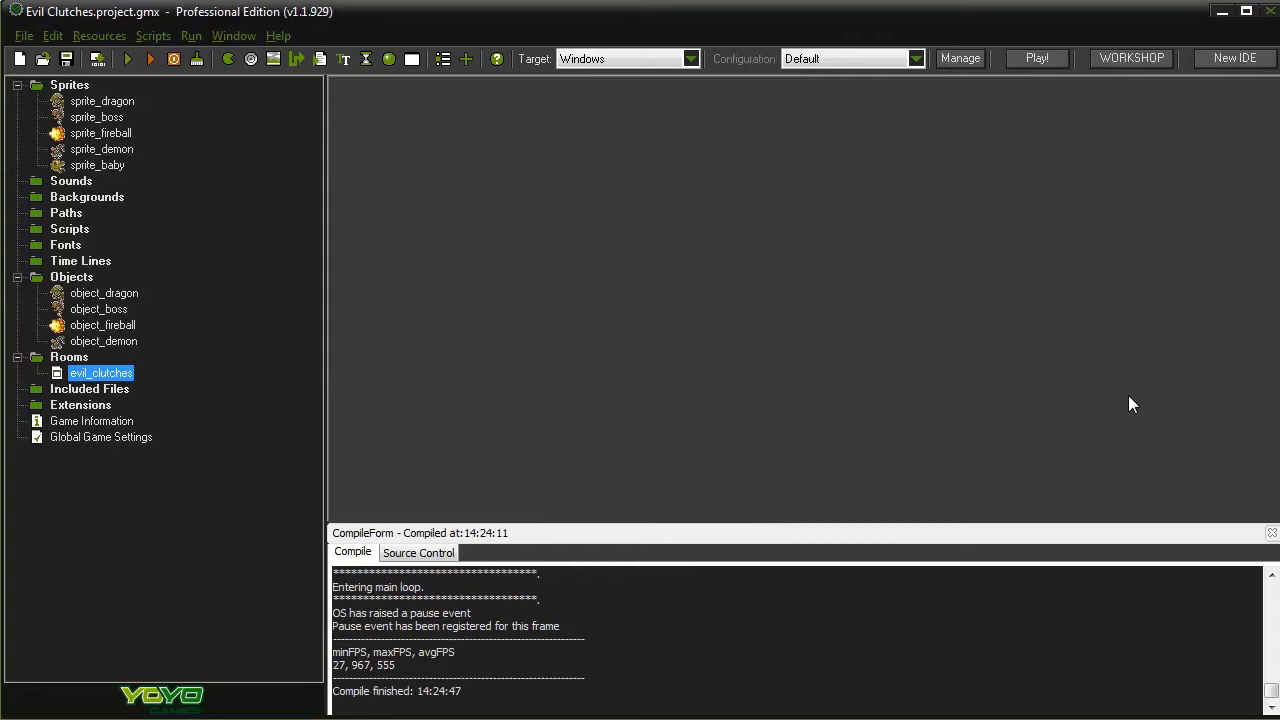
Add a Collision event with object_fireball to object_demon, containing a Destroy Instance action
double_click(103, 341)
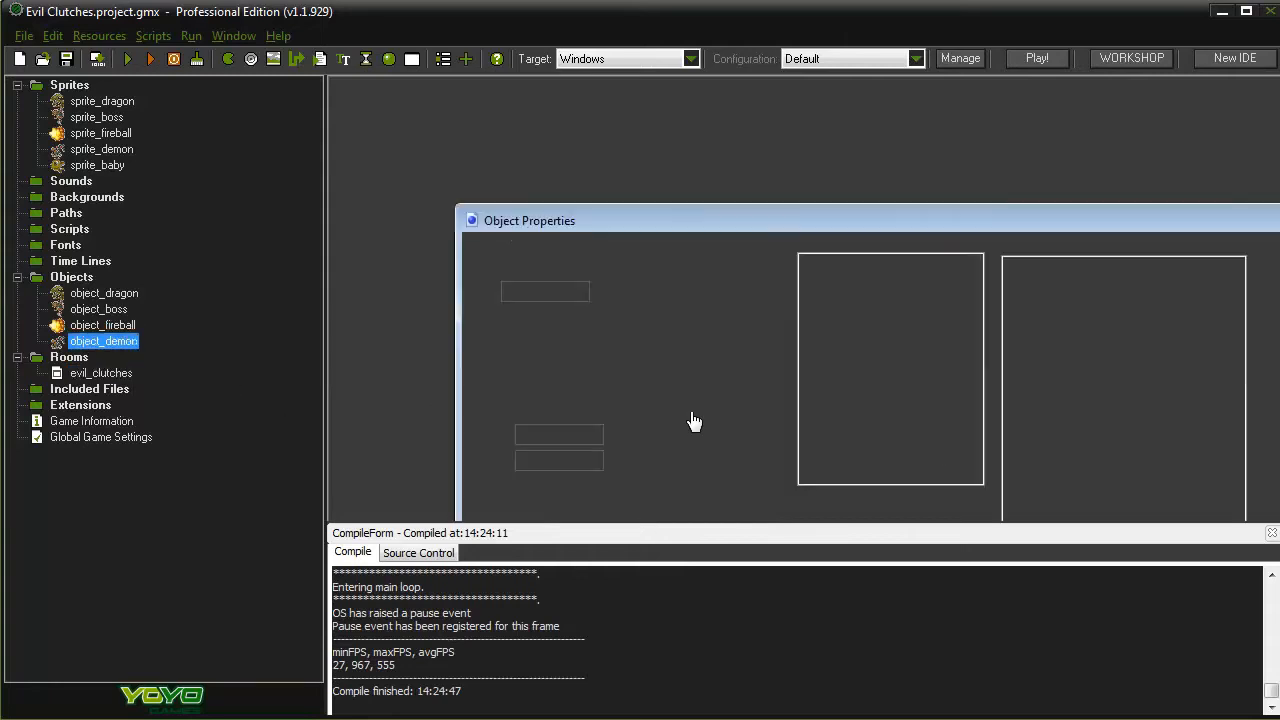
mouse_move(870, 213)
left_mouse_down()
mouse_move(850, 172)
mouse_move(896, 100)
mouse_move(867, 86)
left_mouse_up()
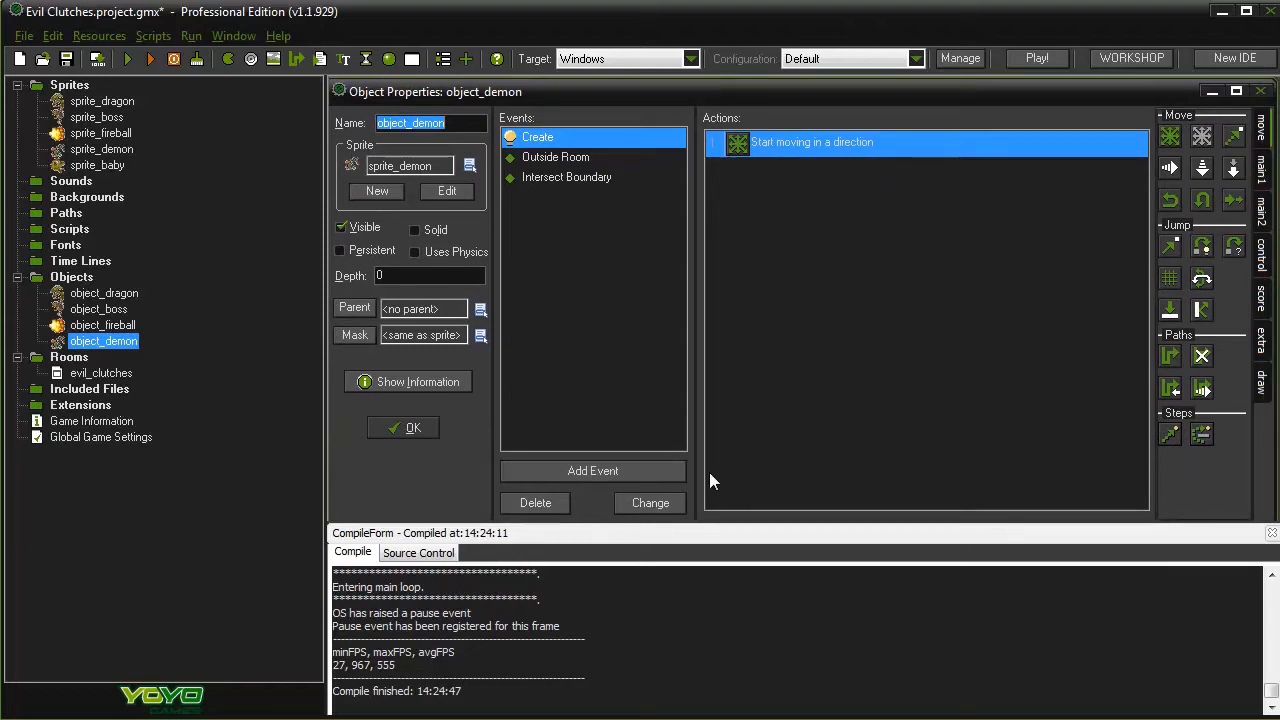
left_click(623, 470)
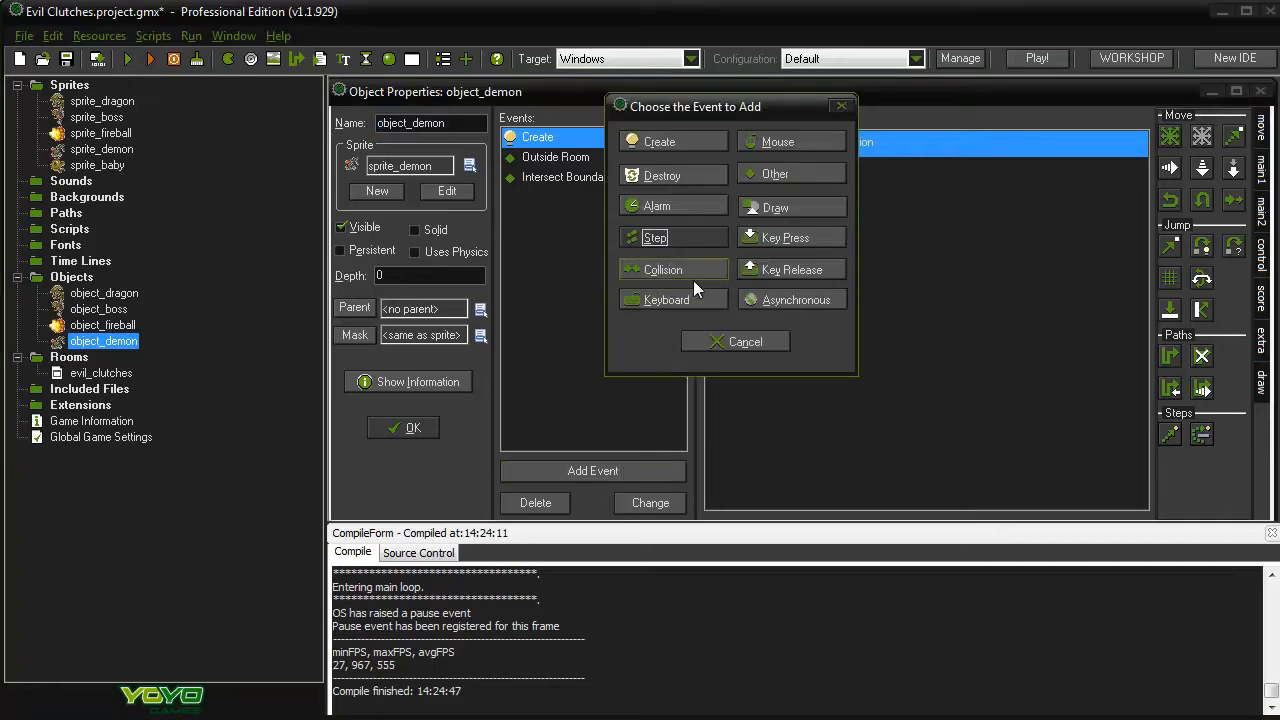
left_click(661, 270)
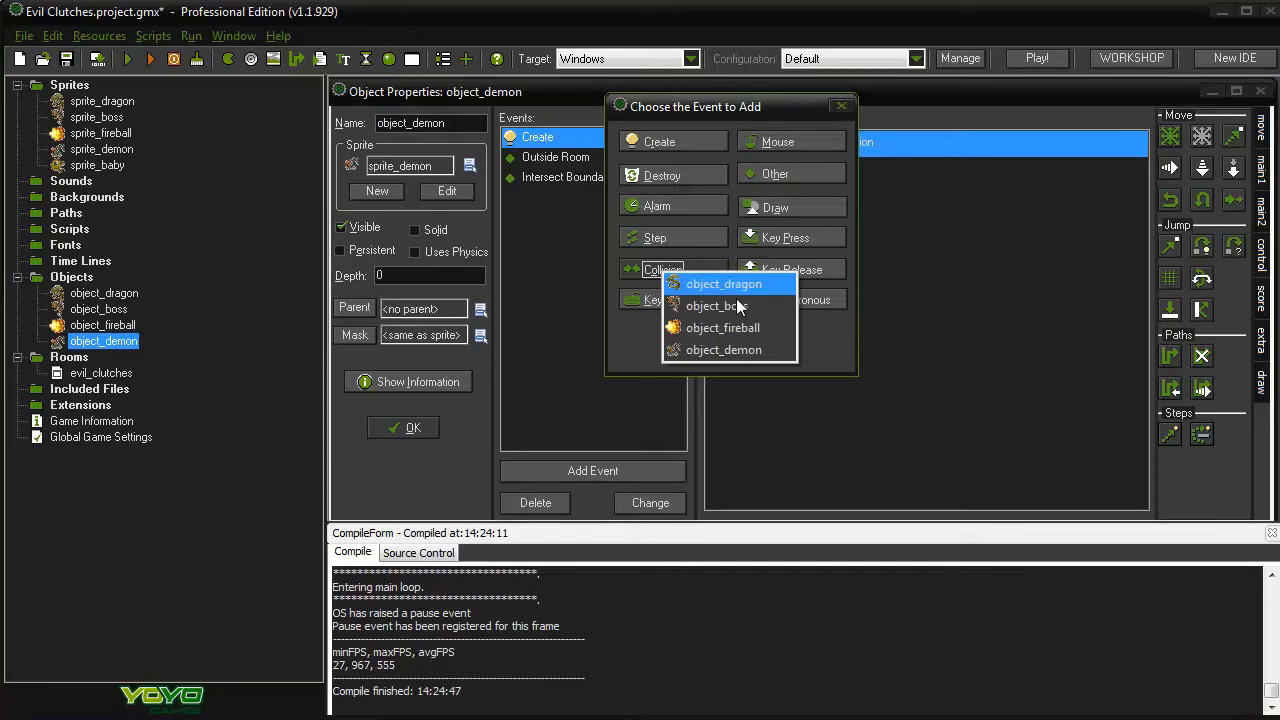
left_click(757, 328)
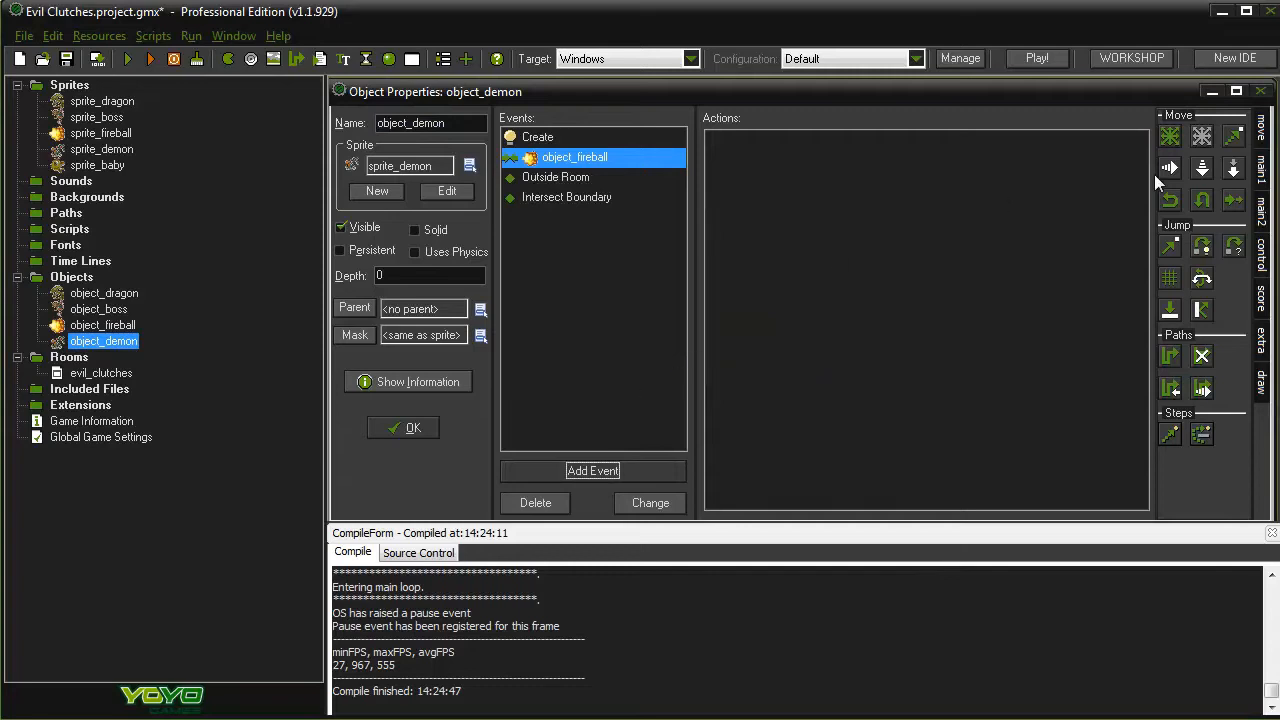
left_click(1262, 170)
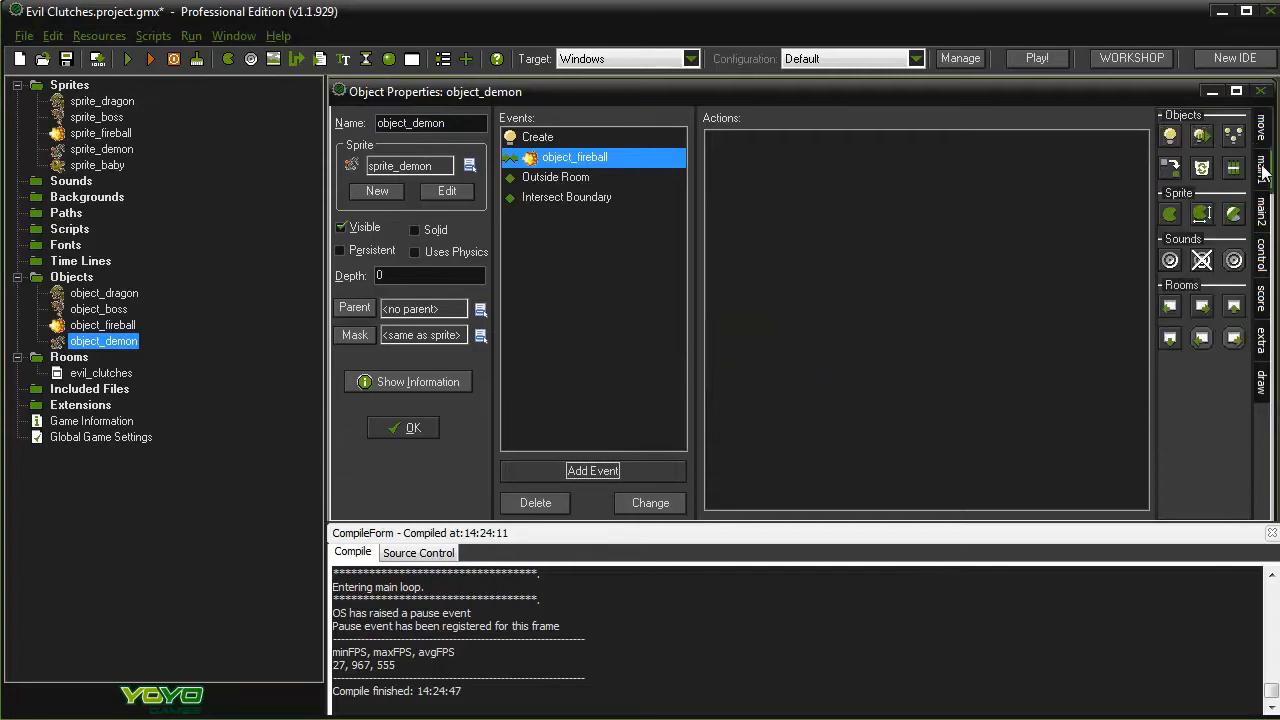
left_click_drag(1197, 172, 1000, 200)
left_click(936, 515)
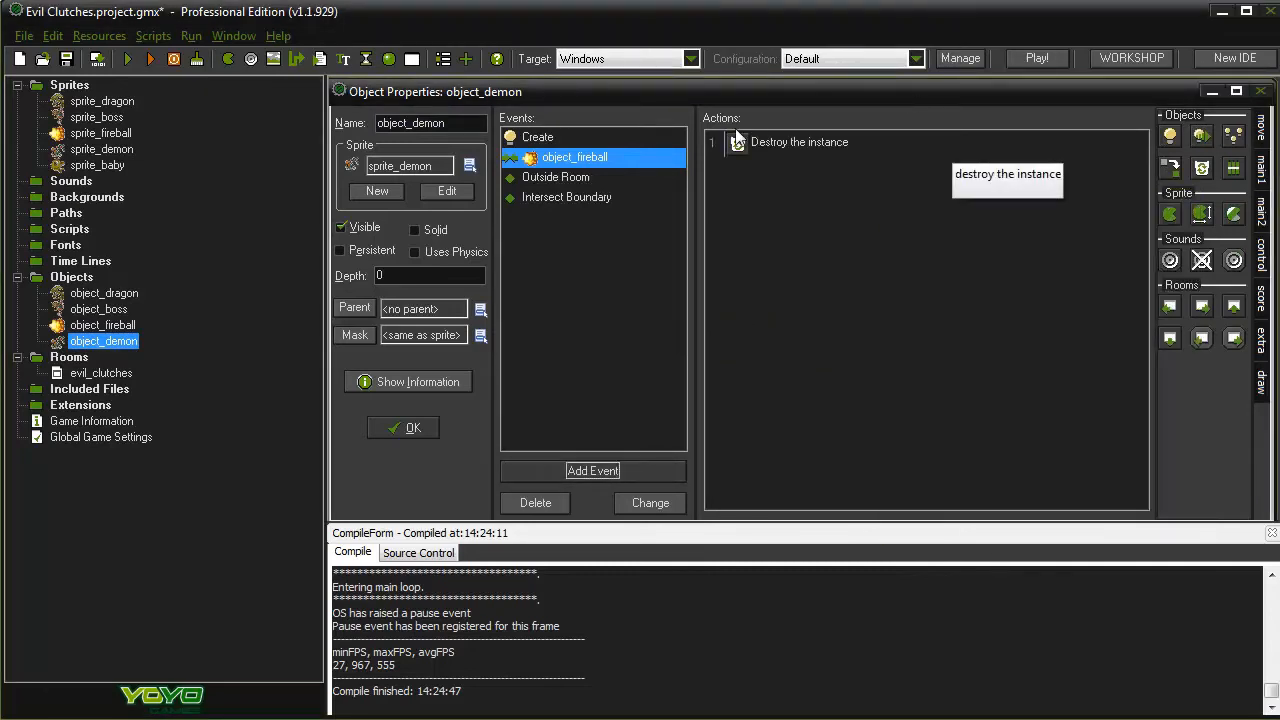
Add a relative Set Score action of 100 to object_demon's object_fireball collision event, keeping its Destroy Instance action applied to Self
double_click(950, 143)
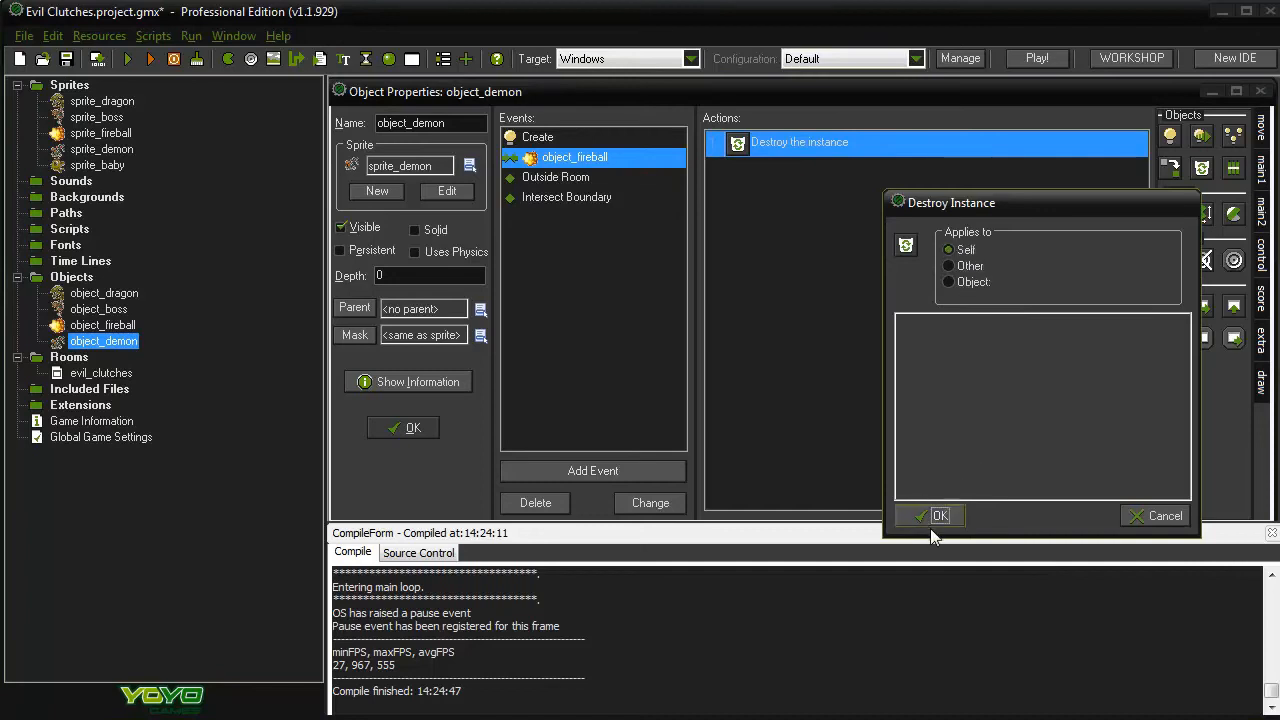
left_click(922, 516)
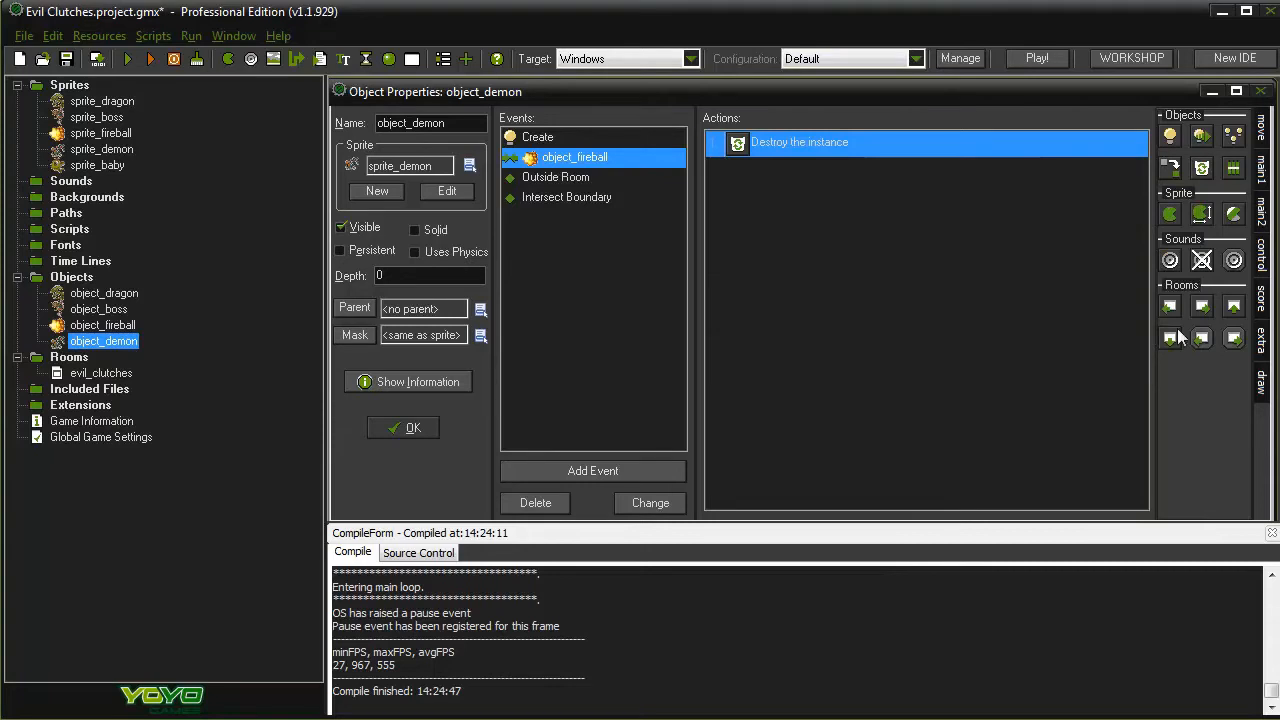
left_click(1262, 262)
left_click(1262, 300)
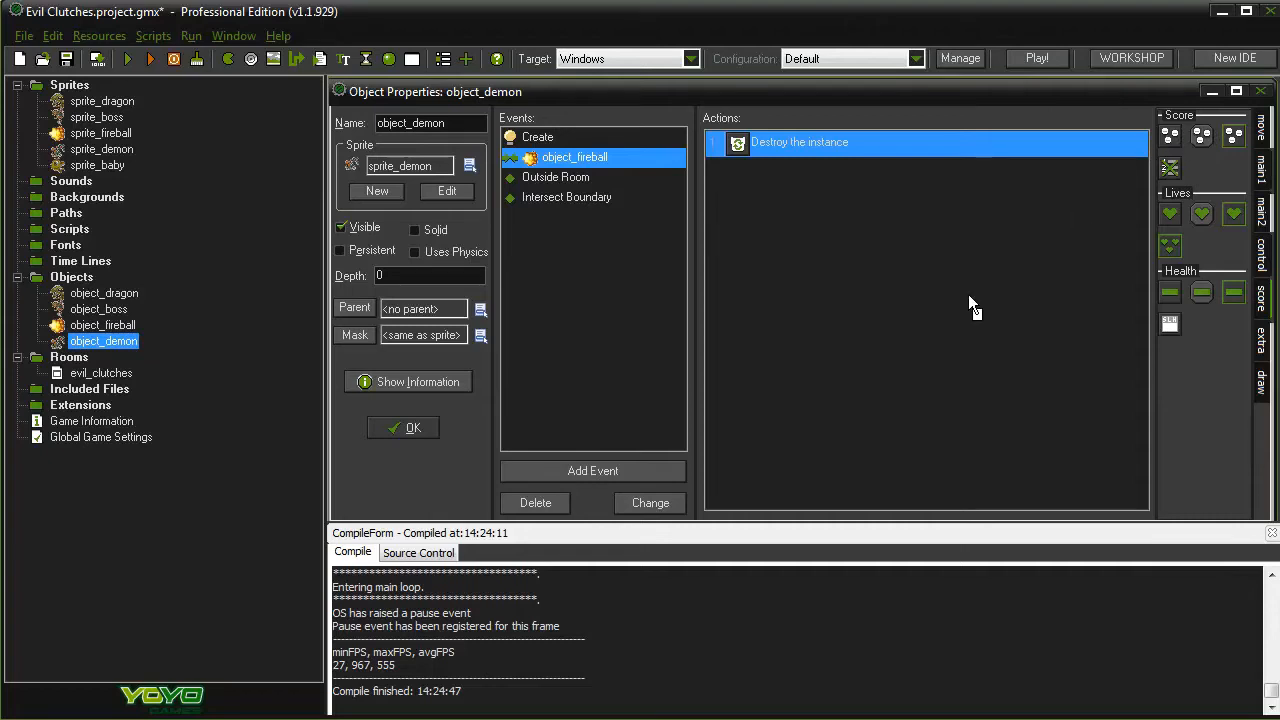
left_click_drag(968, 304, 896, 343)
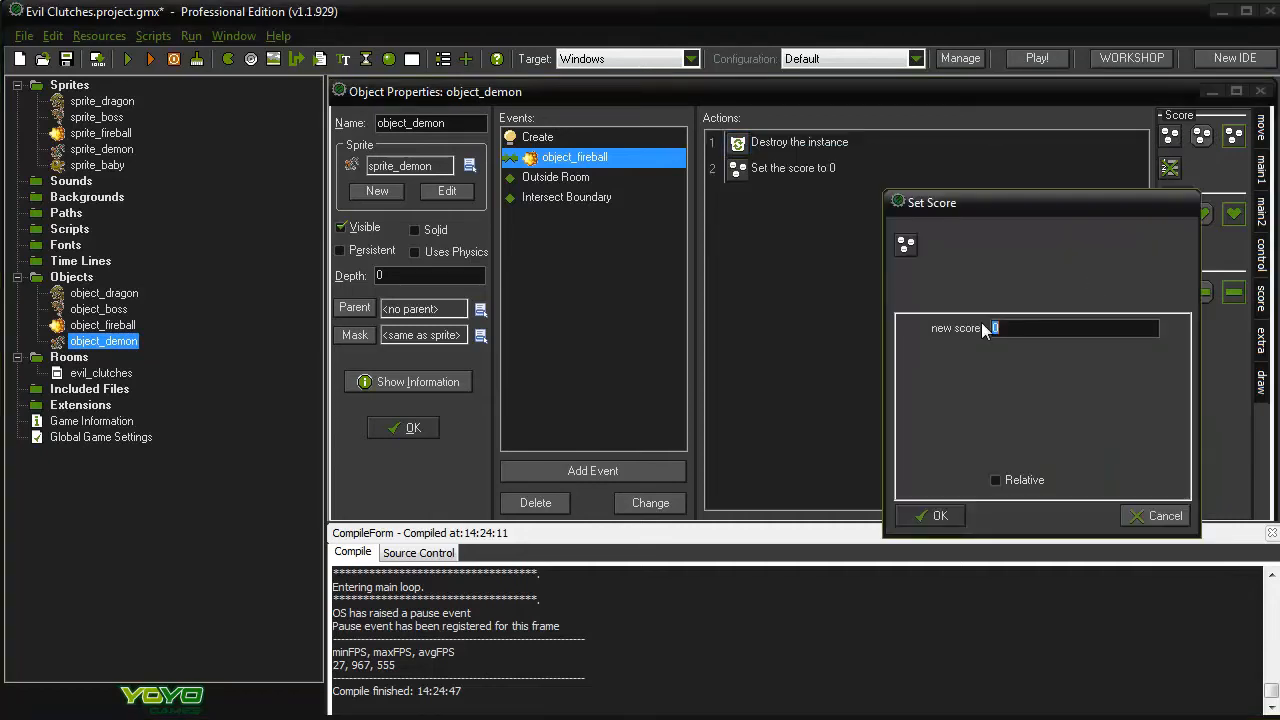
type("100")
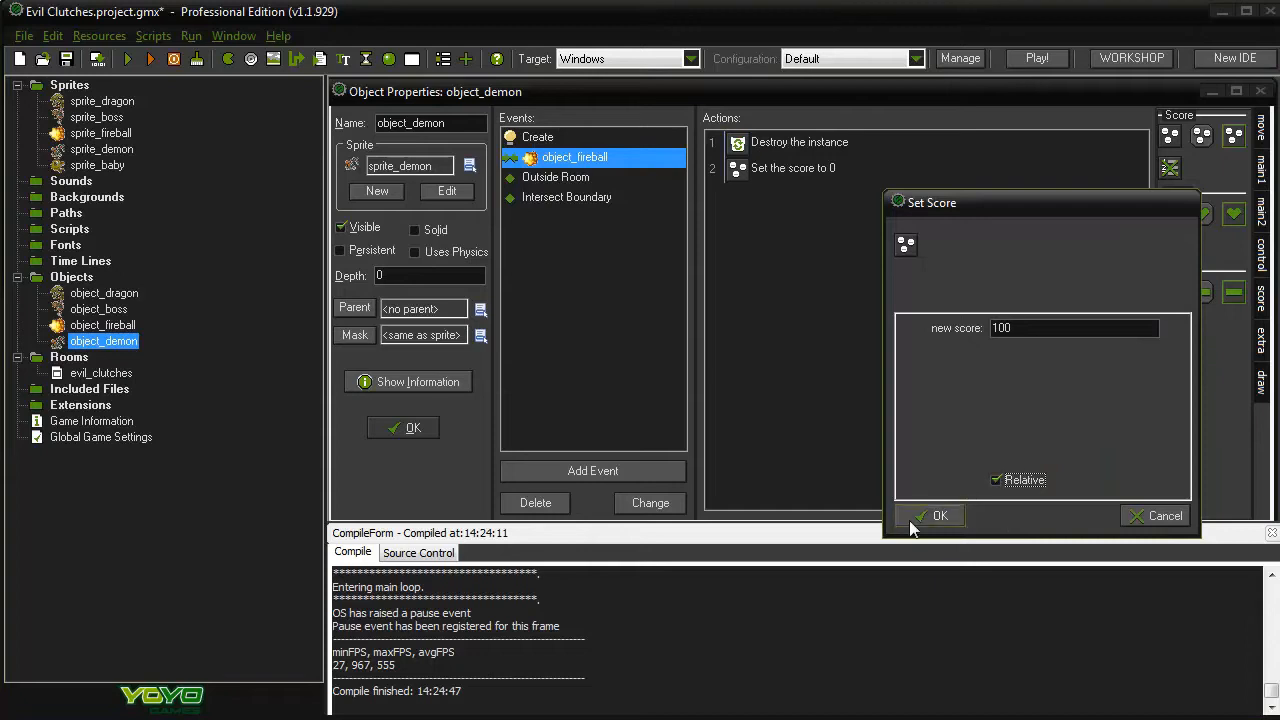
left_click(939, 516)
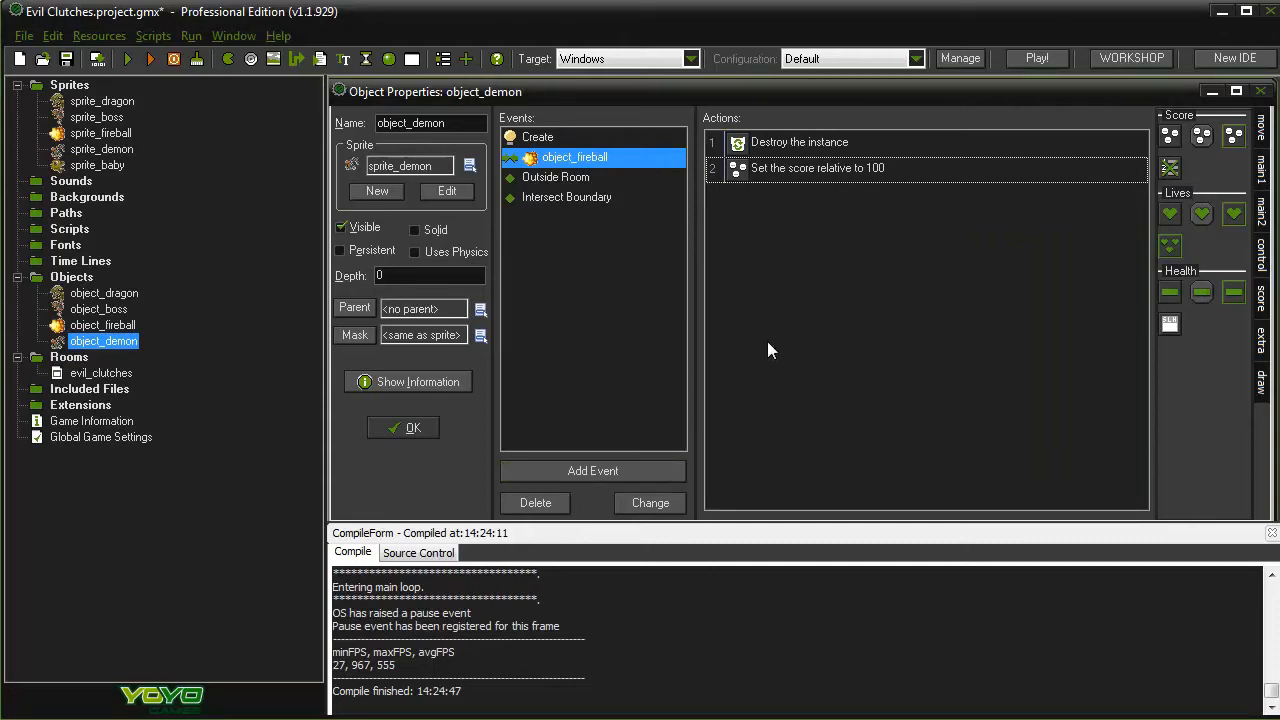
Add a Collision event with object_dragon to object_demon, containing a non-relative Set Score action with value 0
left_click(641, 476)
left_click(692, 270)
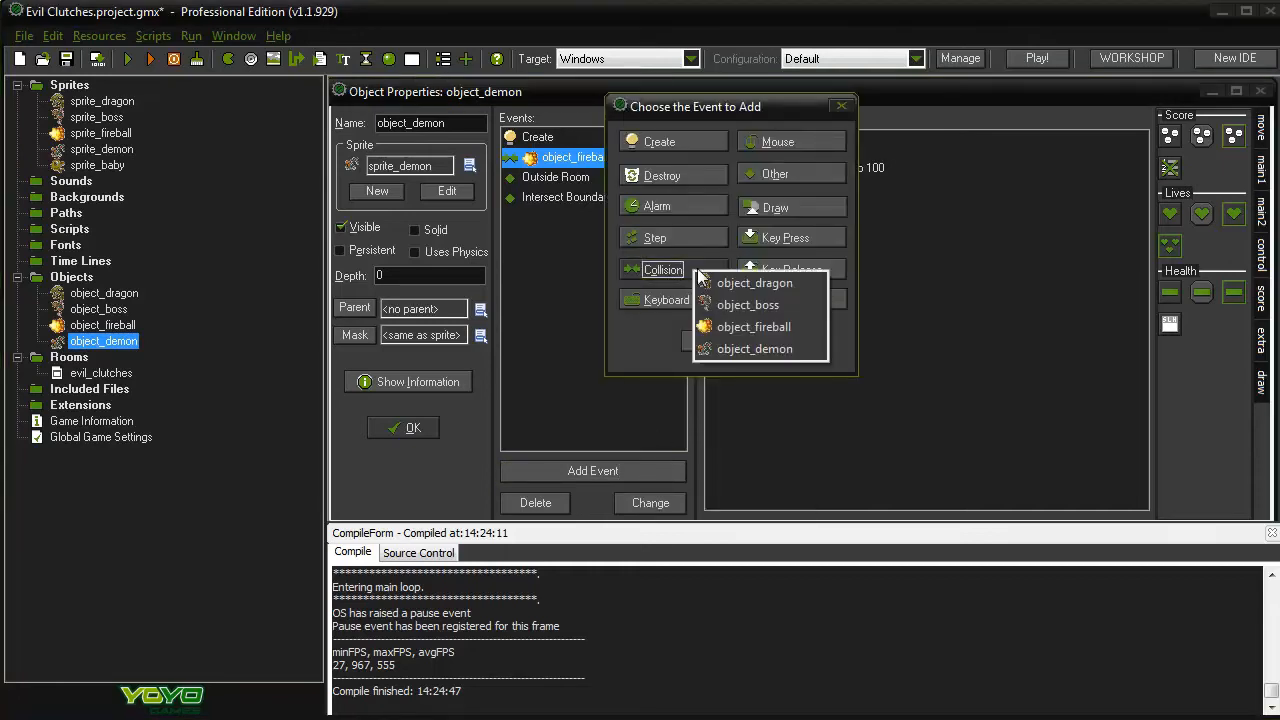
left_click(790, 285)
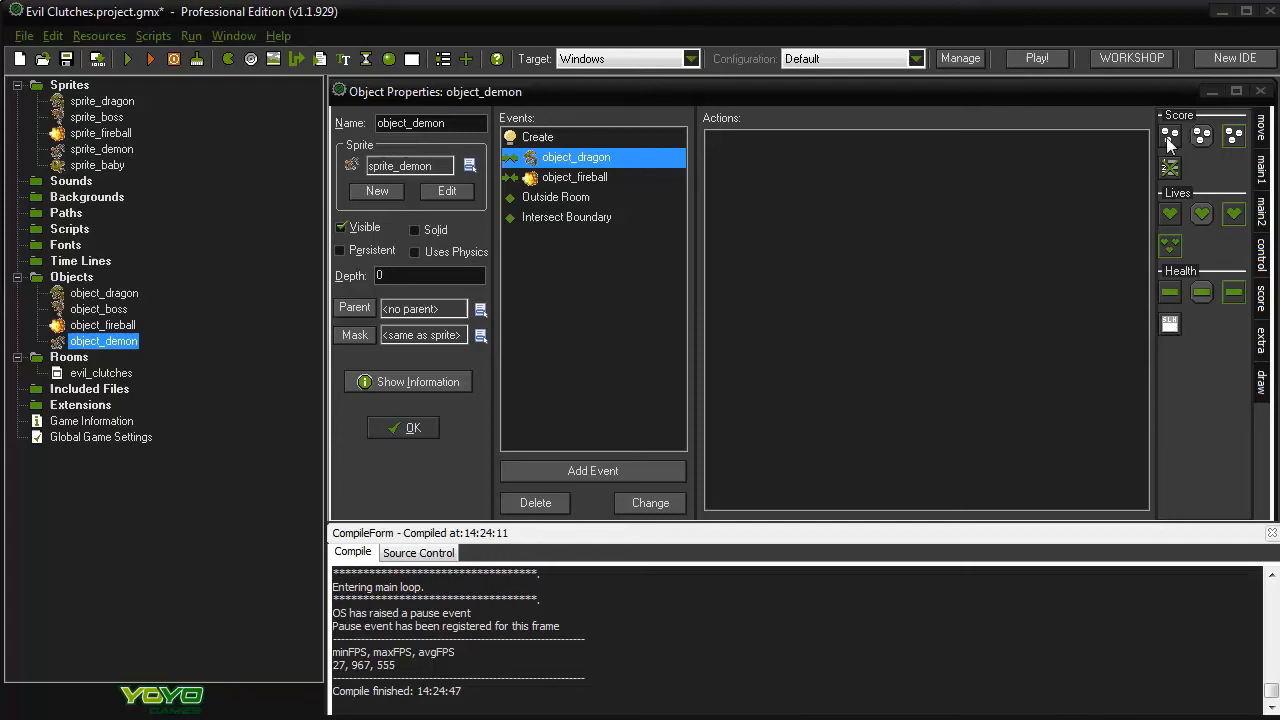
left_click_drag(1168, 140, 980, 250)
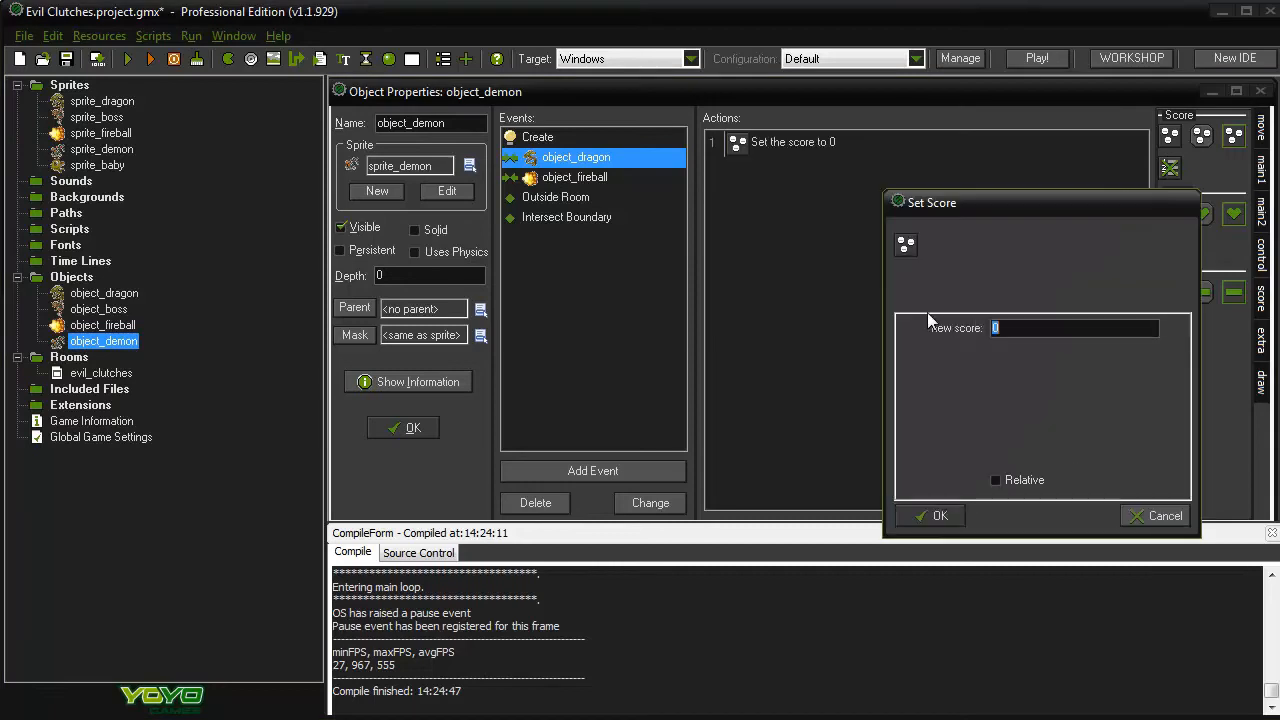
left_click(997, 482)
left_click(934, 516)
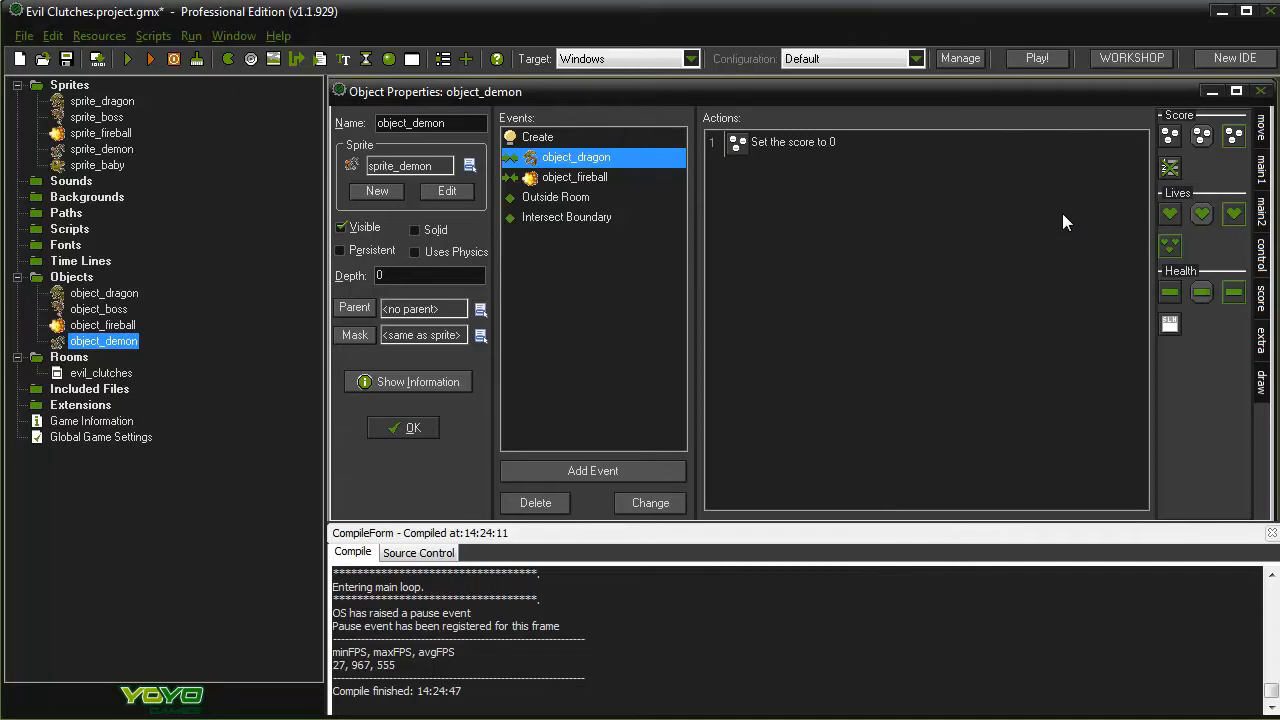
Add a Restart Game action to the object_dragon collision event and accept object_demon
left_click(1262, 168)
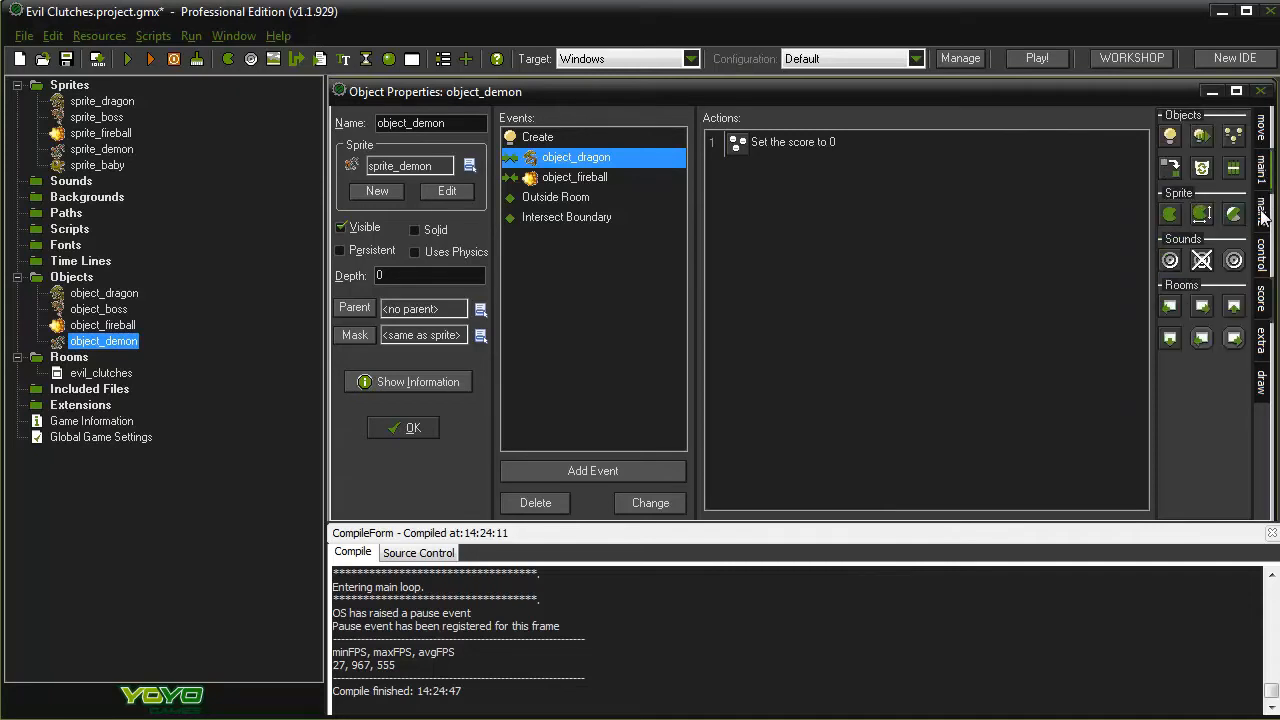
left_click(1262, 210)
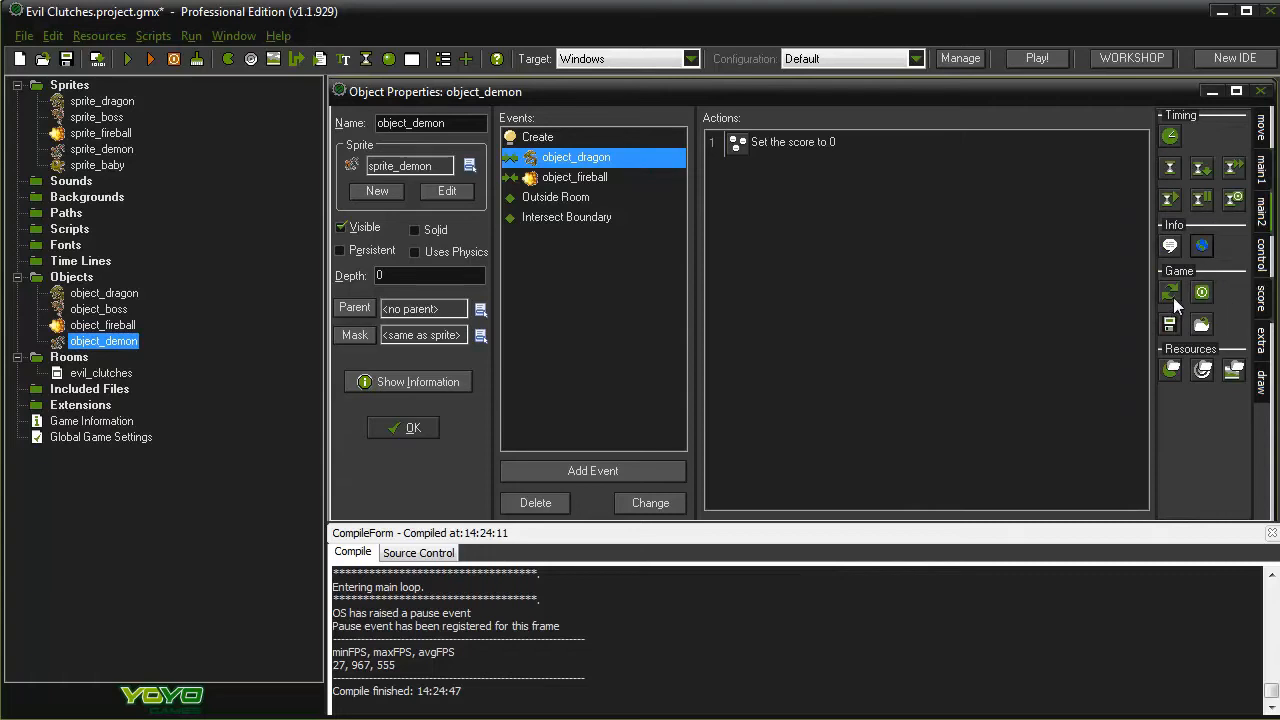
left_click_drag(1175, 302, 943, 300)
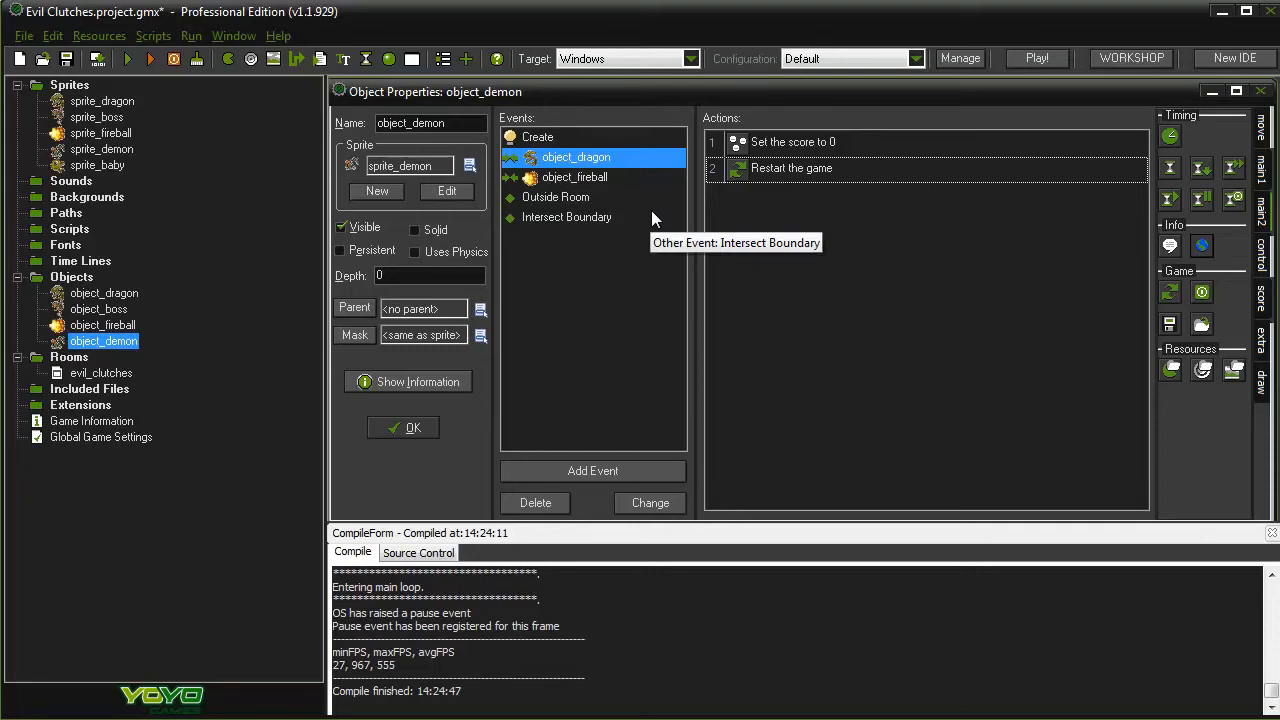
left_click(405, 428)
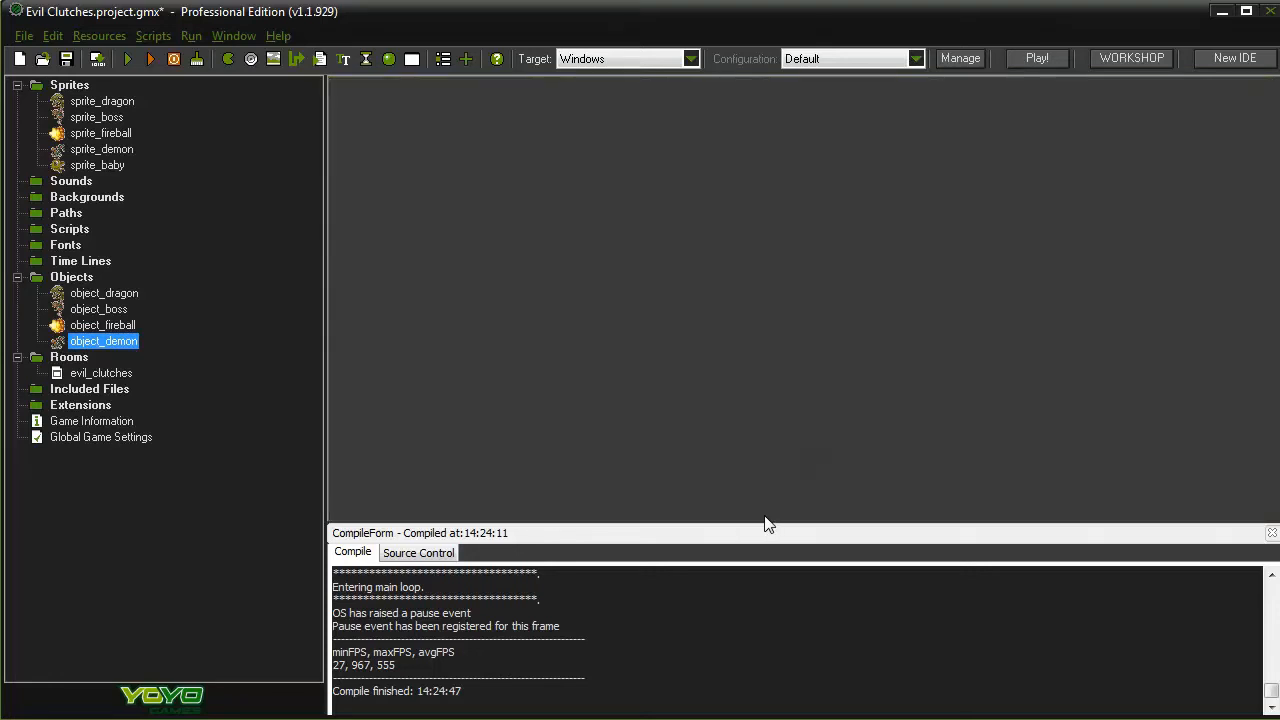
Save the project and run the game to test the demon collisions, closing the game window when done
key("ctrl+s")
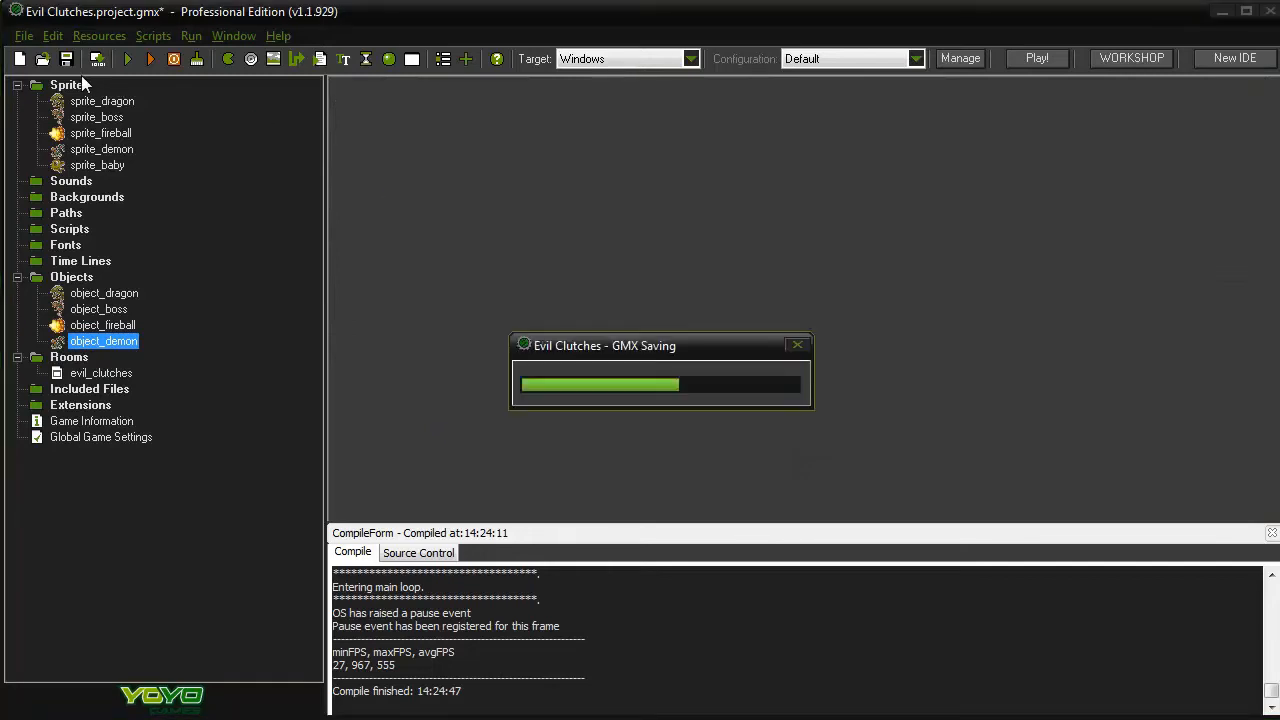
left_click(21, 40)
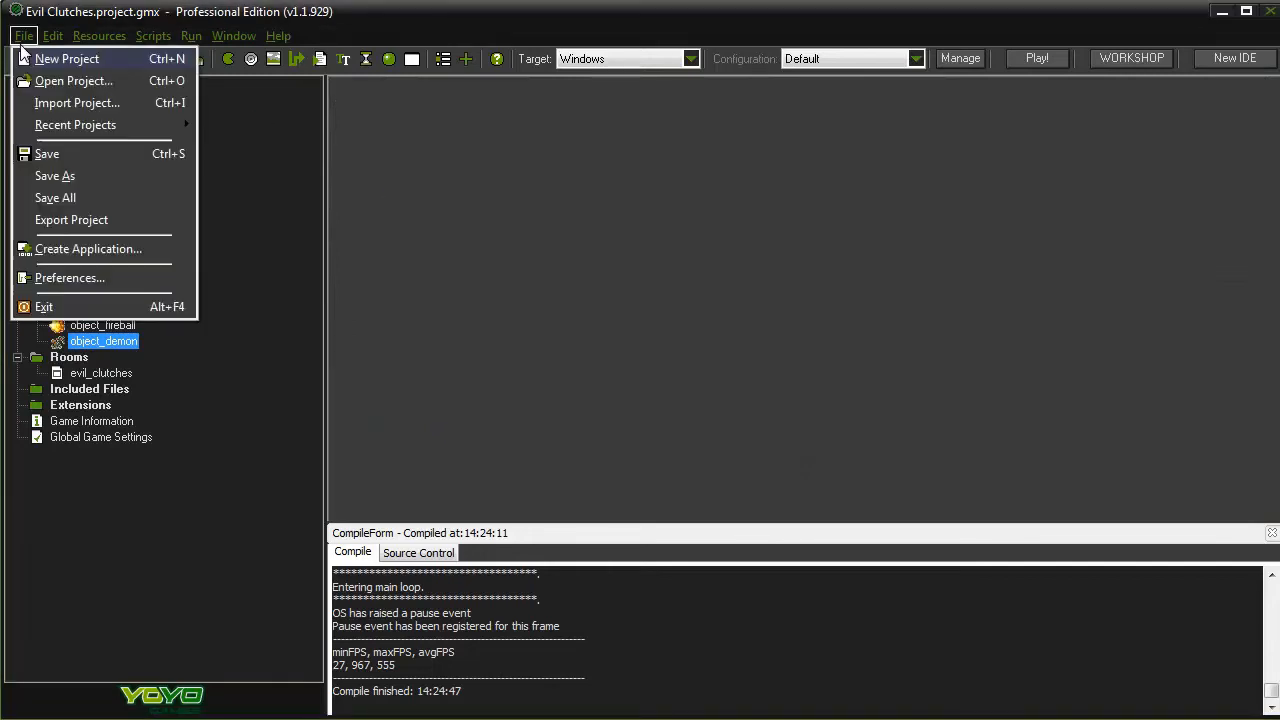
left_click(397, 197)
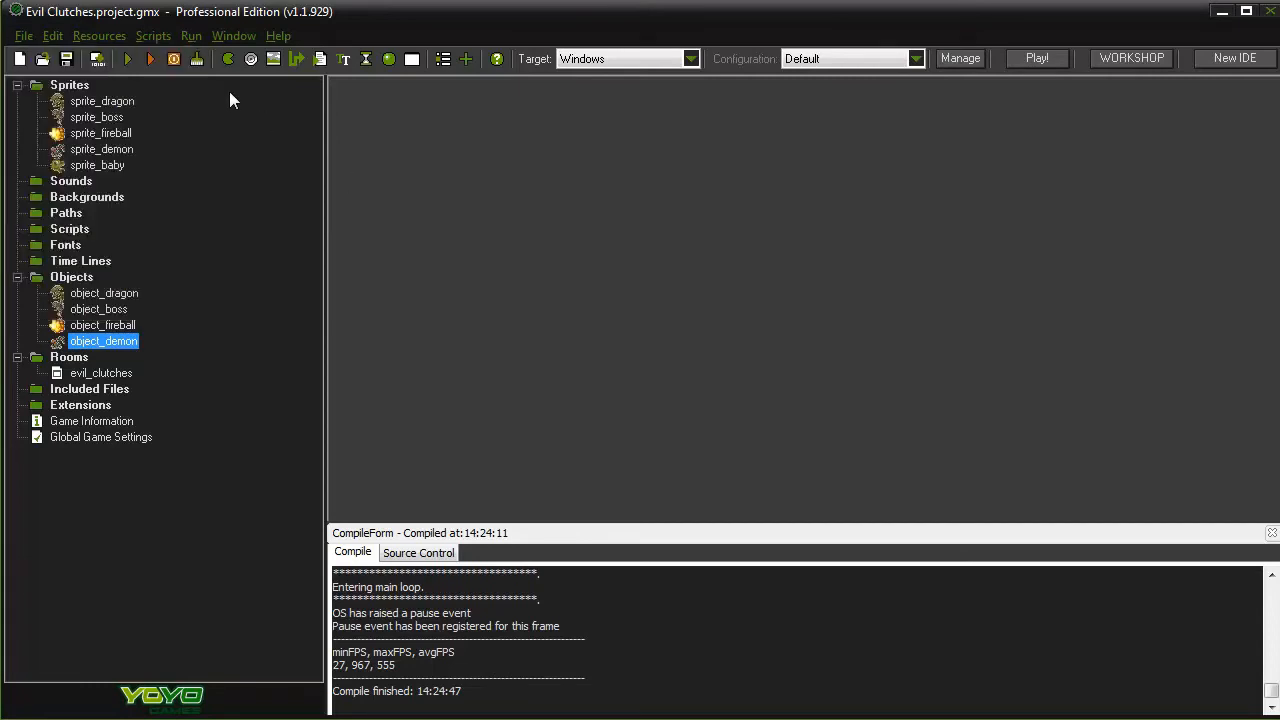
left_click(129, 63)
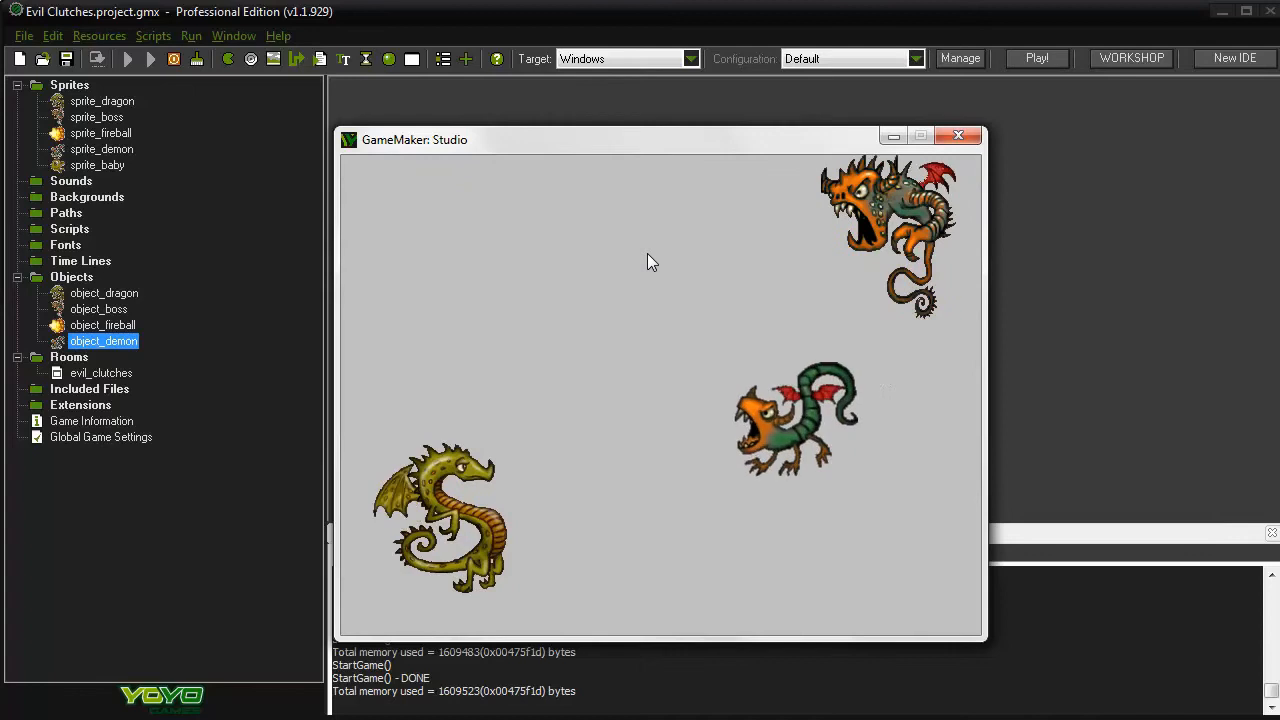
left_click(960, 132)
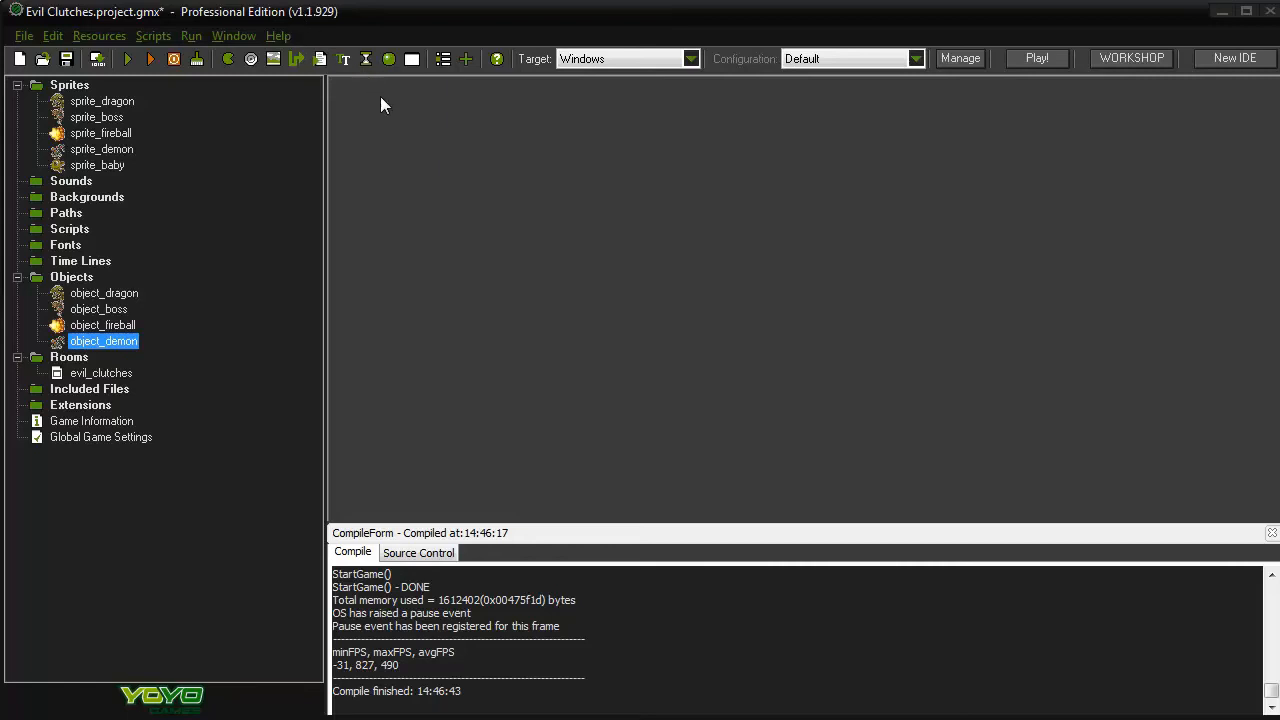
Create a new object named object_controller without a sprite and add a Draw event to it
left_click(399, 56)
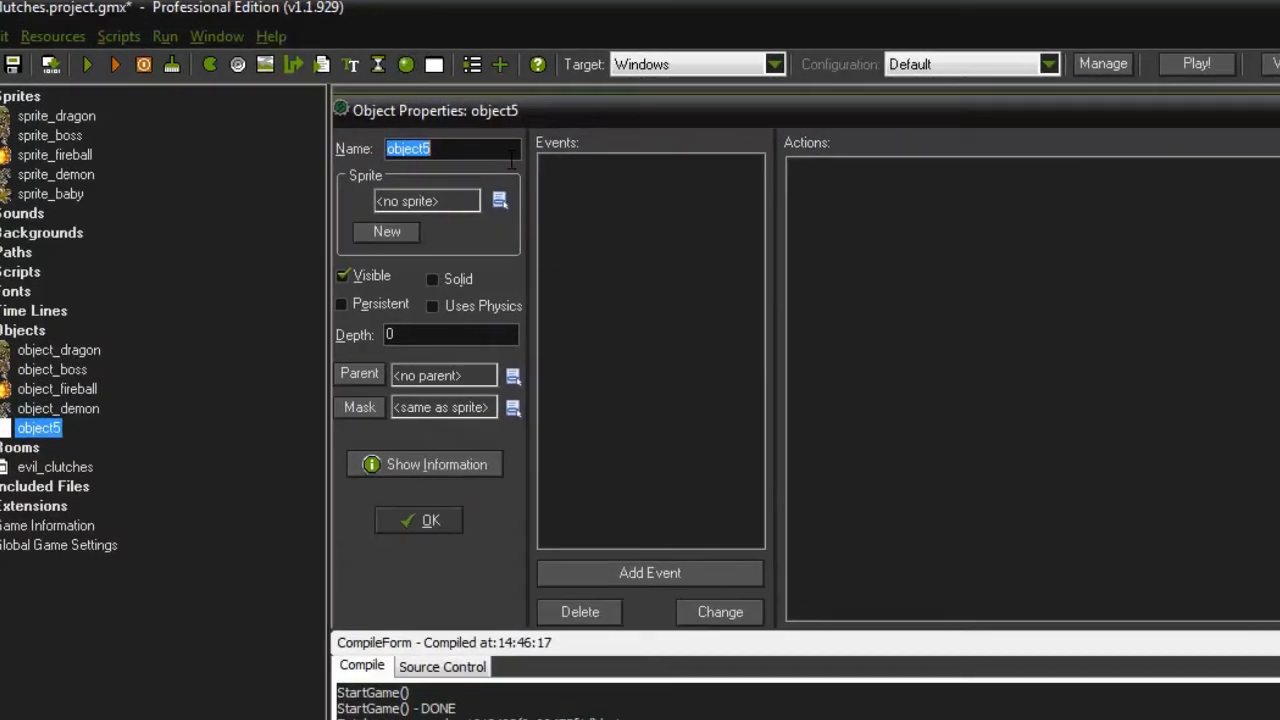
left_click(511, 158)
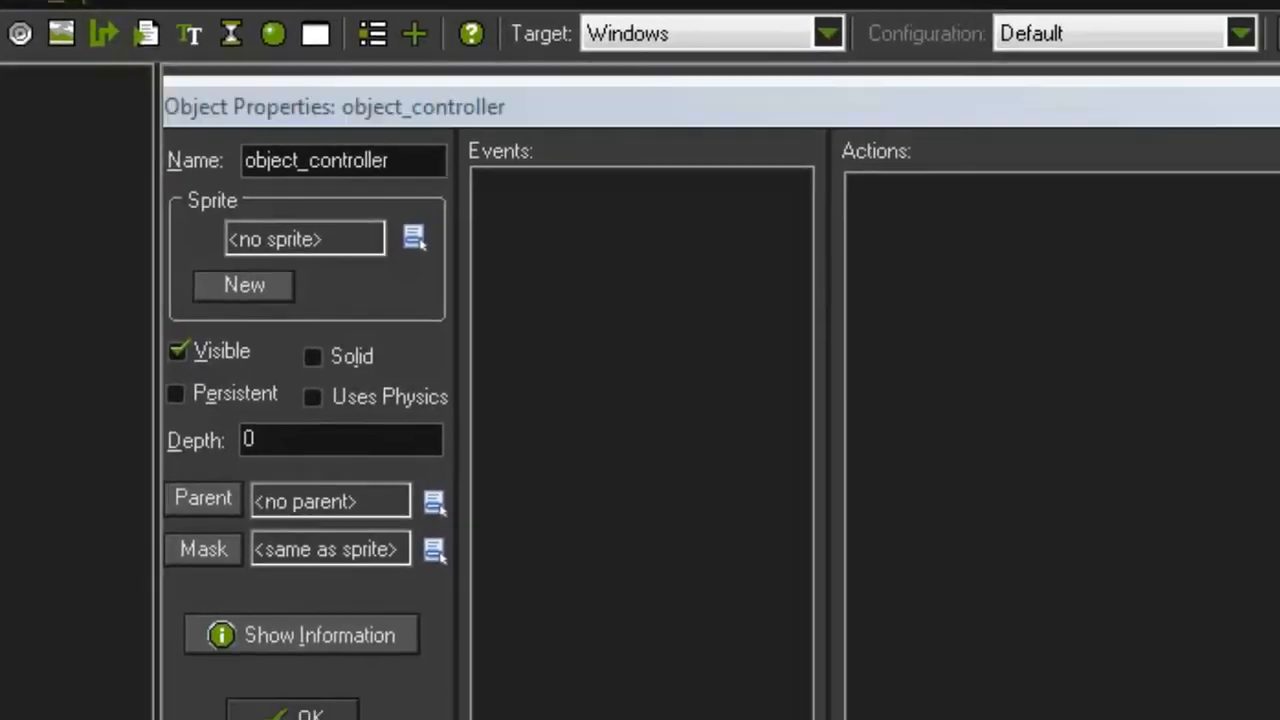
left_click(501, 668)
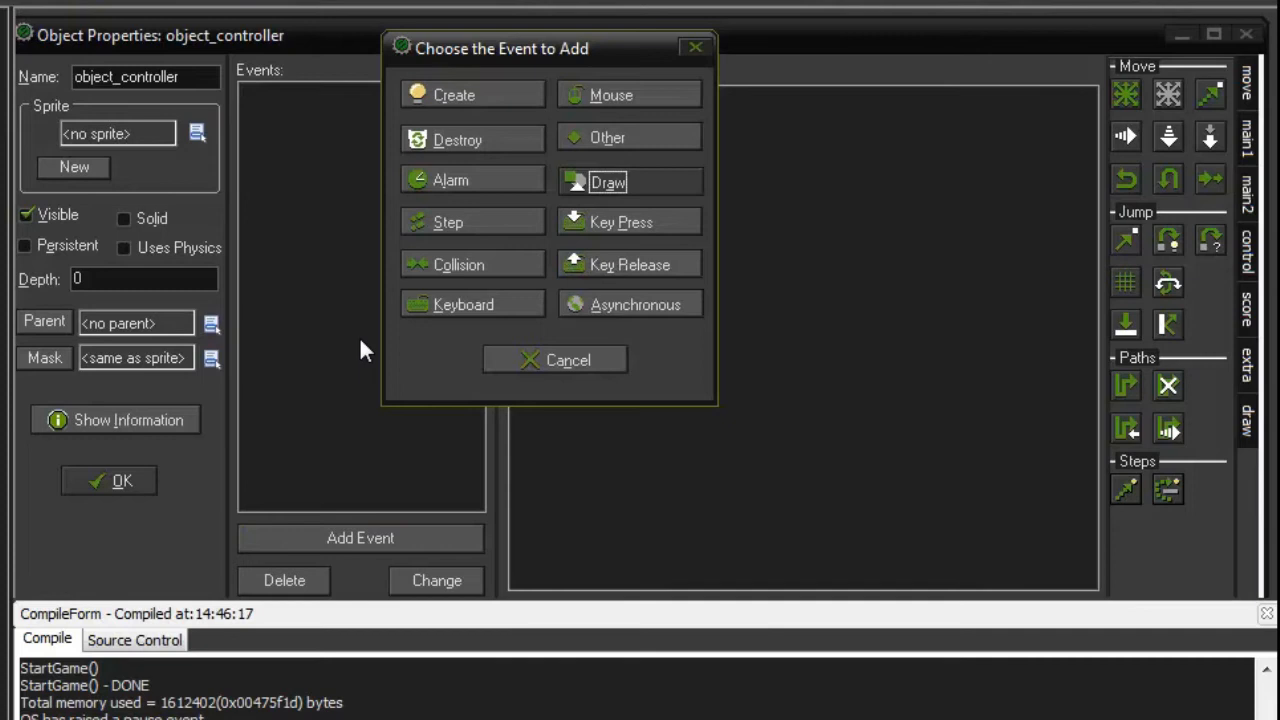
left_click(616, 182)
left_click(660, 191)
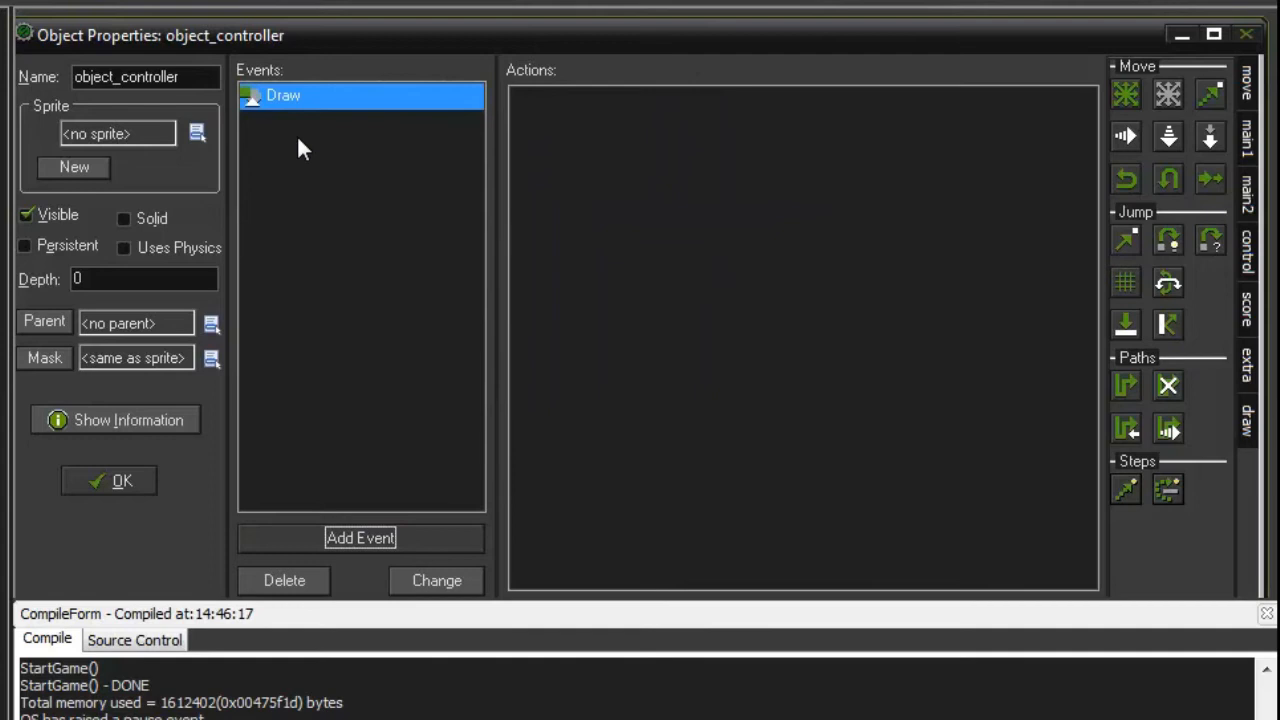
Add a Set Color action with black to object_controller's Draw event
left_click(1247, 421)
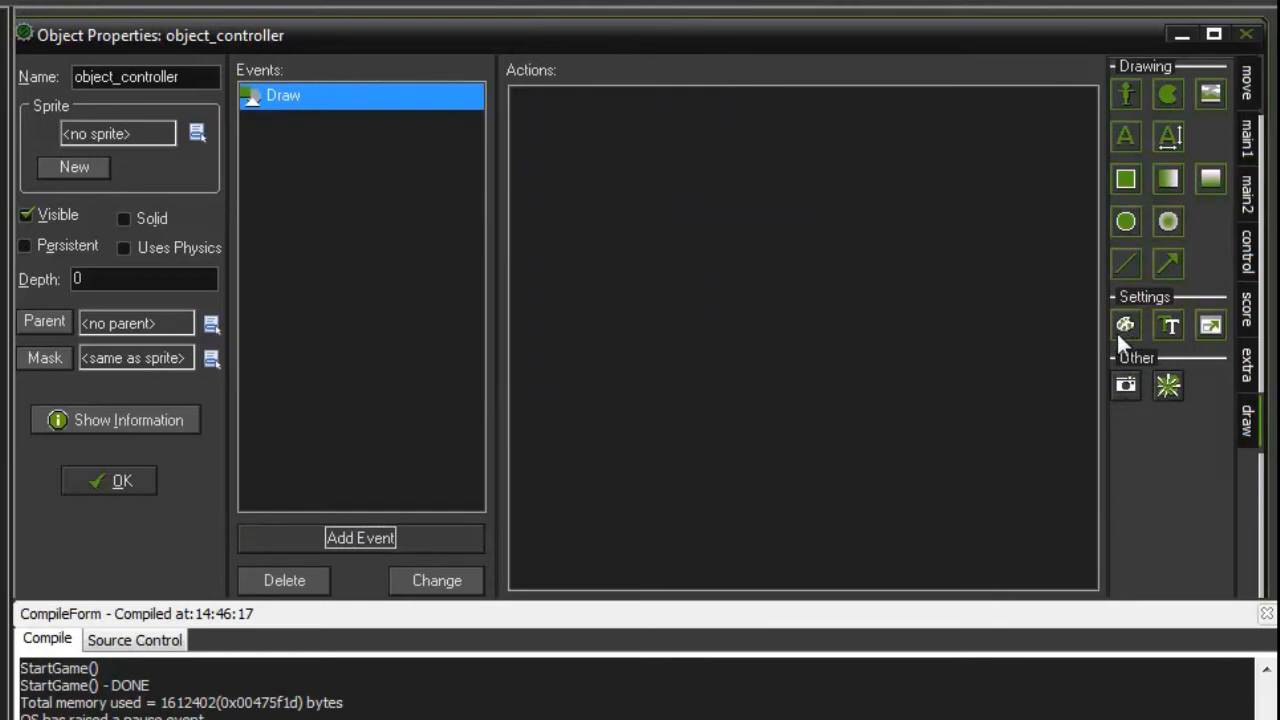
left_click_drag(1124, 328, 844, 255)
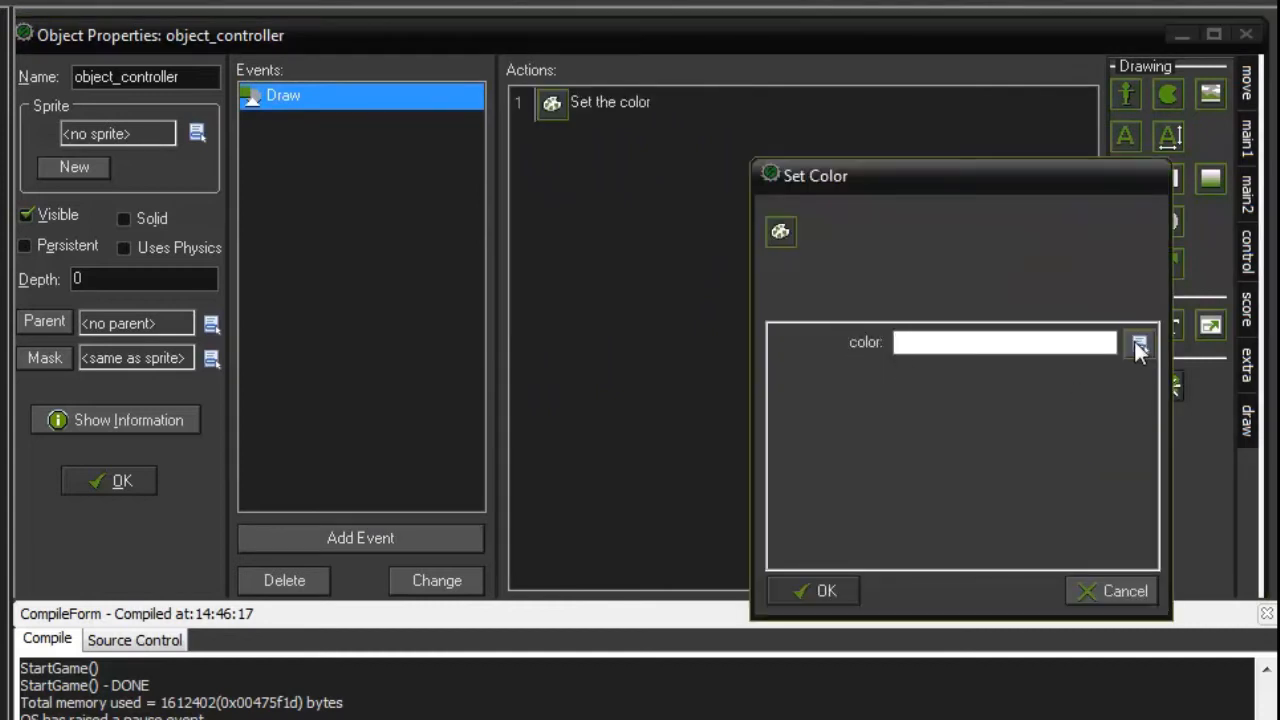
left_click(1139, 345)
left_click(338, 263)
left_click(351, 449)
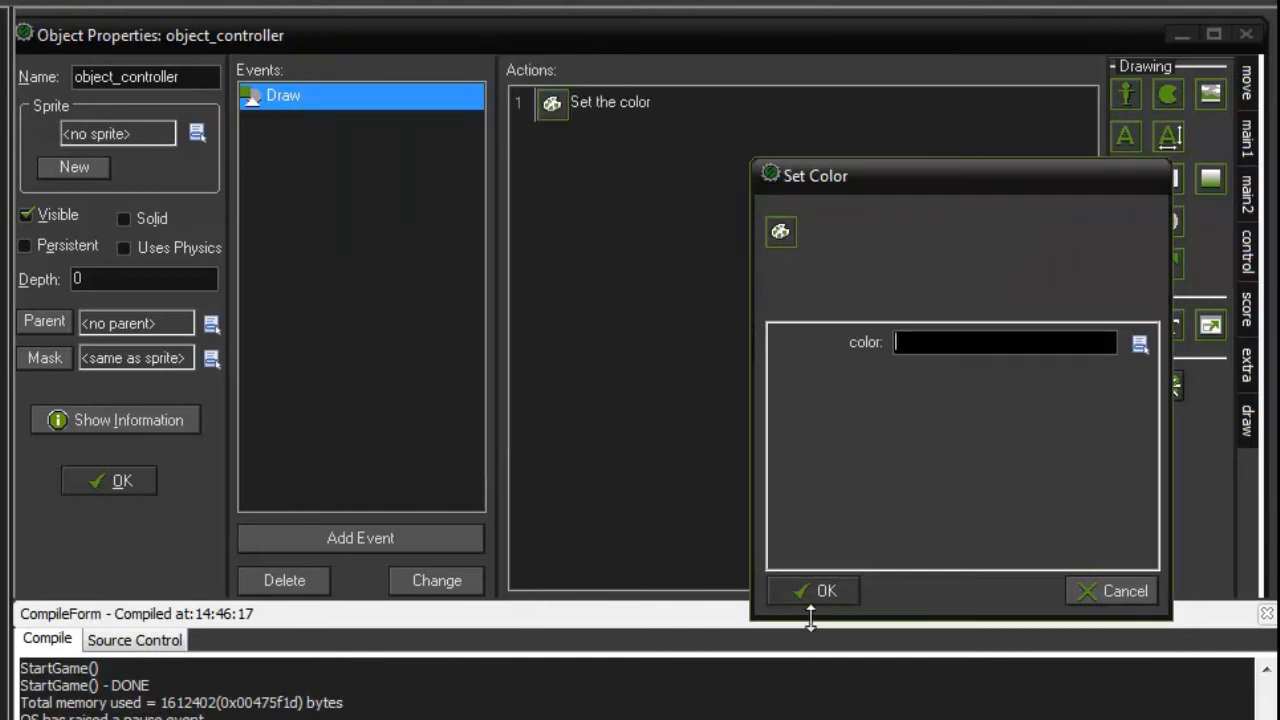
left_click(845, 591)
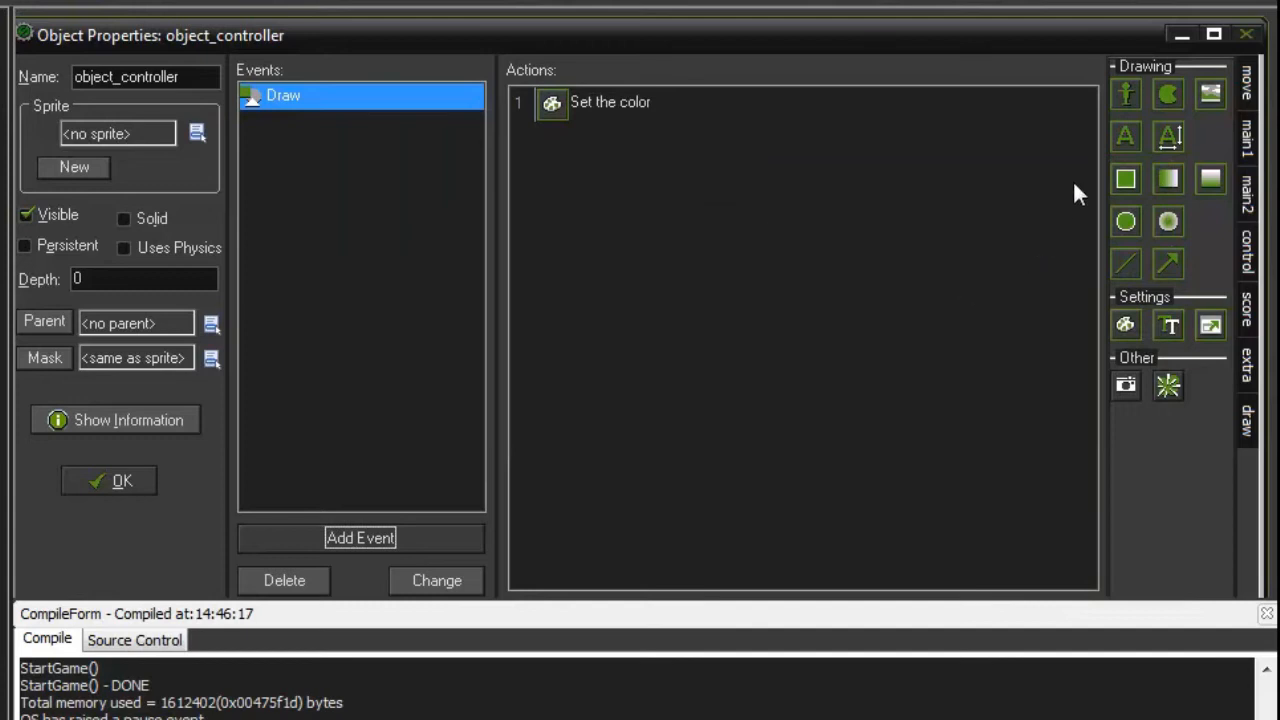
Add a Draw Score action with x set to 10 and the caption Score: to the Draw event, and accept object_controller
left_click(1248, 310)
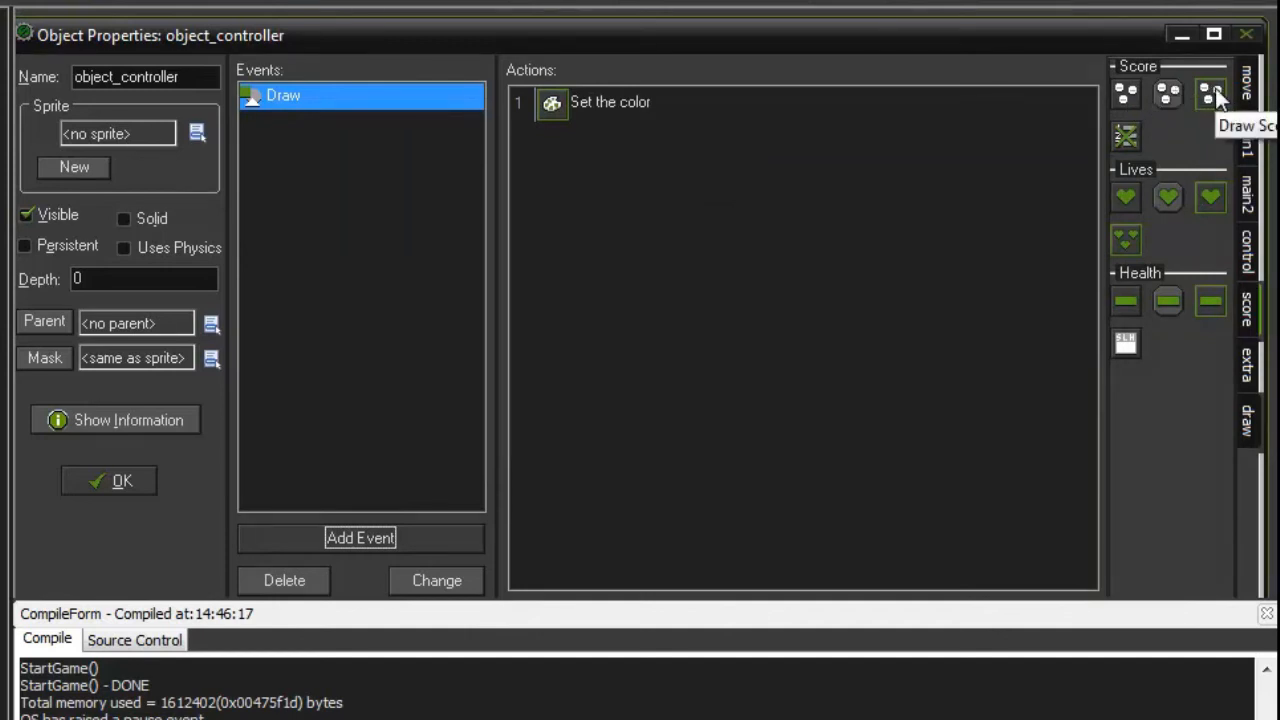
left_click_drag(909, 301, 908, 300)
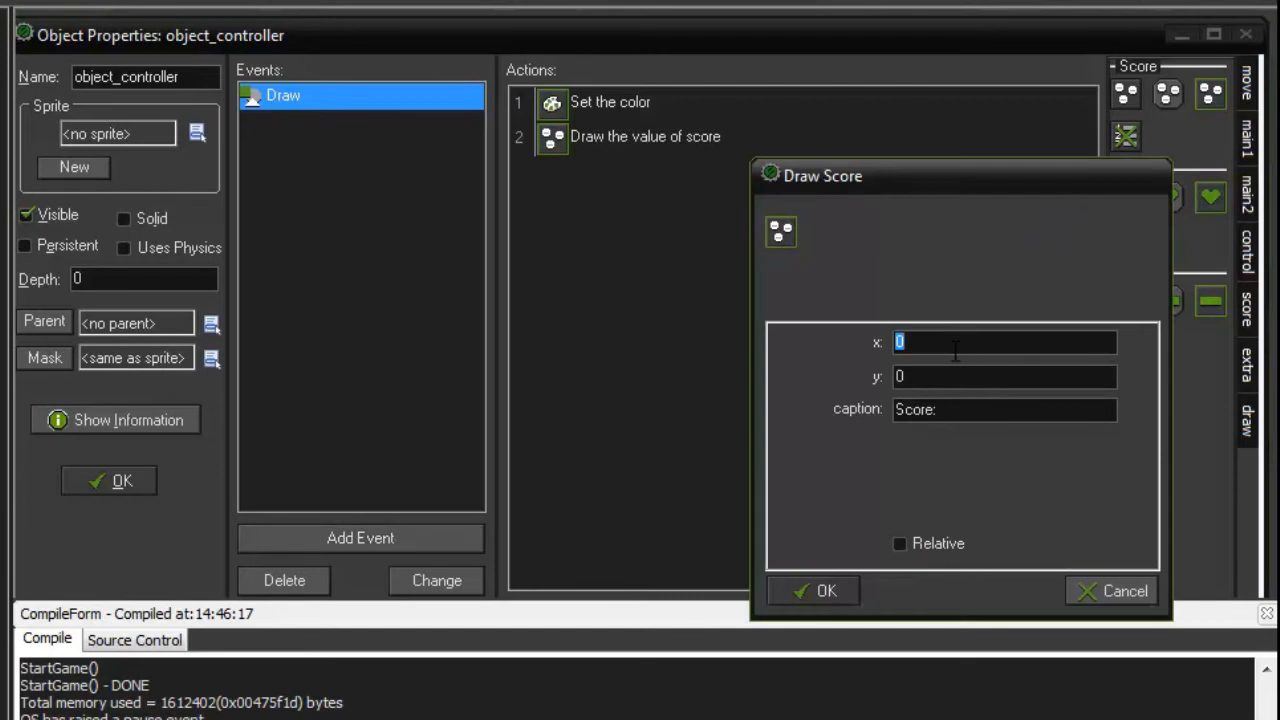
type("10")
left_click(816, 600)
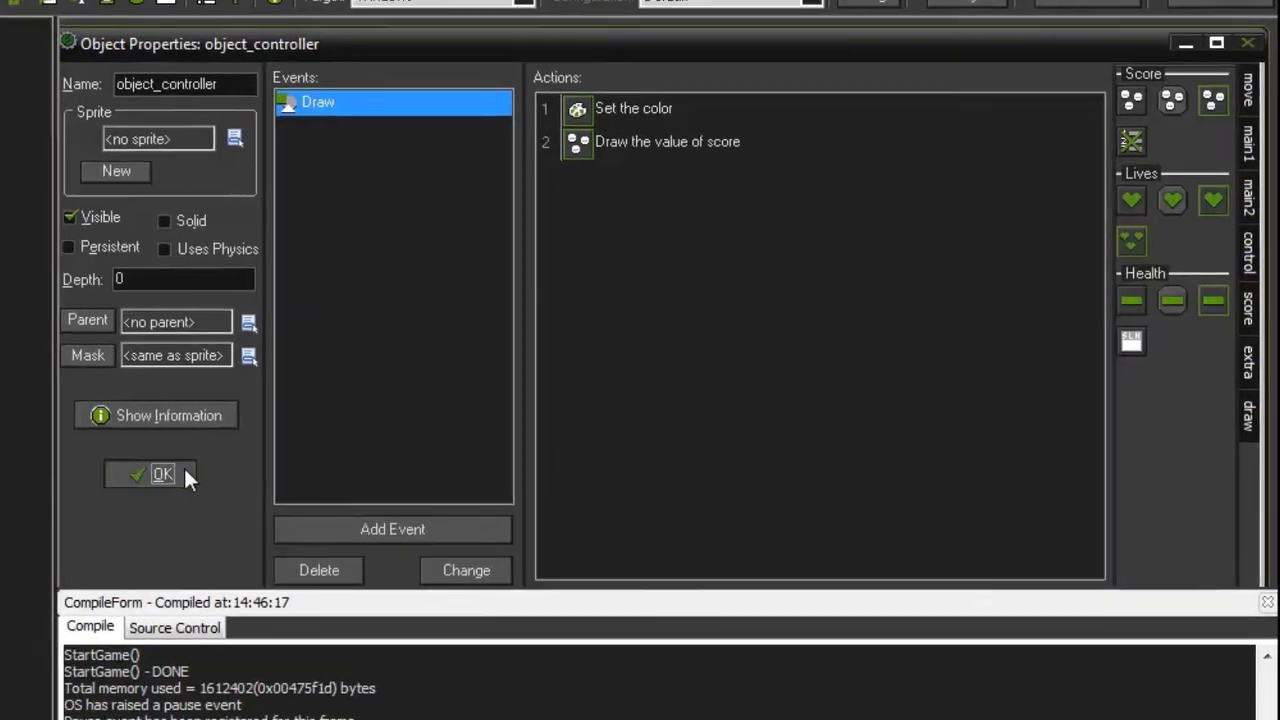
left_click(186, 472)
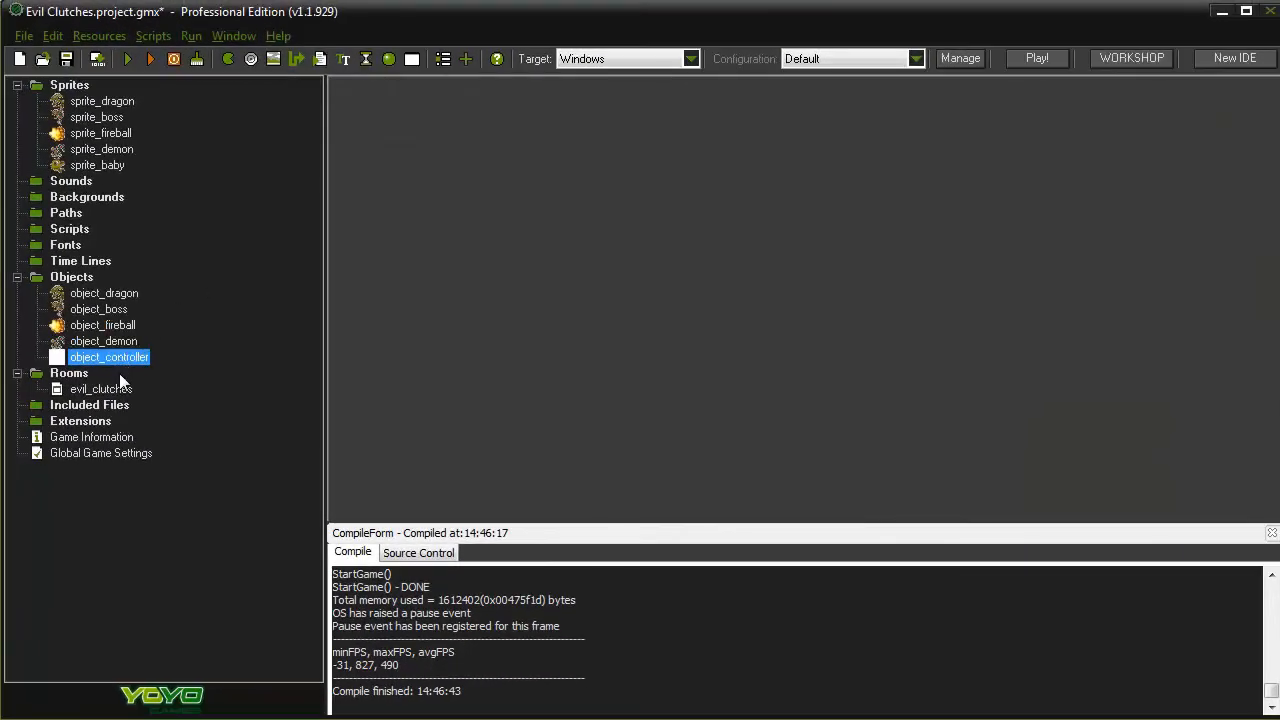
Place an instance of object_controller in the upper-left grid cell of the evil_clutches room
double_click(118, 394)
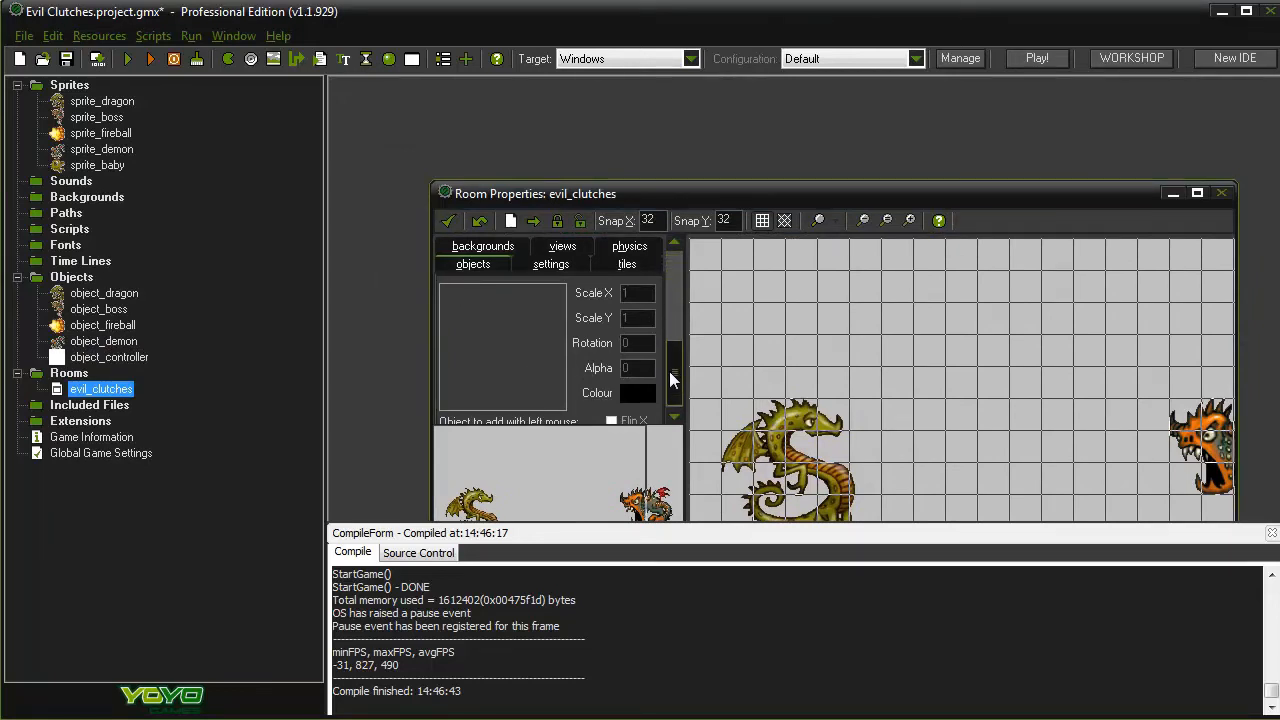
left_click_drag(670, 372, 669, 373)
left_click(678, 277)
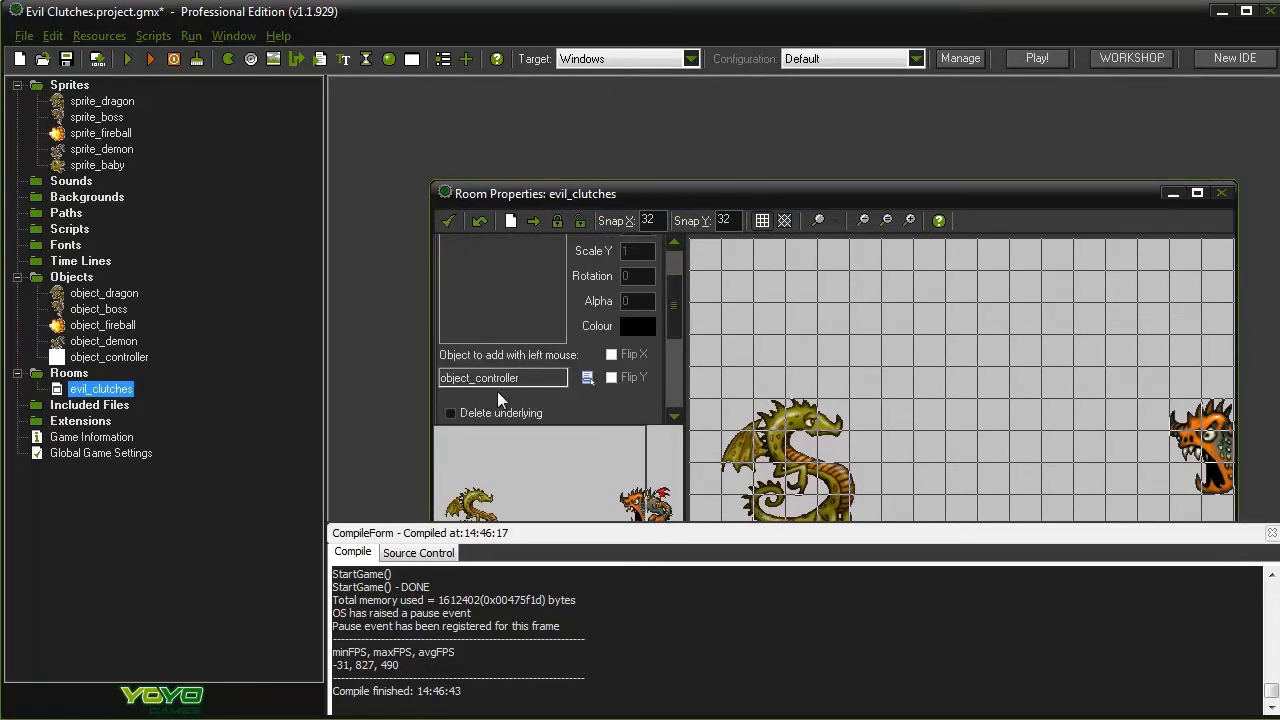
left_click(589, 378)
left_click(626, 488)
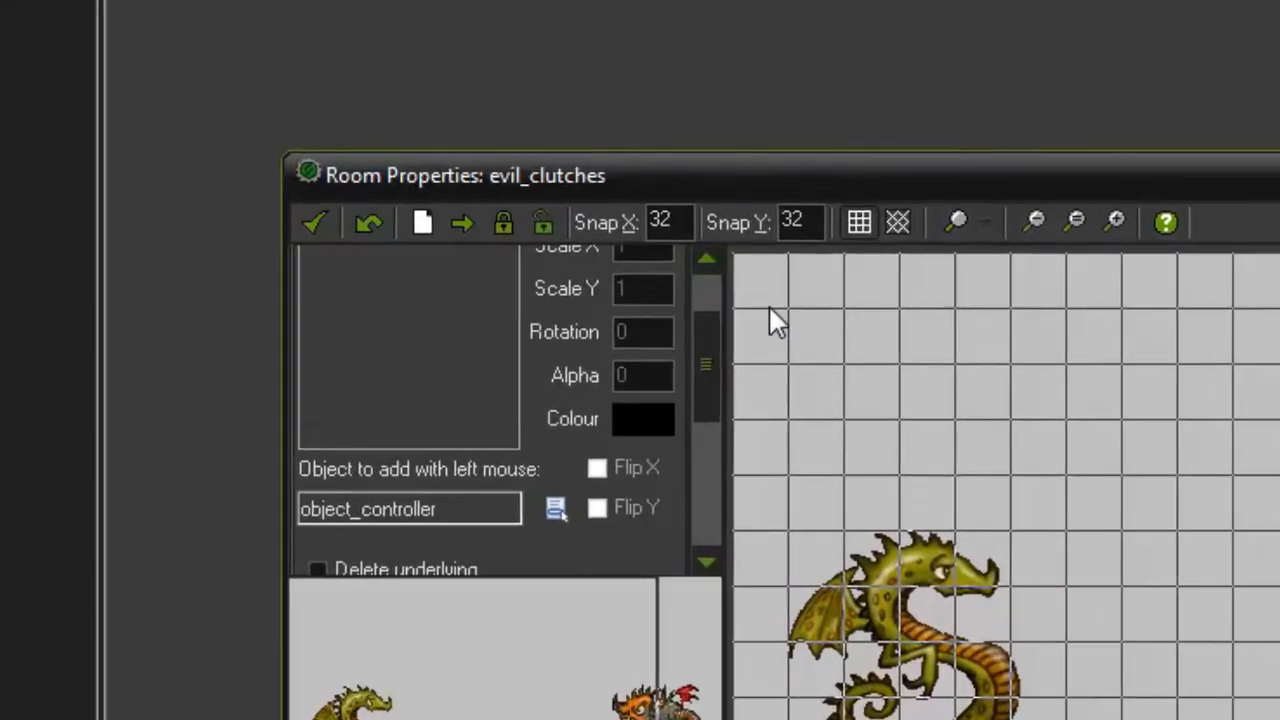
left_click(714, 258)
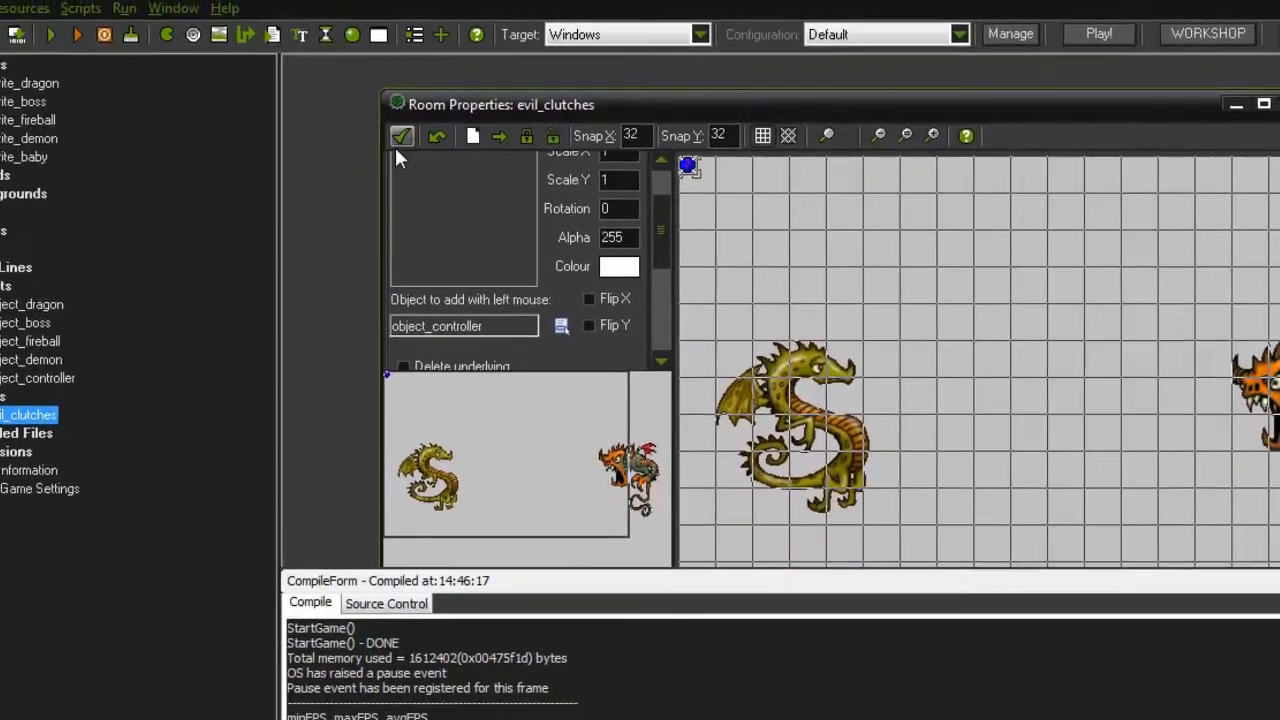
Accept the evil_clutches room changes and run the game
left_click(352, 119)
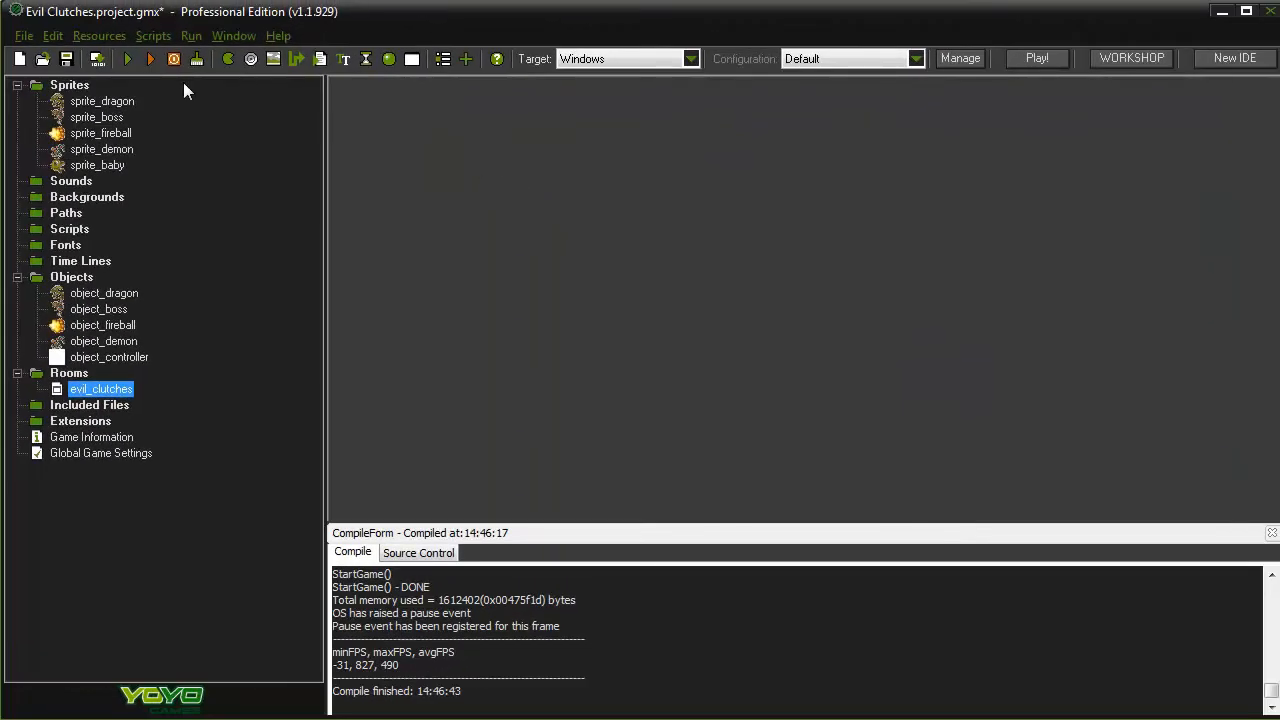
left_click(128, 64)
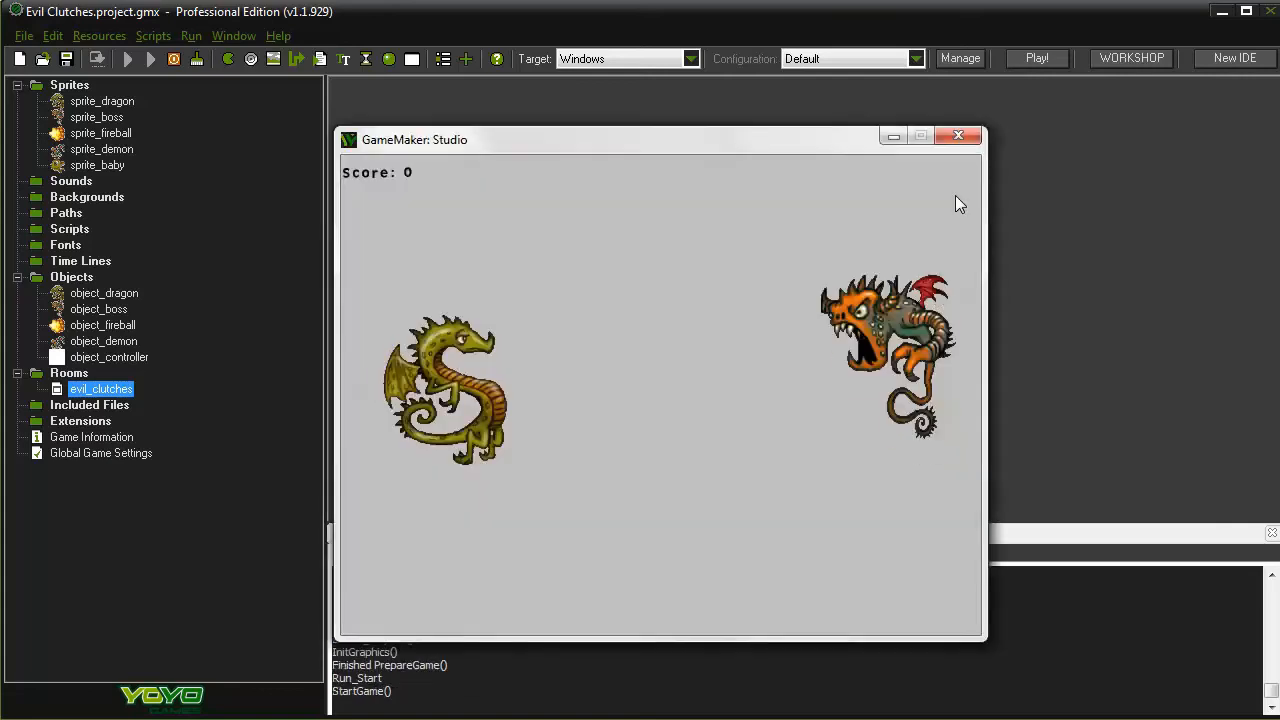
Test the score display by steering the dragon up and down and shooting fireballs at the boss's demons
key("Up")
key("Down")
key("space")
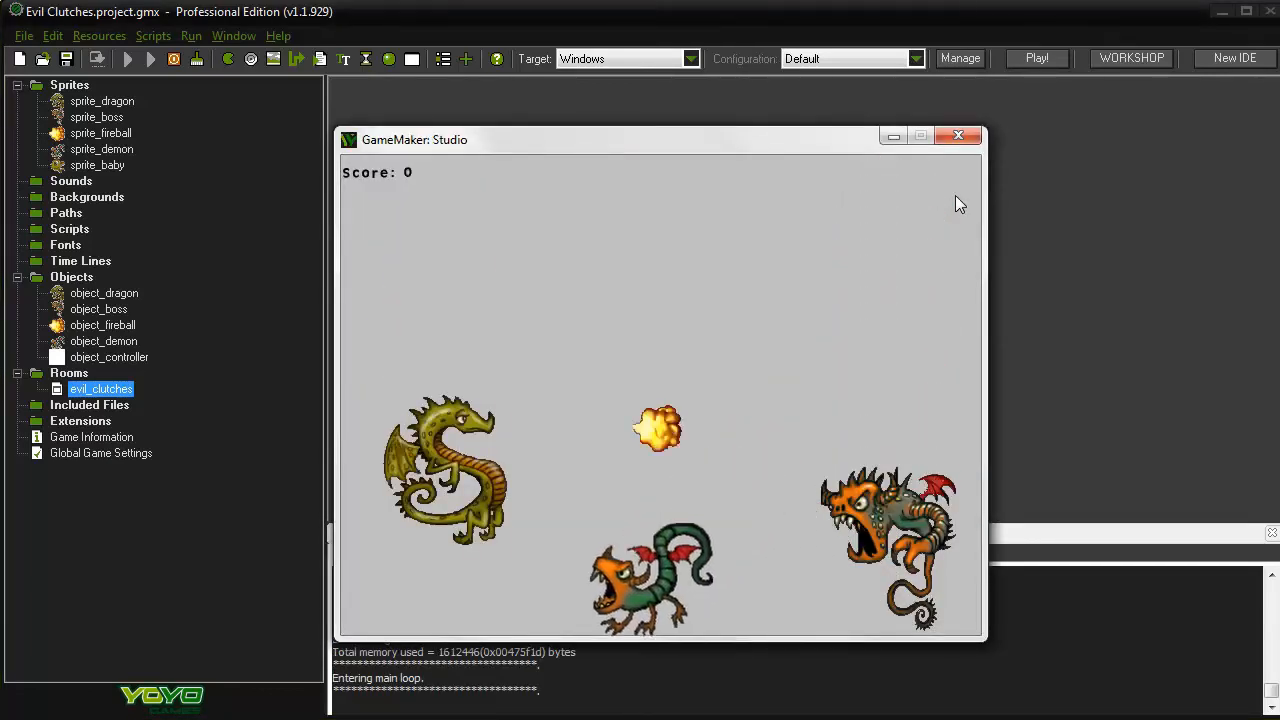
key("Down")
key("space")
key("space")
key("Up")
key("Down")
key("Down")
key("space")
key("Up")
key("Down")
key("Up")
key("Down")
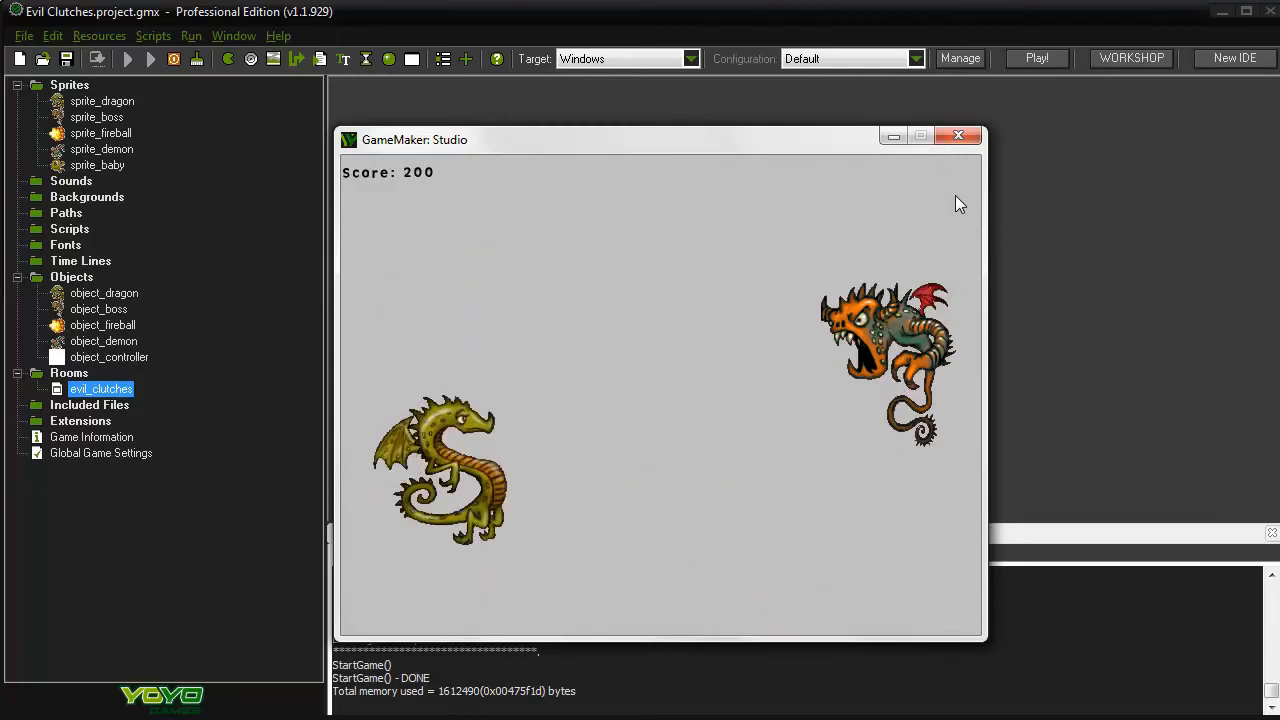
key("Up")
key("space")
key("space")
key("Down")
key("space")
key("Up")
key("space")
key("space")
key("Down")
key("space")
key("Up")
key("space")
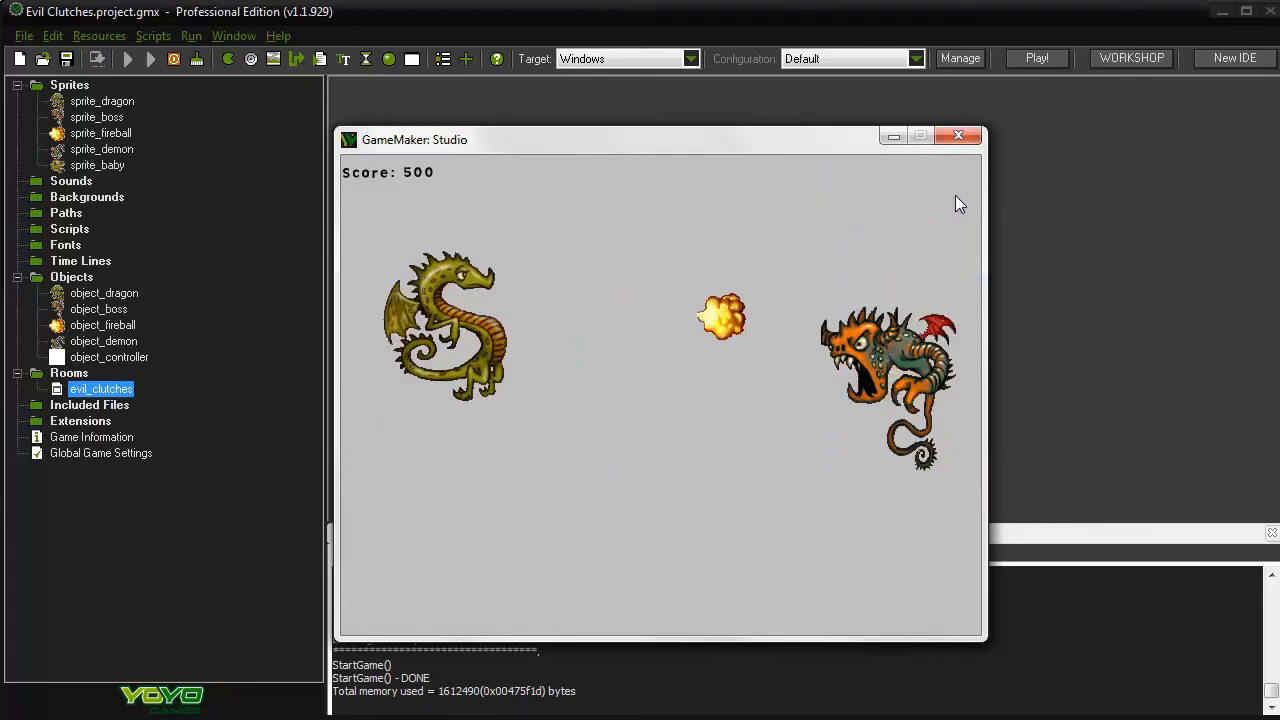
key("Down")
key("space")
key("space")
key("space")
key("Up")
key("space")
key("space")
key("Up")
key("Up")
key("Down")
key("space")
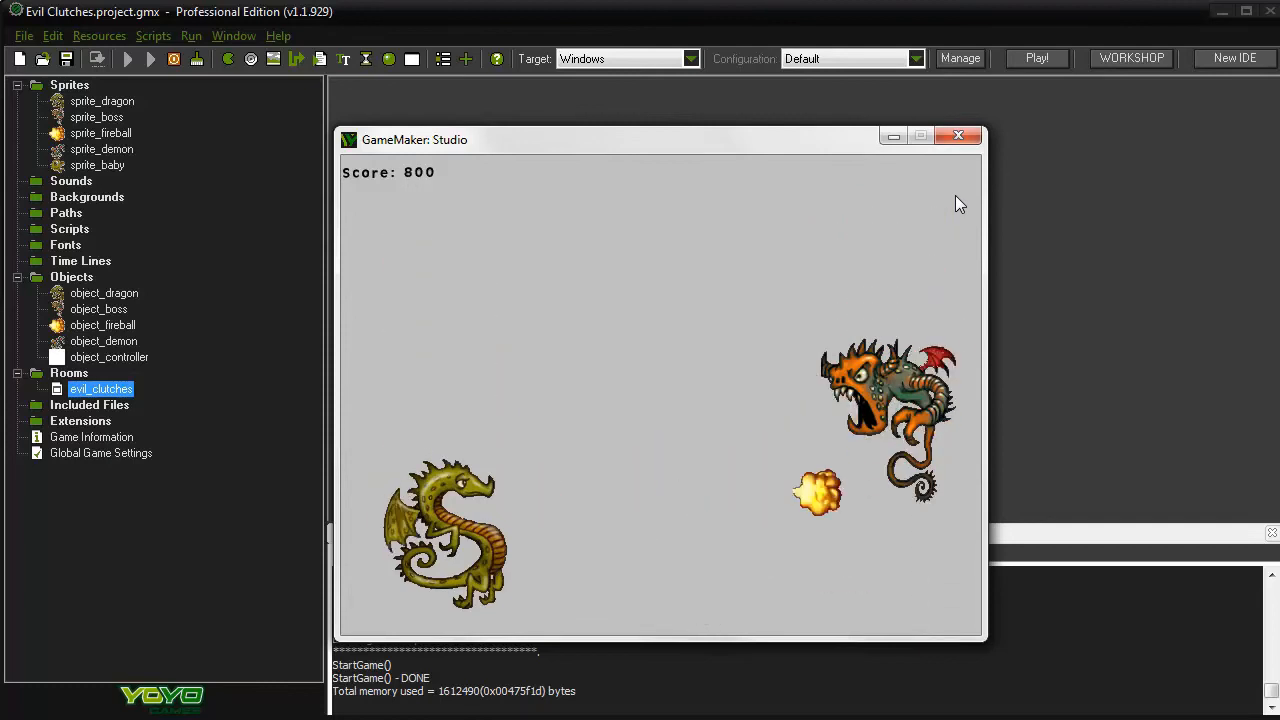
key("Up")
key("space")
key("Down")
key("space")
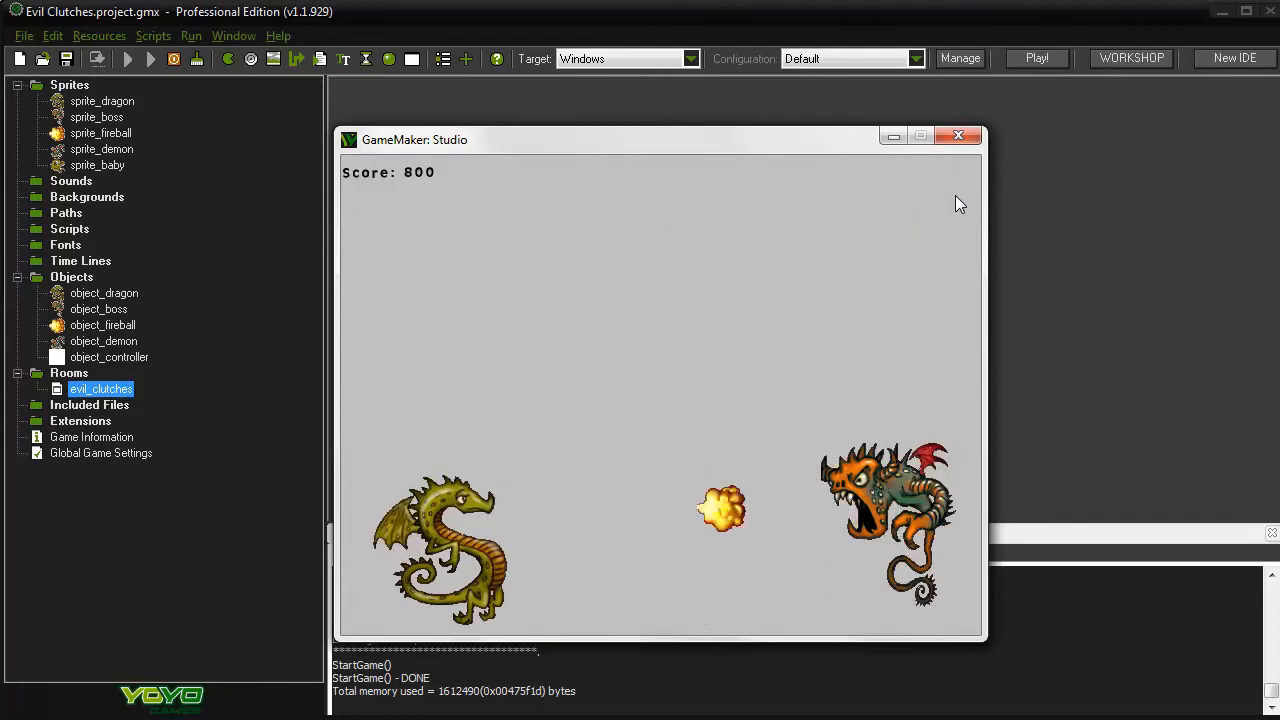
key("Up")
key("Down")
key("space")
key("Up")
key("space")
key("Up")
key("space")
key("Down")
key("space")
key("space")
key("Up")
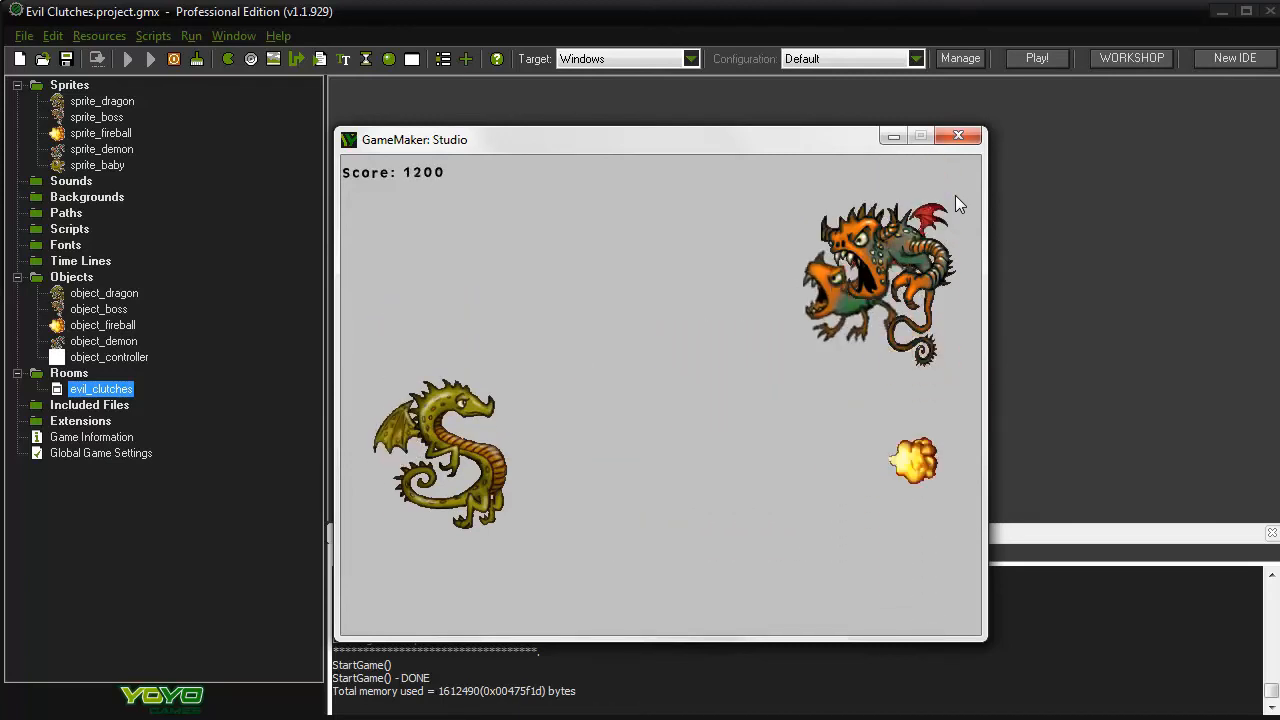
Let demons reach the dragon to test the game restart and score reset, moving and firing between collisions
key("Down")
key("Up")
key("Up")
key("Down")
key("Up")
key("Down")
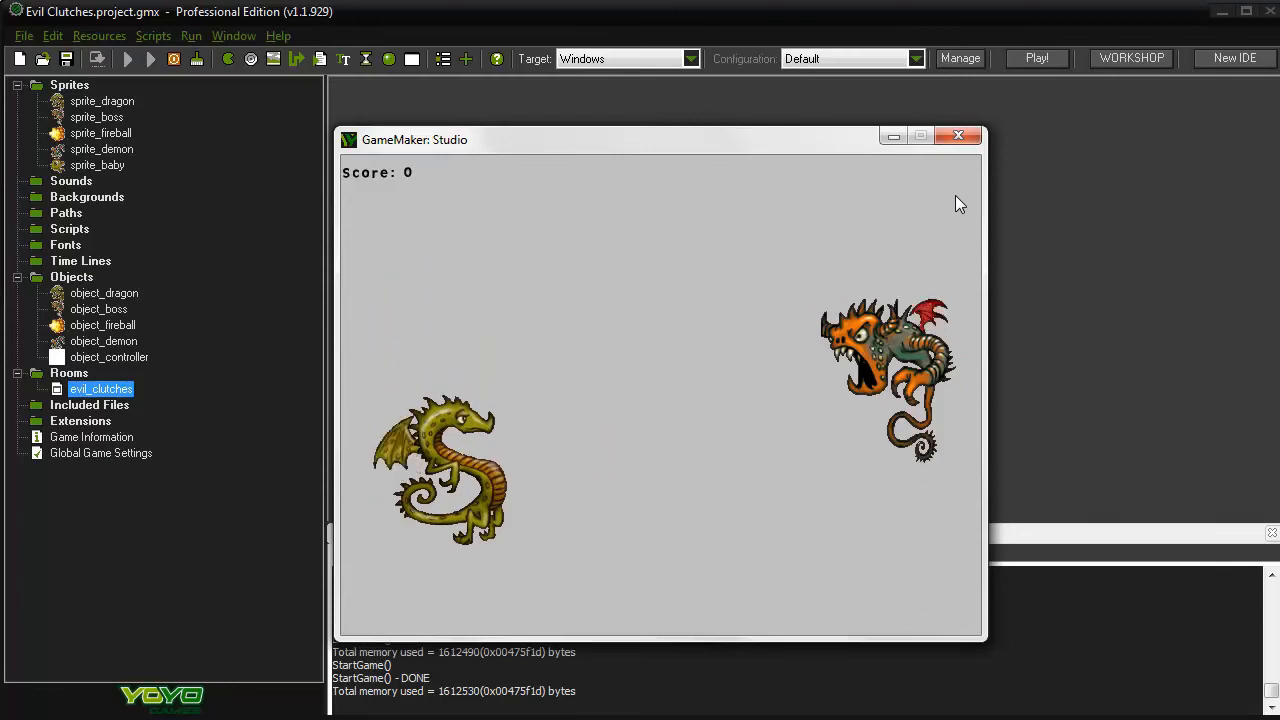
key("space")
key("space")
key("Down")
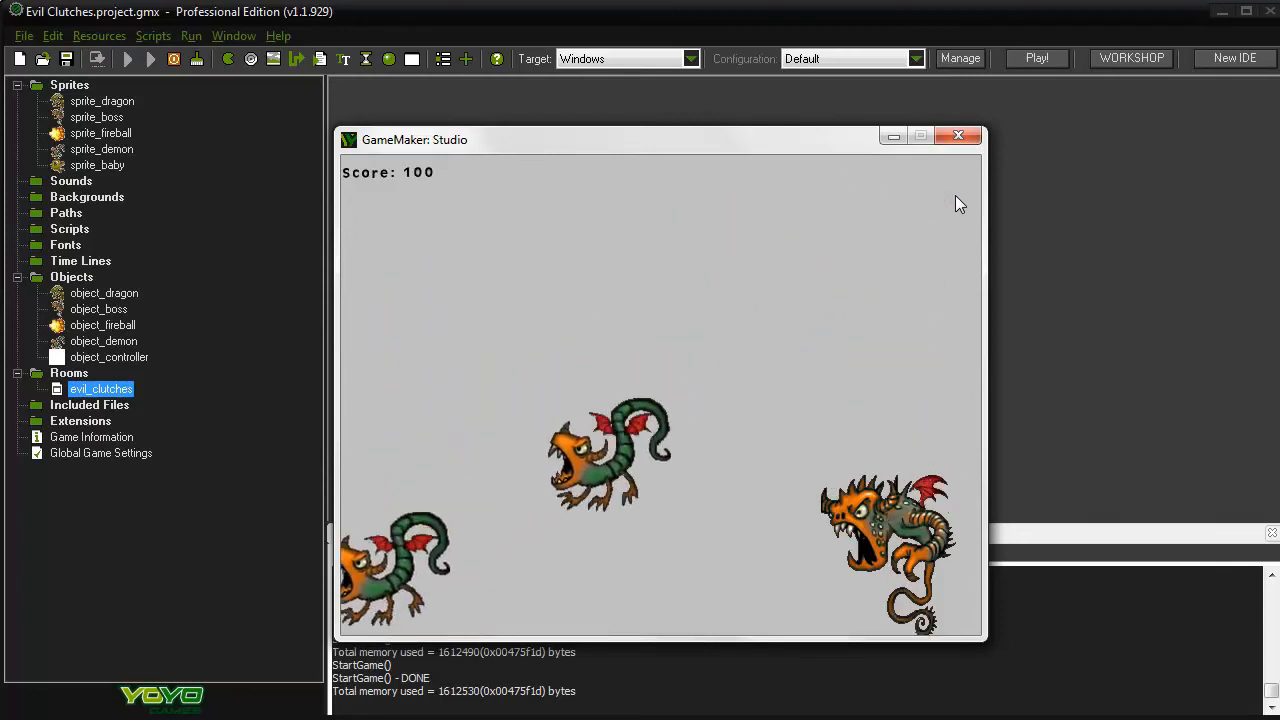
key("Up")
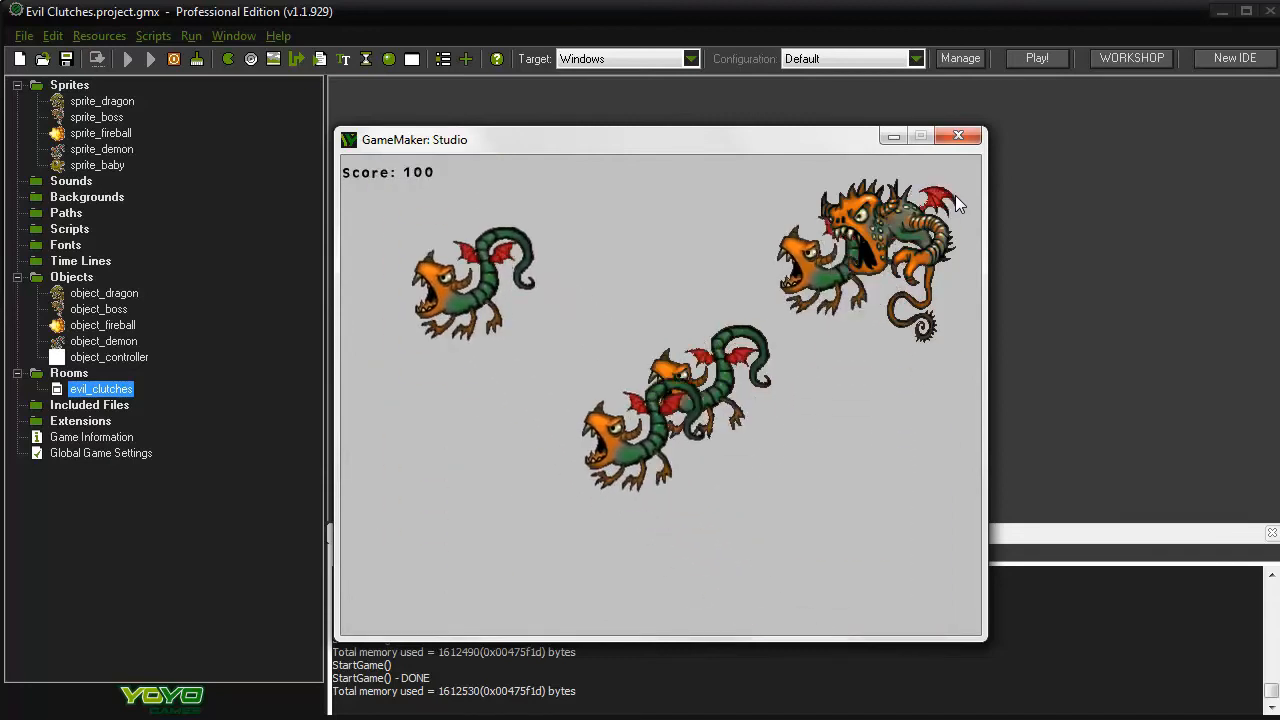
key("Down")
key("Up")
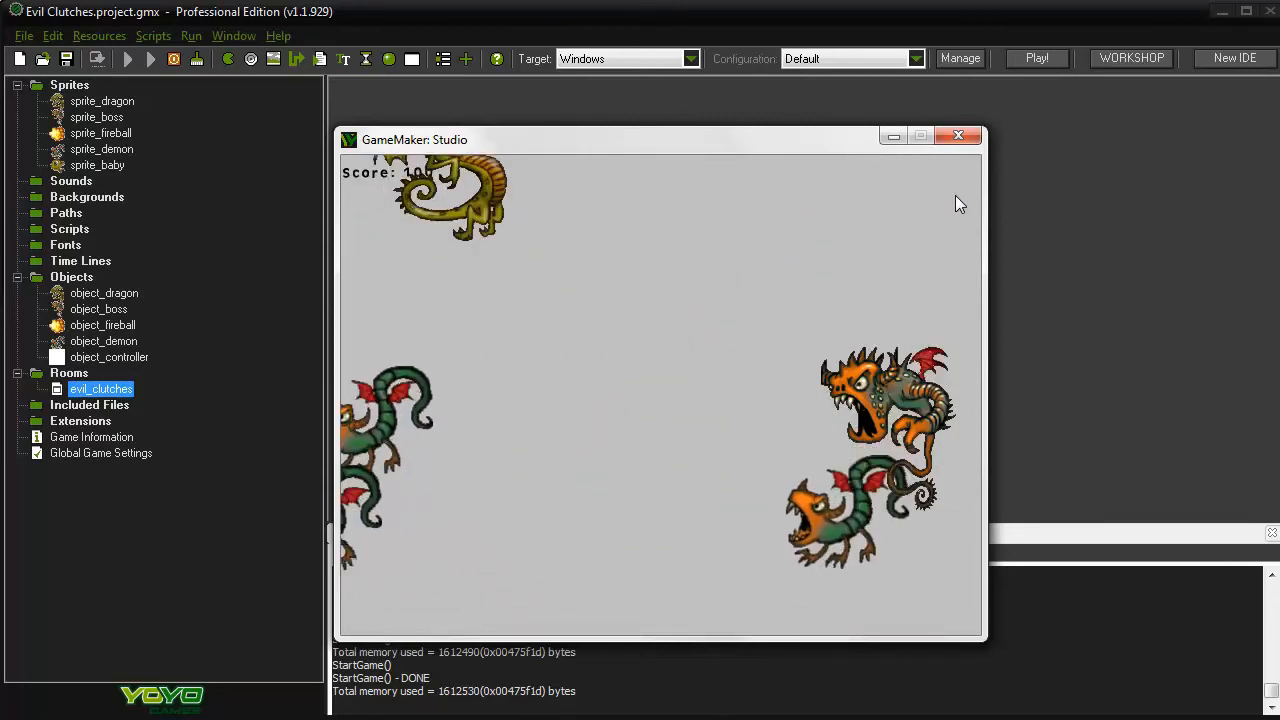
key("Down")
key("space")
key("Up")
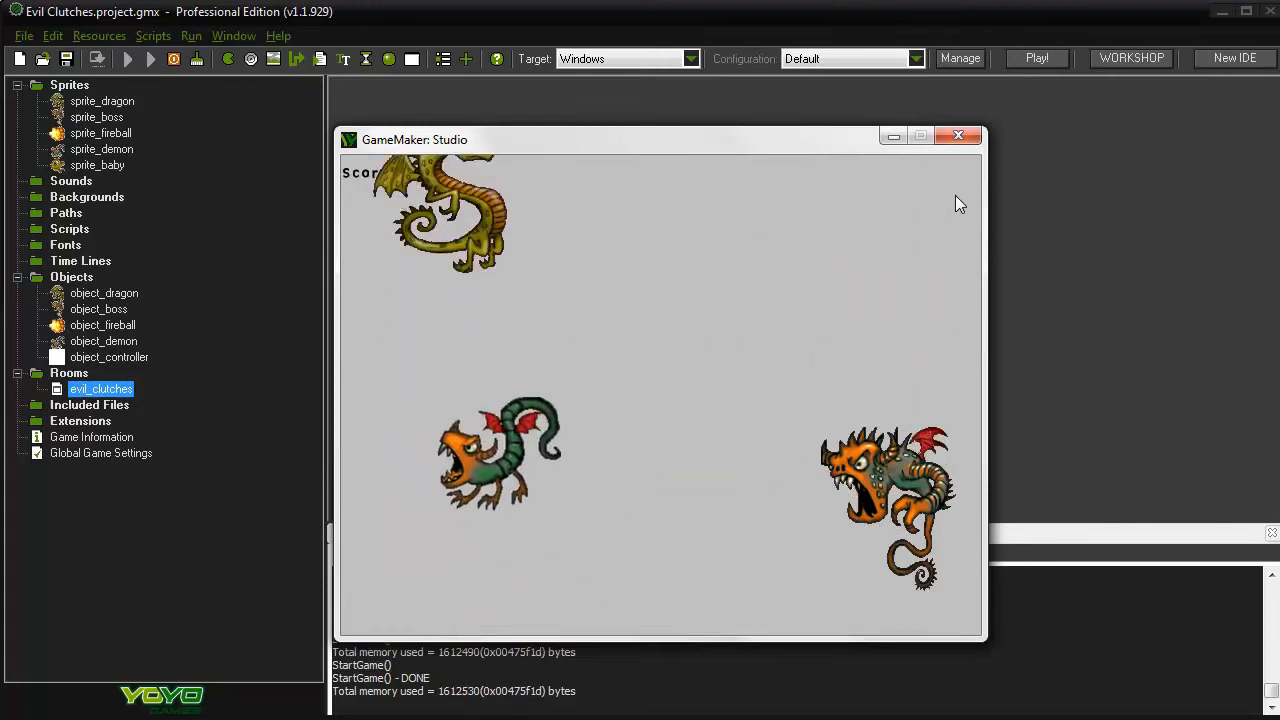
key("Down")
key("Up")
key("space")
key("space")
key("Down")
key("space")
key("space")
key("Up")
key("space")
key("space")
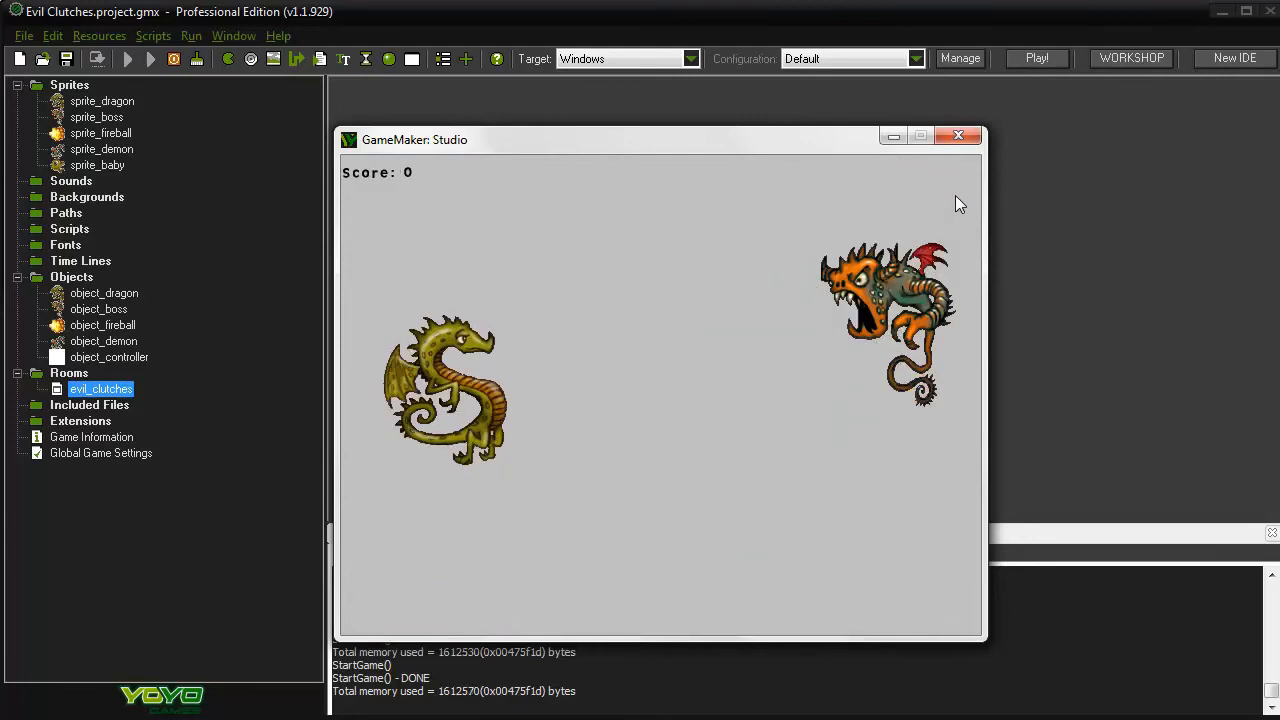
Play another round, firing a steady stream of fireballs at the demons to check the scoring, and close the game
key("Down")
key("space")
key("space")
key("Up")
key("space")
key("Down")
key("space")
key("space")
key("Up")
key("space")
key("Down")
key("space")
key("space")
key("space")
key("Up")
key("space")
key("space")
key("space")
key("Down")
key("space")
key("space")
key("Up")
key("space")
key("space")
key("Down")
key("space")
key("space")
key("space")
key("Up")
key("space")
key("space")
key("Down")
key("space")
key("space")
key("Up")
key("space")
key("Down")
key("space")
key("space")
key("Up")
key("space")
key("space")
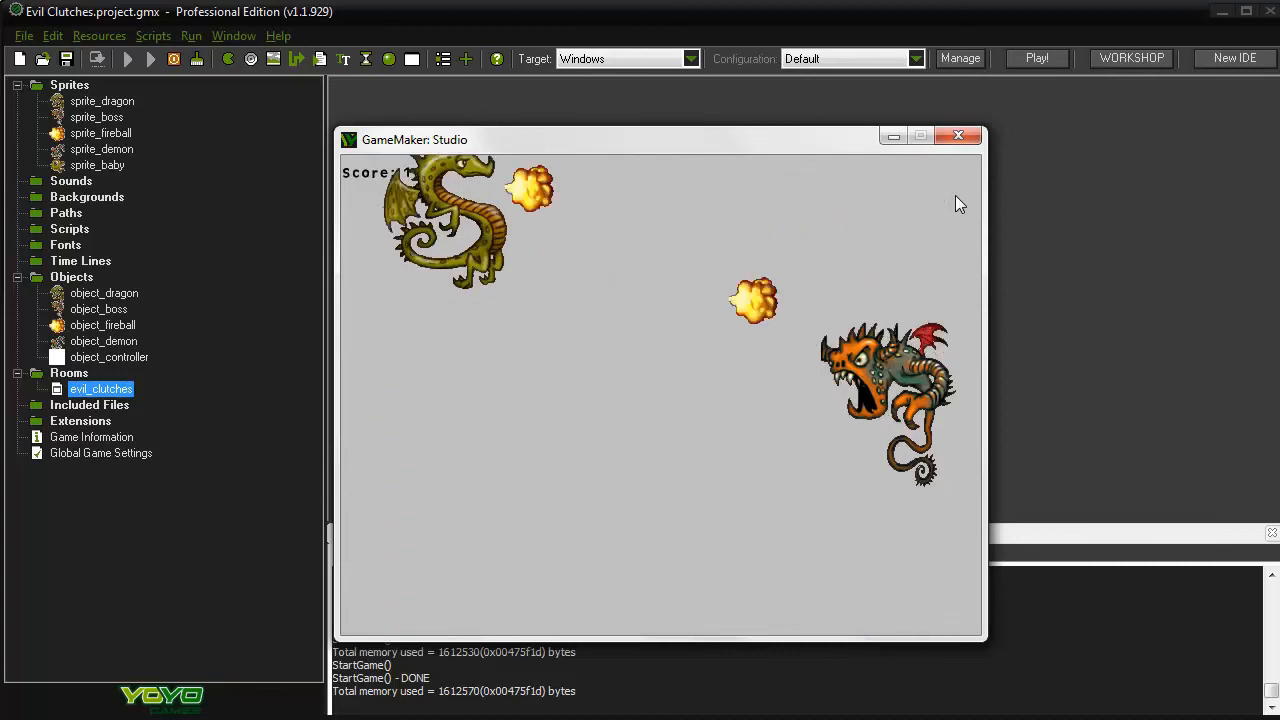
key("Down")
key("space")
key("space")
key("space")
key("Up")
key("space")
key("space")
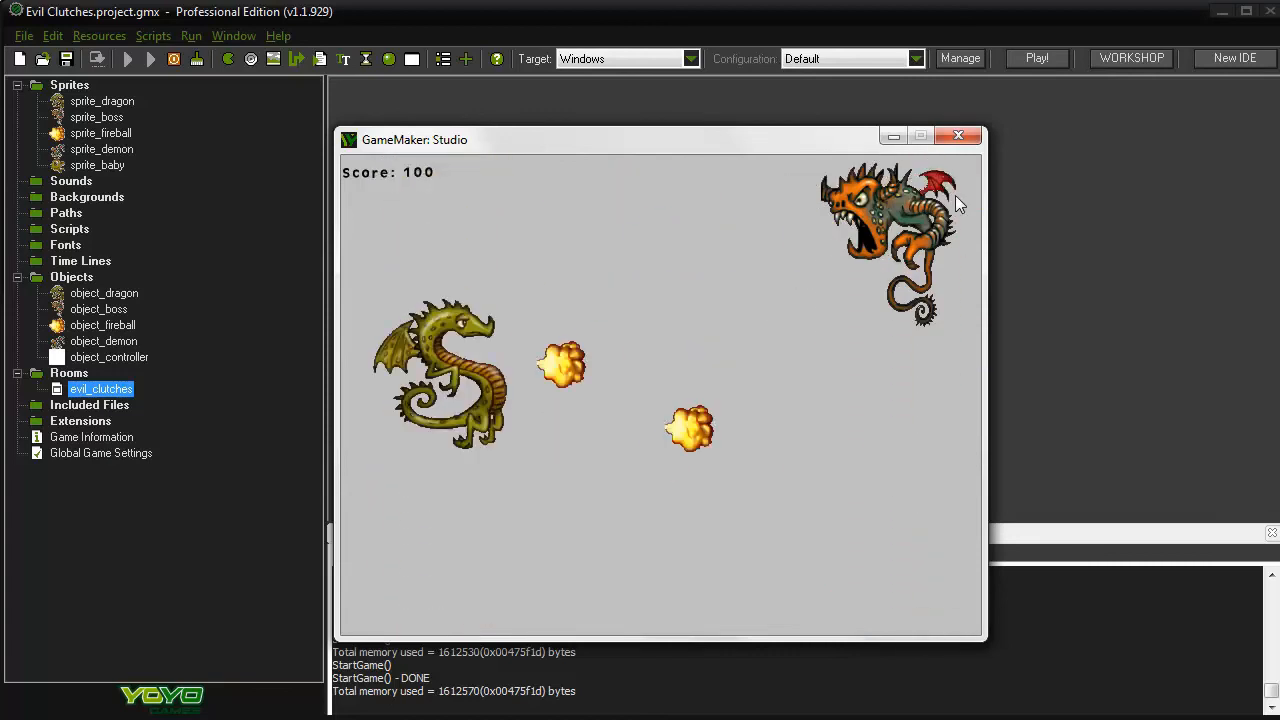
key("Down")
key("space")
key("space")
key("space")
key("space")
key("space")
key("Up")
key("space")
key("Up")
key("space")
key("Down")
key("space")
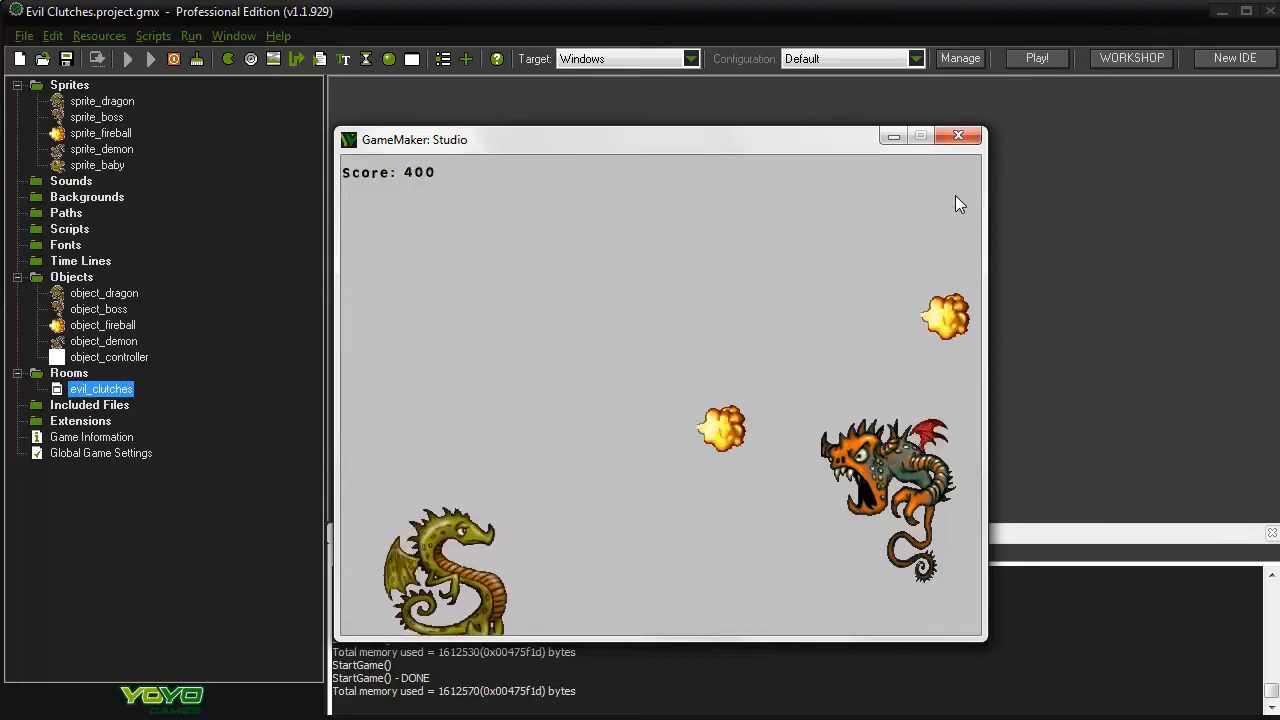
key("Up")
key("space")
key("space")
key("space")
key("space")
key("Down")
key("space")
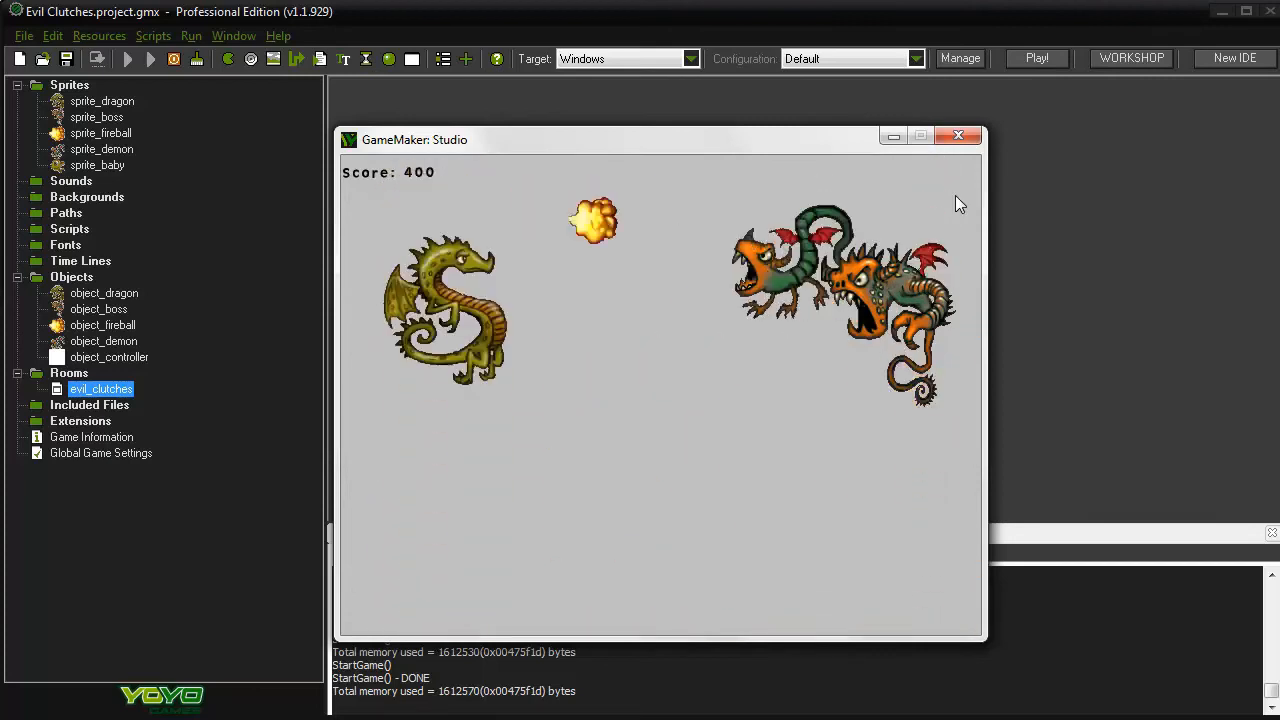
key("space")
key("space")
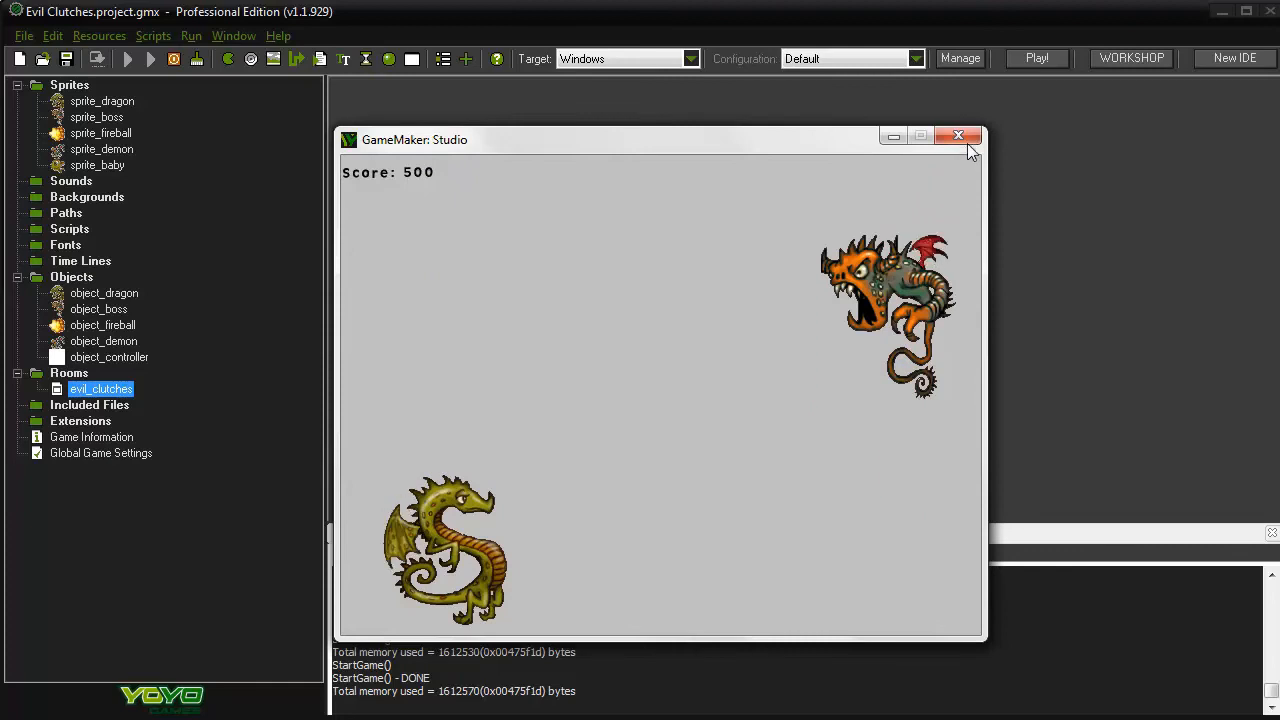
left_click(954, 141)
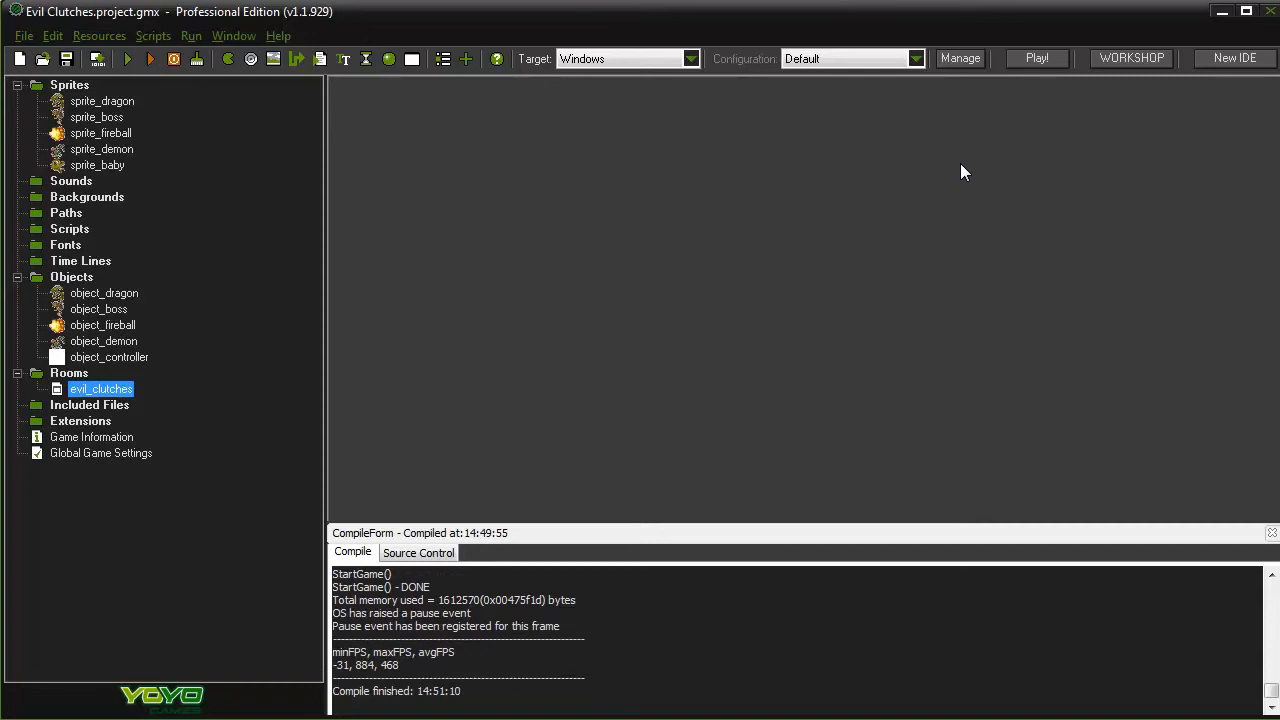
Create a new object named object_baby and assign sprite_baby to it
left_click(97, 38)
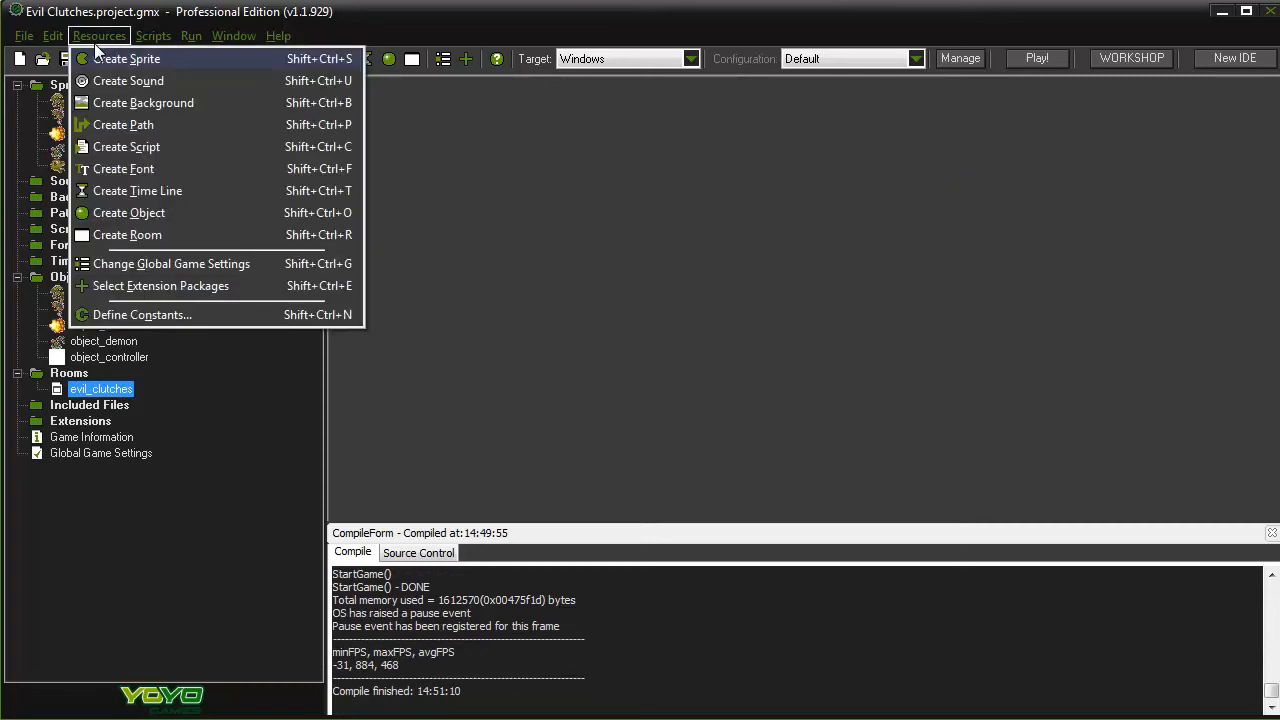
left_click(209, 211)
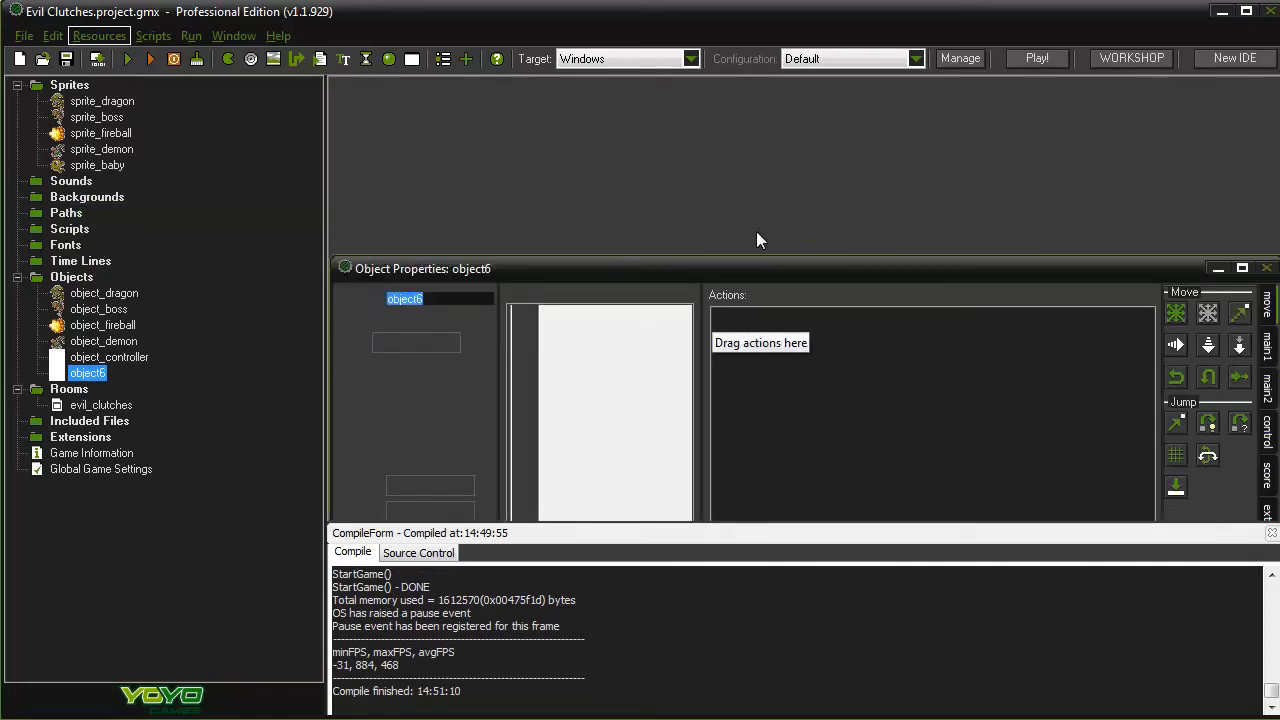
mouse_move(768, 267)
left_mouse_down()
mouse_move(792, 128)
mouse_move(765, 87)
left_mouse_up()
left_click(516, 150)
key("BackSpace")
type("baby")
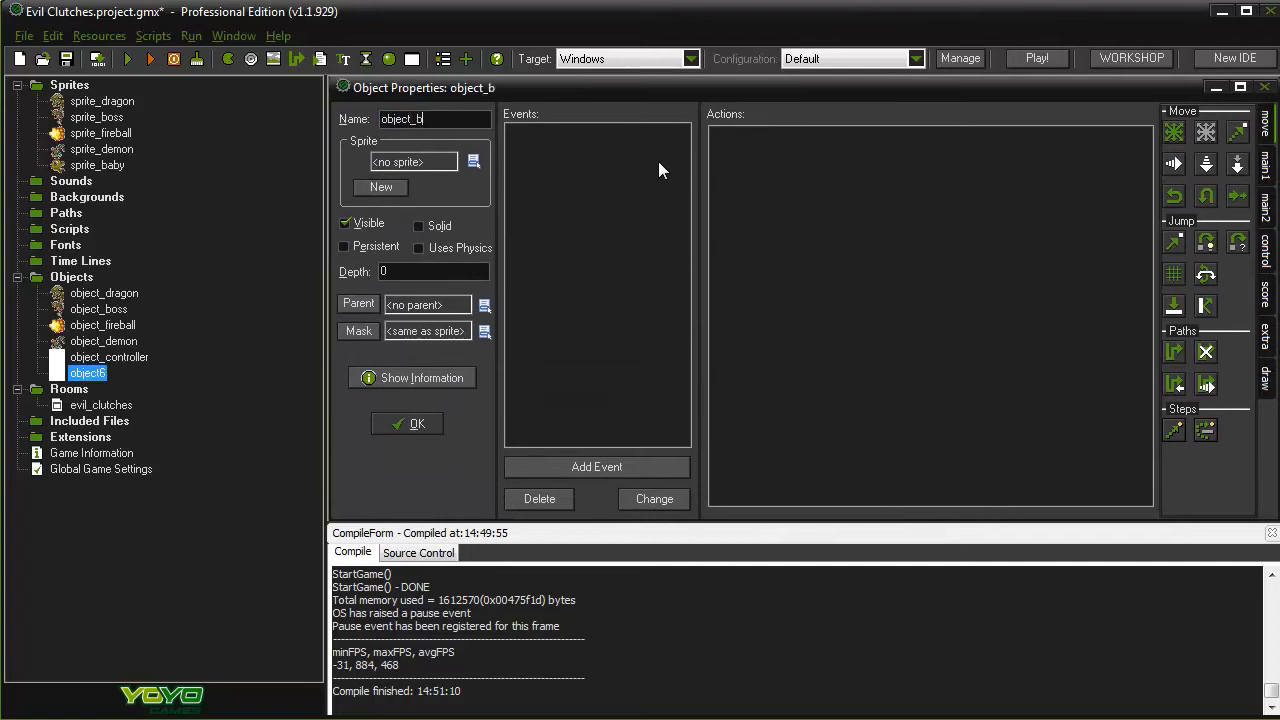
left_click(474, 161)
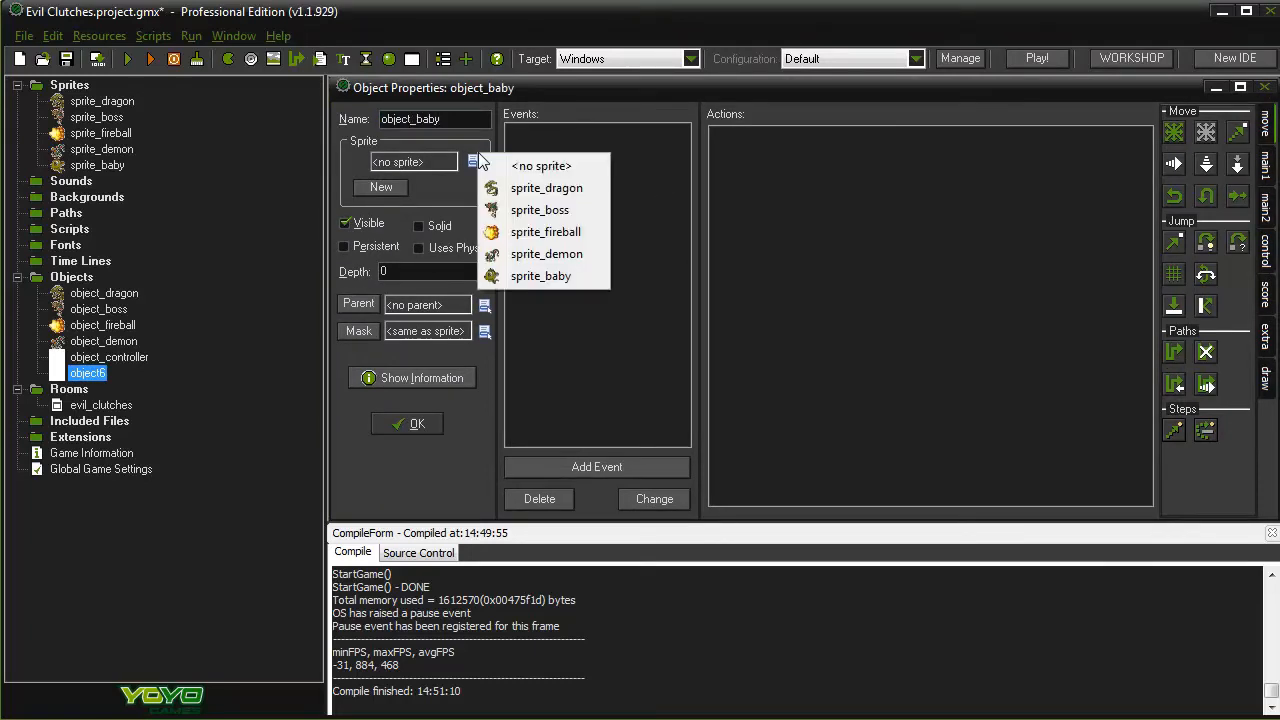
left_click(577, 275)
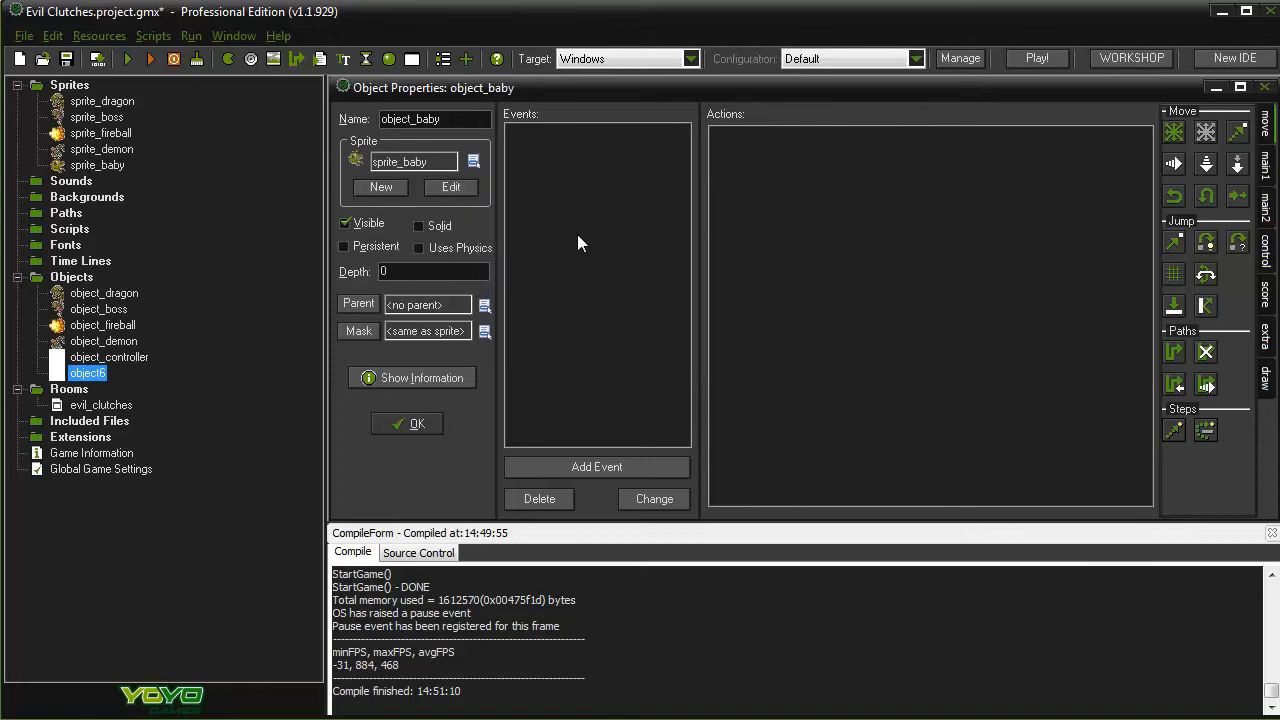
Add a Create event to object_baby with a Move Fixed action heading left at speed 8
left_click(614, 470)
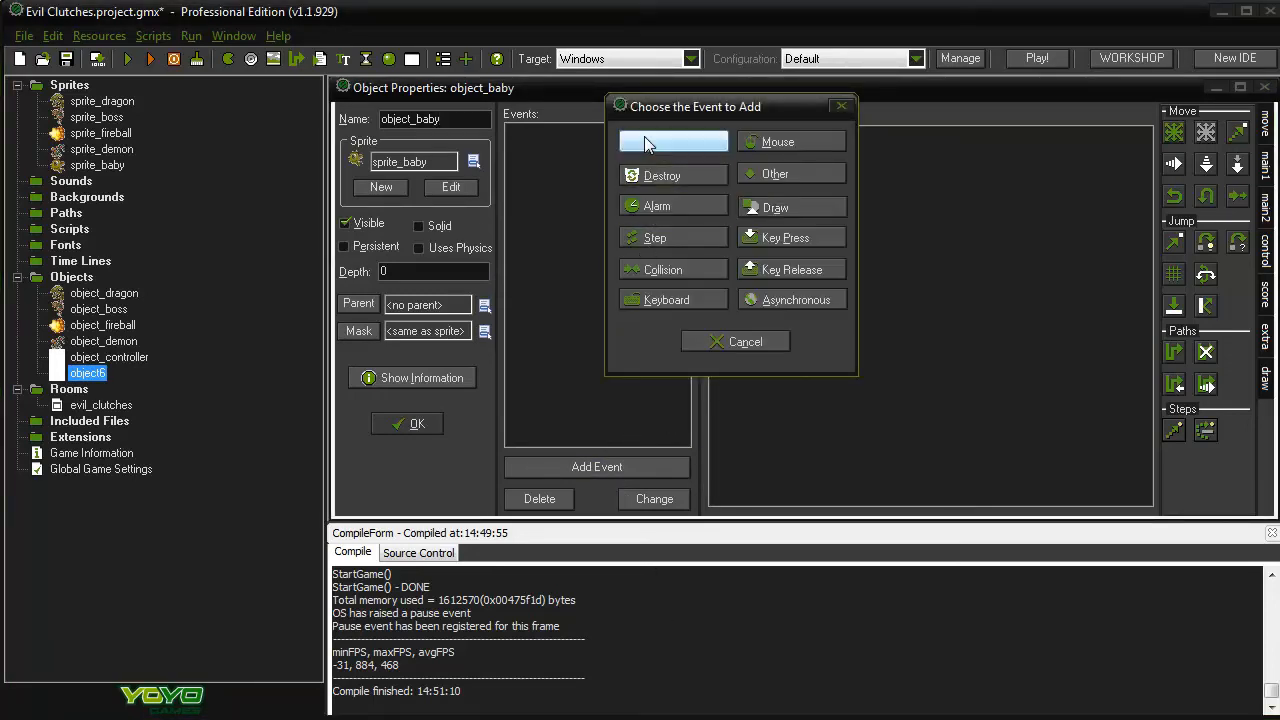
left_click(665, 141)
left_click_drag(1176, 135, 922, 266)
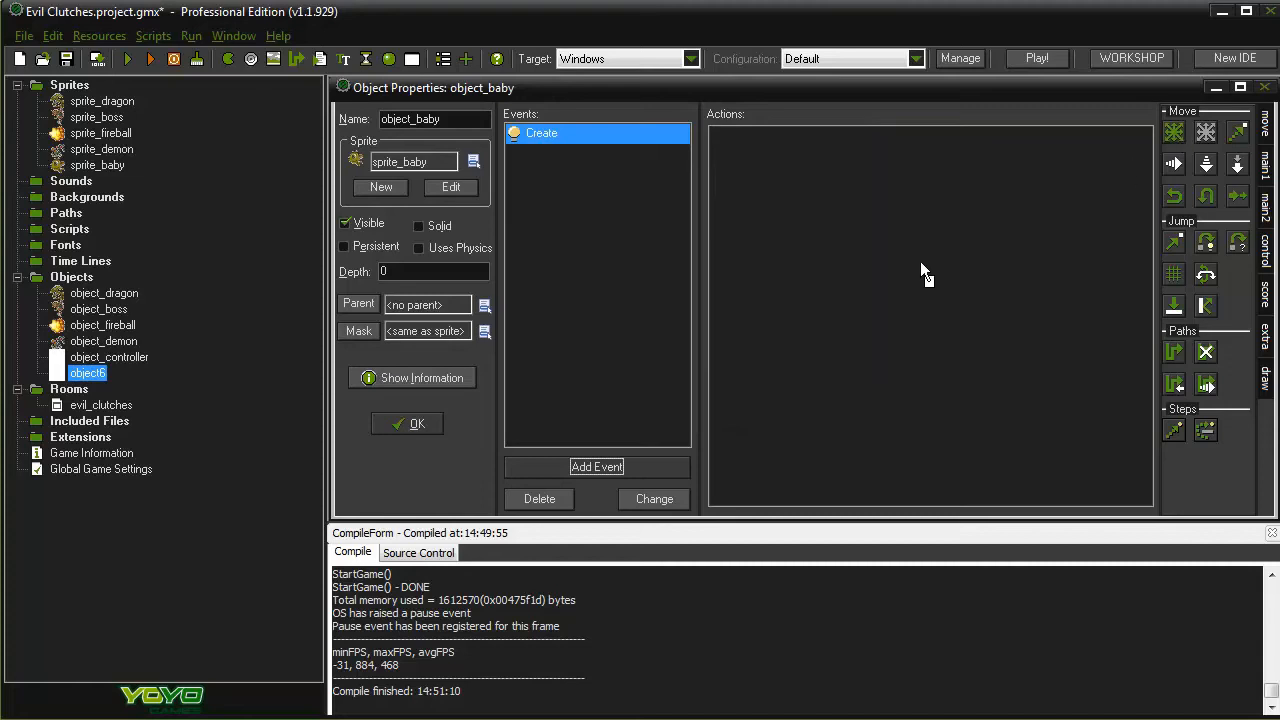
left_click_drag(861, 307, 861, 307)
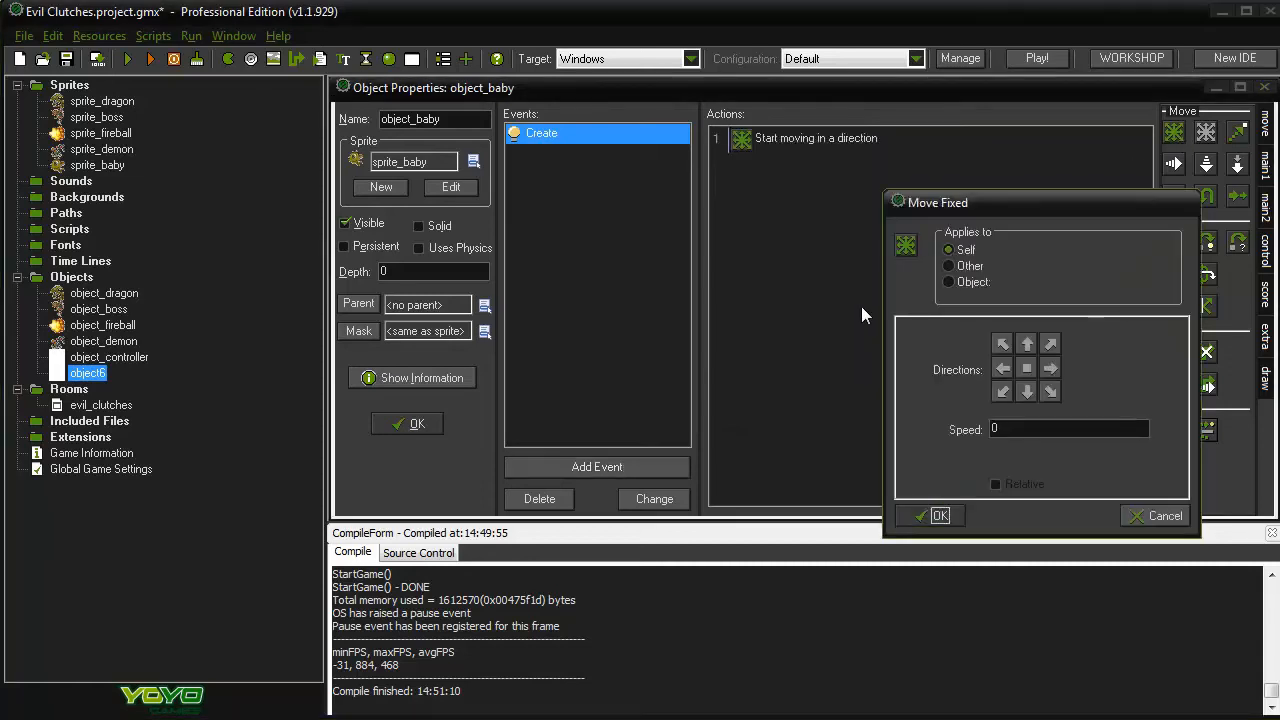
left_click(1002, 368)
key("Tab")
type("8")
left_click(941, 519)
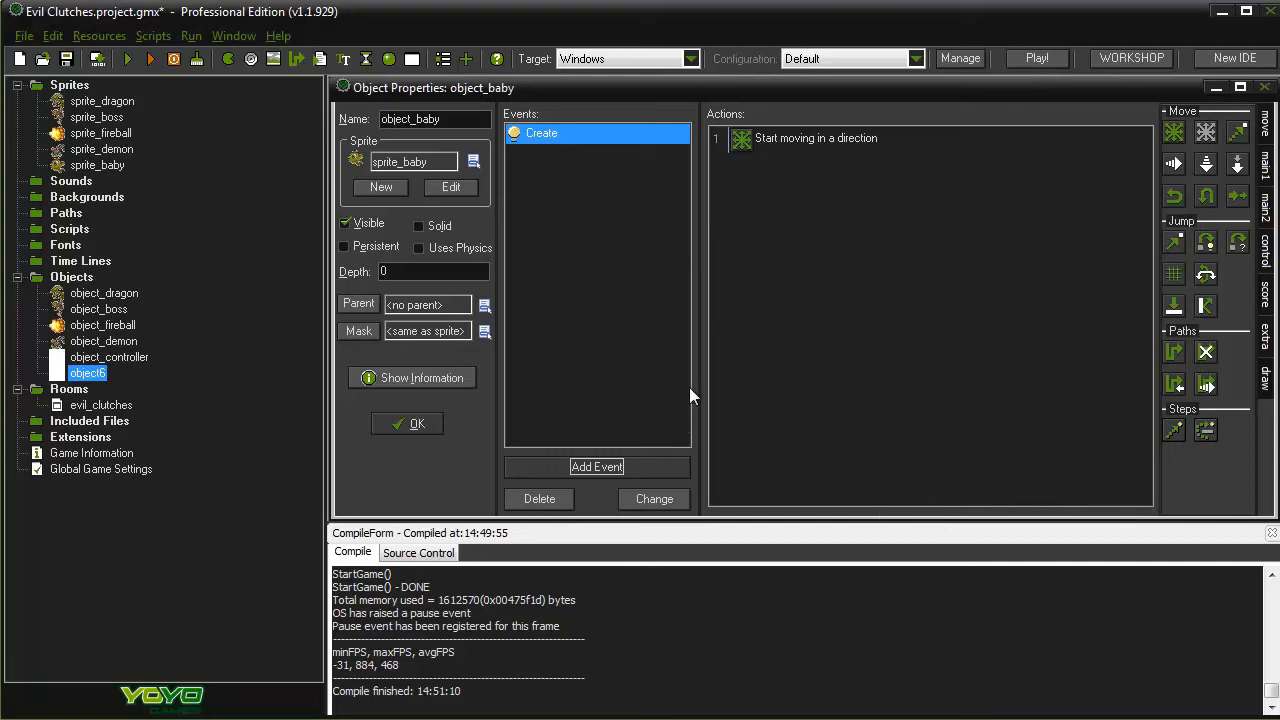
Add an Outside Room event to object_baby that destroys the instance itself
left_click(621, 462)
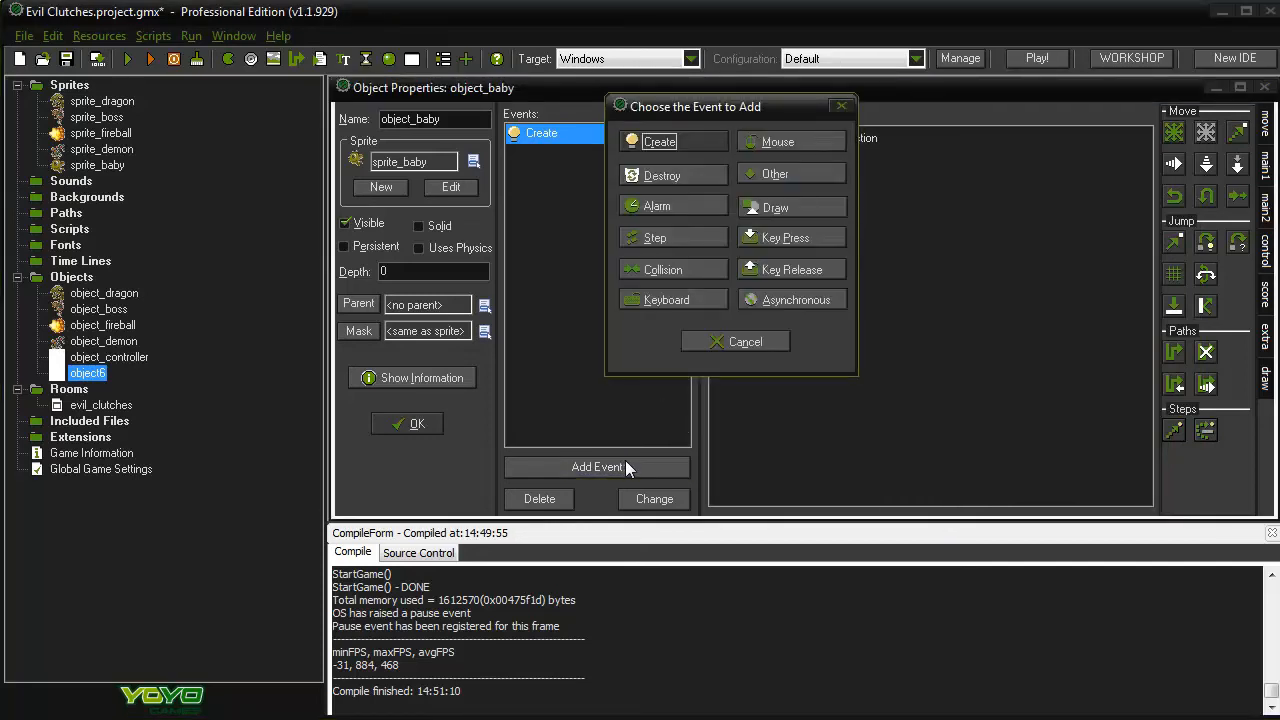
left_click(772, 174)
left_click(813, 190)
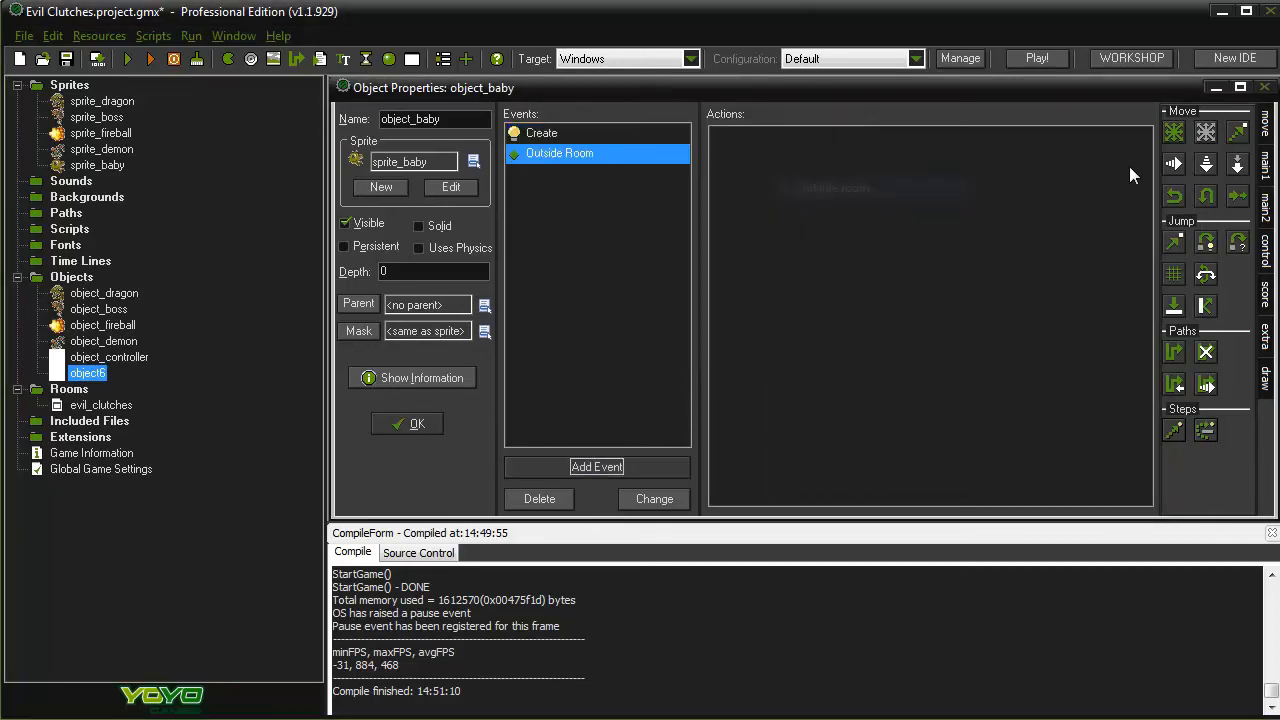
left_click(1266, 168)
left_click_drag(1205, 165, 790, 299)
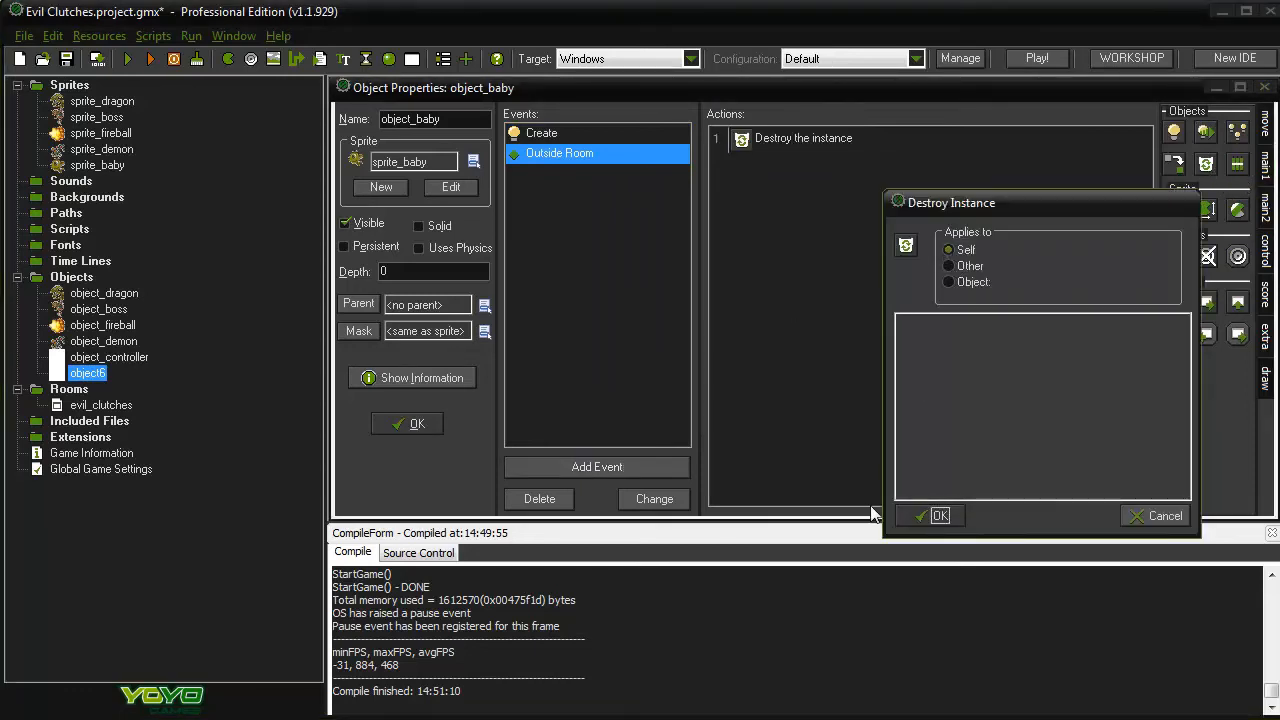
left_click(928, 516)
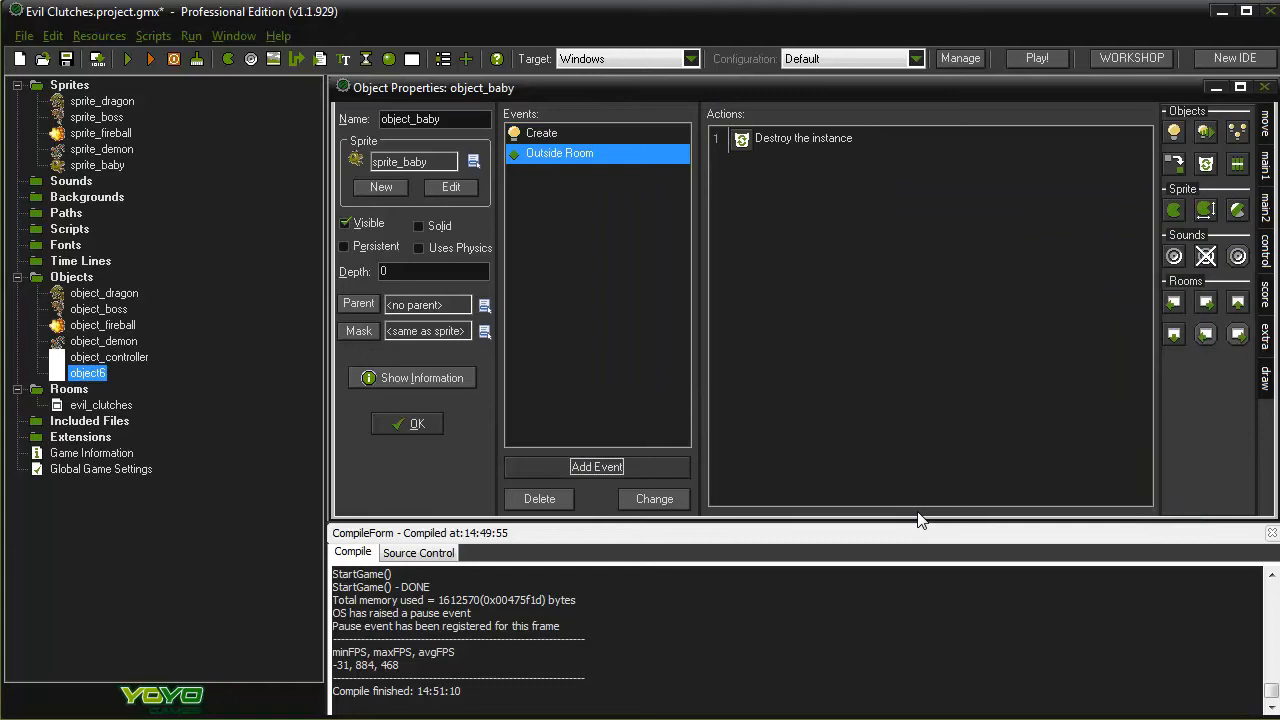
Add a collision event with object_fireball to object_baby that destroys the baby instance itself
left_click(643, 463)
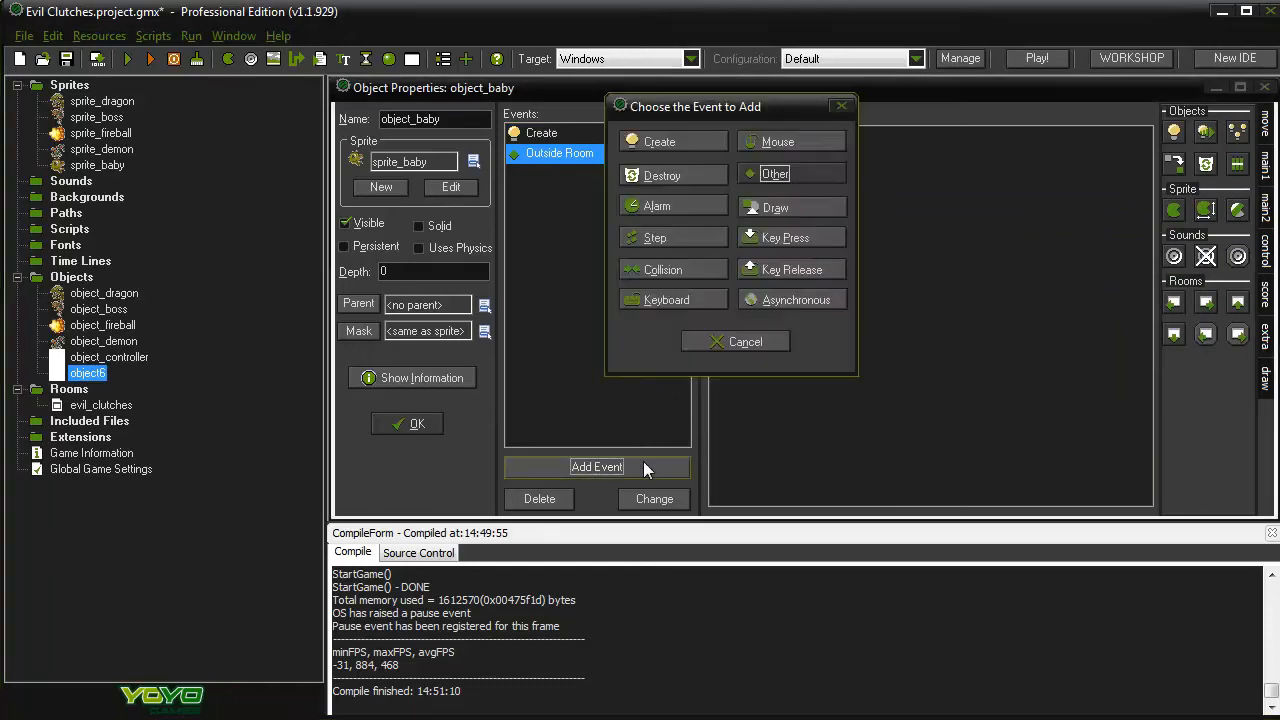
left_click(682, 268)
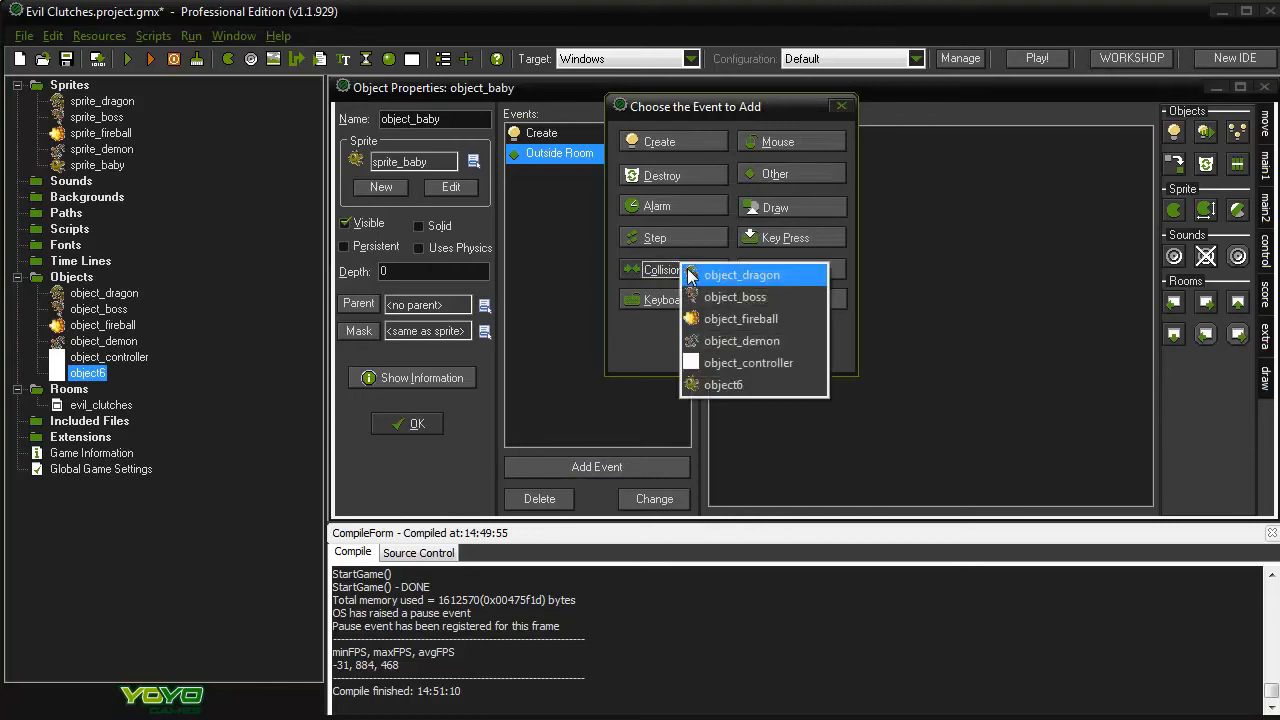
left_click(740, 319)
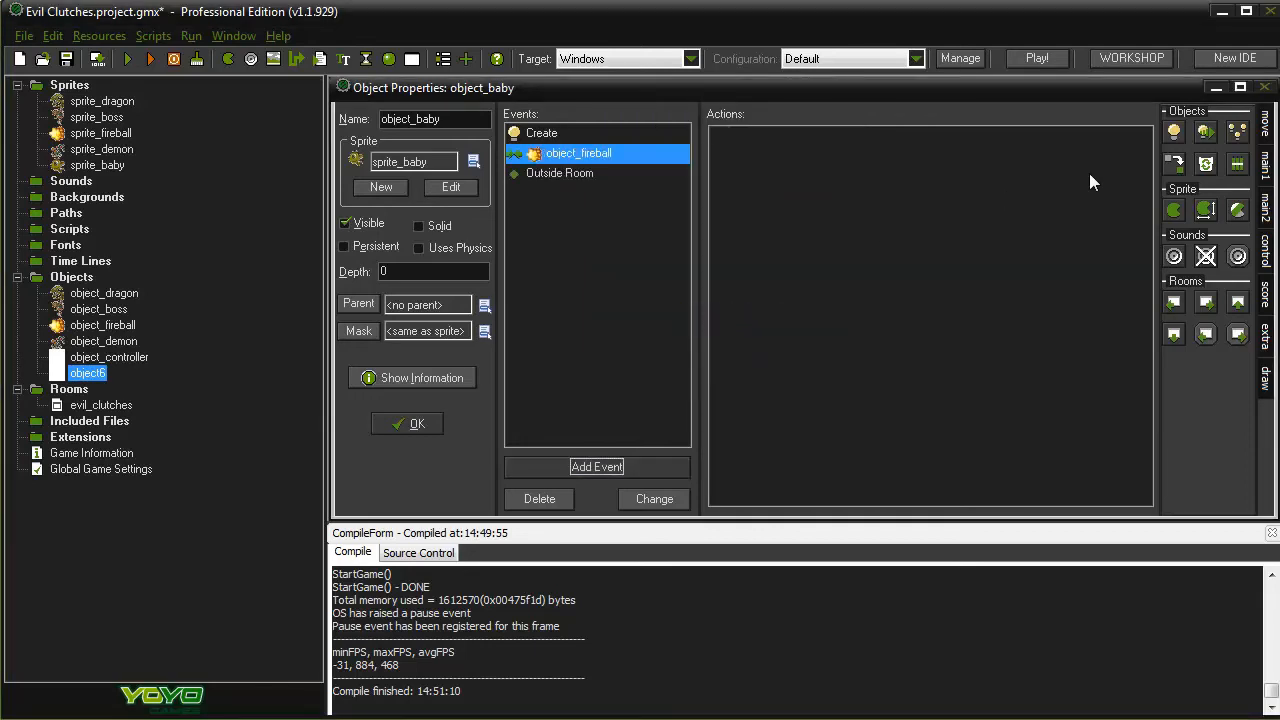
left_click_drag(1205, 165, 886, 319)
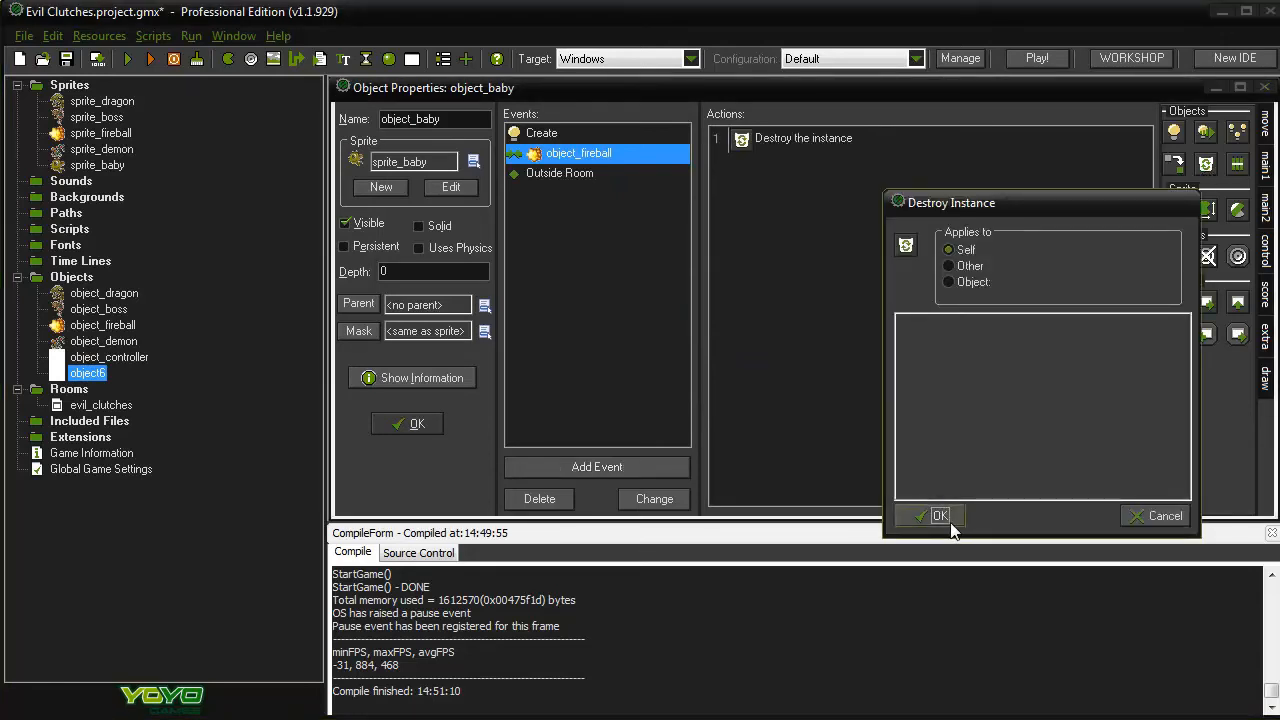
left_click(938, 516)
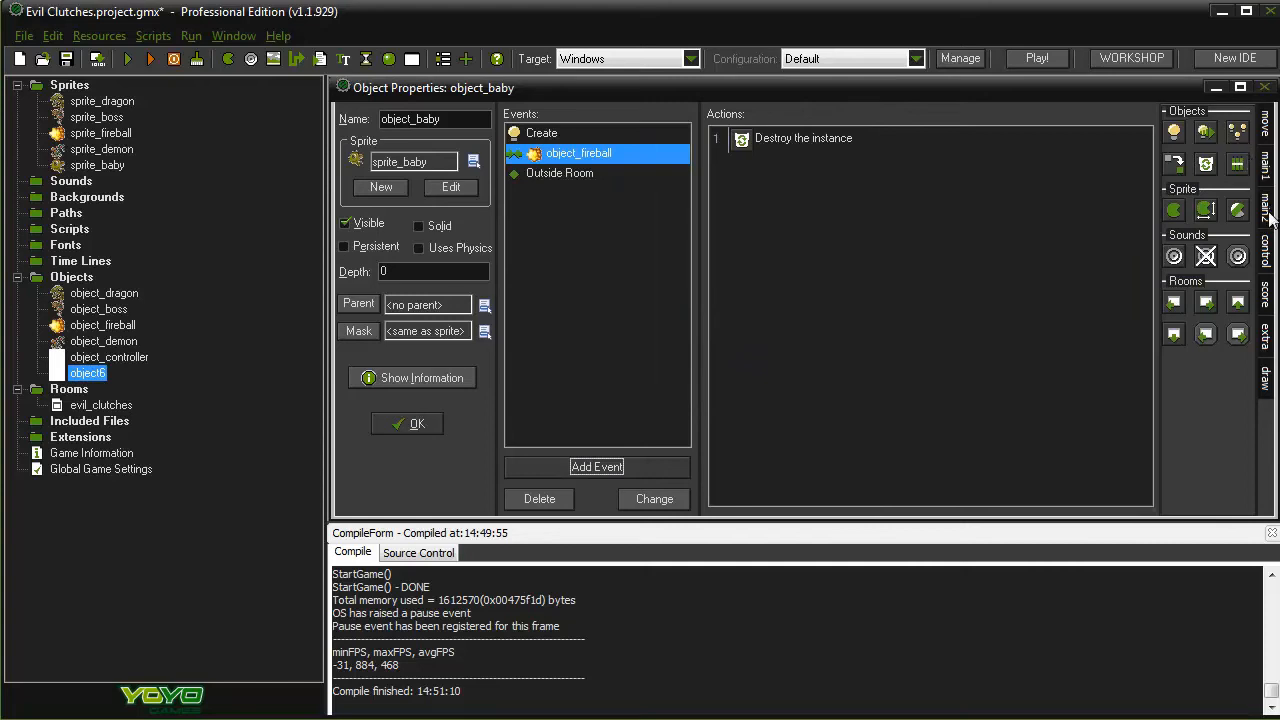
Add a Set Score action of -300, relative, to the object_fireball collision event
left_click(1266, 290)
left_click_drag(1174, 131, 986, 303)
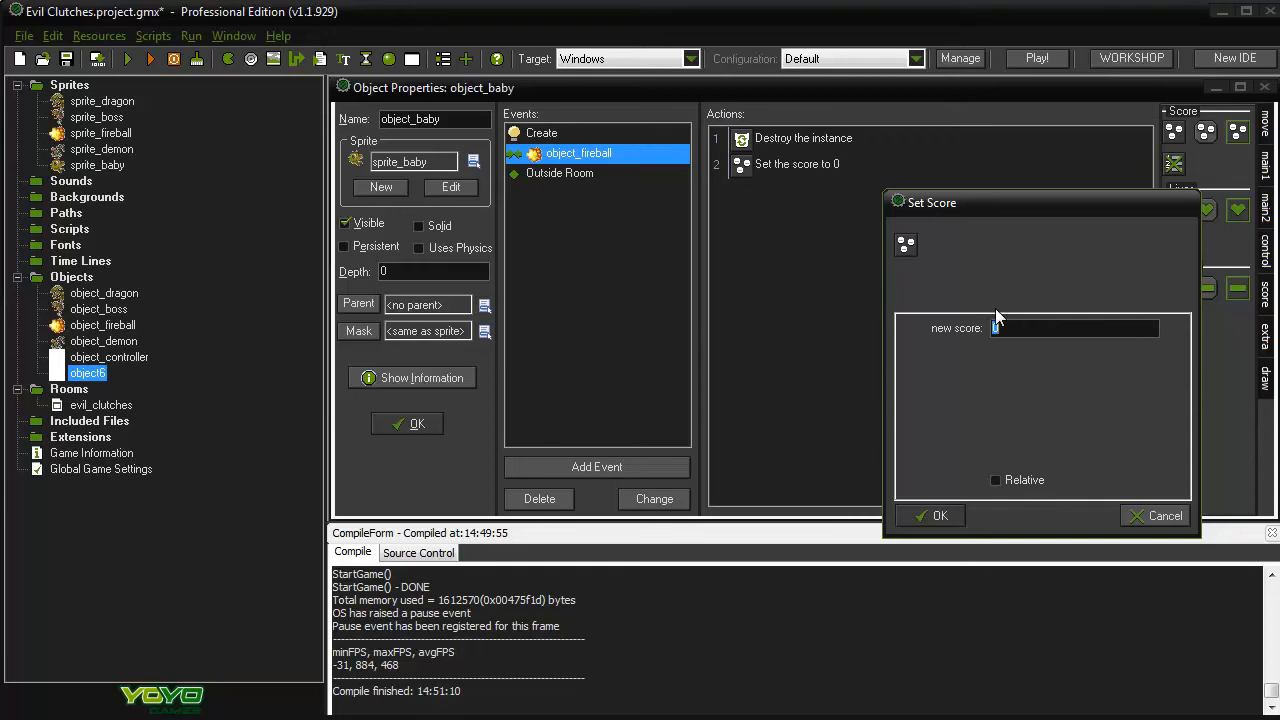
type("-300")
left_click(997, 481)
left_click(928, 515)
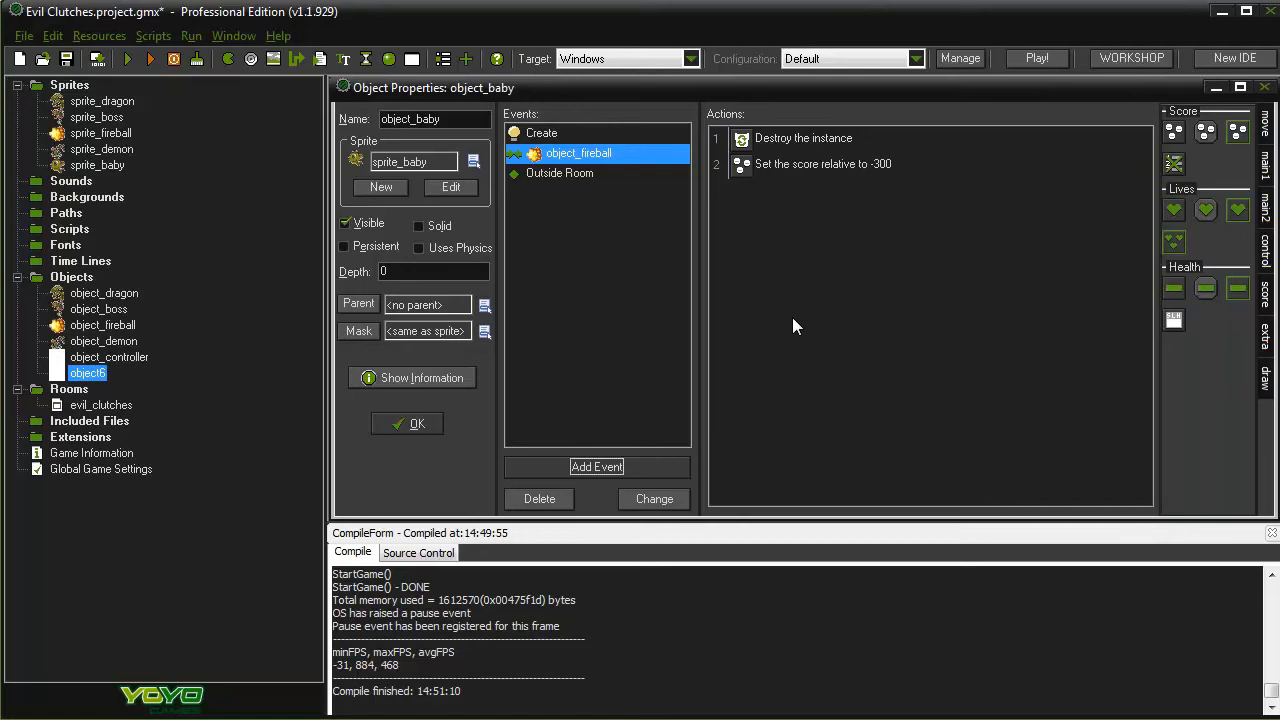
Add a collision event with object_dragon to object_baby that destroys the baby instance itself
left_click(653, 464)
left_click(684, 269)
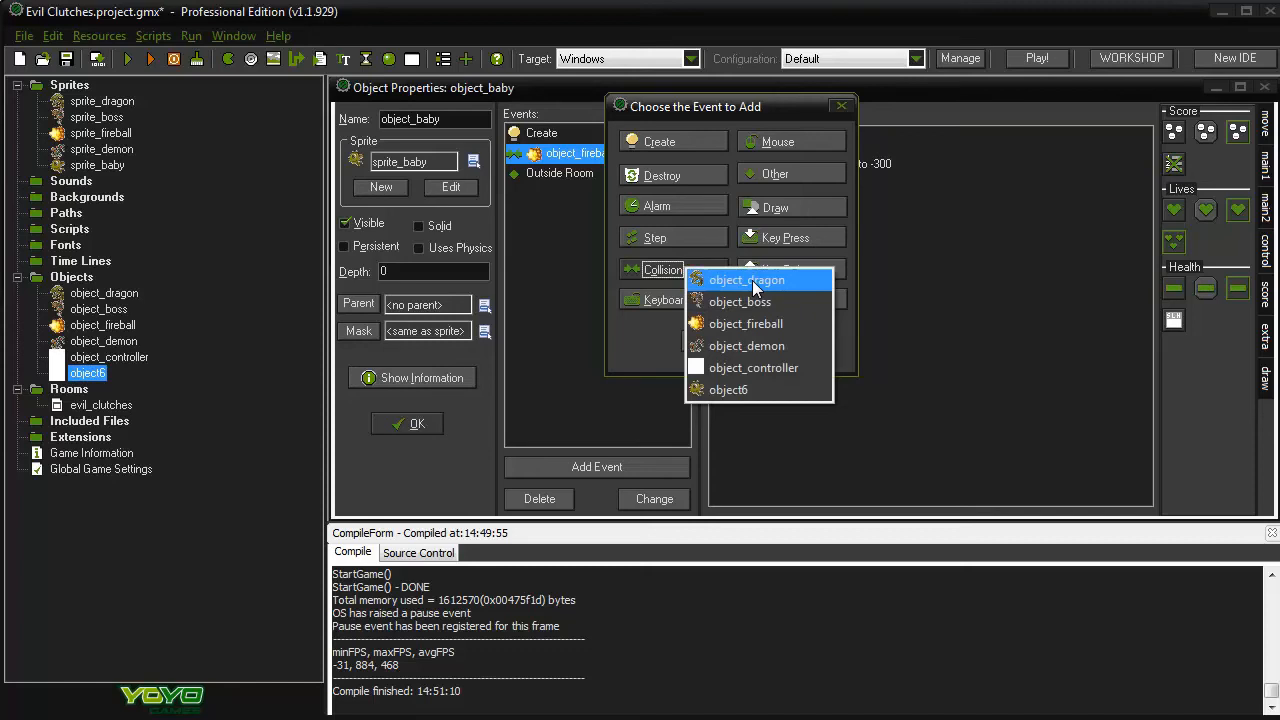
left_click(752, 282)
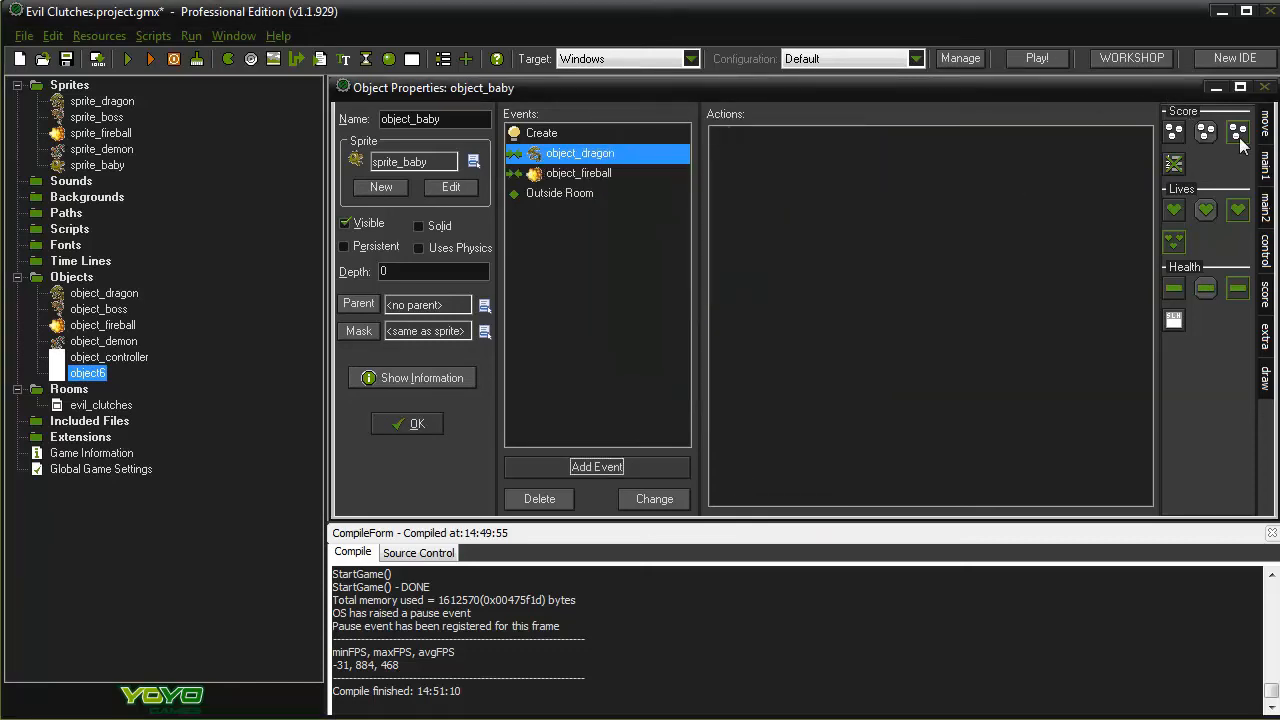
left_click(1266, 170)
left_click_drag(1206, 163, 984, 257)
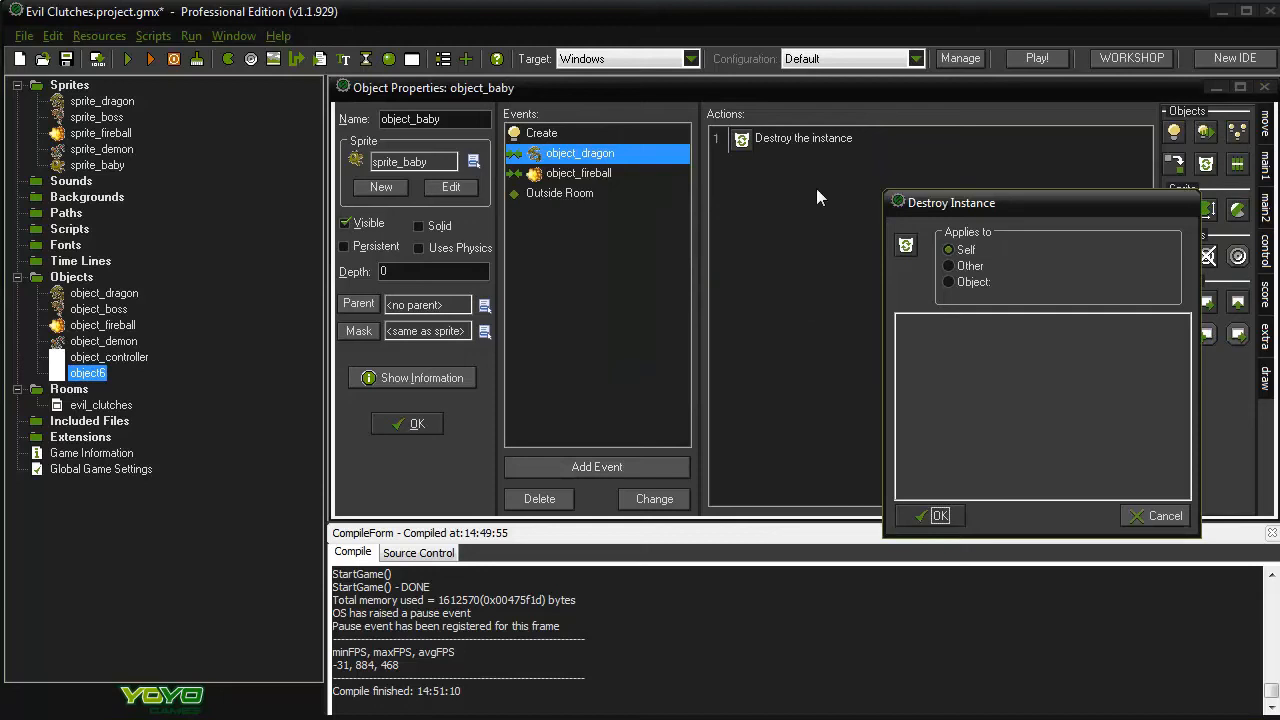
left_click(931, 517)
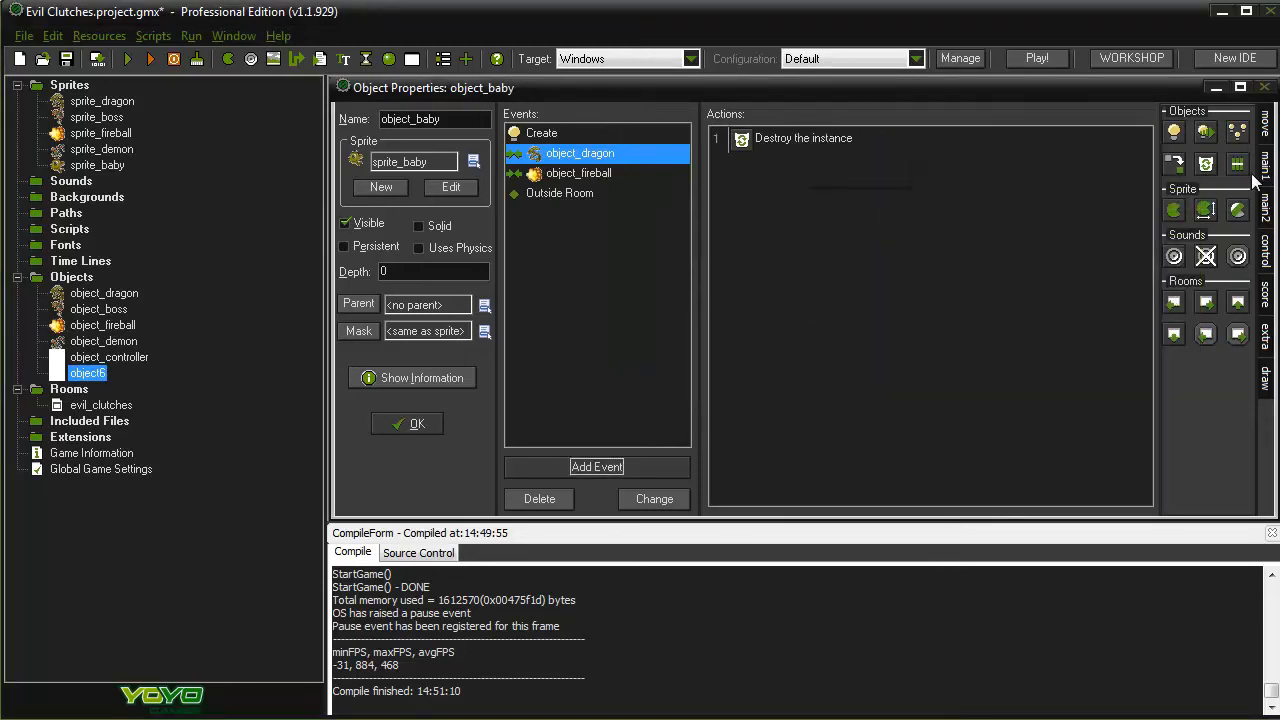
Add a Set Score action of 500, relative, to the object_dragon collision event
left_click(1268, 292)
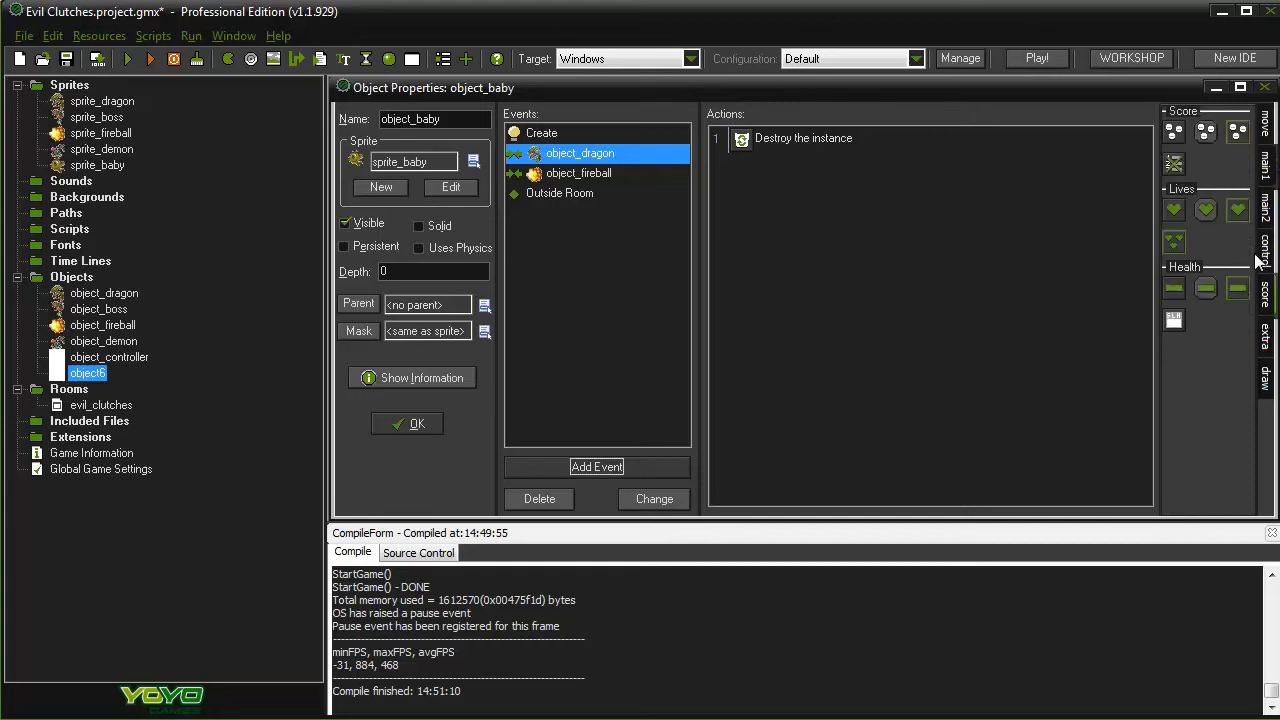
left_click_drag(1176, 132, 802, 300)
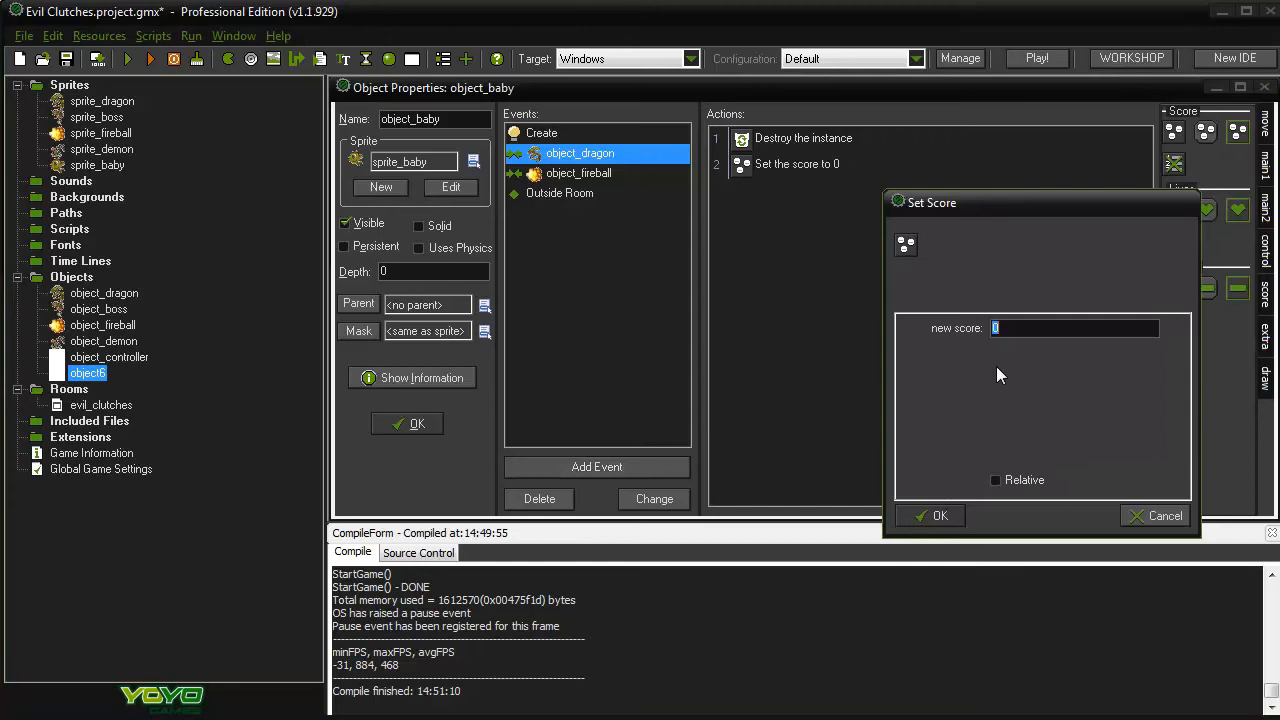
type("500")
left_click(1005, 479)
left_click(938, 515)
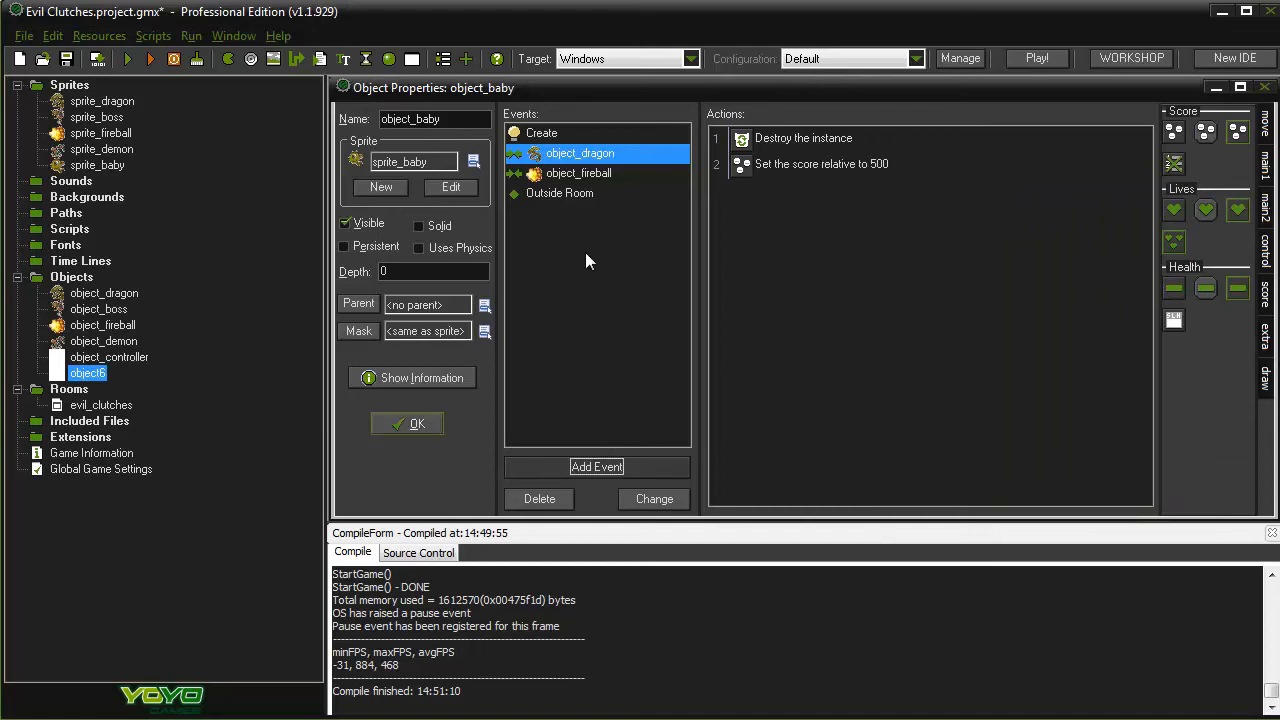
Review the actions of object_baby's Create, dragon, fireball and Outside Room events and accept the object's properties
left_click(542, 134)
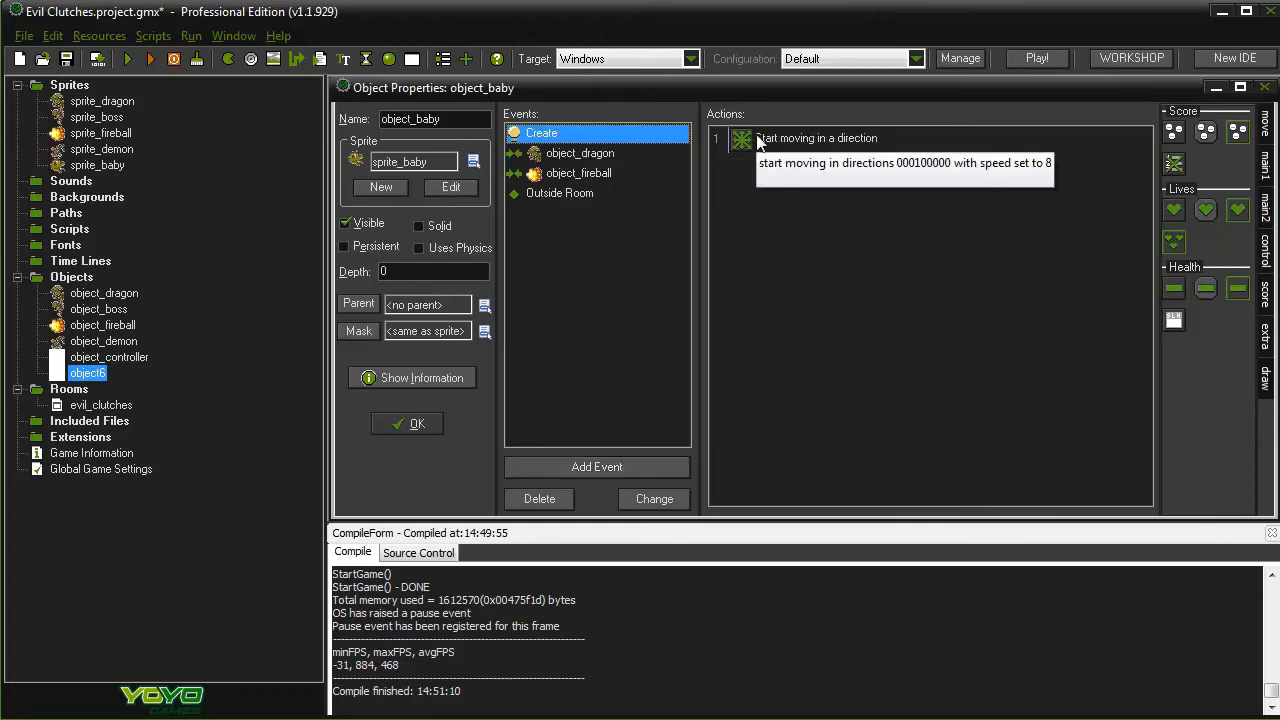
left_click(592, 152)
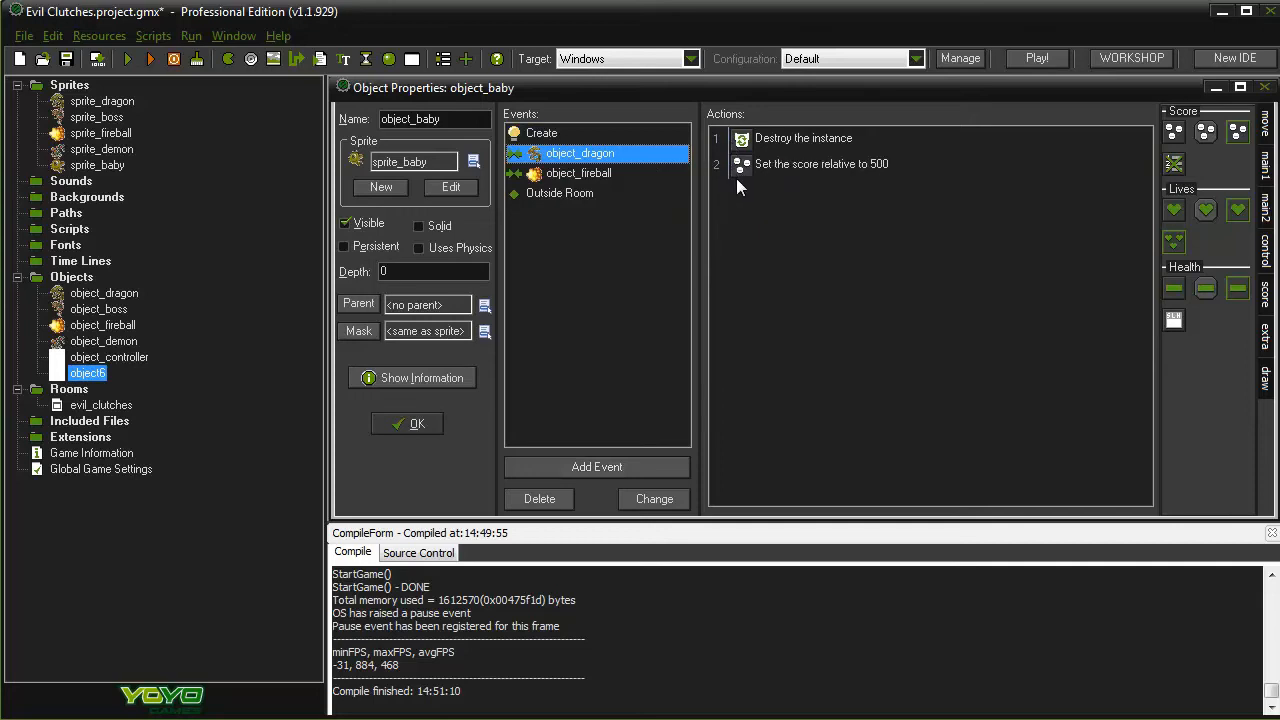
left_click(592, 174)
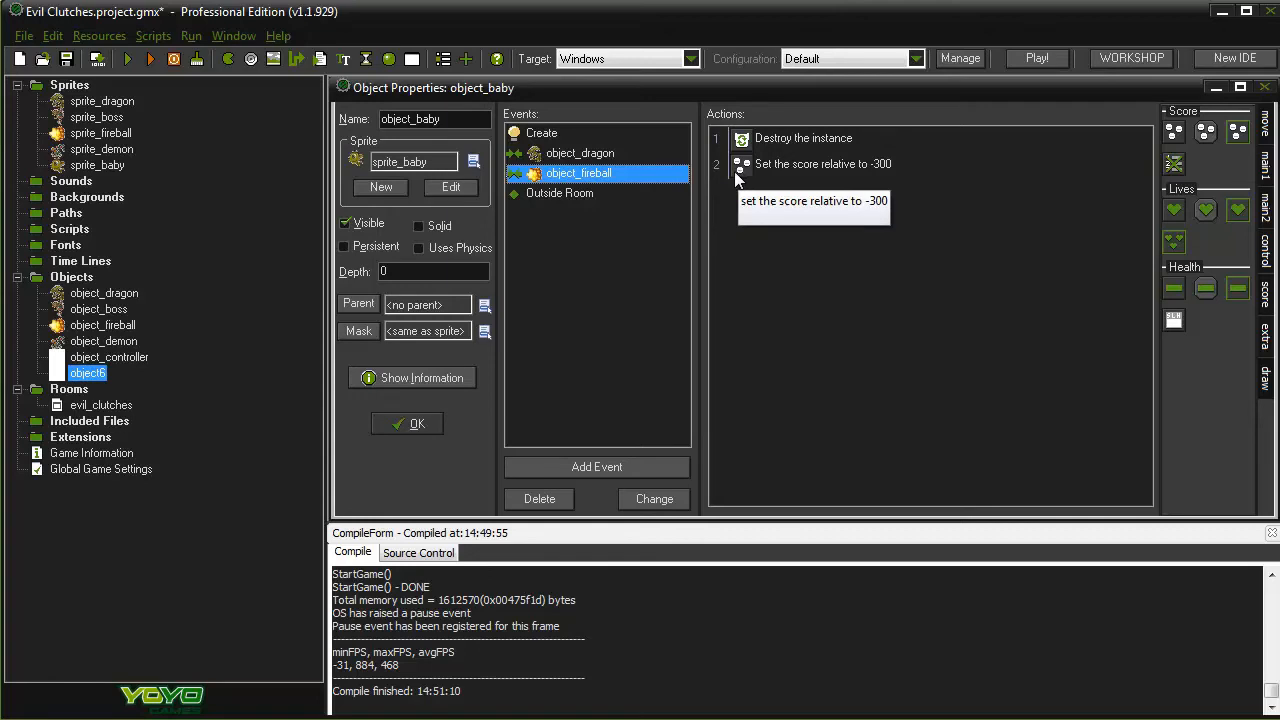
left_click(562, 193)
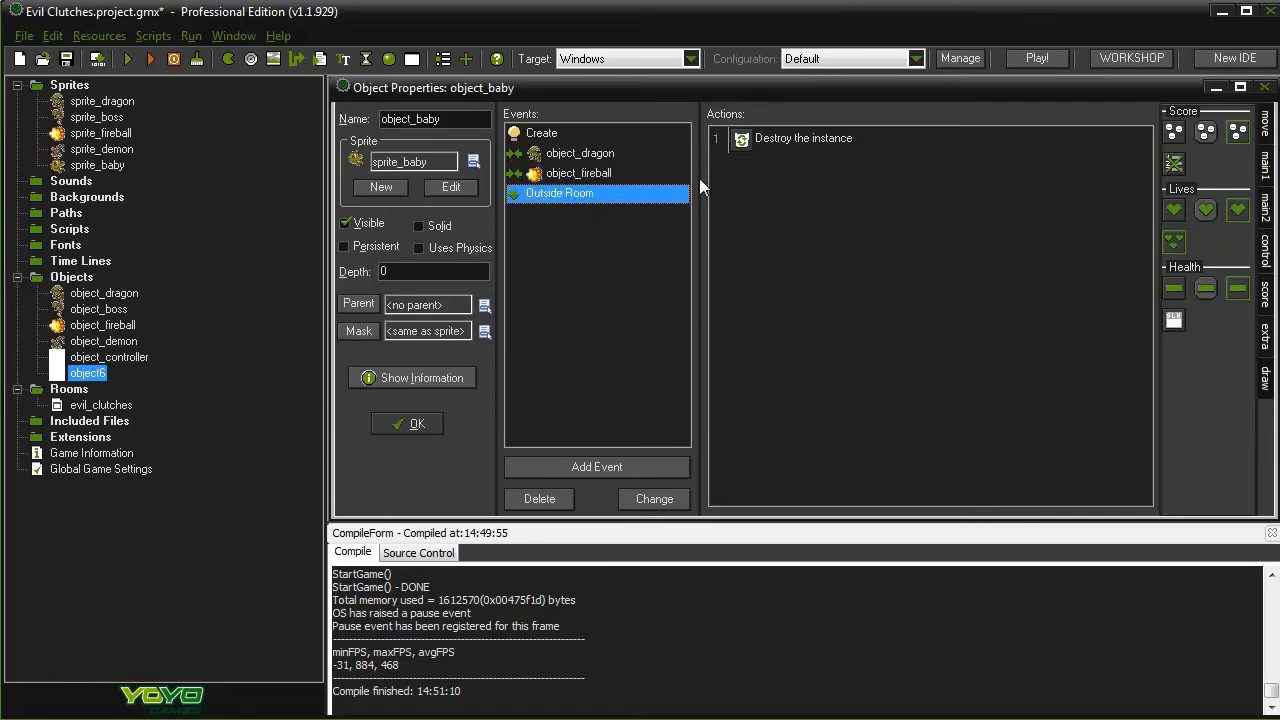
left_click(411, 429)
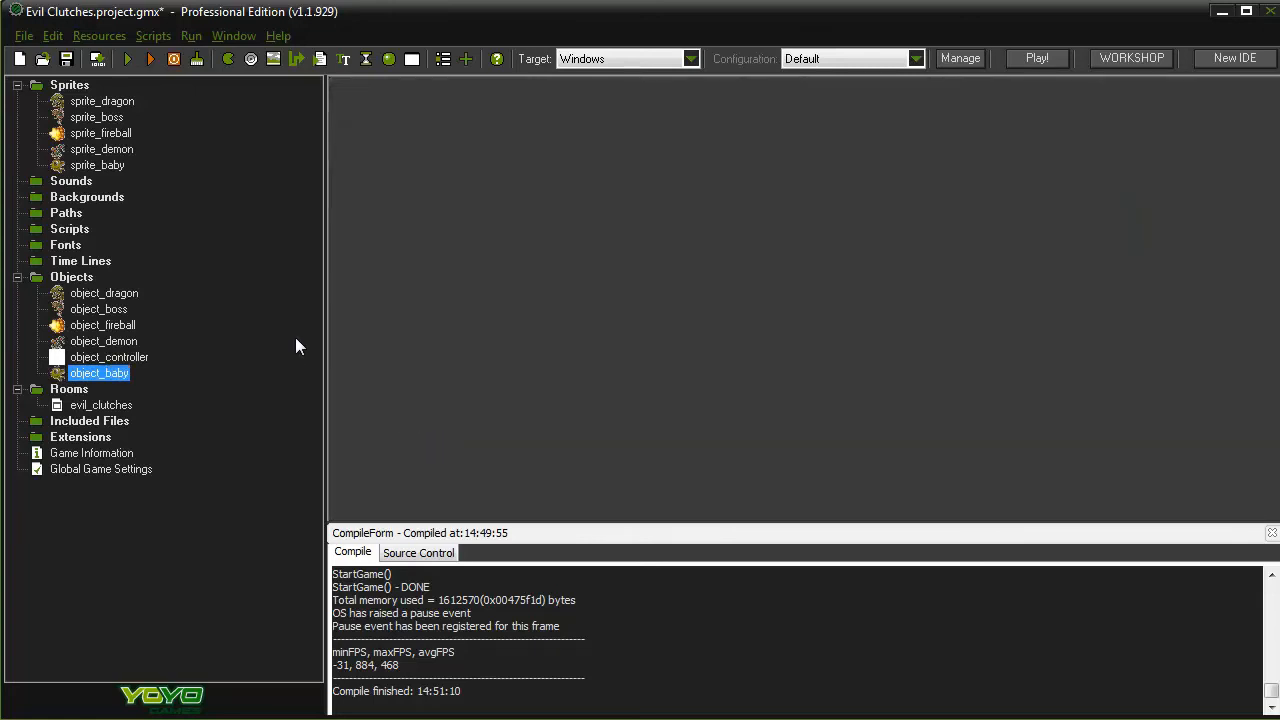
Add a Test Chance action with 100 sides to the Step event of object_boss, after the demon creation
double_click(100, 310)
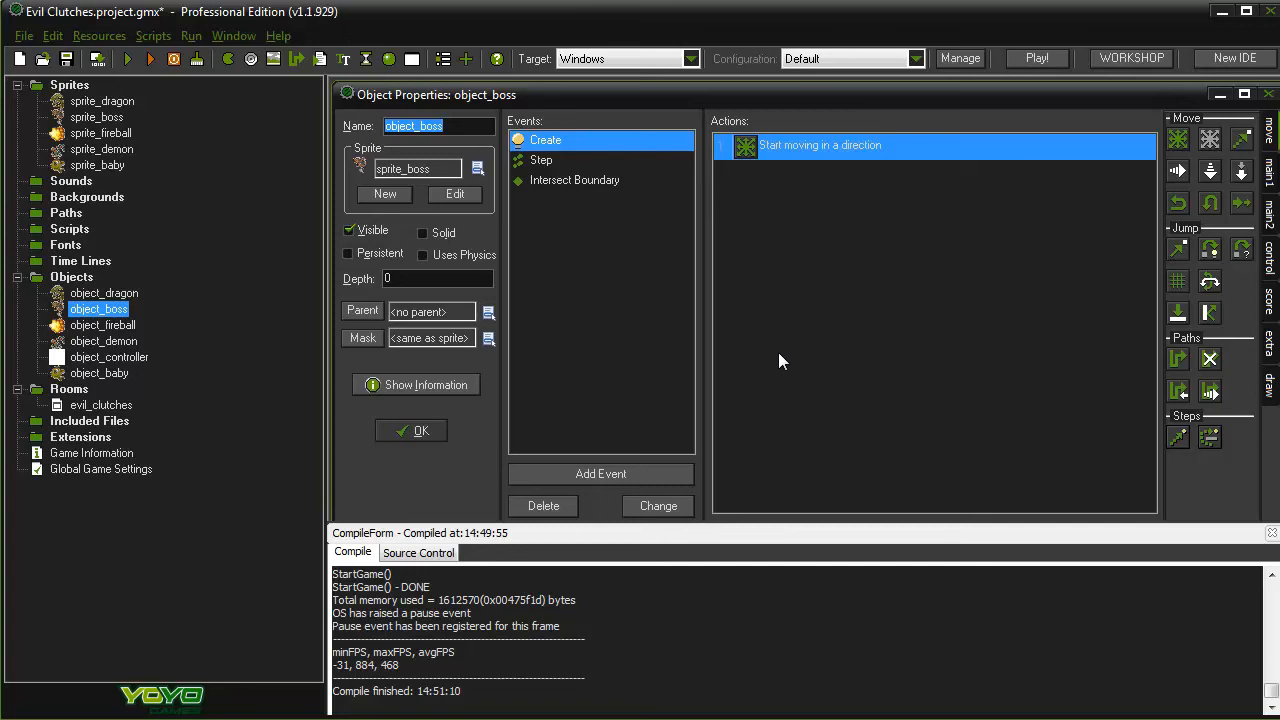
left_click(542, 161)
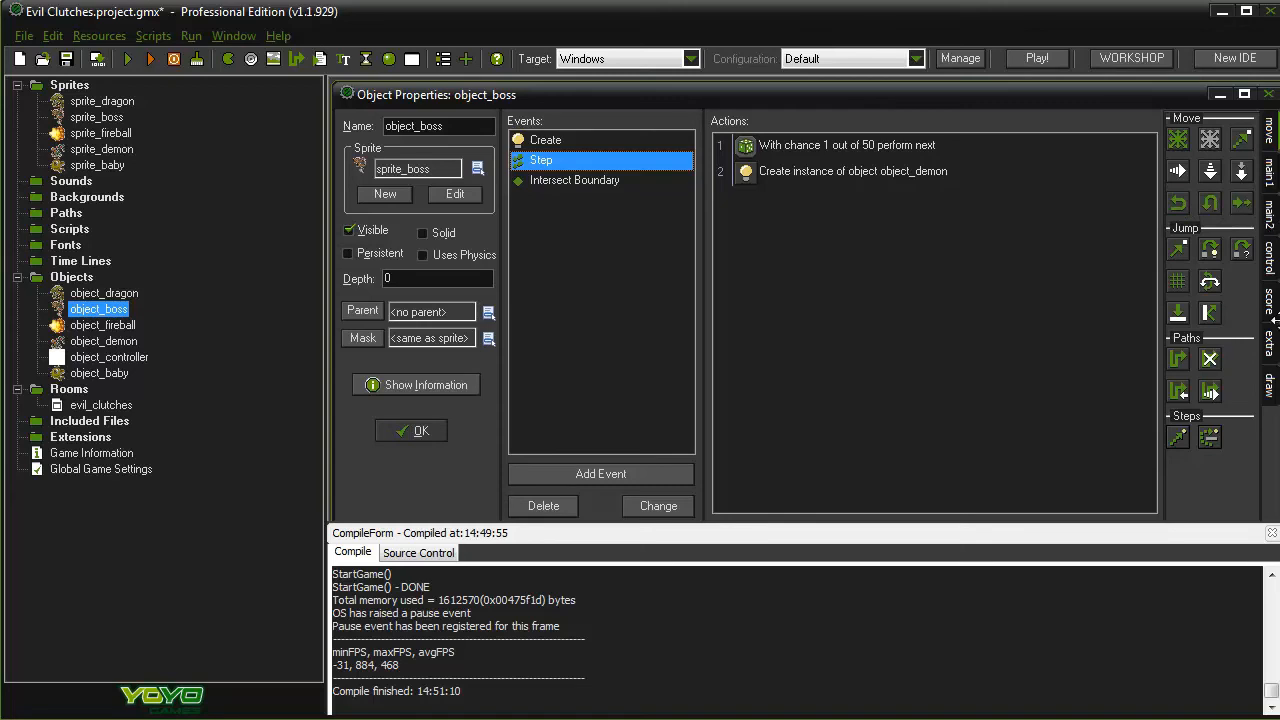
left_click(1273, 258)
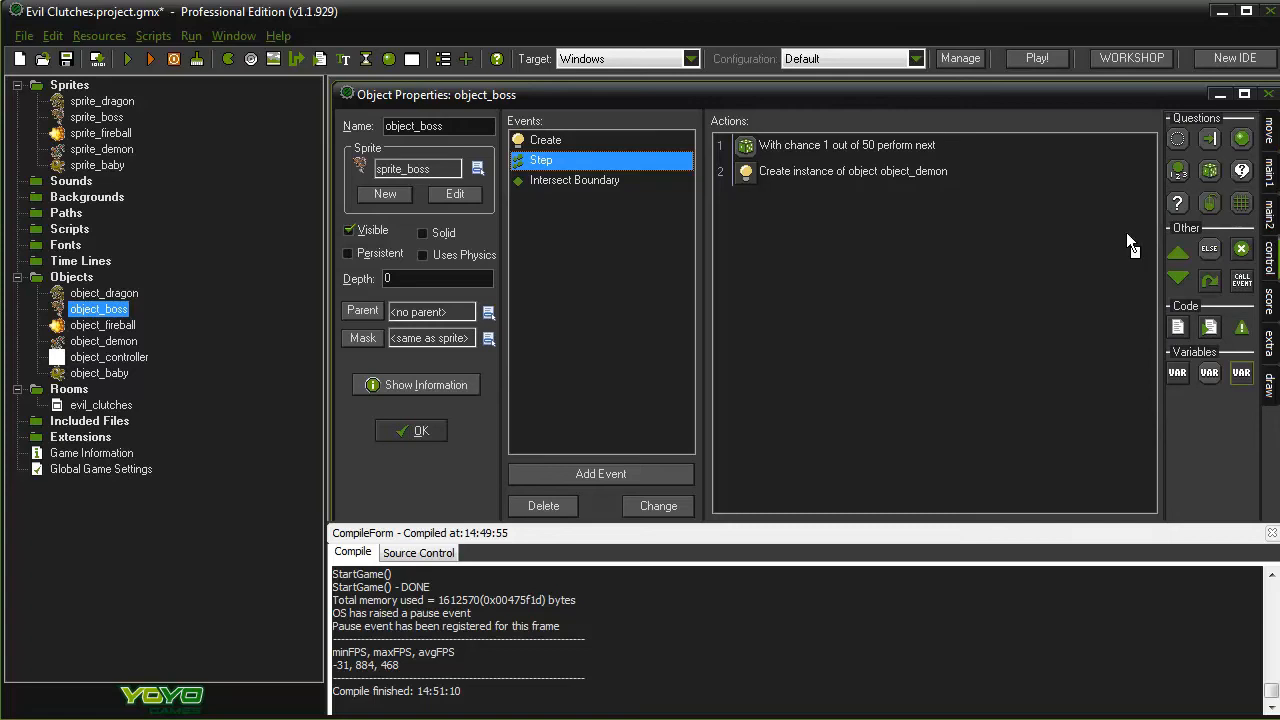
left_click_drag(1210, 171, 1043, 305)
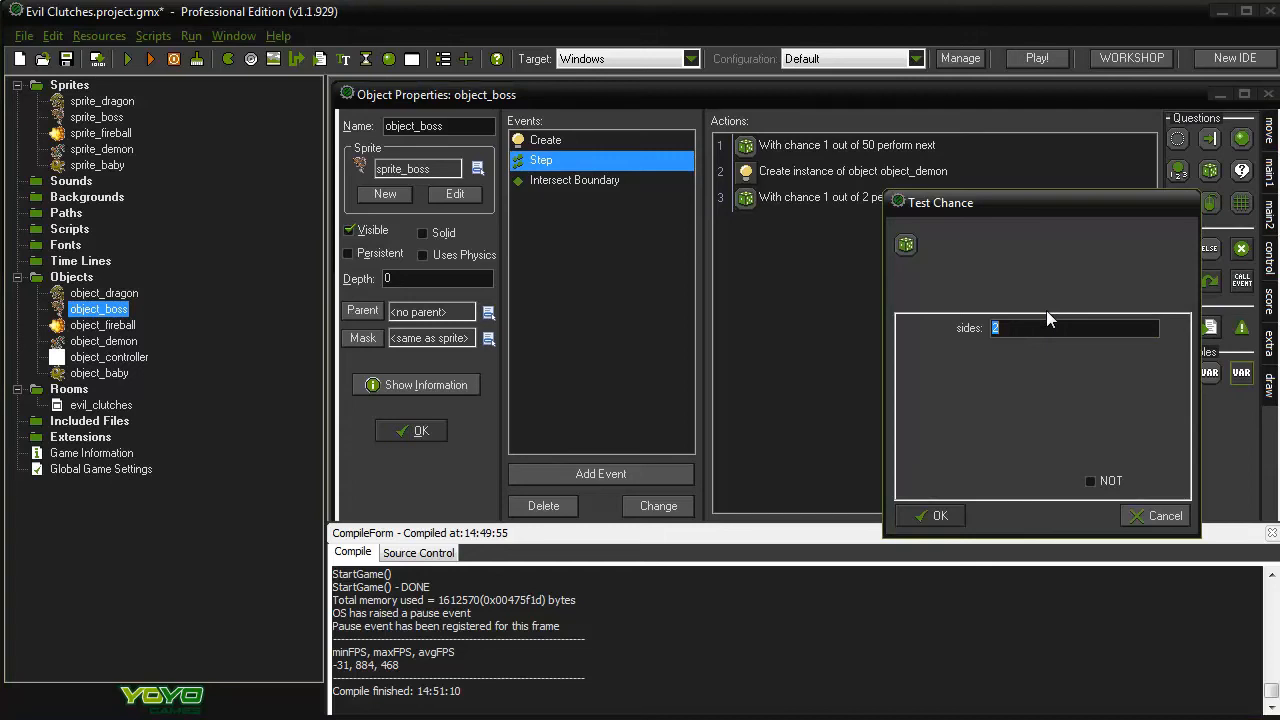
type("100")
left_click(940, 515)
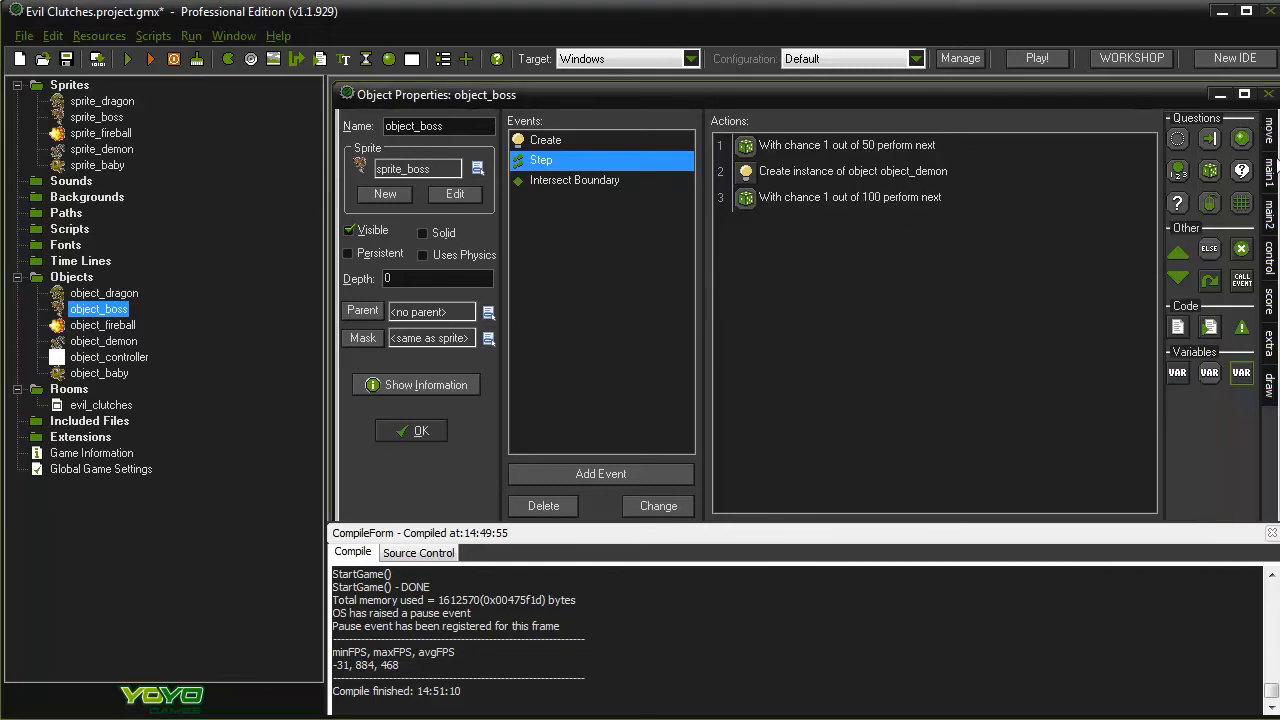
Add a relative Create Instance action for object_baby to the Step event of object_boss and accept the object's properties
left_click(1272, 168)
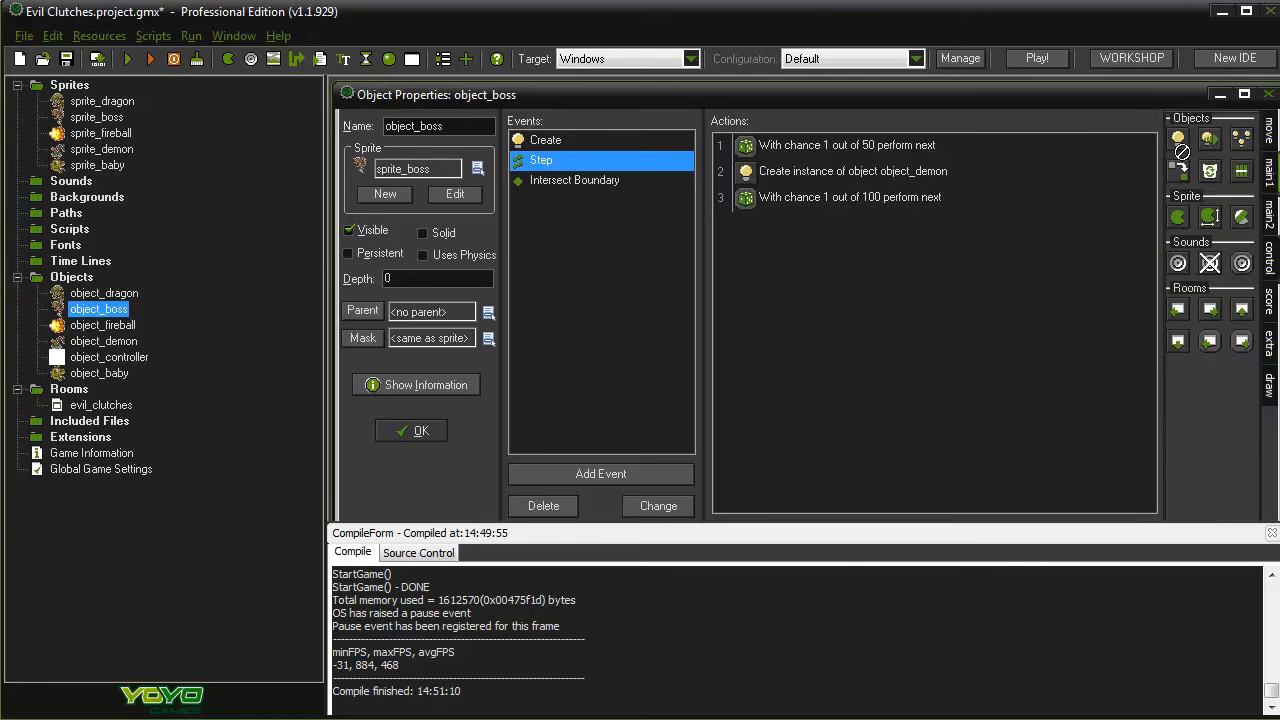
left_click_drag(1178, 140, 956, 409)
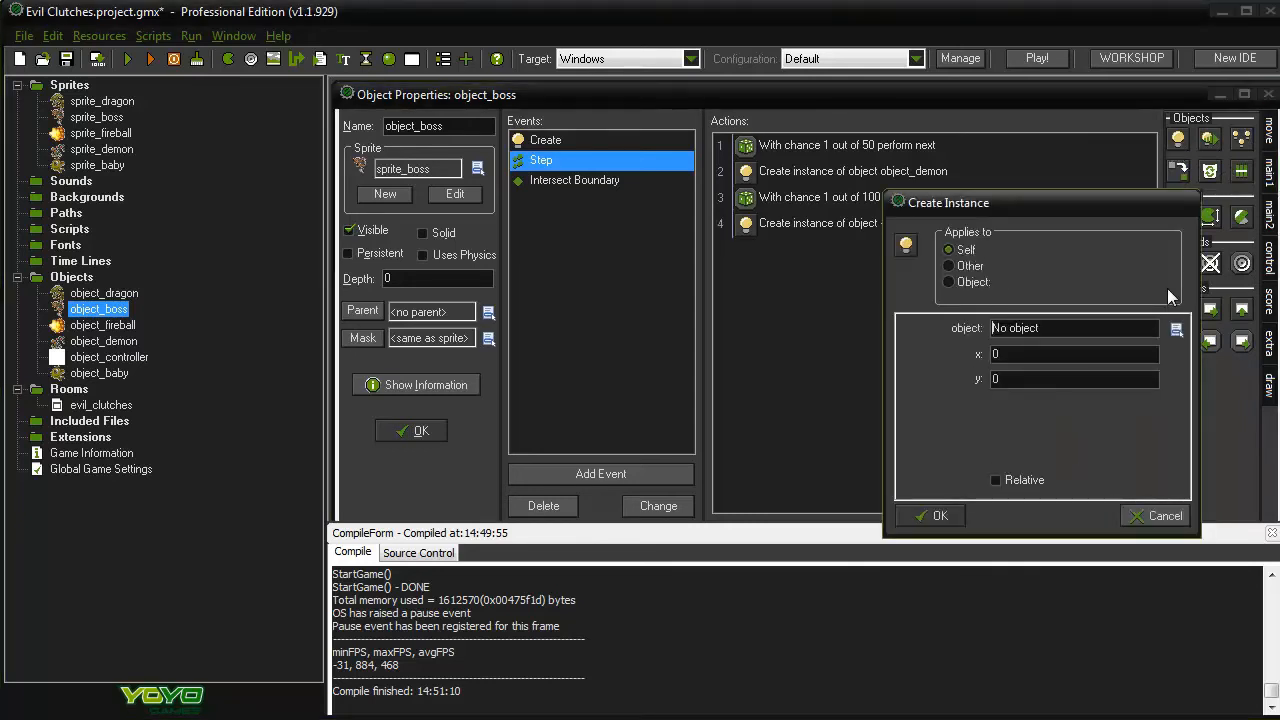
left_click(1176, 329)
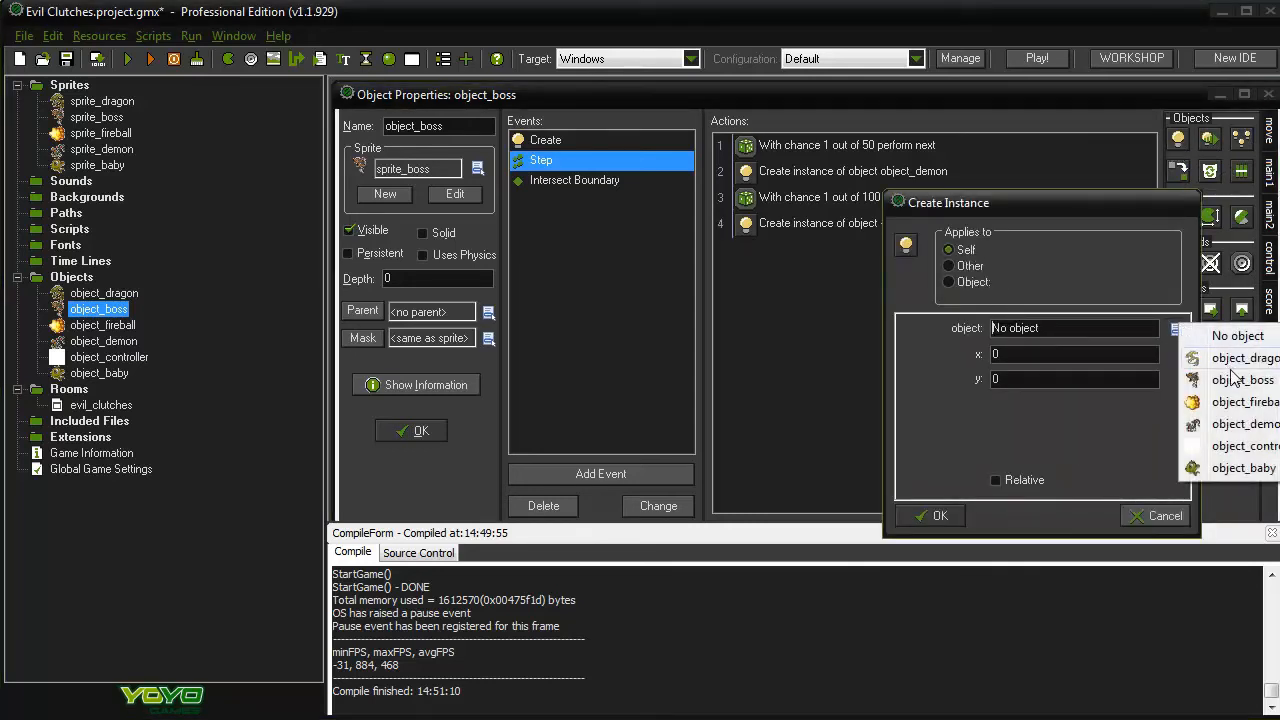
left_click(1243, 468)
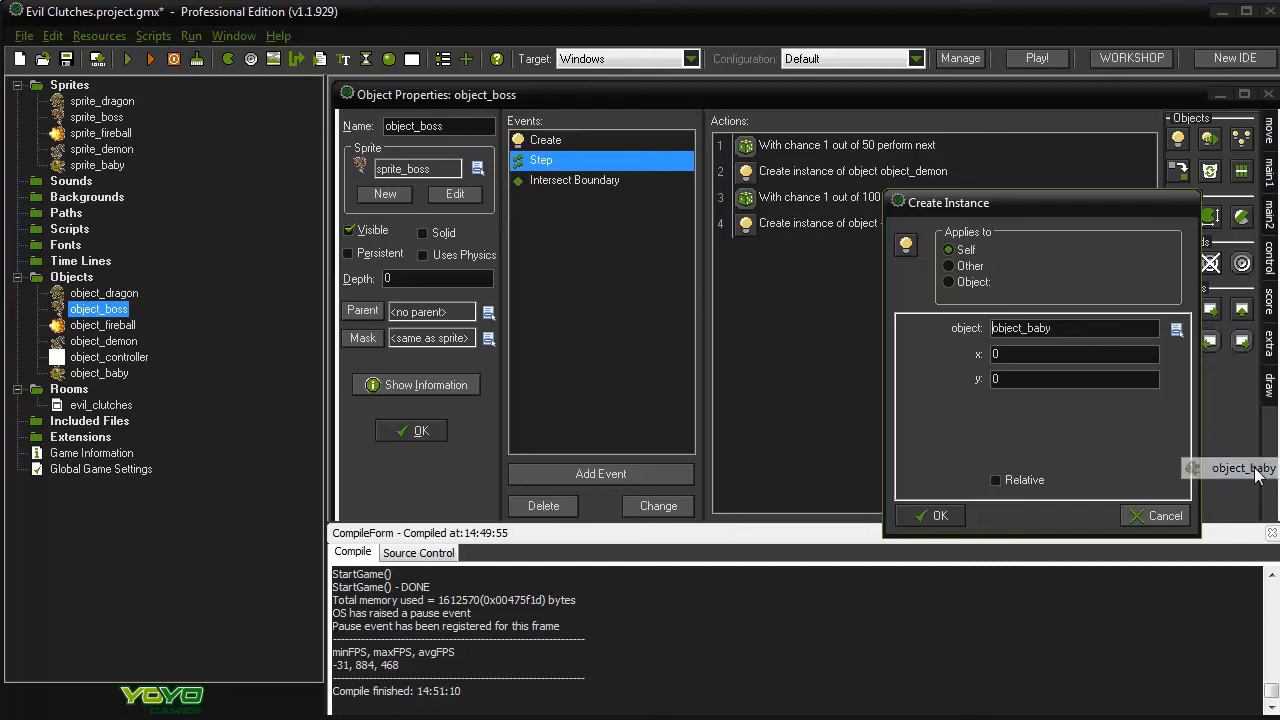
left_click(998, 481)
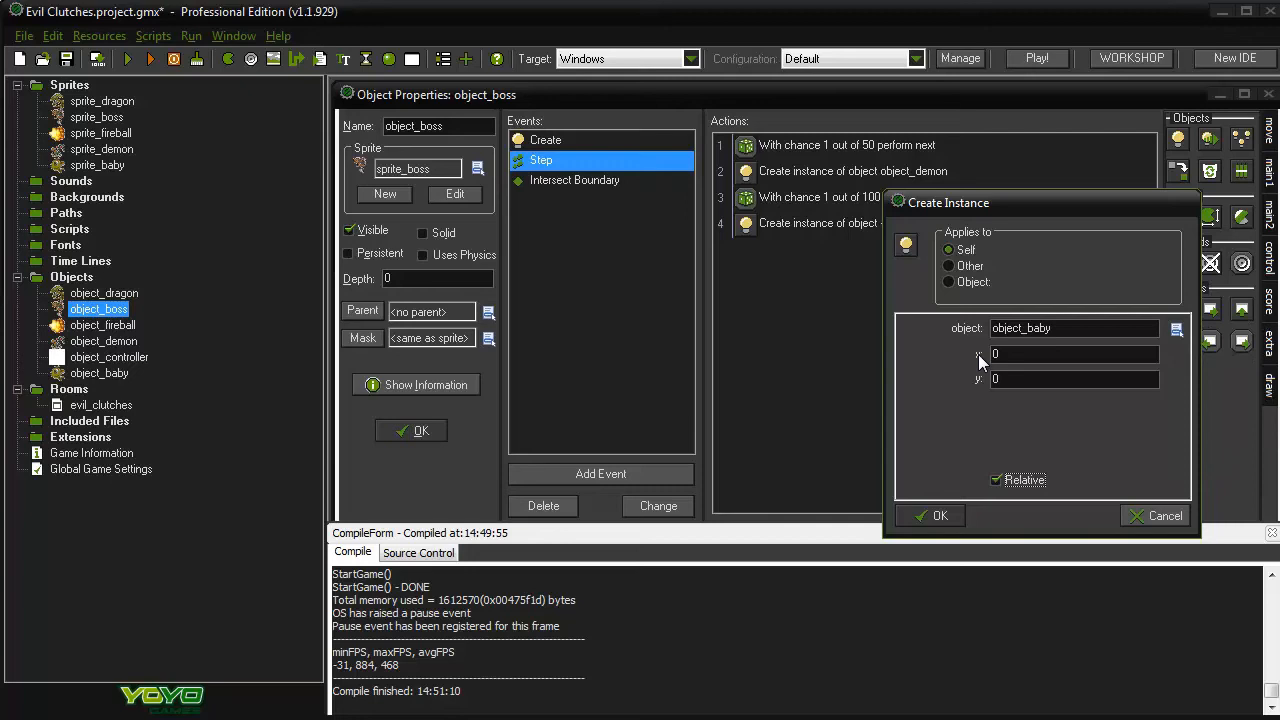
left_click(932, 515)
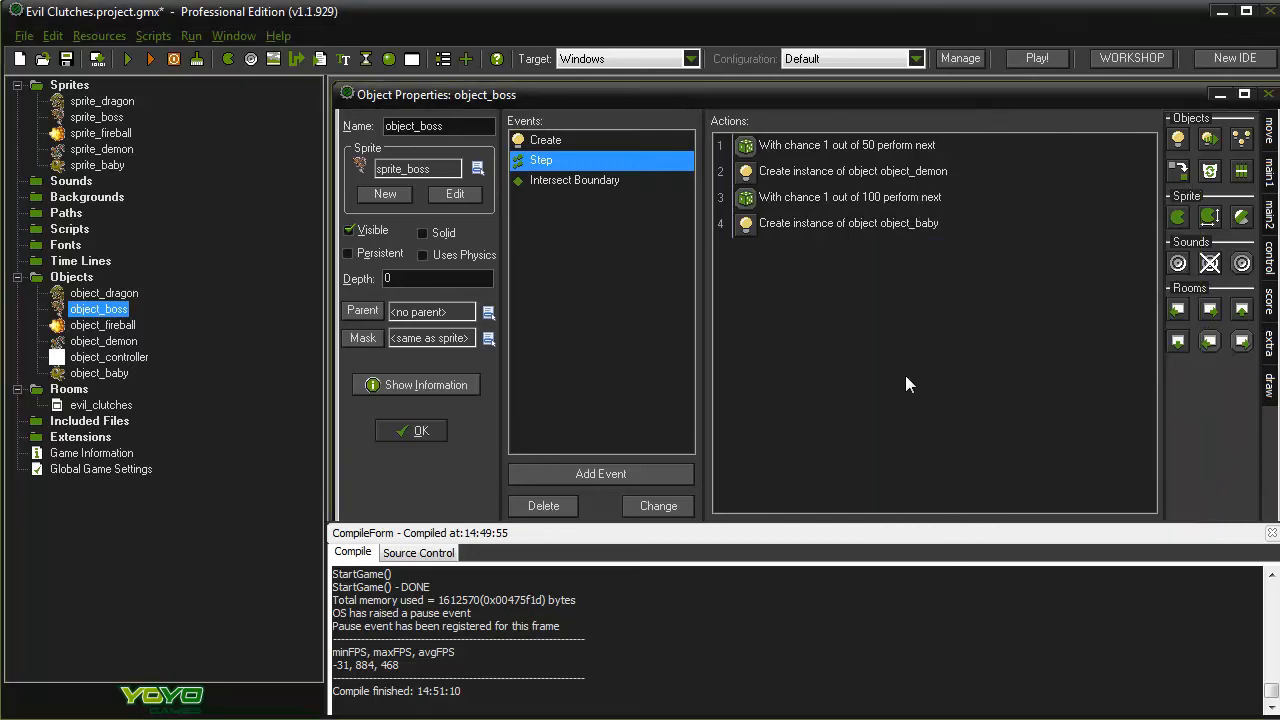
left_click(415, 435)
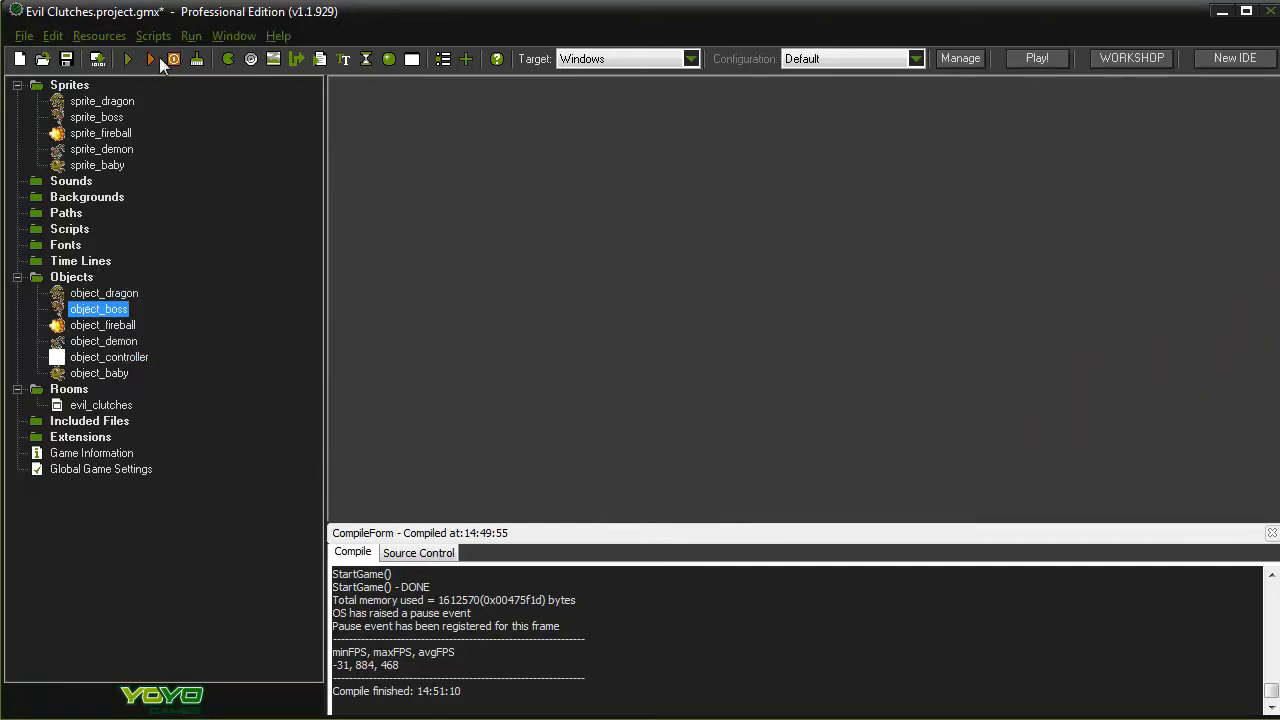
Save the Evil Clutches project and run the game
left_click(24, 36)
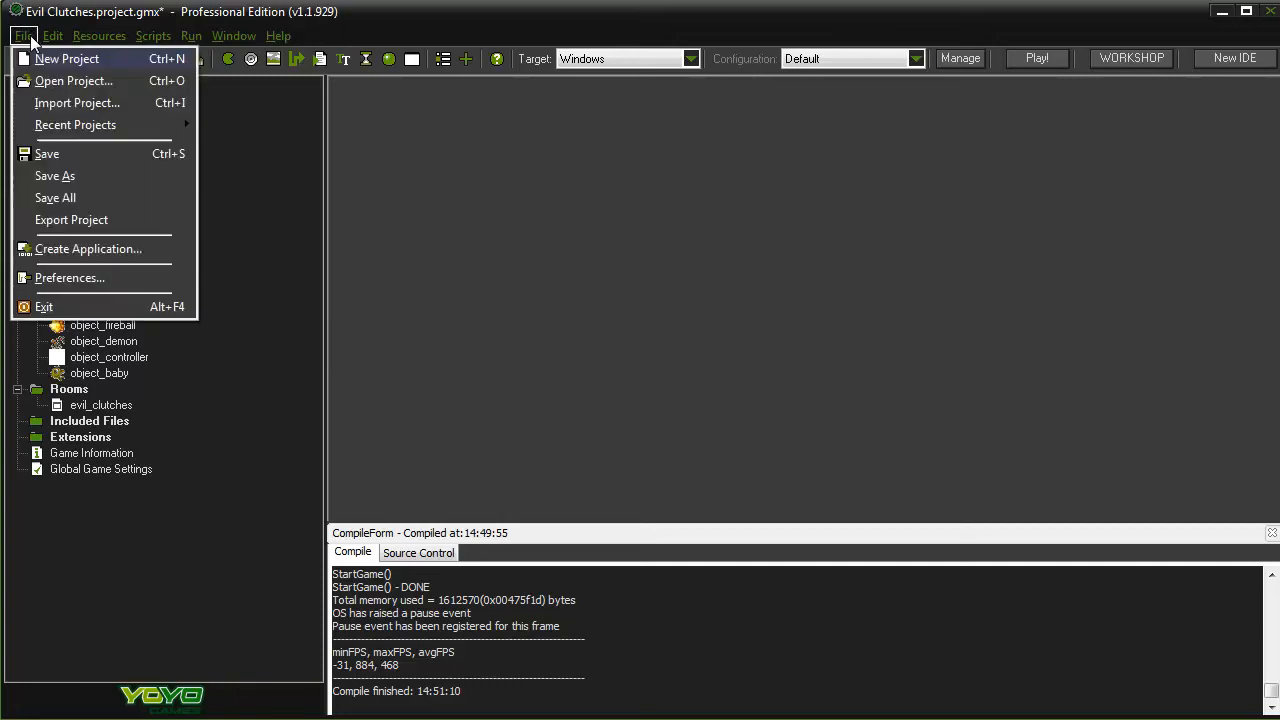
left_click(44, 151)
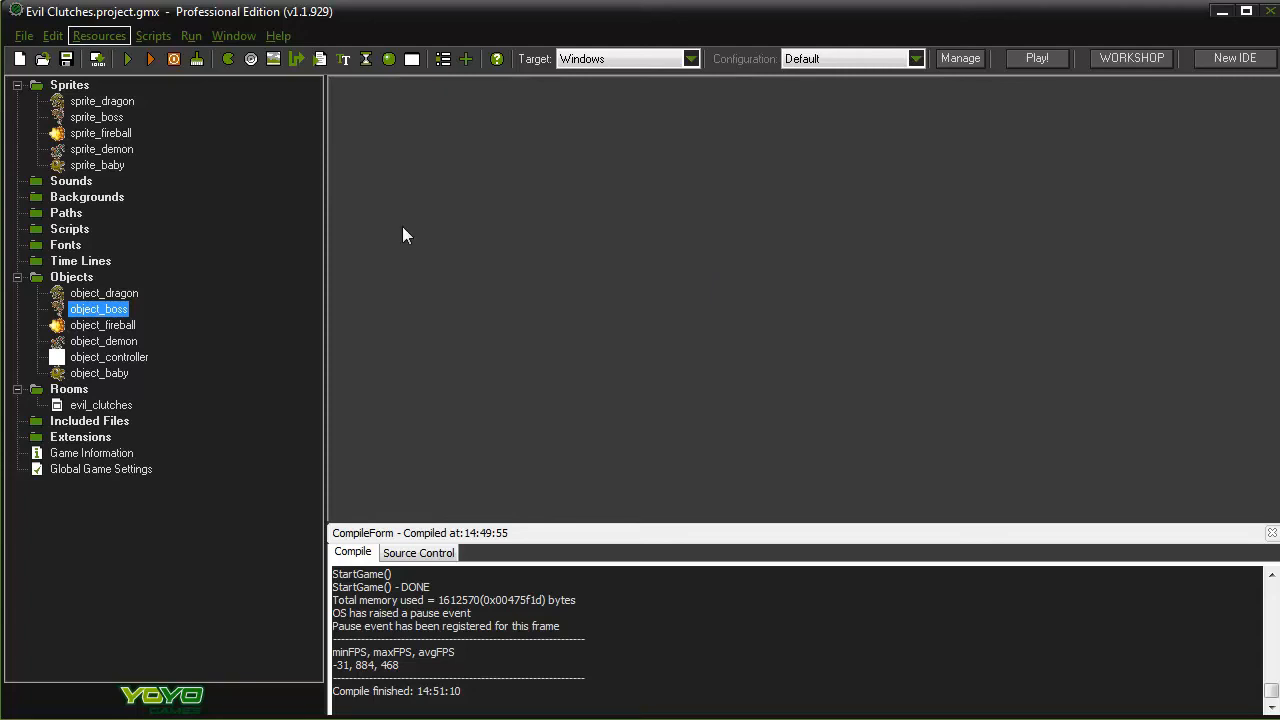
left_click(128, 60)
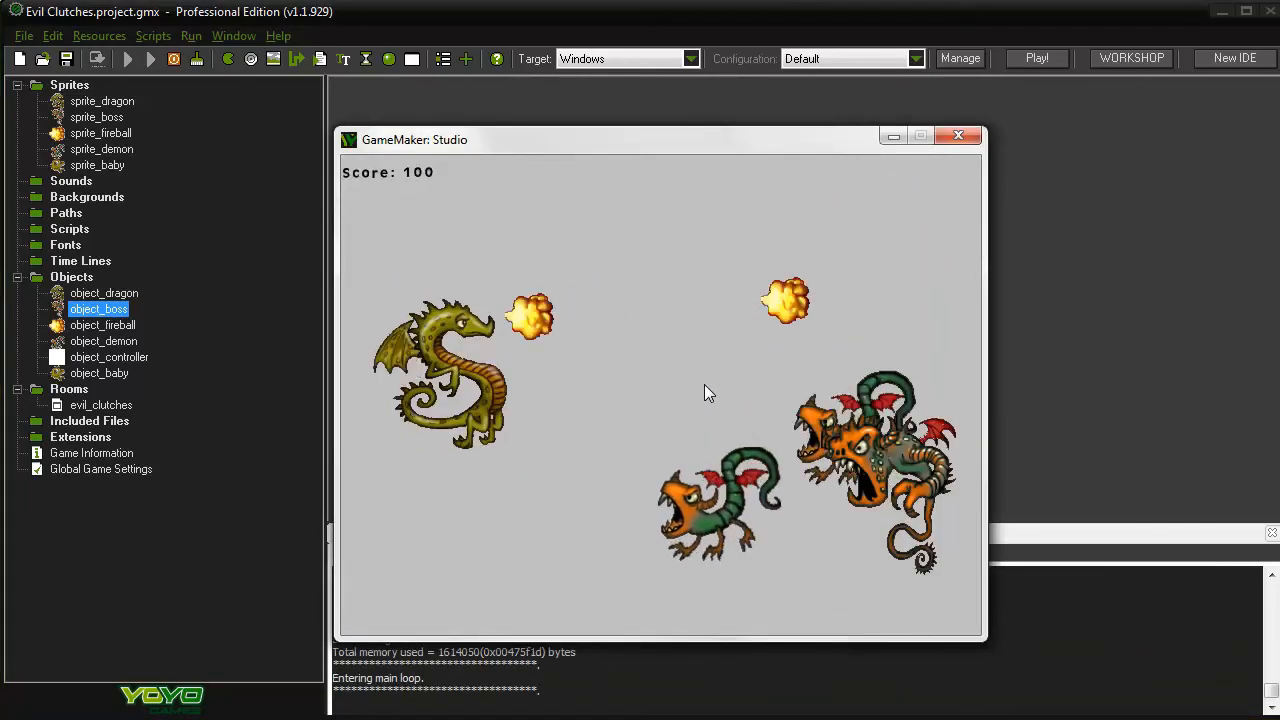
Play-test the game by flying the dragon, shooting fireballs at demons and catching baby dragons to check the scoring, and close the game
key("Down")
key("Up")
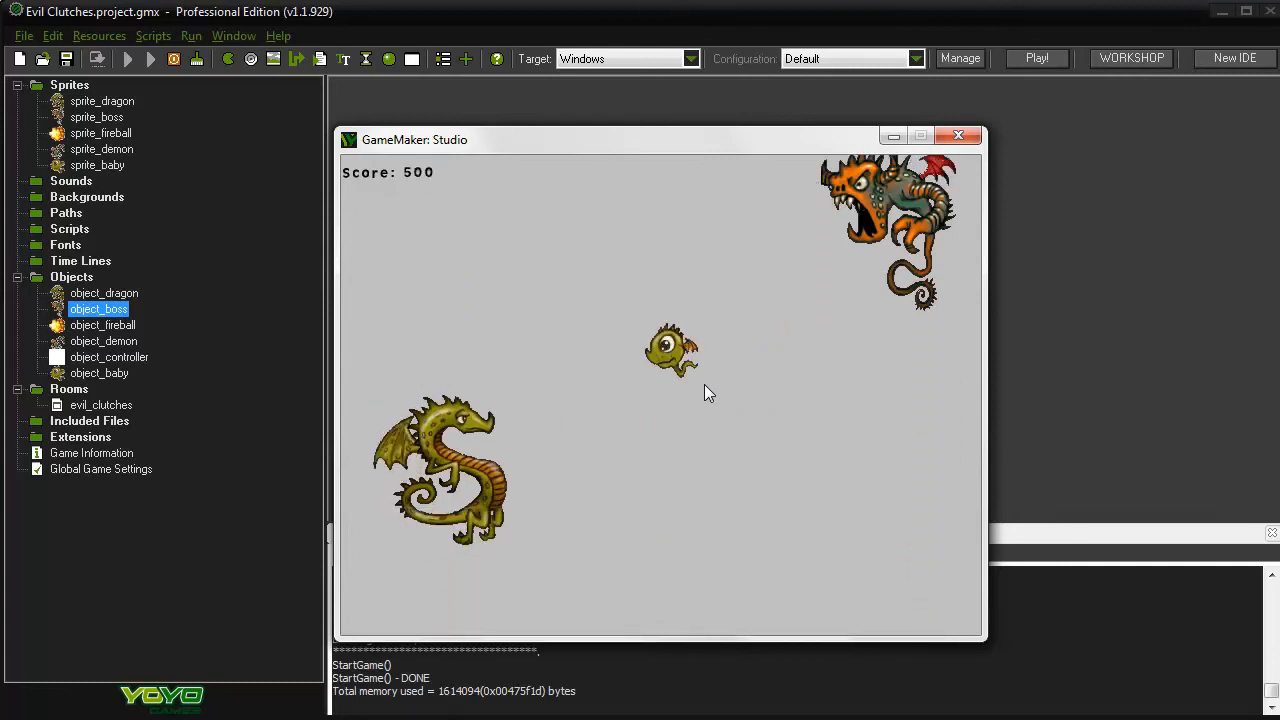
key("Up")
key("Up")
key("space")
key("Down")
key("Up")
key("Up")
key("space")
key("Down")
key("space")
key("space")
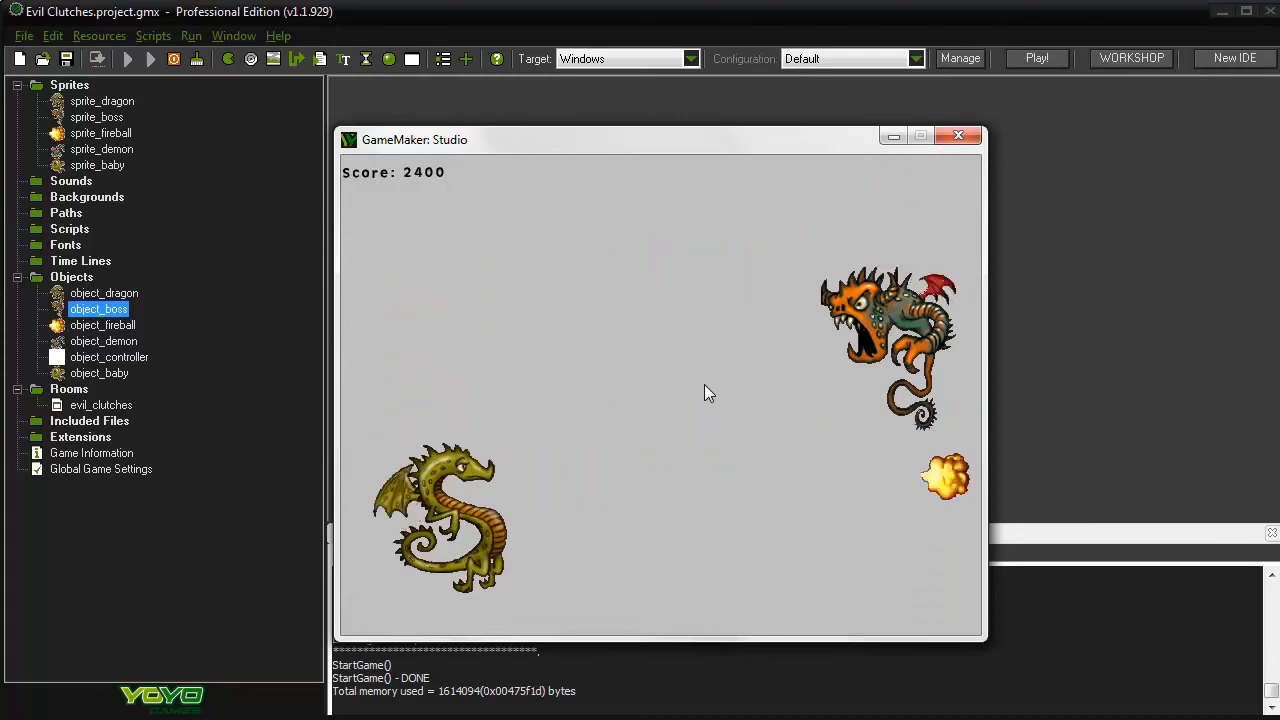
key("Up")
key("Down")
key("space")
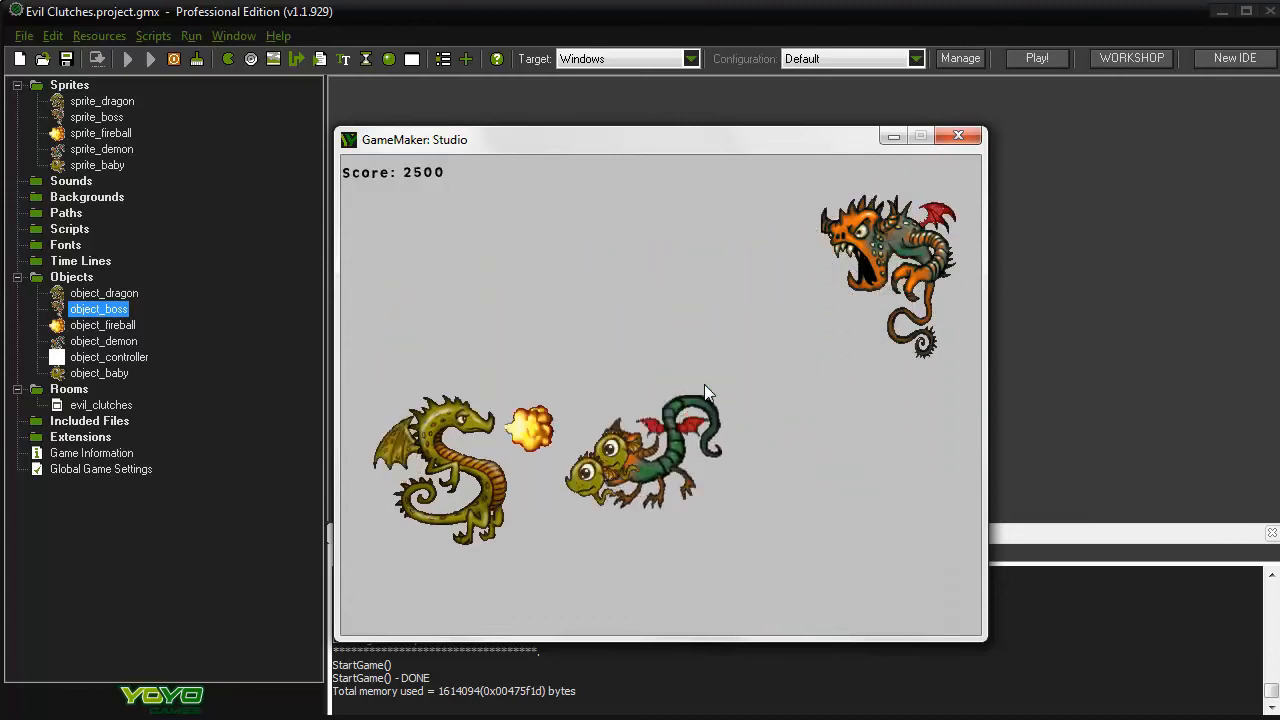
key("space")
key("space")
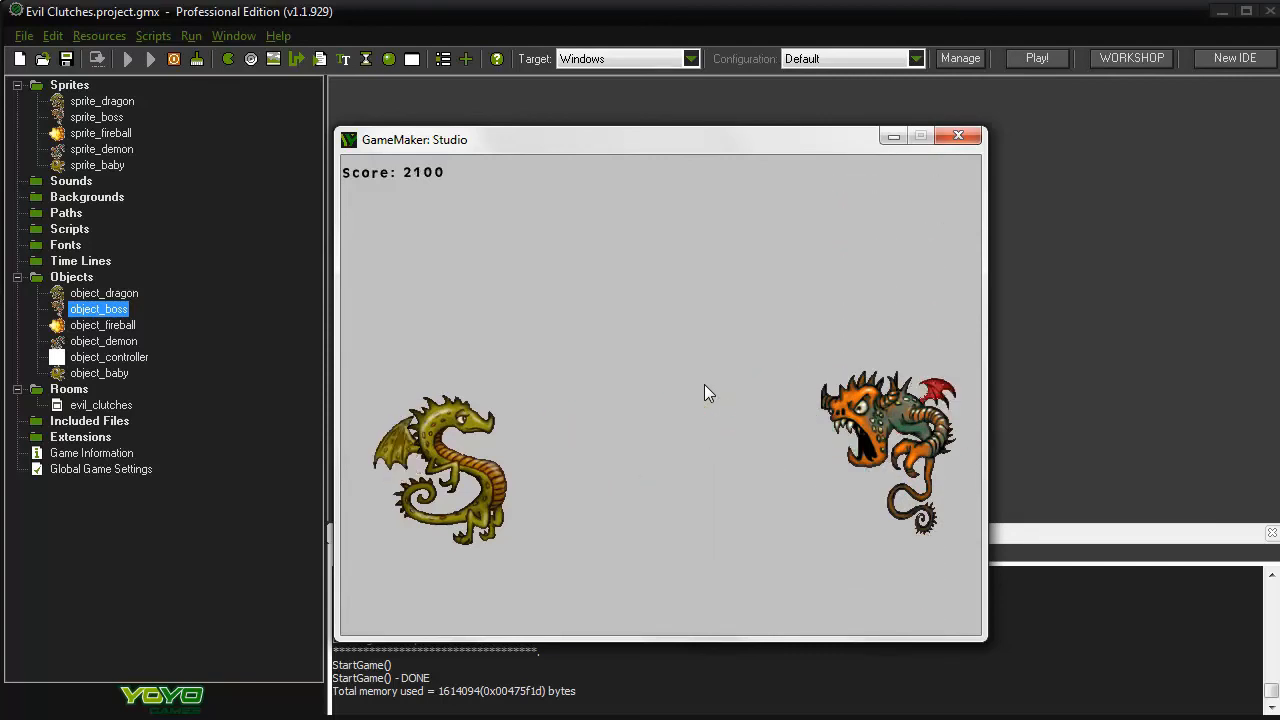
key("Up")
key("Down")
key("Up")
key("space")
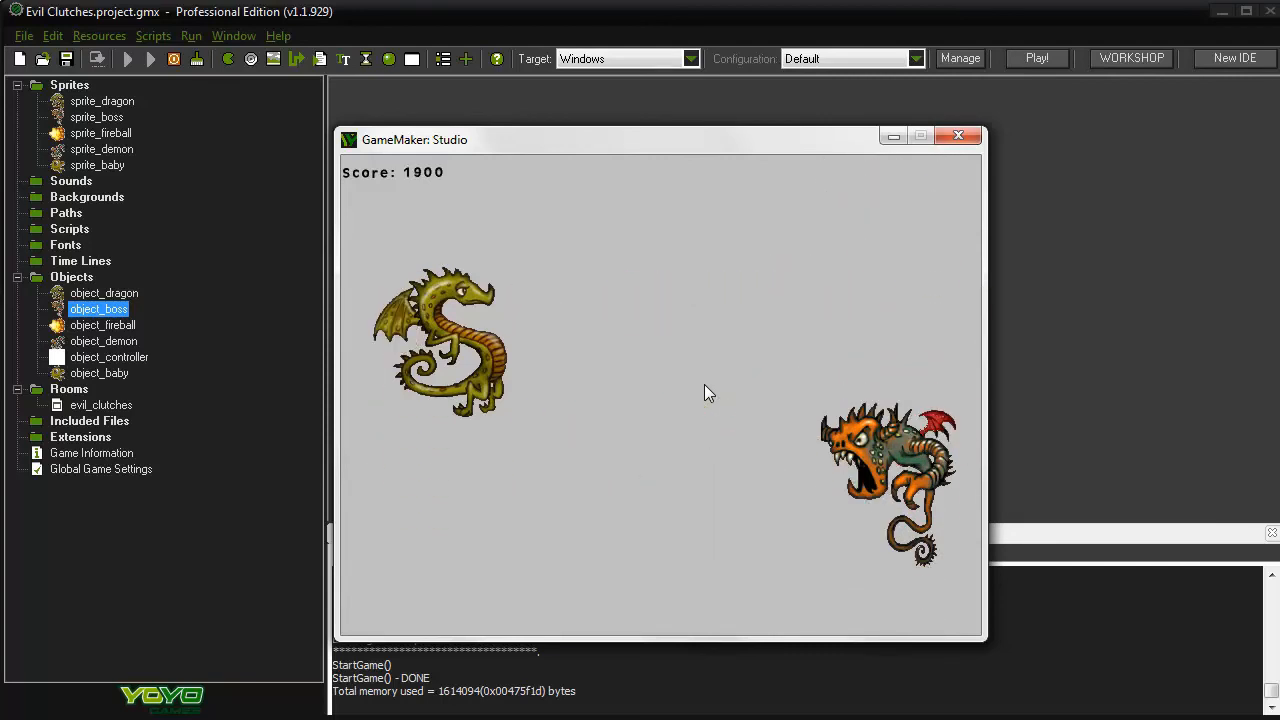
key("Down")
key("space")
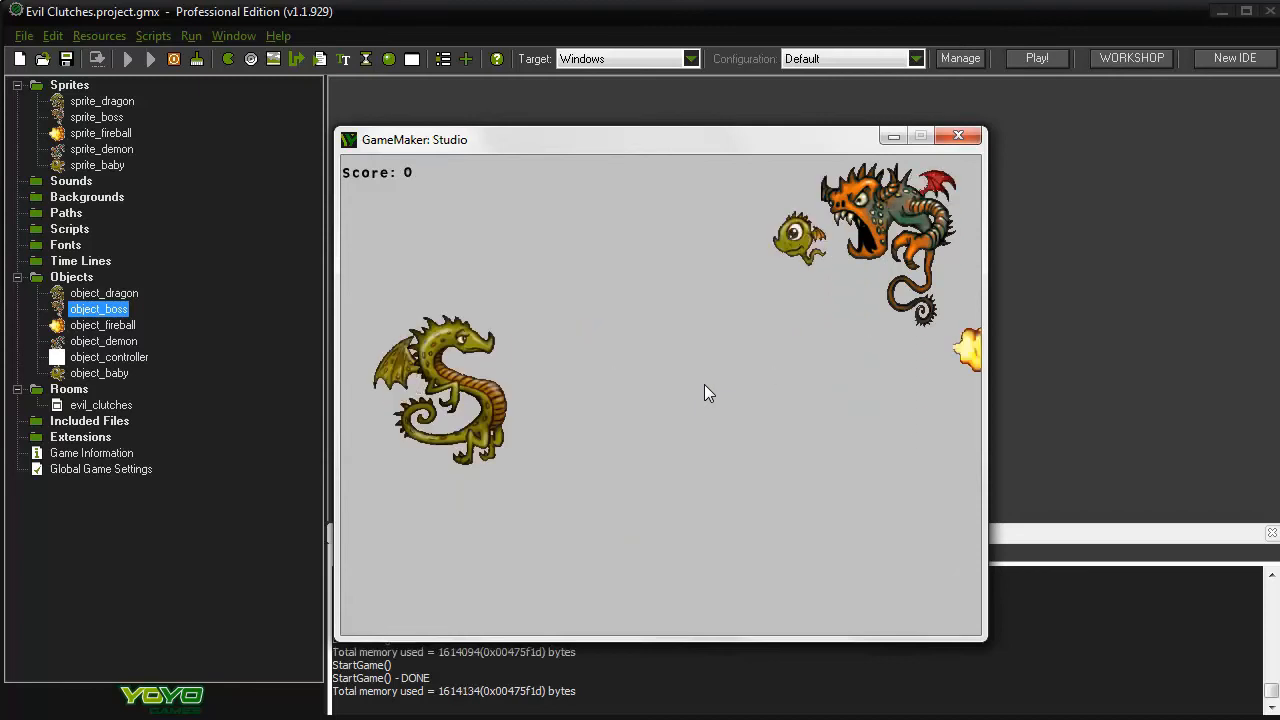
key("Up")
key("Down")
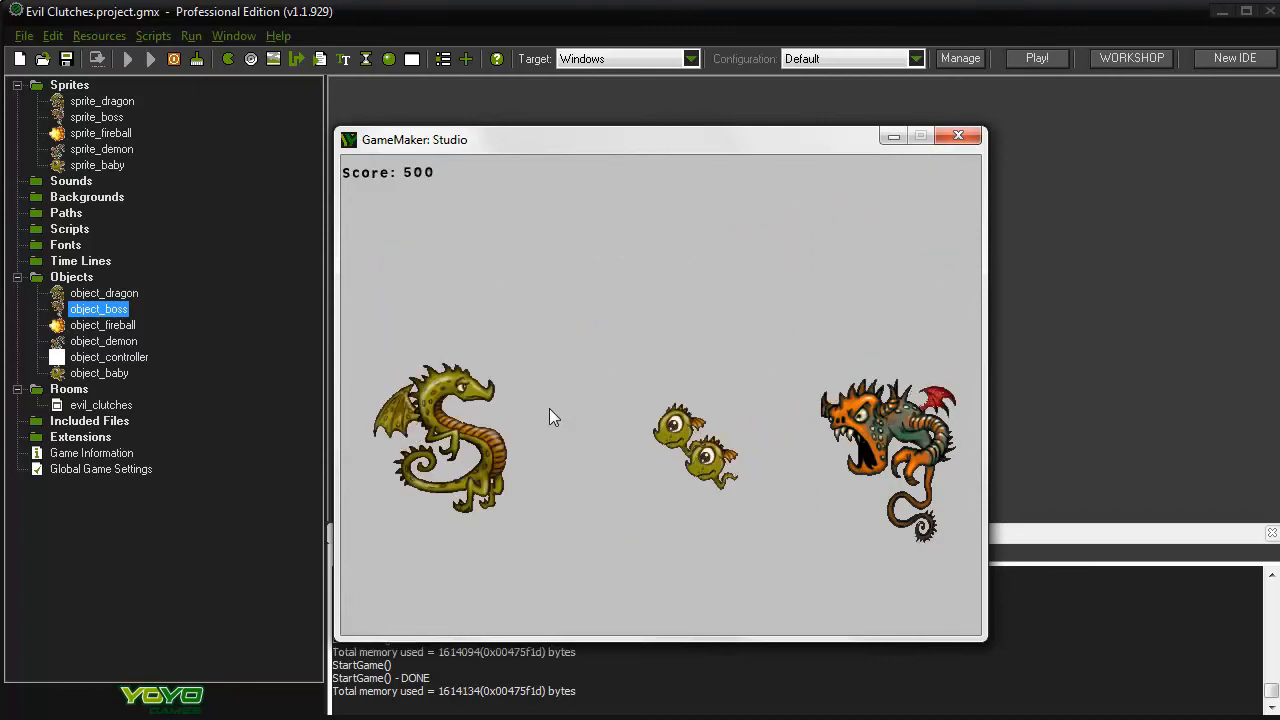
key("Down")
key("space")
key("space")
key("space")
key("space")
key("Up")
key("Up")
key("space")
key("space")
key("Down")
key("space")
key("Up")
key("space")
key("Up")
key("Down")
key("Up")
key("Down")
key("space")
key("space")
key("space")
key("Up")
key("Up")
key("Down")
key("Up")
key("space")
key("space")
key("Down")
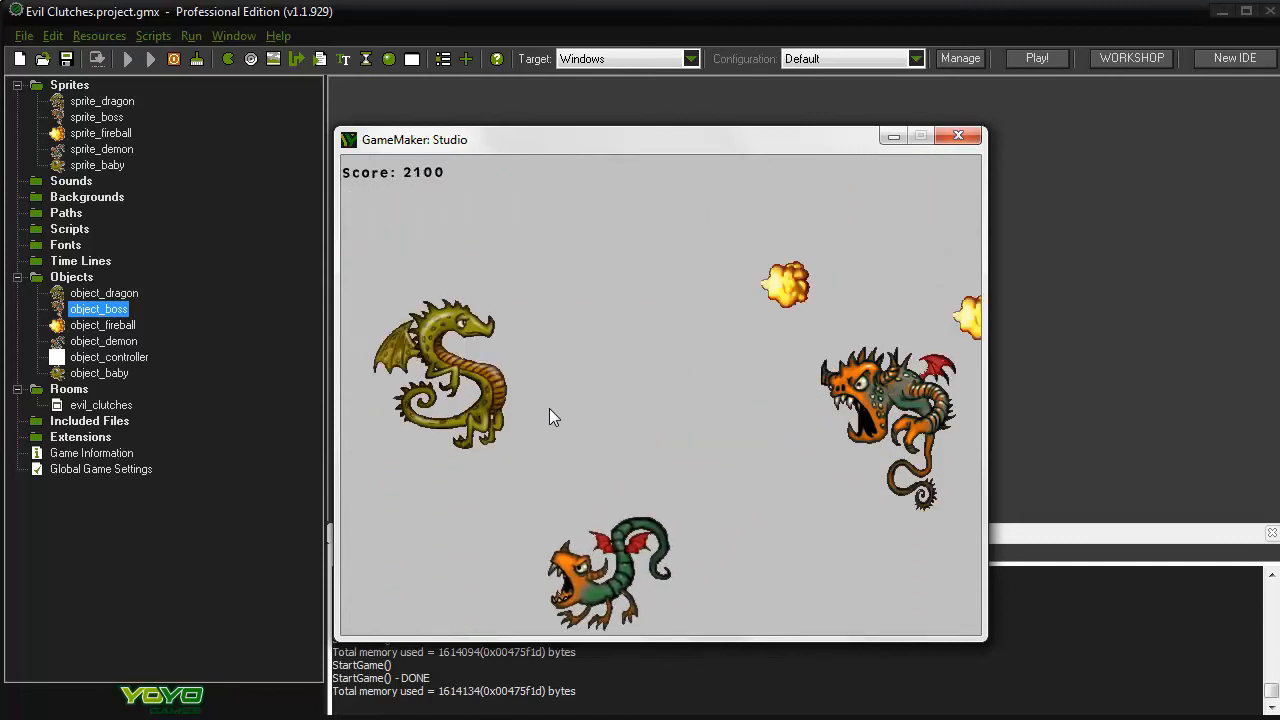
key("Up")
key("space")
key("space")
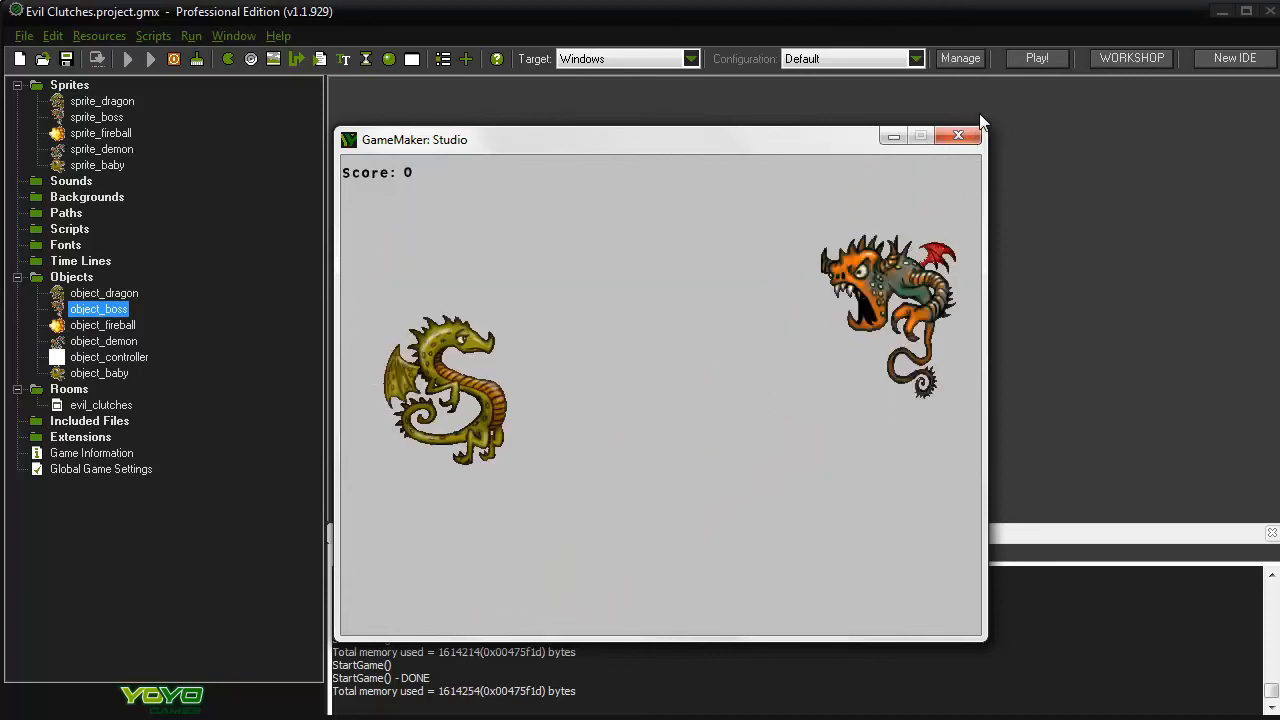
left_click(960, 140)
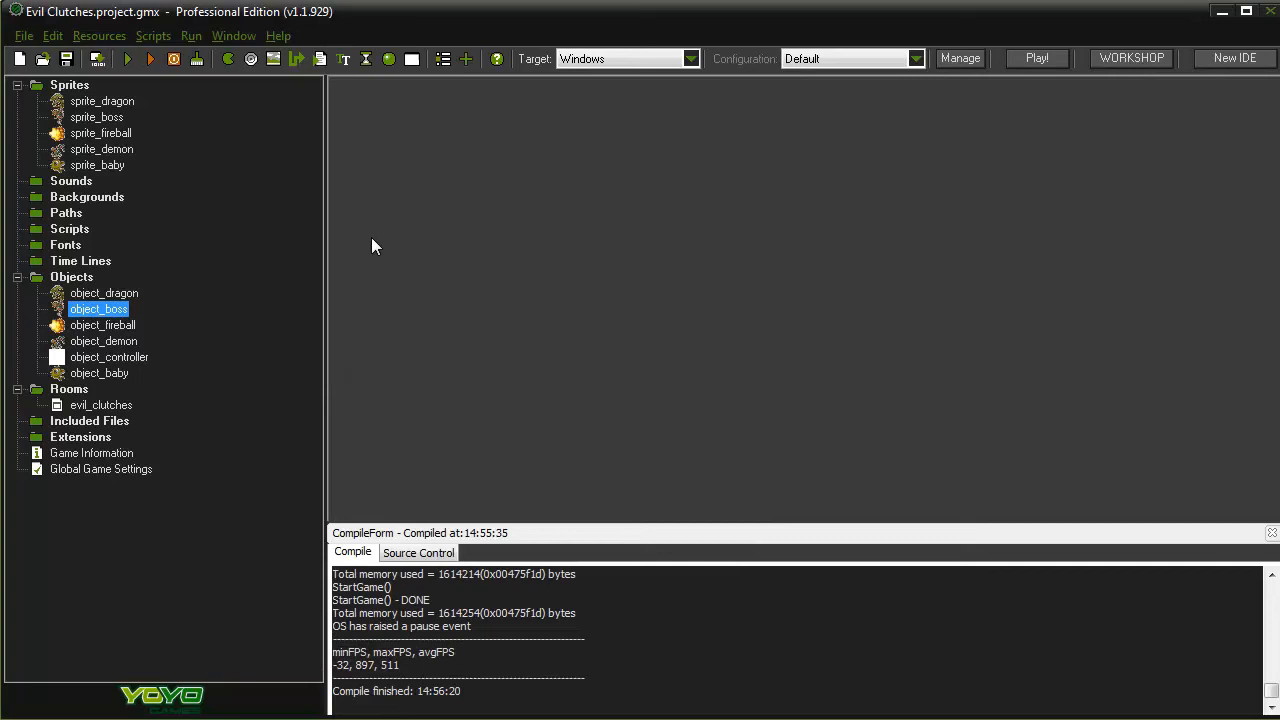
Create a new background resource named background_cave
left_click(99, 35)
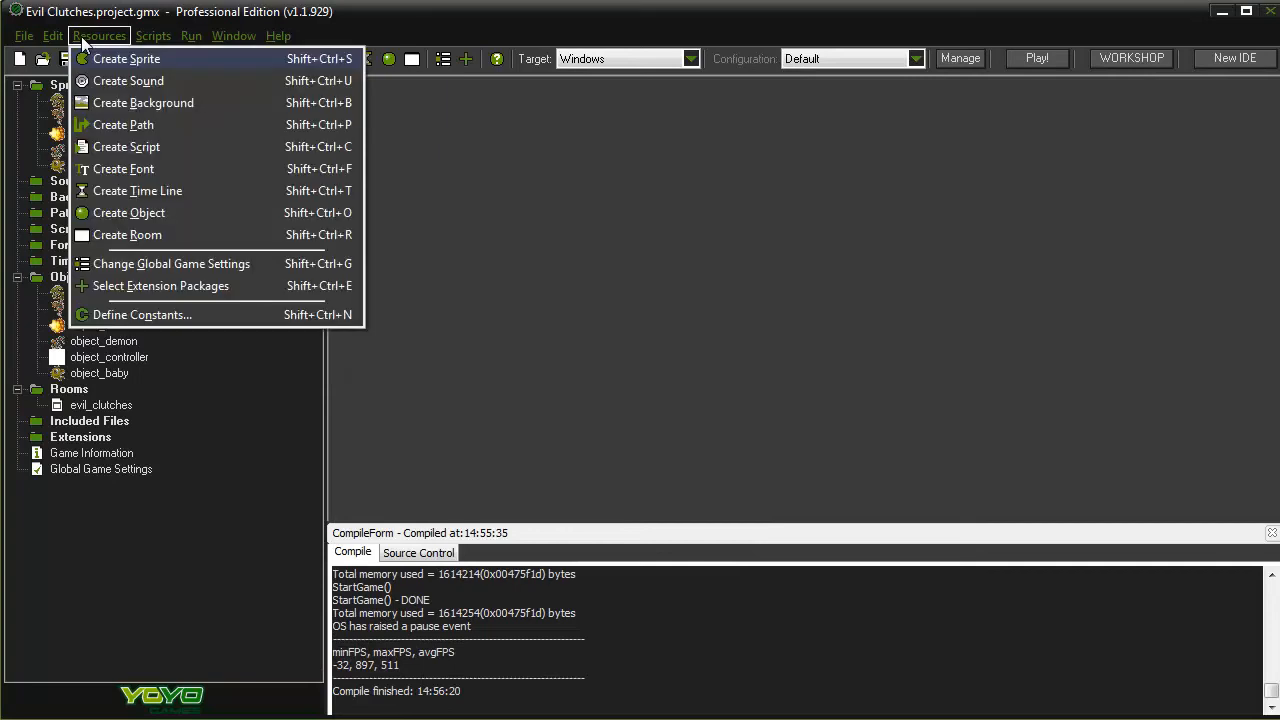
left_click(112, 110)
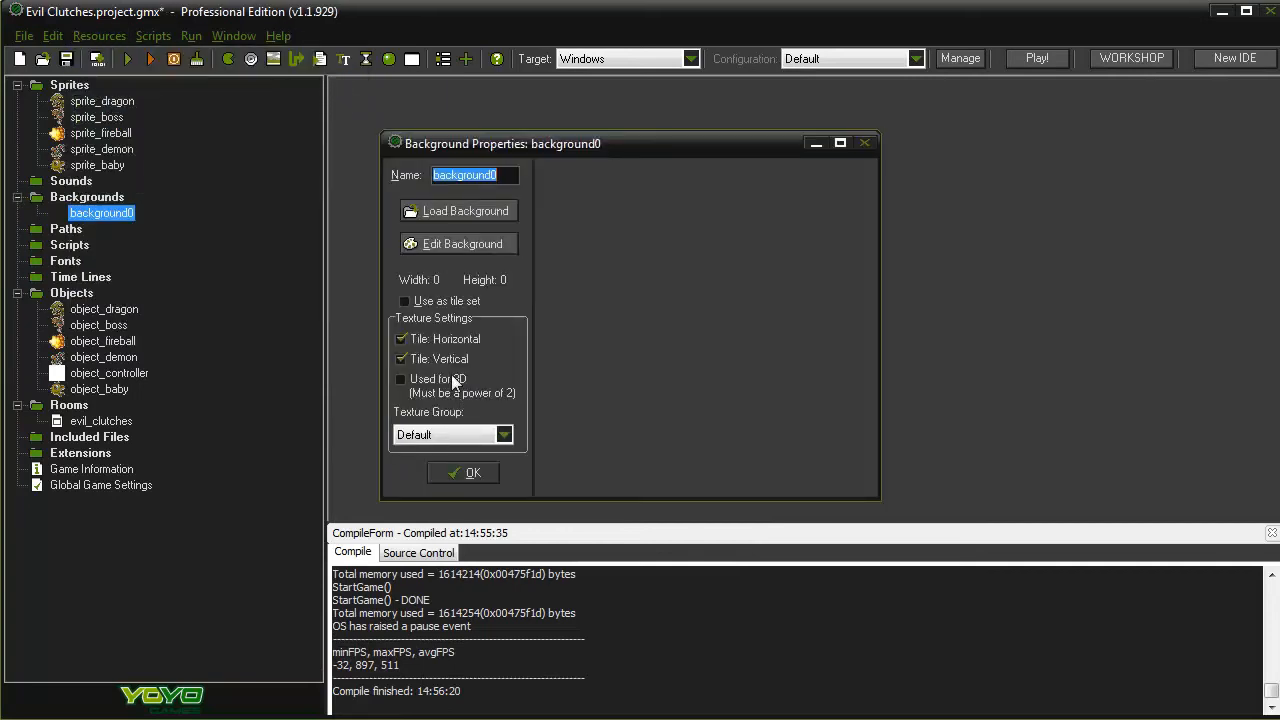
left_click(499, 174)
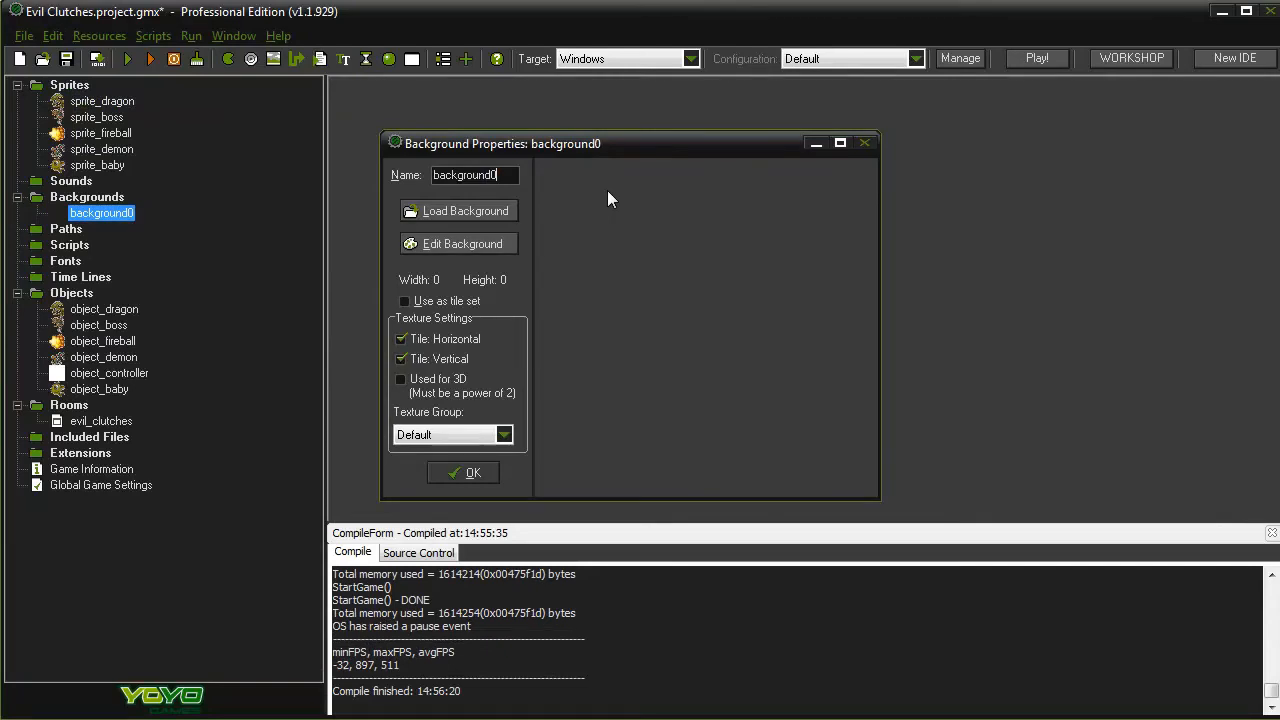
key("BackSpace")
type("_cave")
Load the Background image from the Chapter02 folder into background_cave and accept the background's properties
left_click(489, 210)
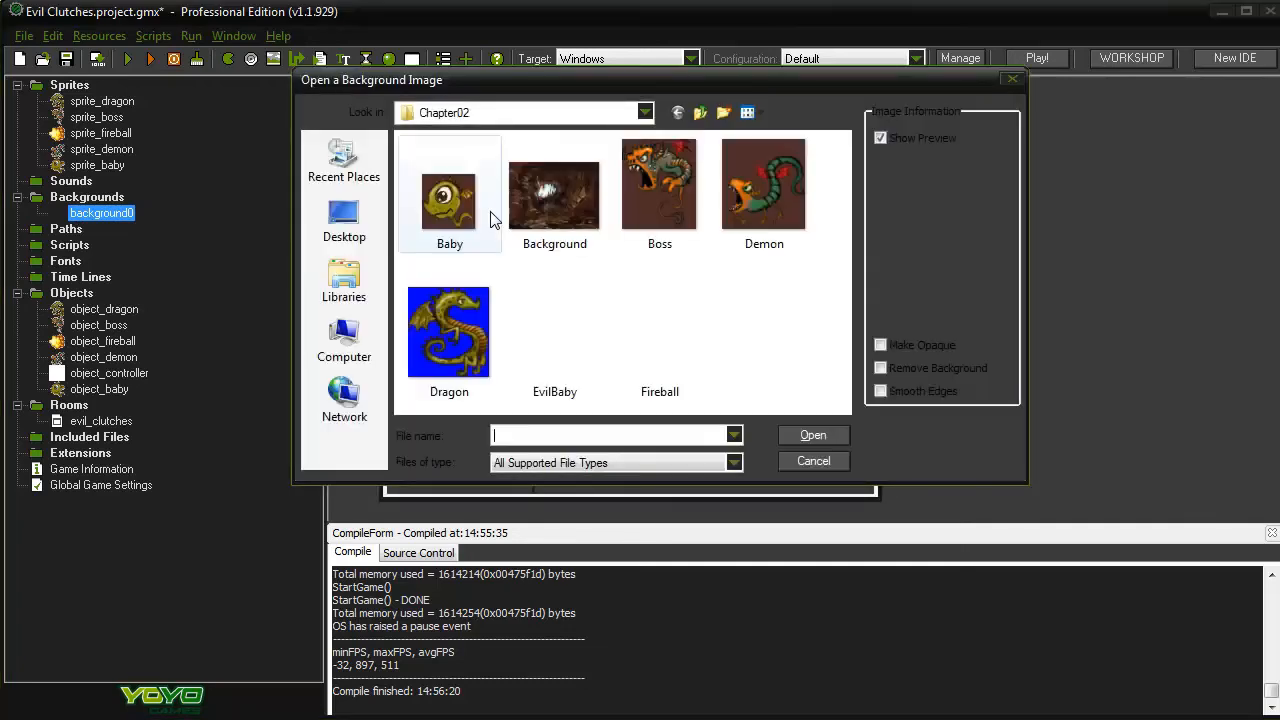
left_click(536, 221)
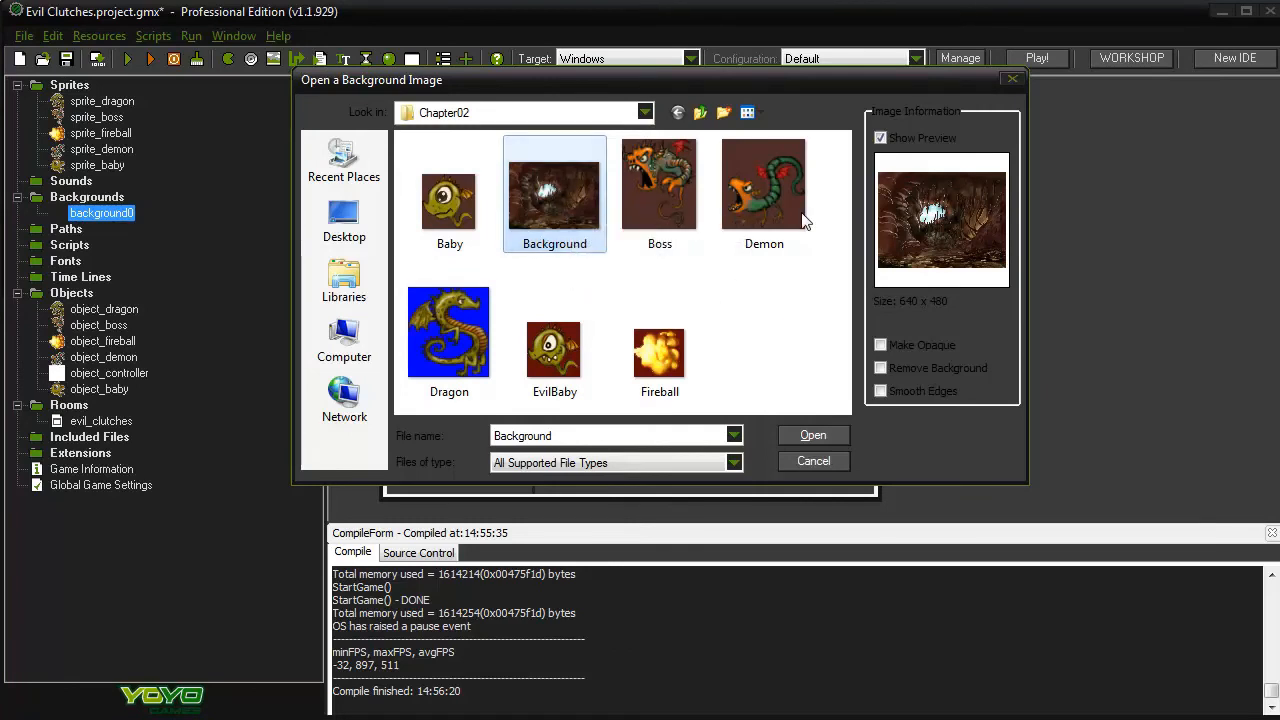
left_click(815, 435)
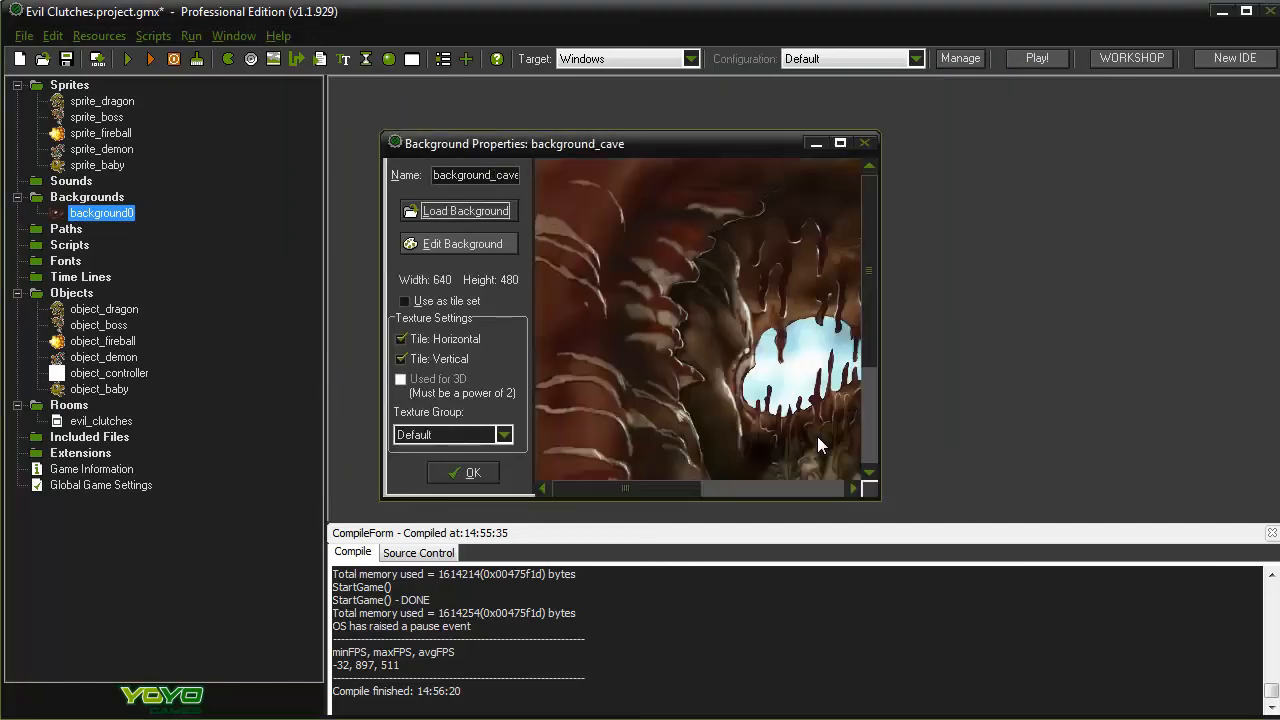
left_click_drag(878, 497, 1222, 498)
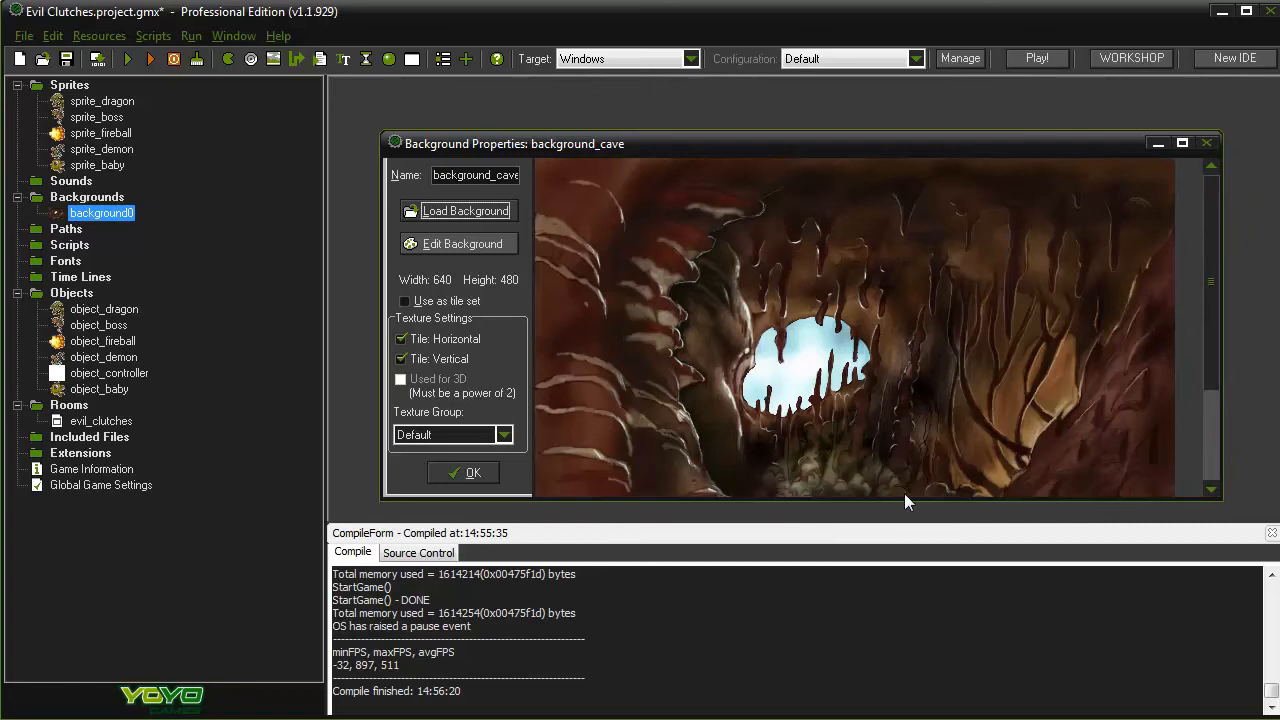
left_click(481, 479)
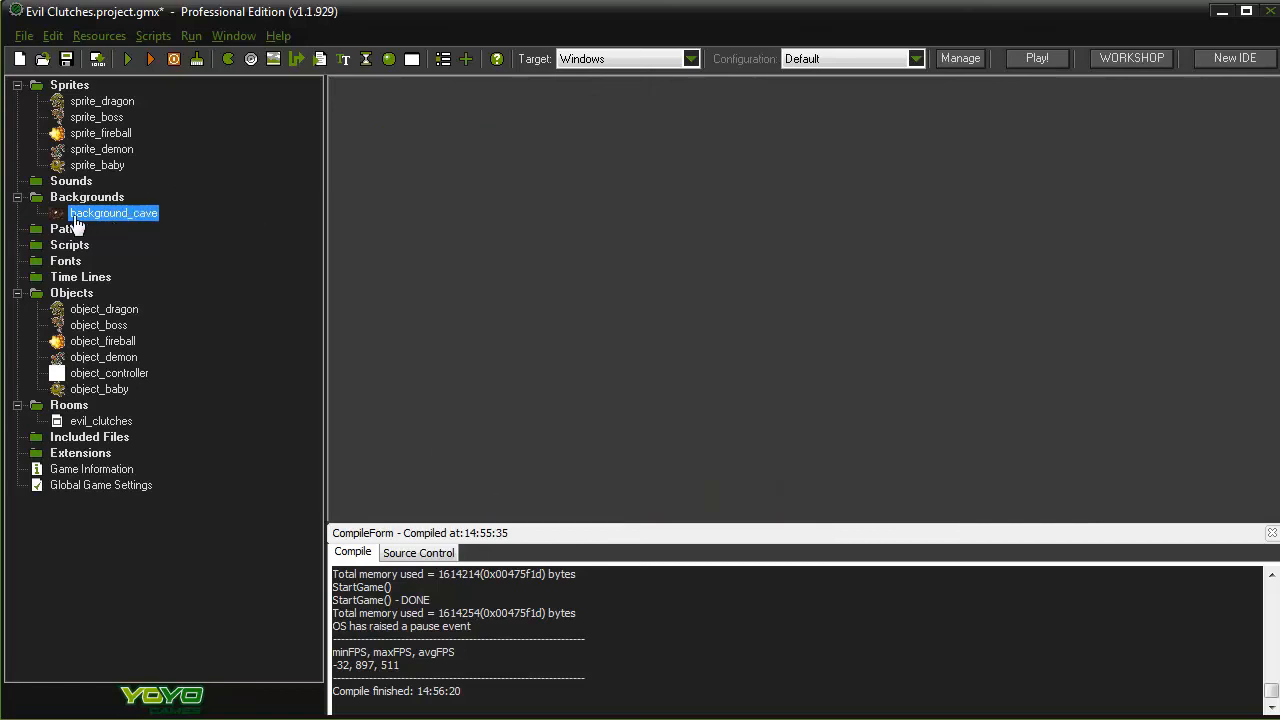
Assign background_cave as Background 0 of the evil_clutches room and check how it fills the room
double_click(112, 421)
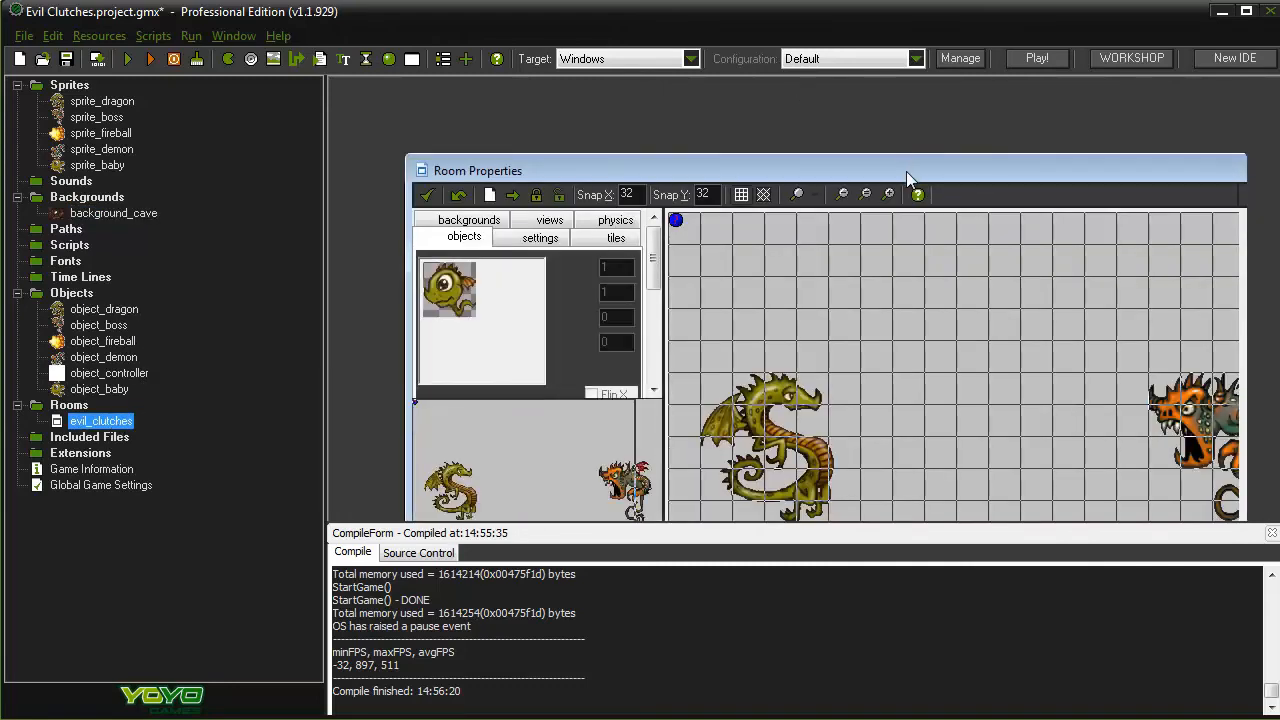
left_click_drag(923, 161, 857, 97)
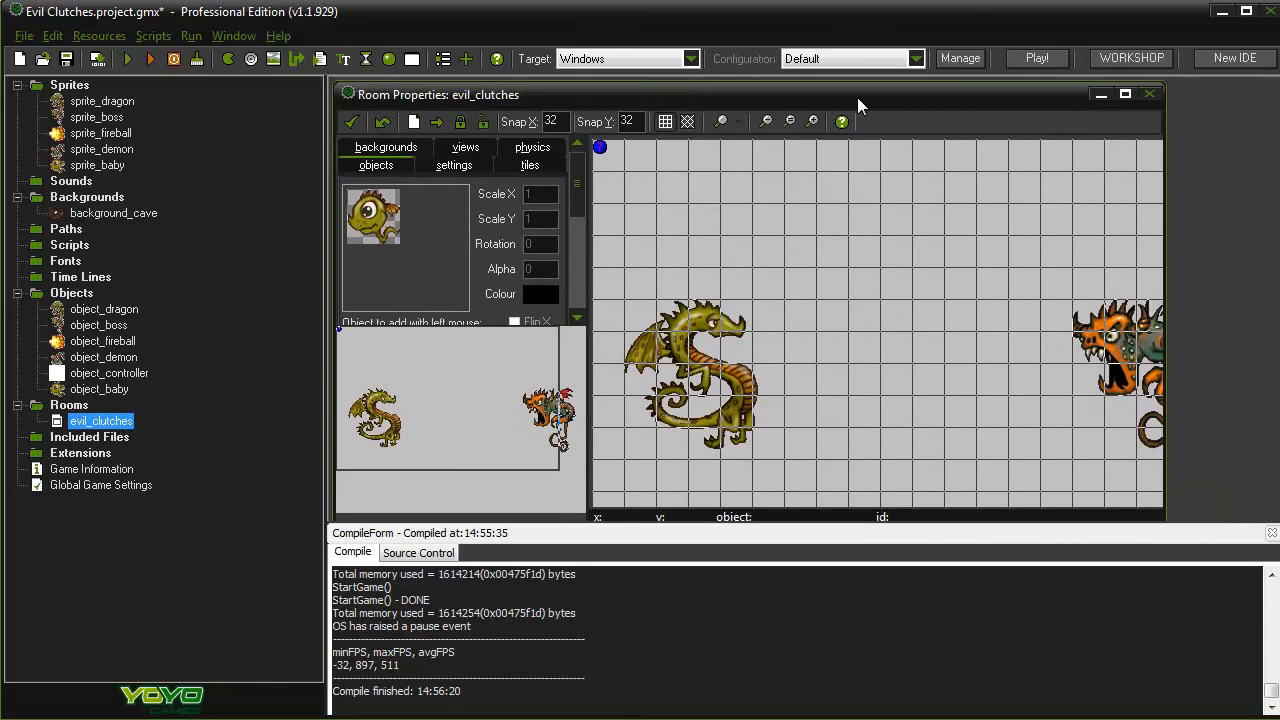
left_click(394, 150)
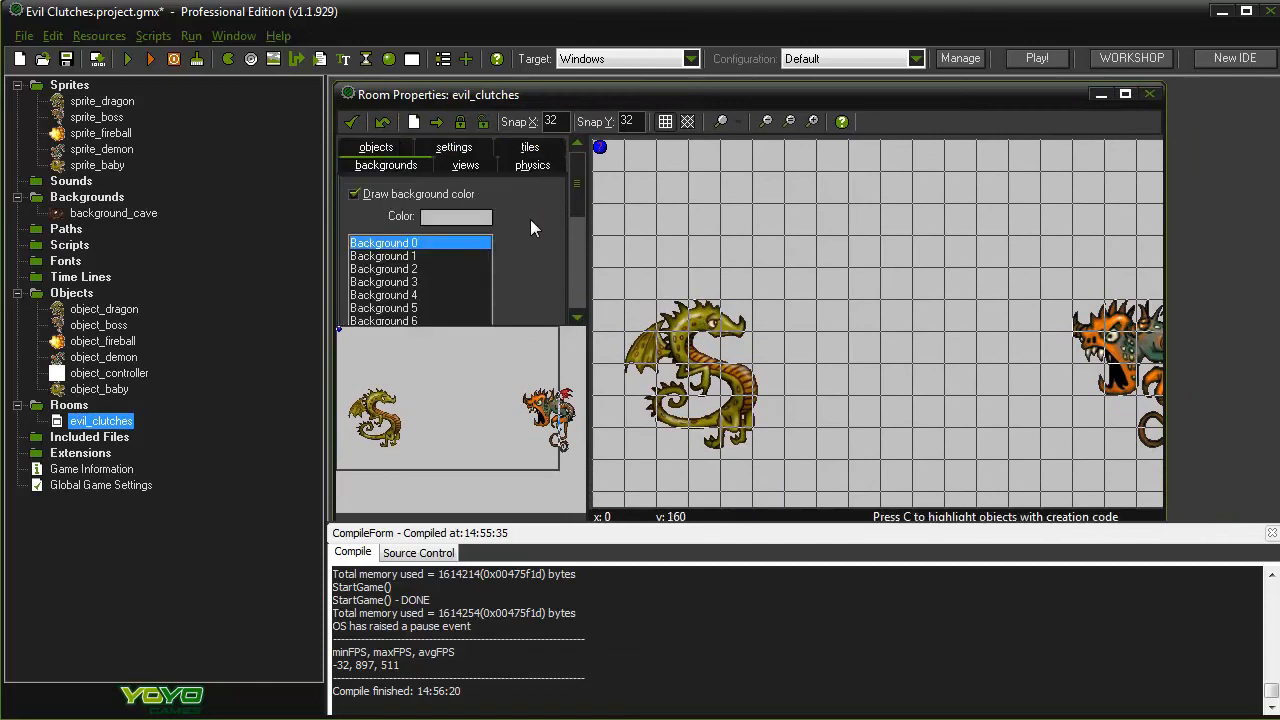
left_click_drag(578, 208, 573, 296)
left_click(579, 146)
left_click(580, 148)
left_click(580, 148)
left_click(580, 148)
left_click(580, 148)
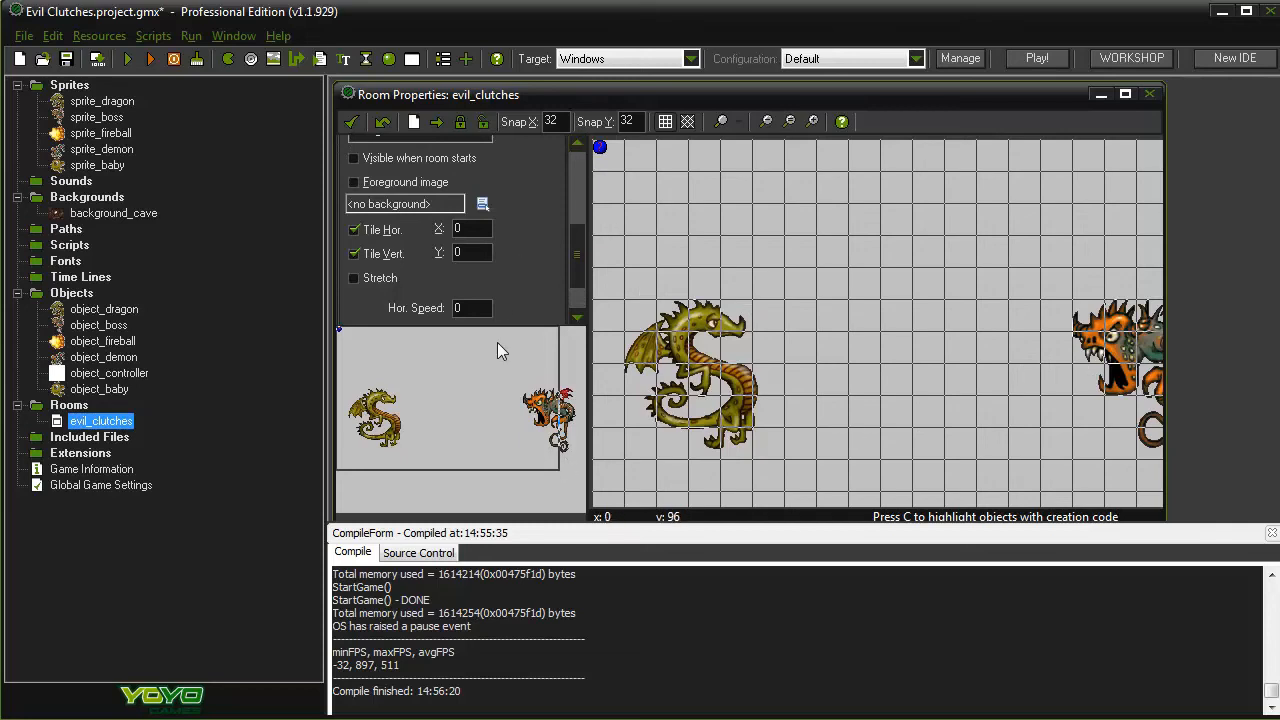
left_click_drag(579, 237, 576, 225)
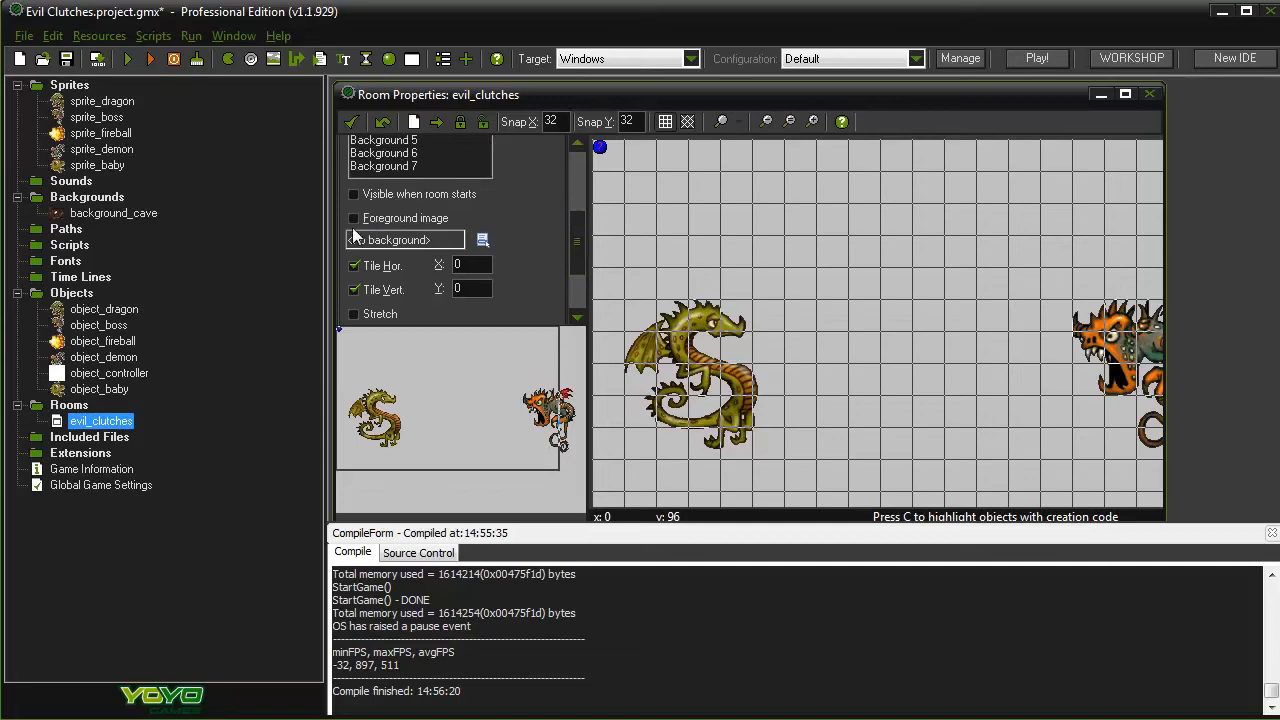
left_click(482, 240)
left_click(545, 270)
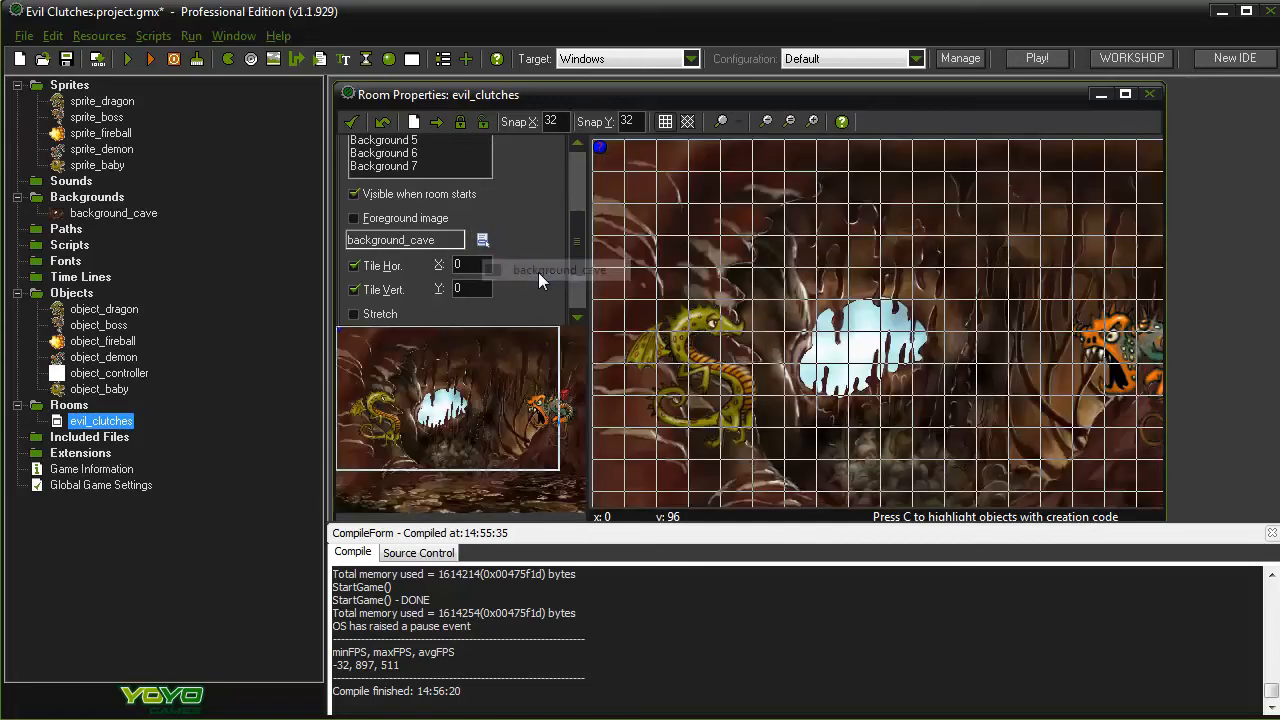
mouse_move(483, 390)
left_mouse_down()
mouse_move(540, 403)
mouse_move(538, 491)
mouse_move(449, 502)
mouse_move(371, 428)
mouse_move(472, 409)
left_mouse_up()
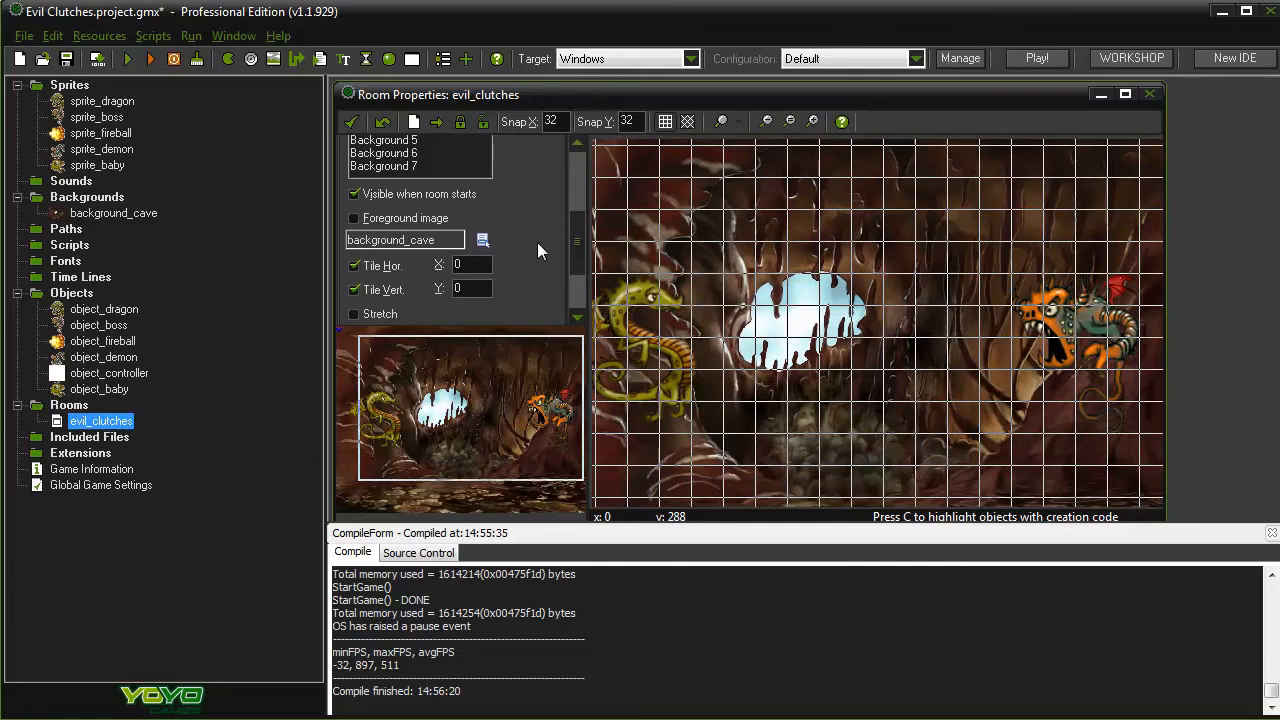
Check the evil_clutches room's width and height settings and accept the room properties
left_click_drag(575, 243, 586, 172)
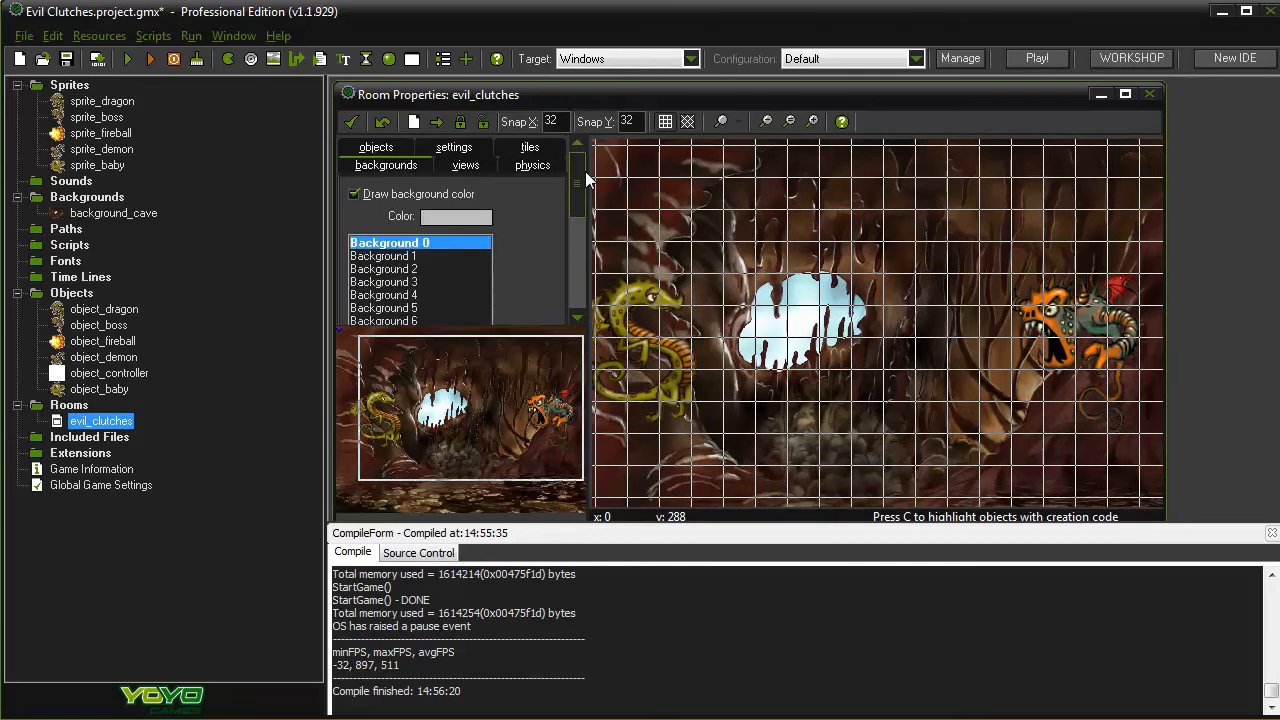
left_click(440, 149)
left_click_drag(443, 229, 346, 234)
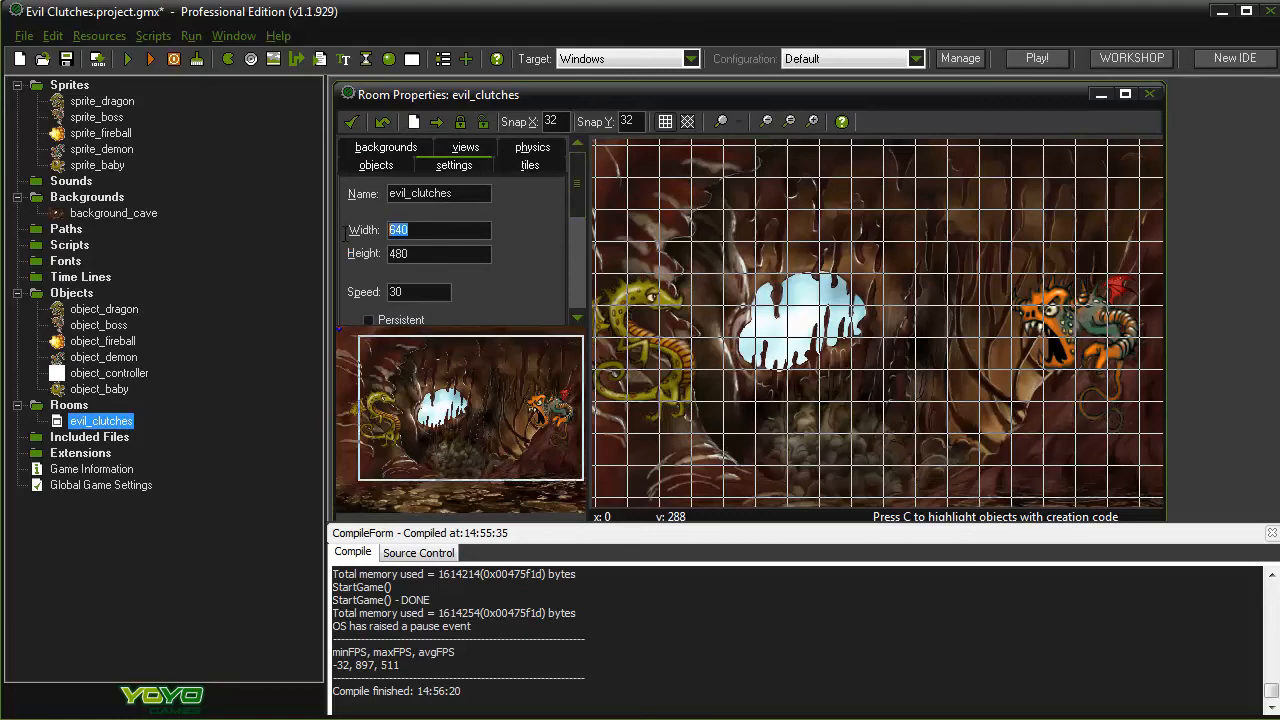
mouse_move(432, 255)
left_mouse_down()
mouse_move(369, 243)
mouse_move(372, 228)
mouse_move(411, 243)
left_mouse_up()
left_click_drag(432, 253, 390, 253)
left_click(351, 121)
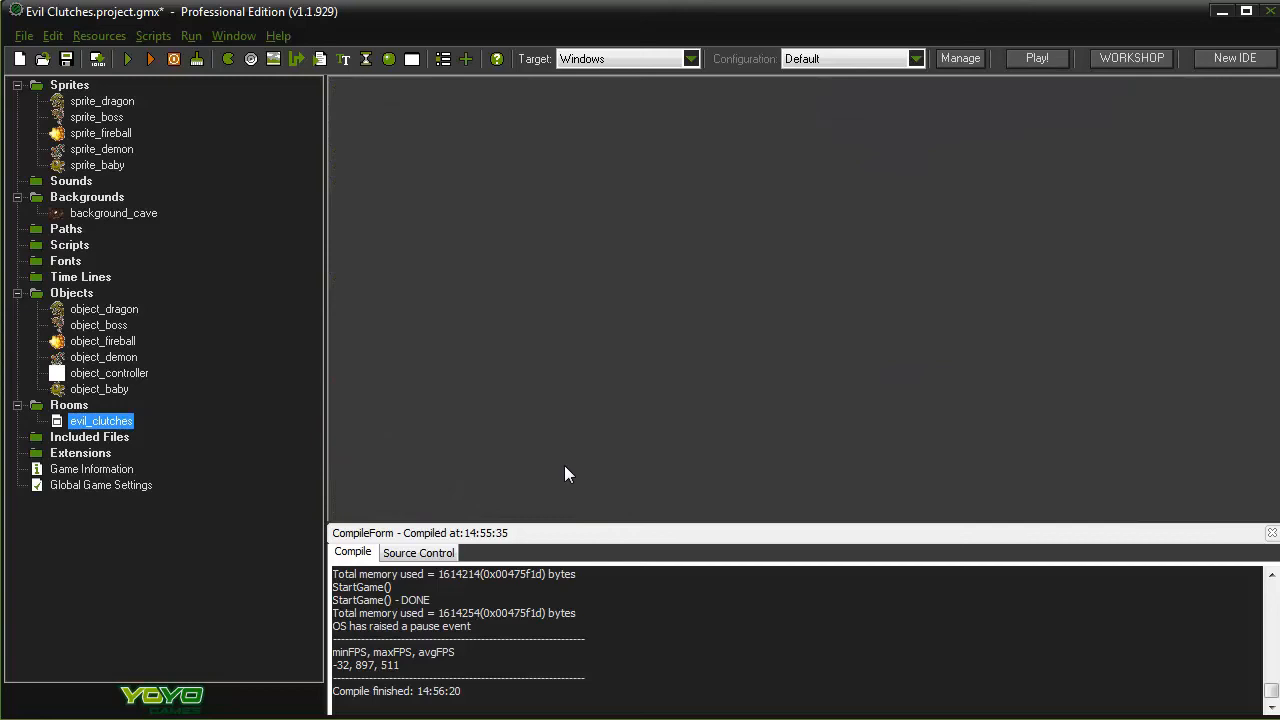
Create a new sound resource, set its kind to background music and load the Music file from the Chapter02 folder
left_click(97, 41)
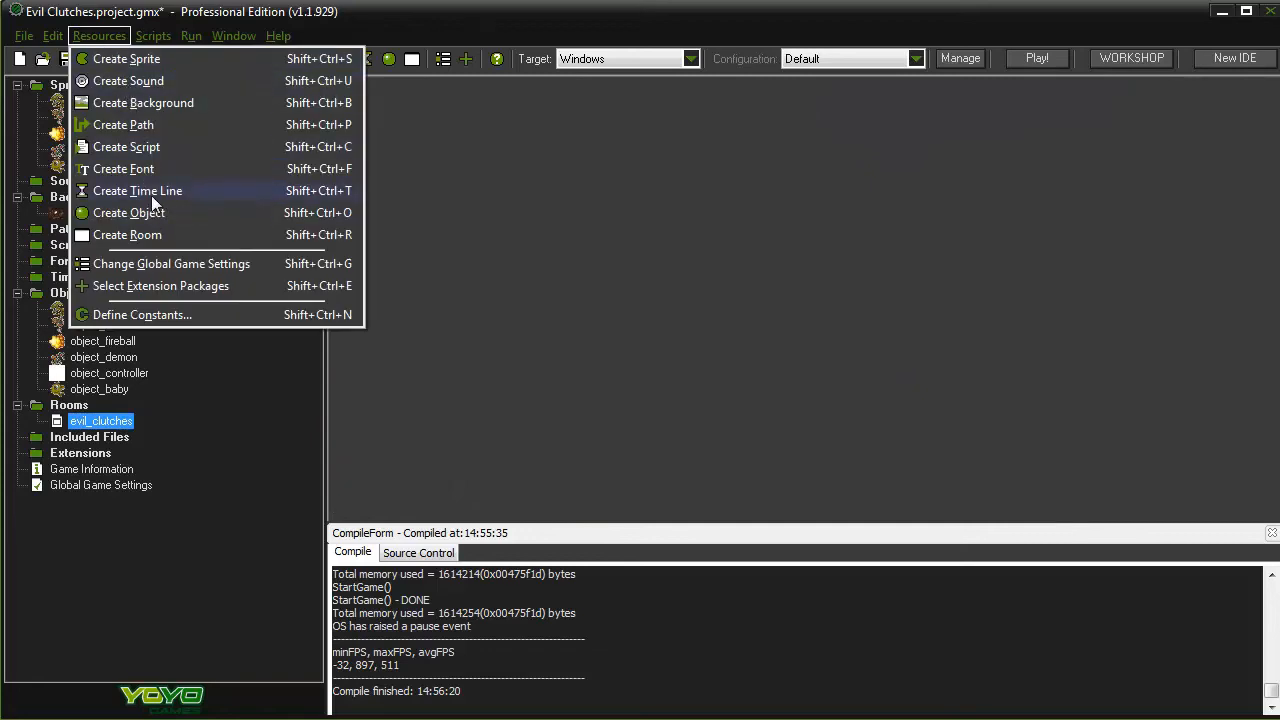
left_click(147, 86)
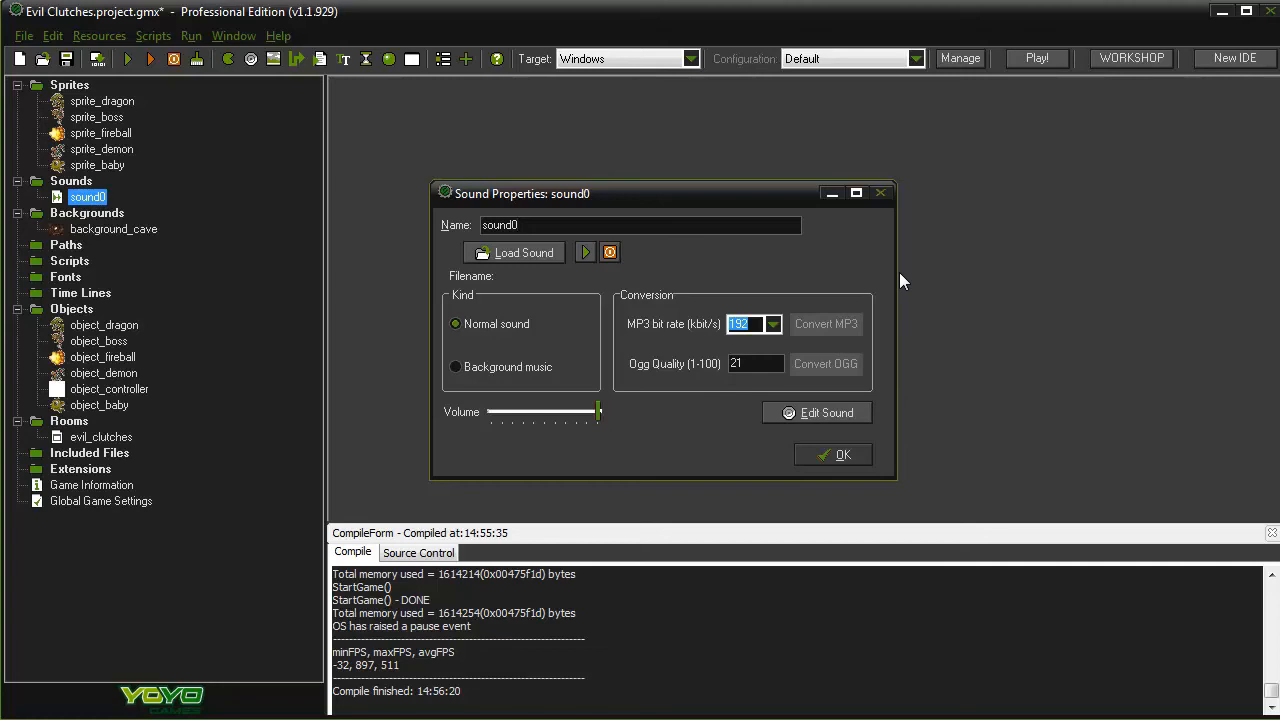
key("BackSpace")
type("_music")
left_click(455, 367)
left_click(522, 259)
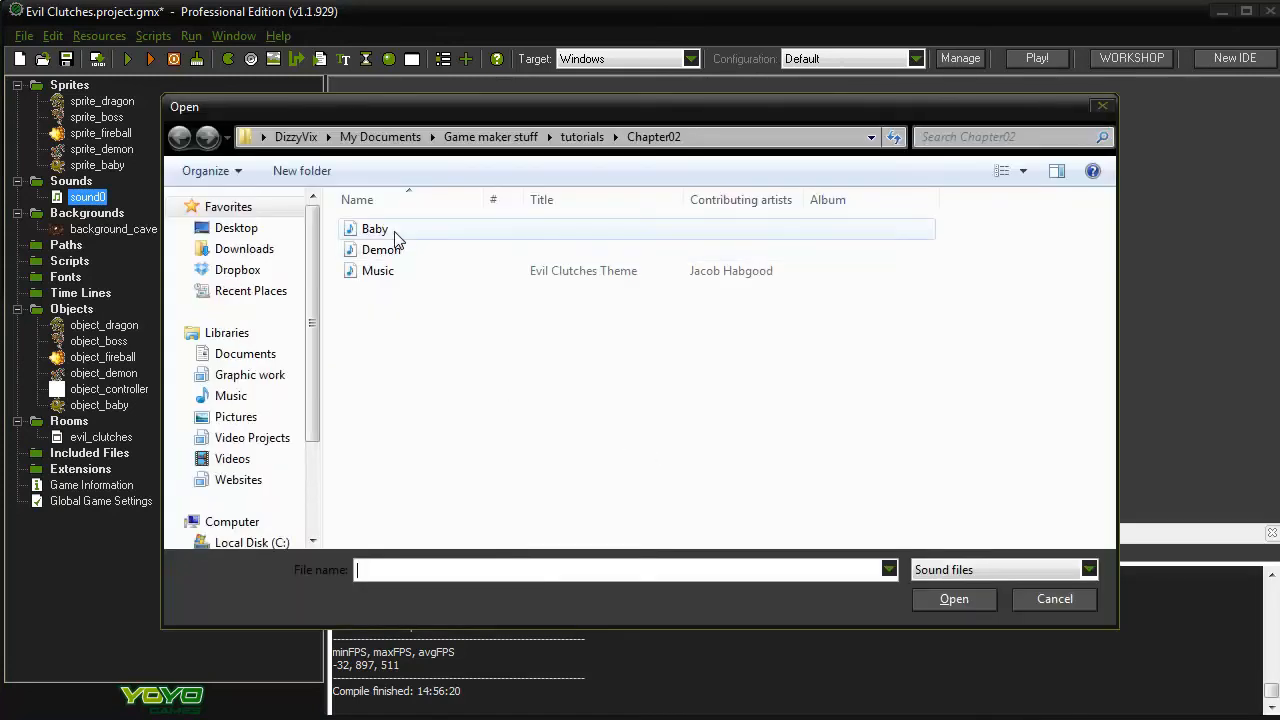
left_click(407, 274)
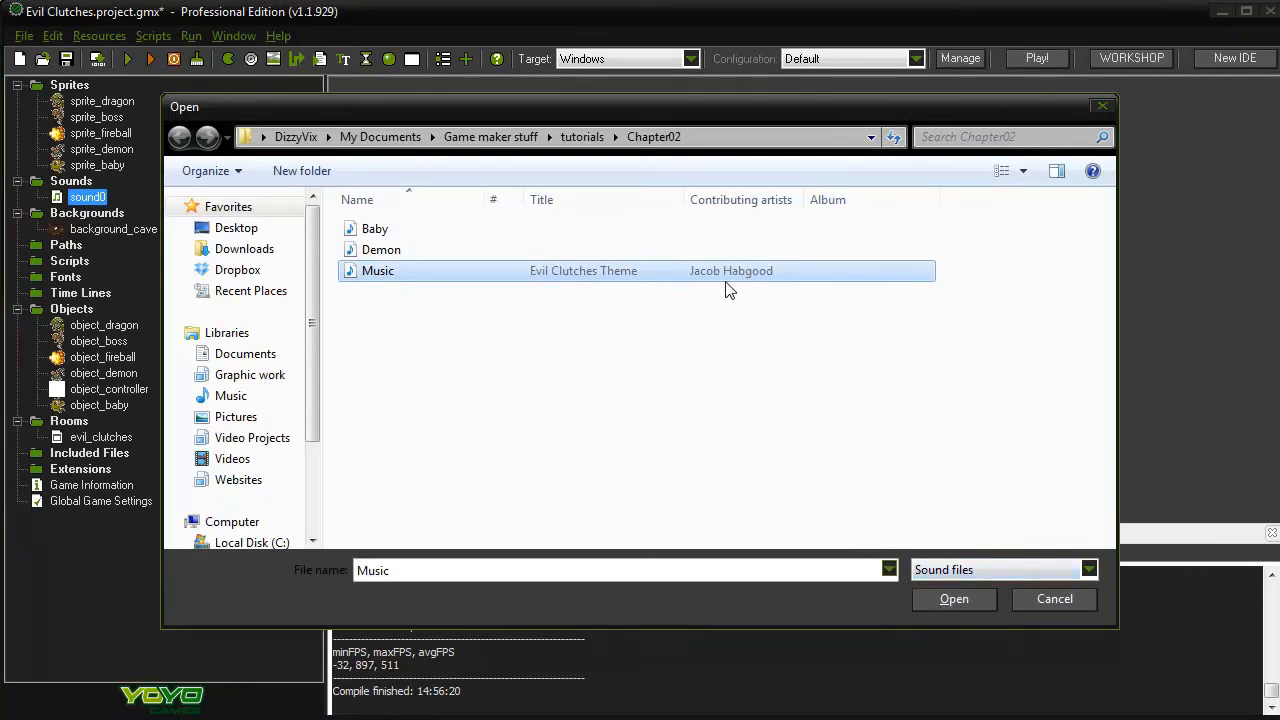
left_click(955, 598)
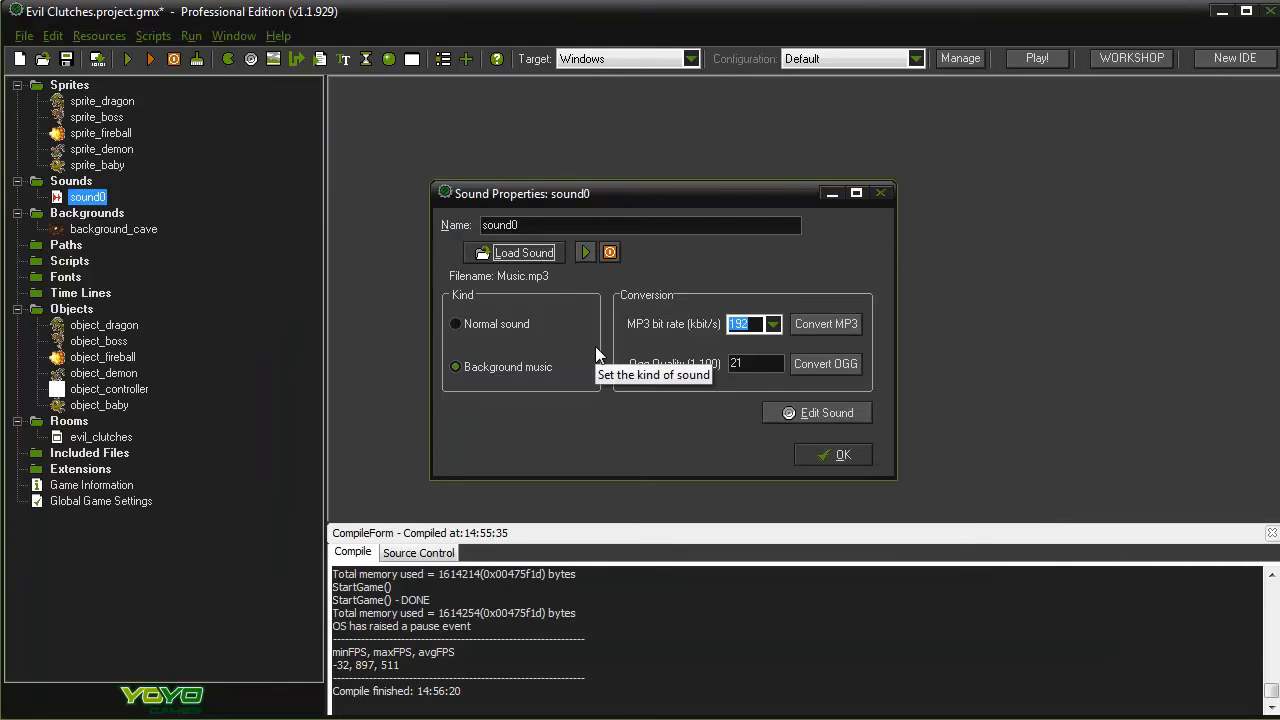
Preview the loaded music, name the sound sound_music and accept its properties
left_click(581, 255)
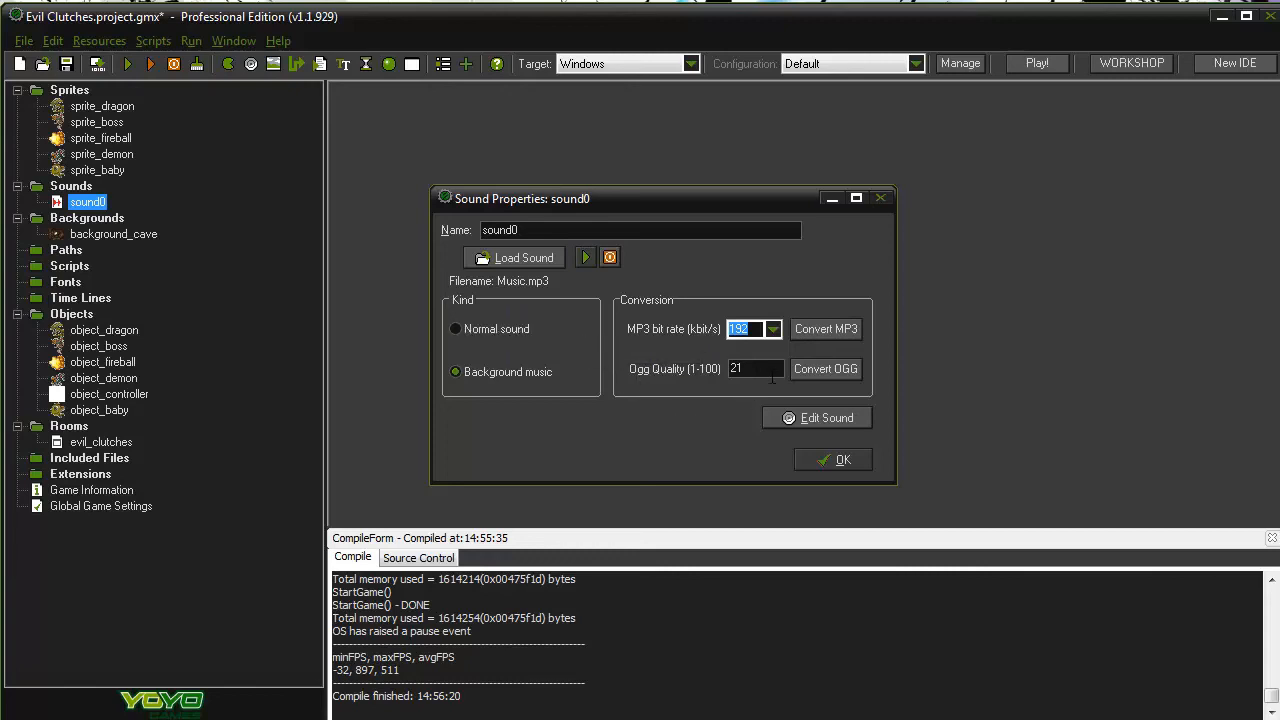
key("BackSpace")
type("_music")
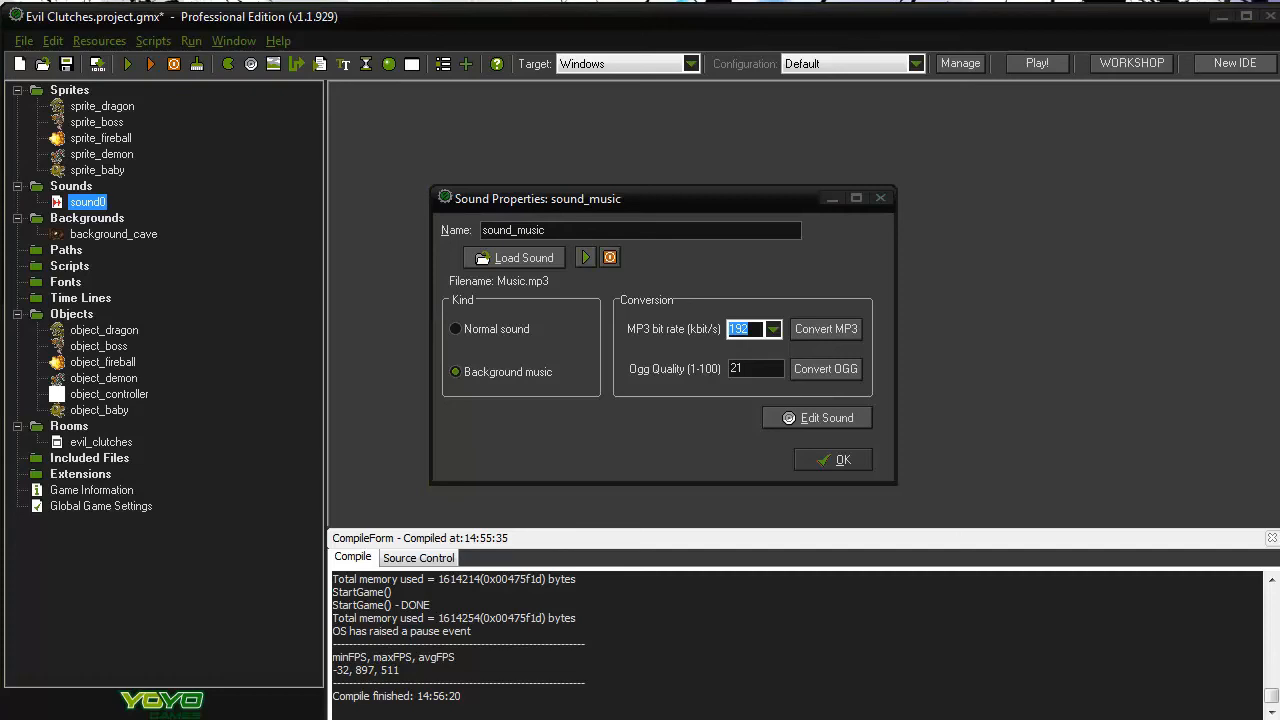
left_click(811, 455)
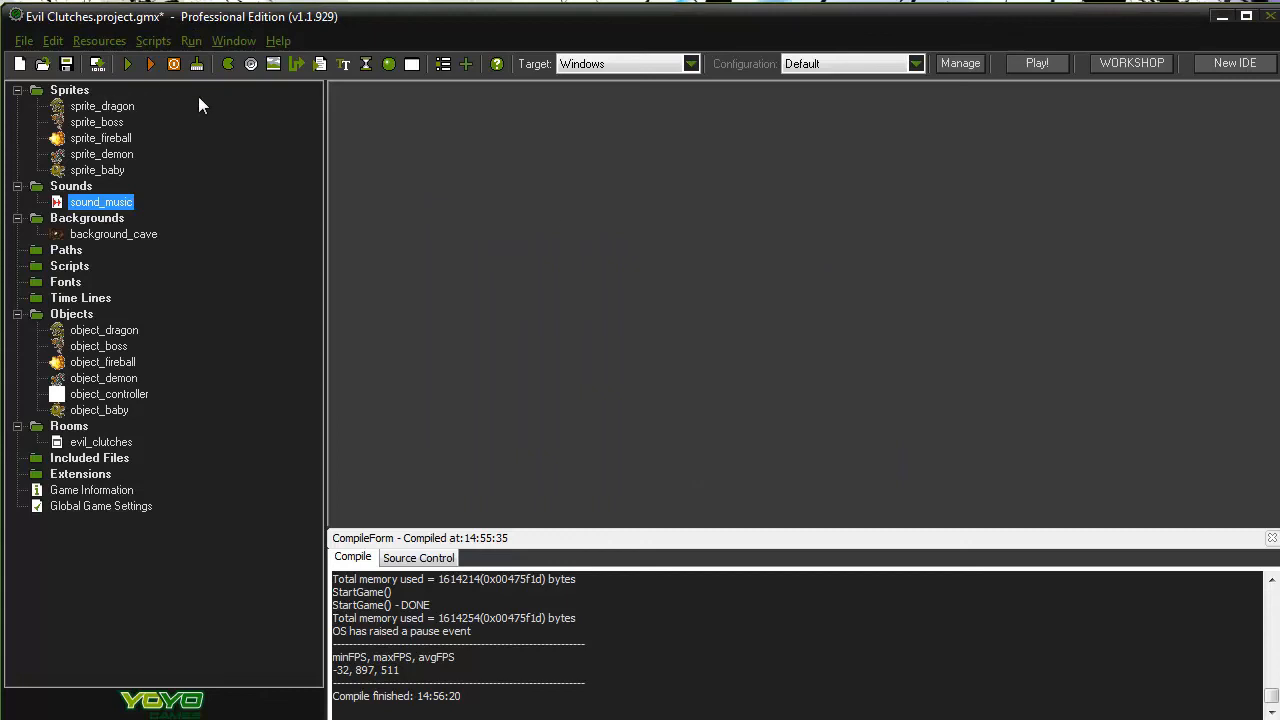
Create a second sound resource and load the Baby file from the Chapter02 folder into it
left_click(250, 65)
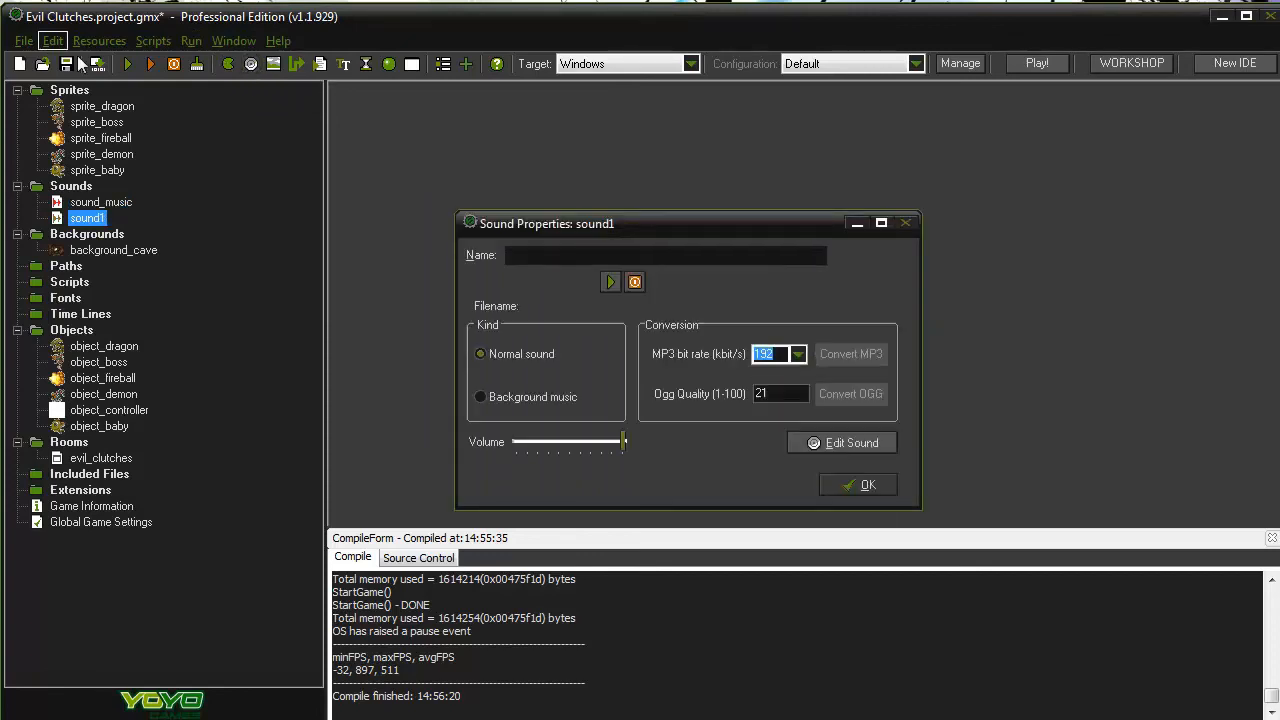
left_click(99, 41)
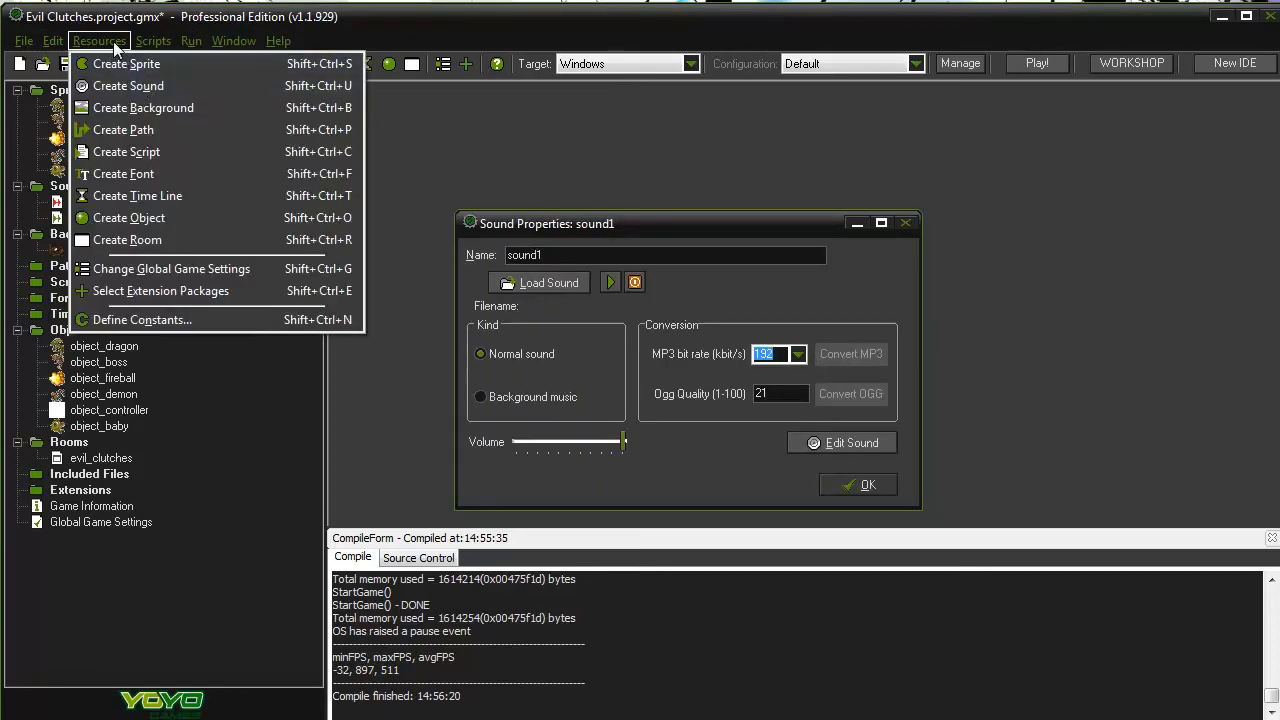
key("Escape")
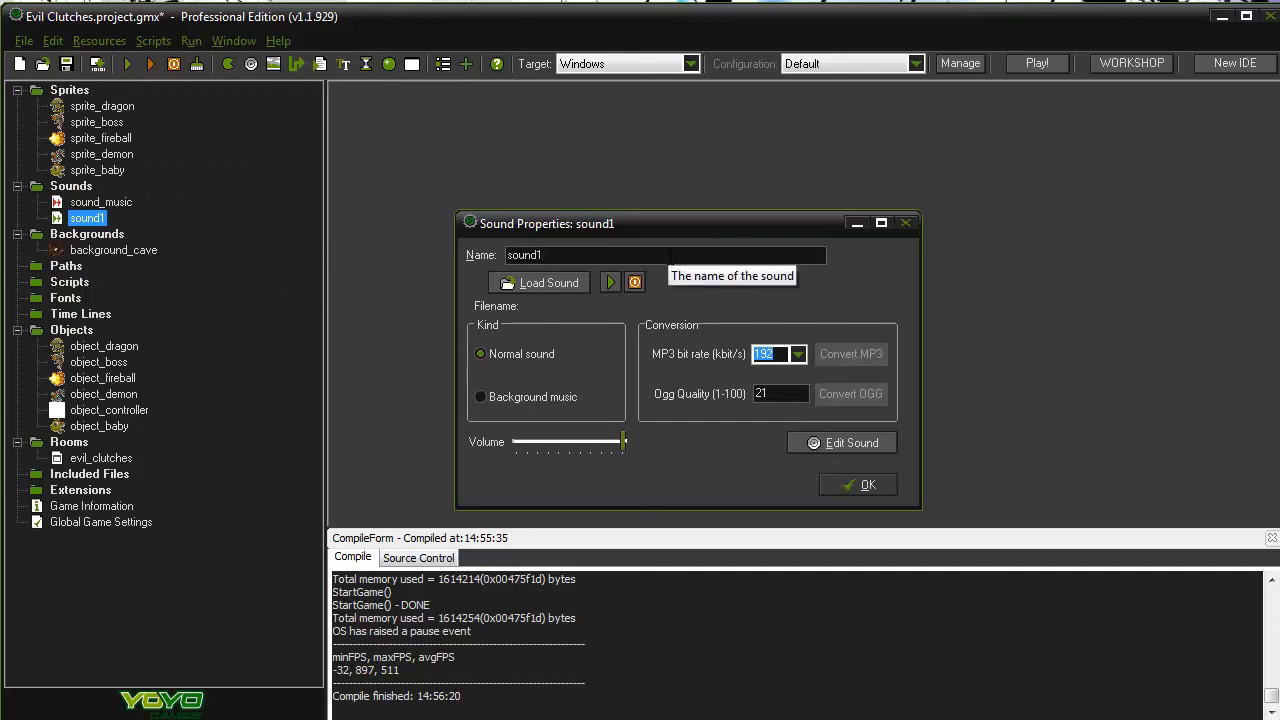
left_click(564, 283)
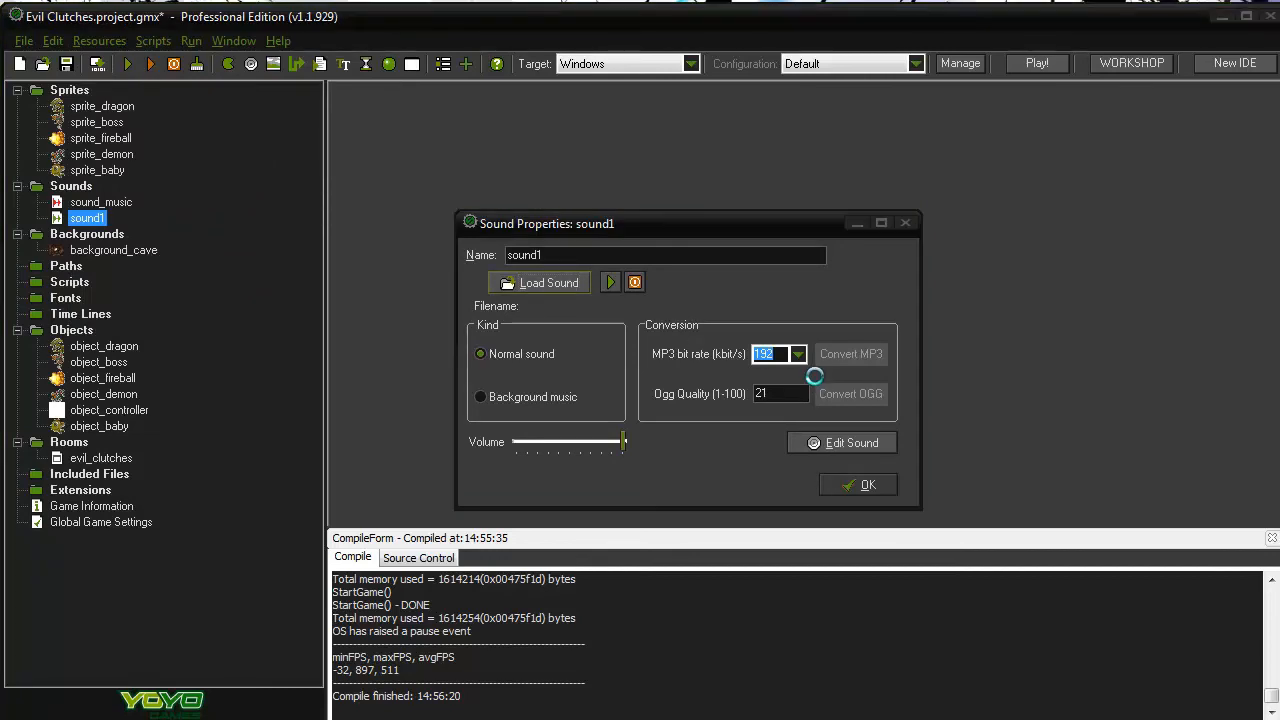
left_click(368, 232)
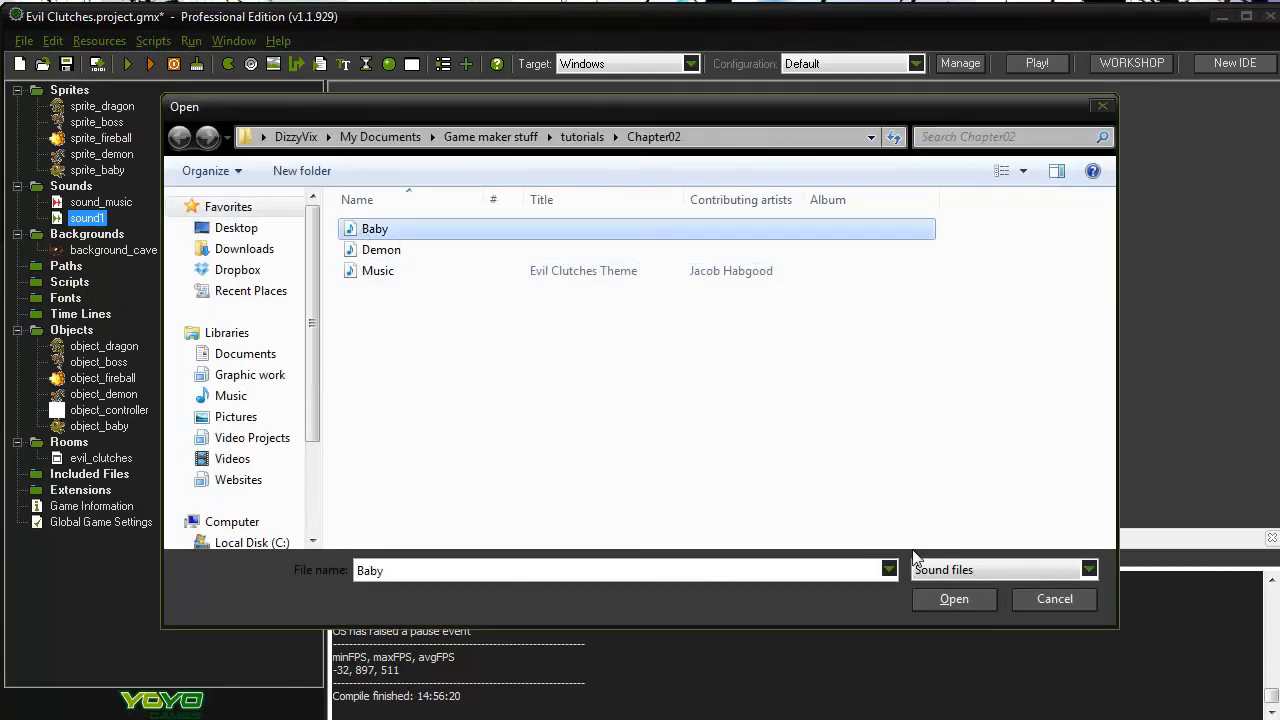
left_click(954, 598)
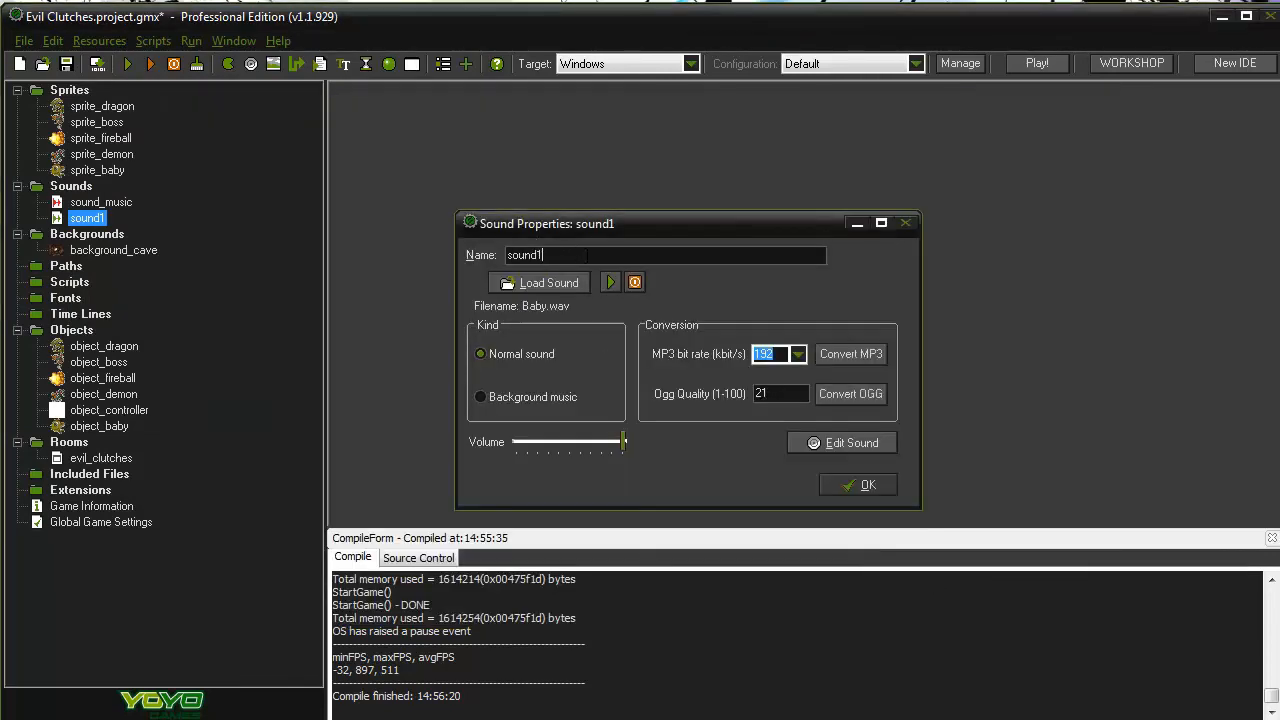
Name the sound sound_baby, preview it and accept its properties
key("BackSpace")
type("_baby")
left_click(607, 284)
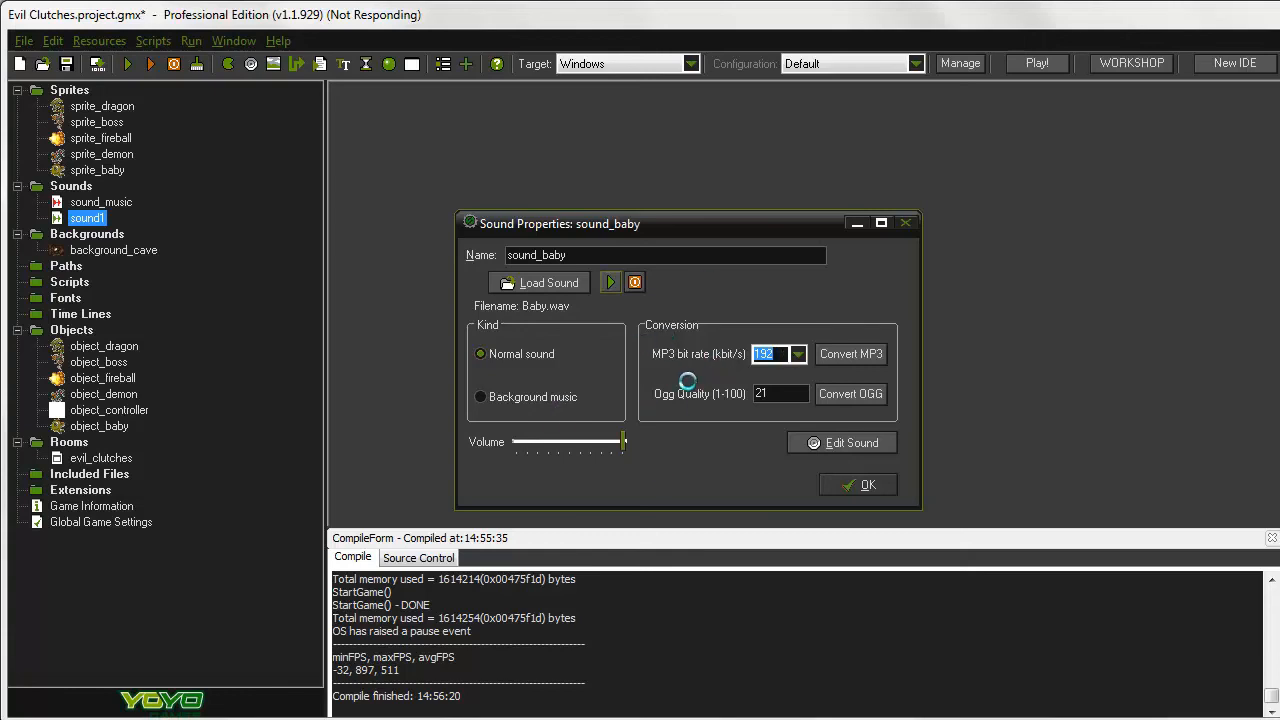
left_click(613, 282)
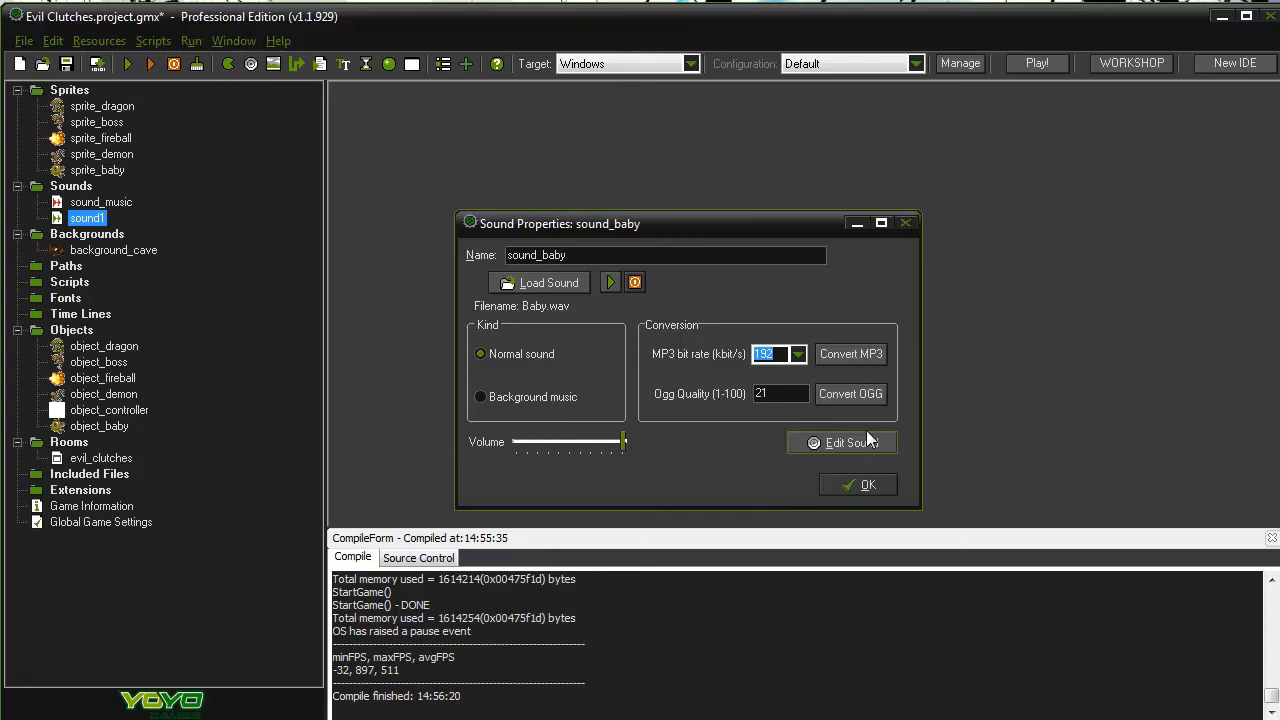
left_click(856, 478)
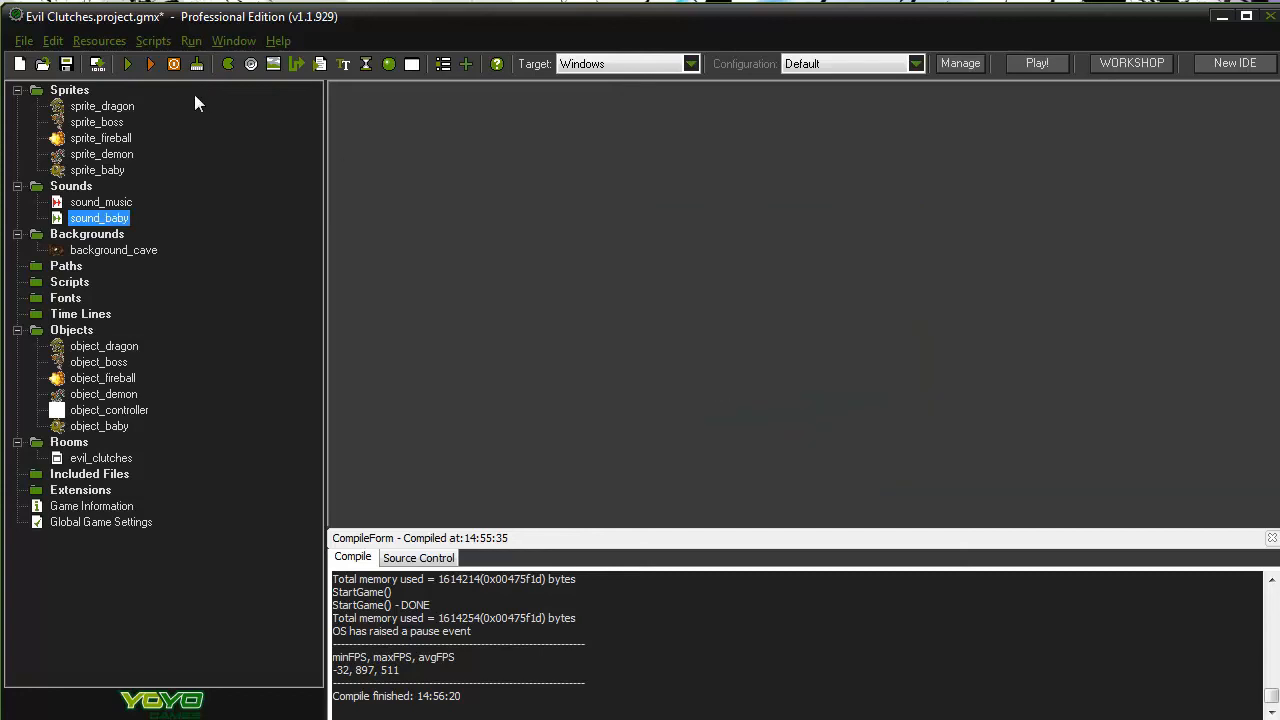
Create a third sound resource and load the Demon file from the Chapter02 folder into it
left_click(249, 65)
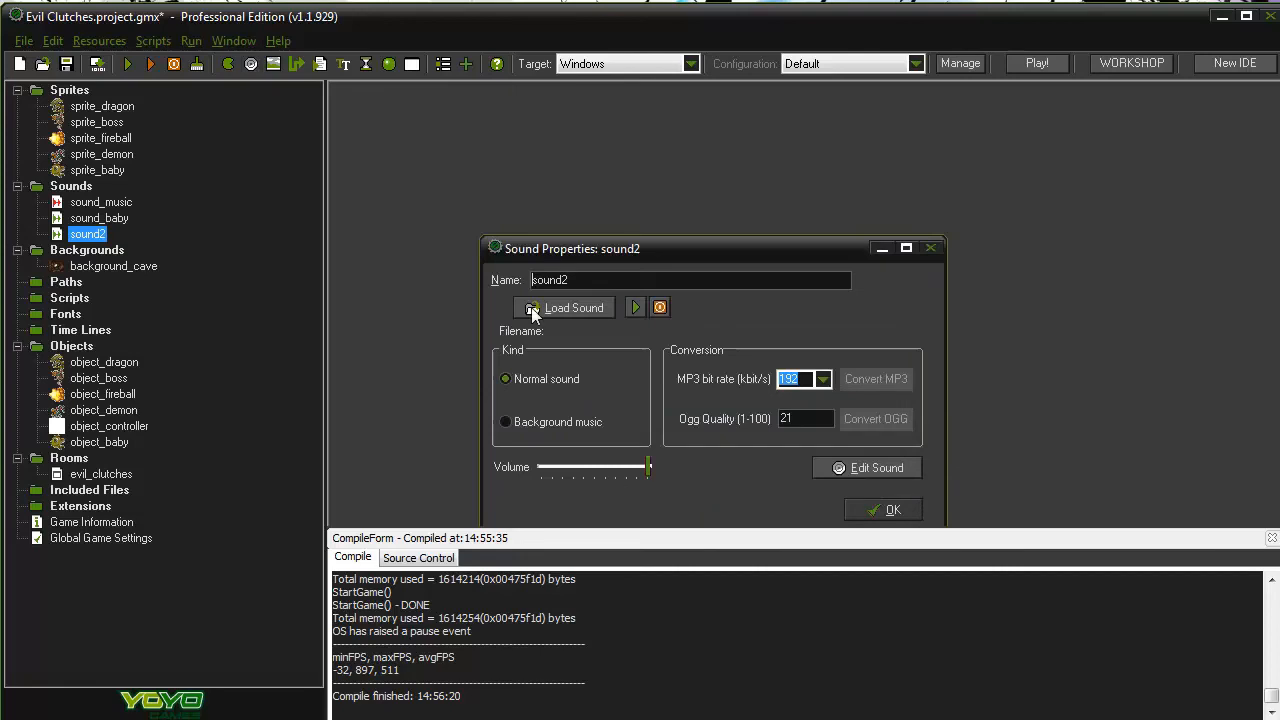
left_click(563, 308)
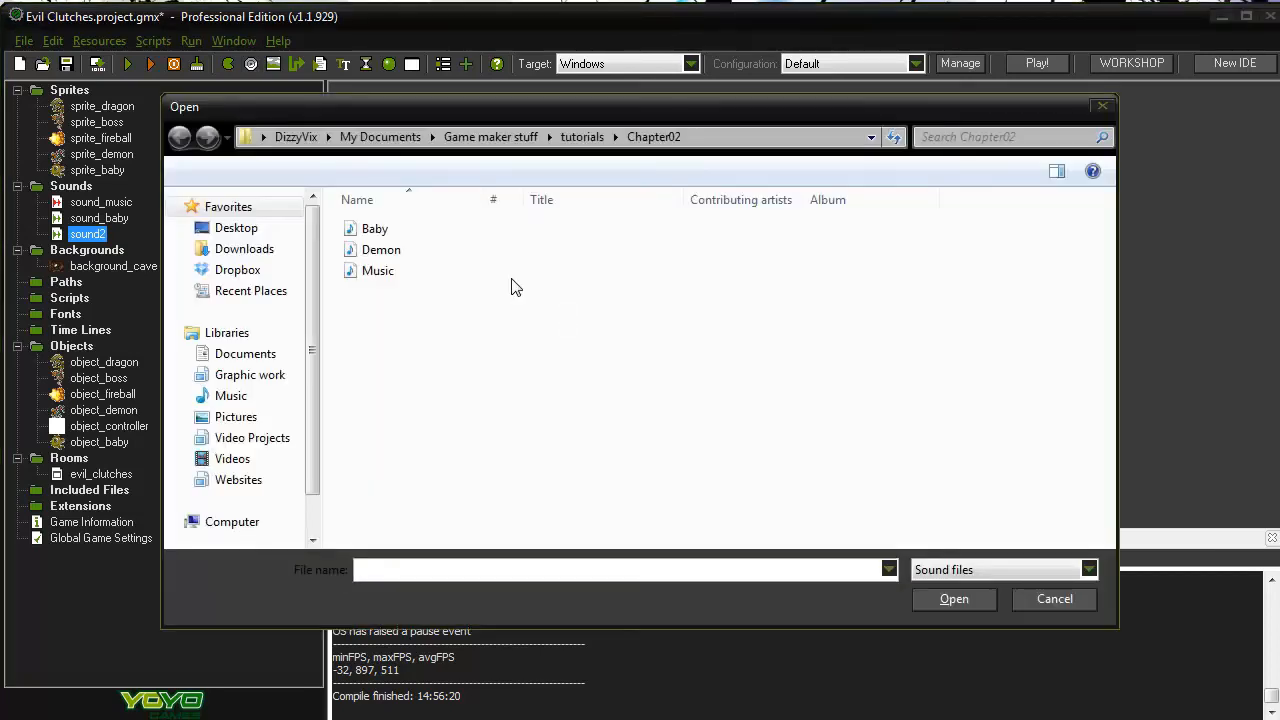
left_click(381, 249)
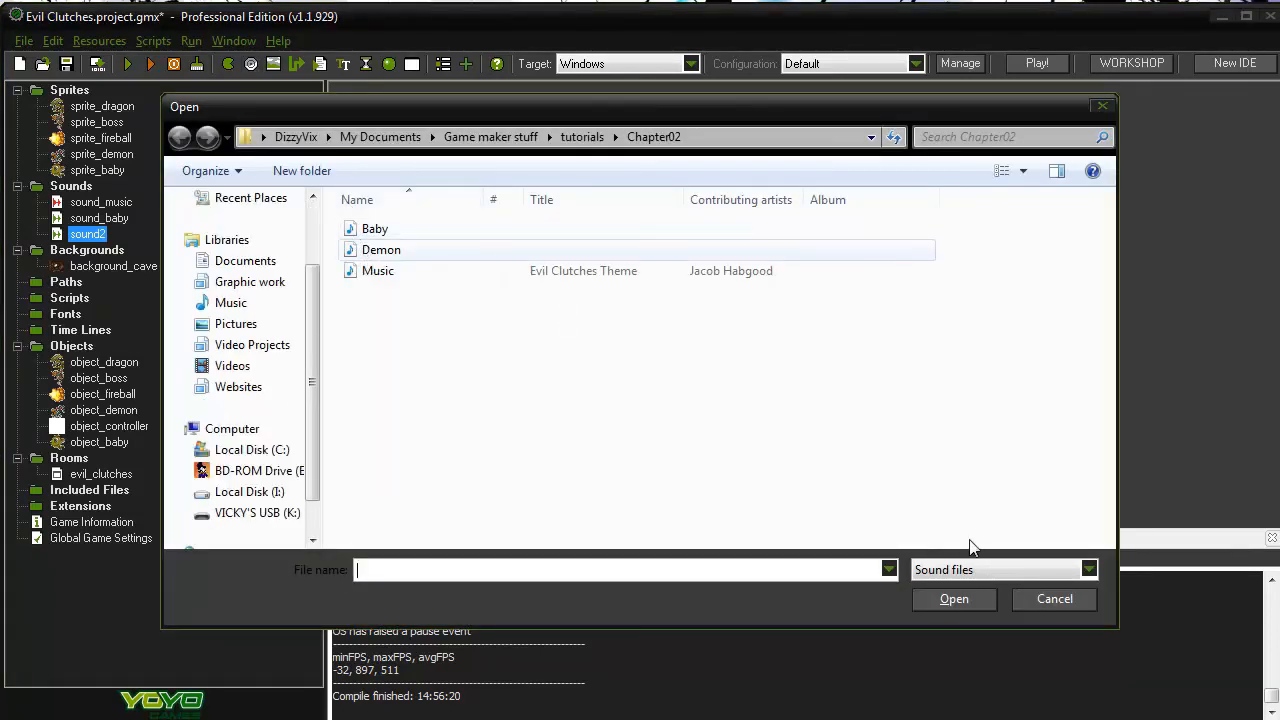
left_click(954, 598)
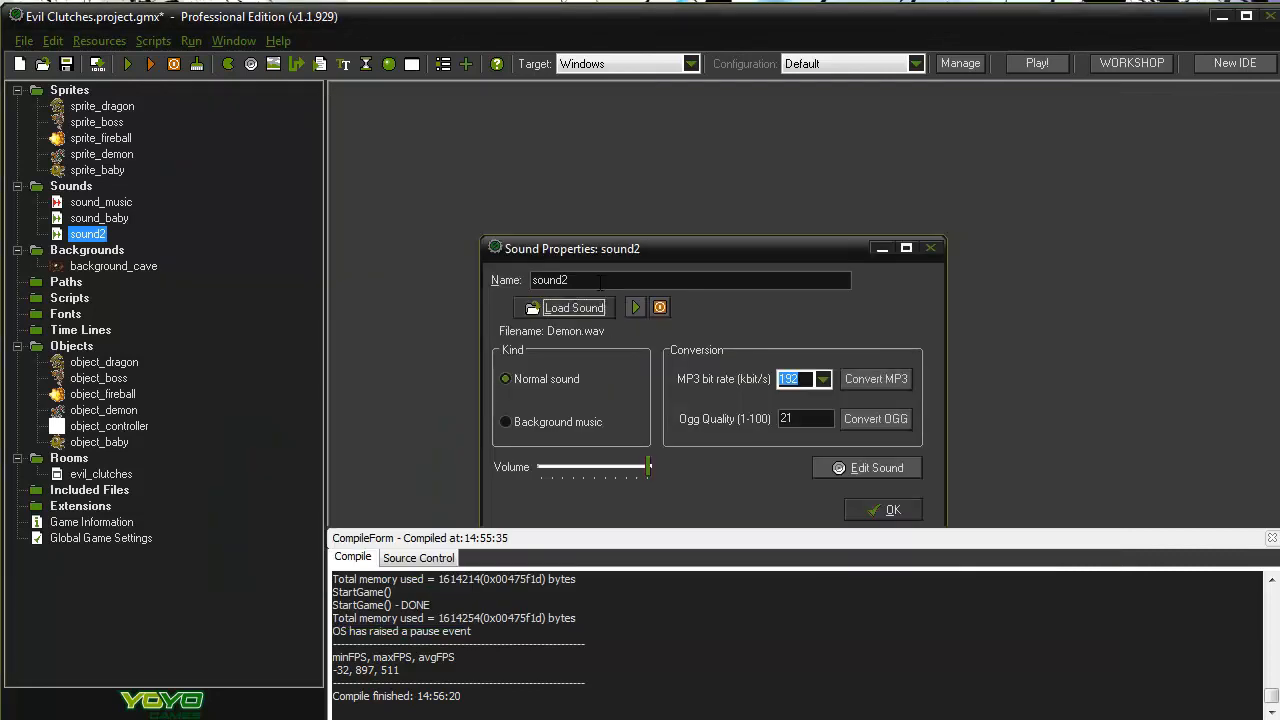
Name the sound sound_demon and accept its properties
left_click(600, 281)
key("BackSpace")
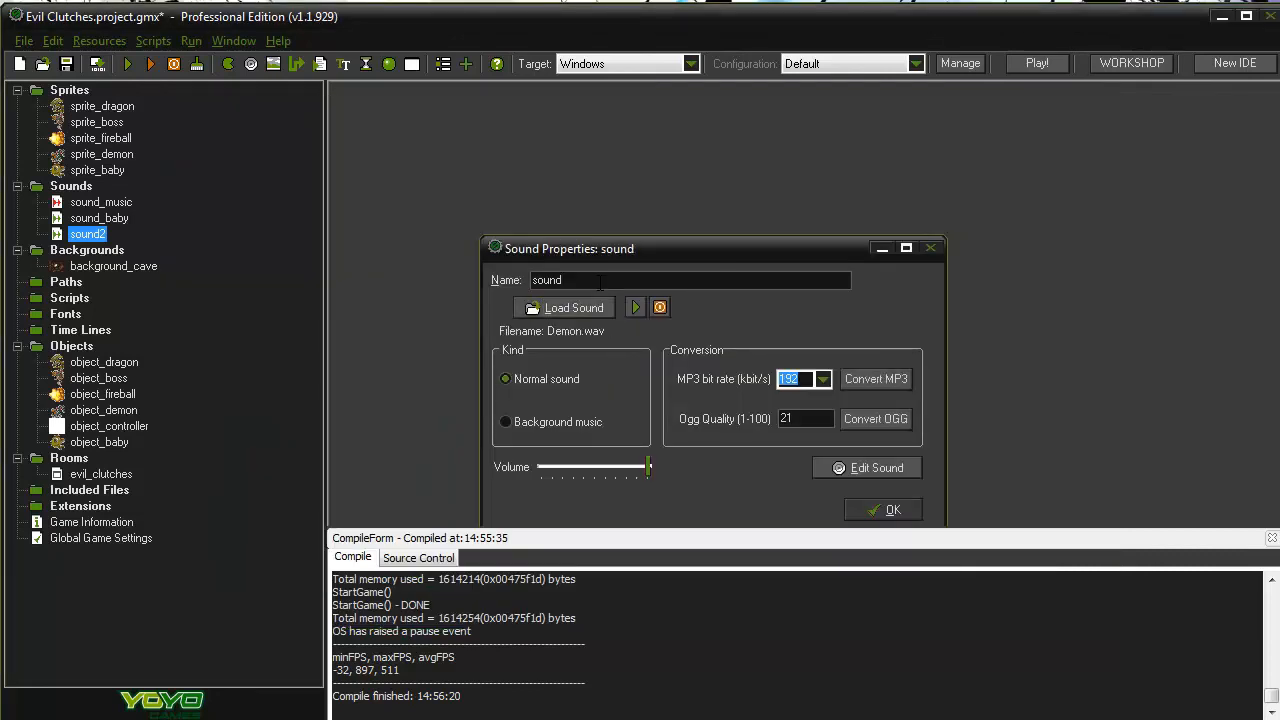
type("Demo")
key("BackSpace")
key("BackSpace")
key("BackSpace")
key("BackSpace")
type("_demon")
left_click(884, 509)
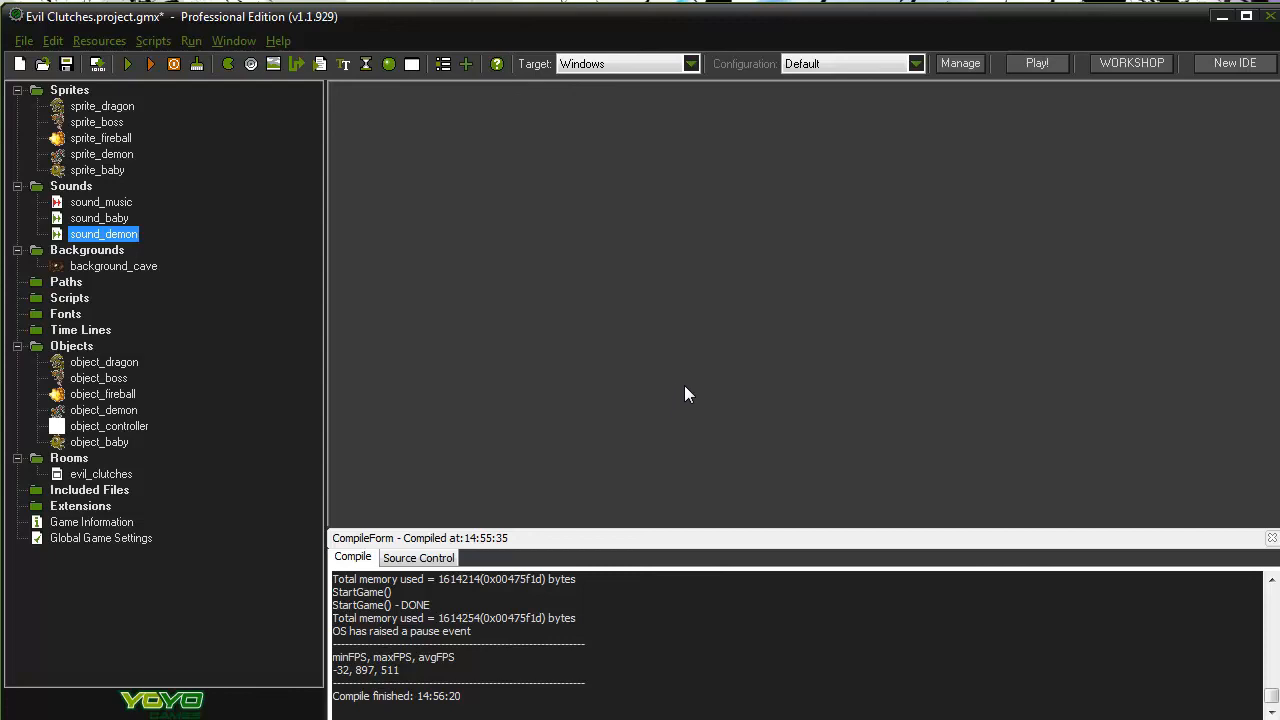
Open object_boss and add a Play Sound action to its Create event
left_click(98, 378)
left_click(104, 362)
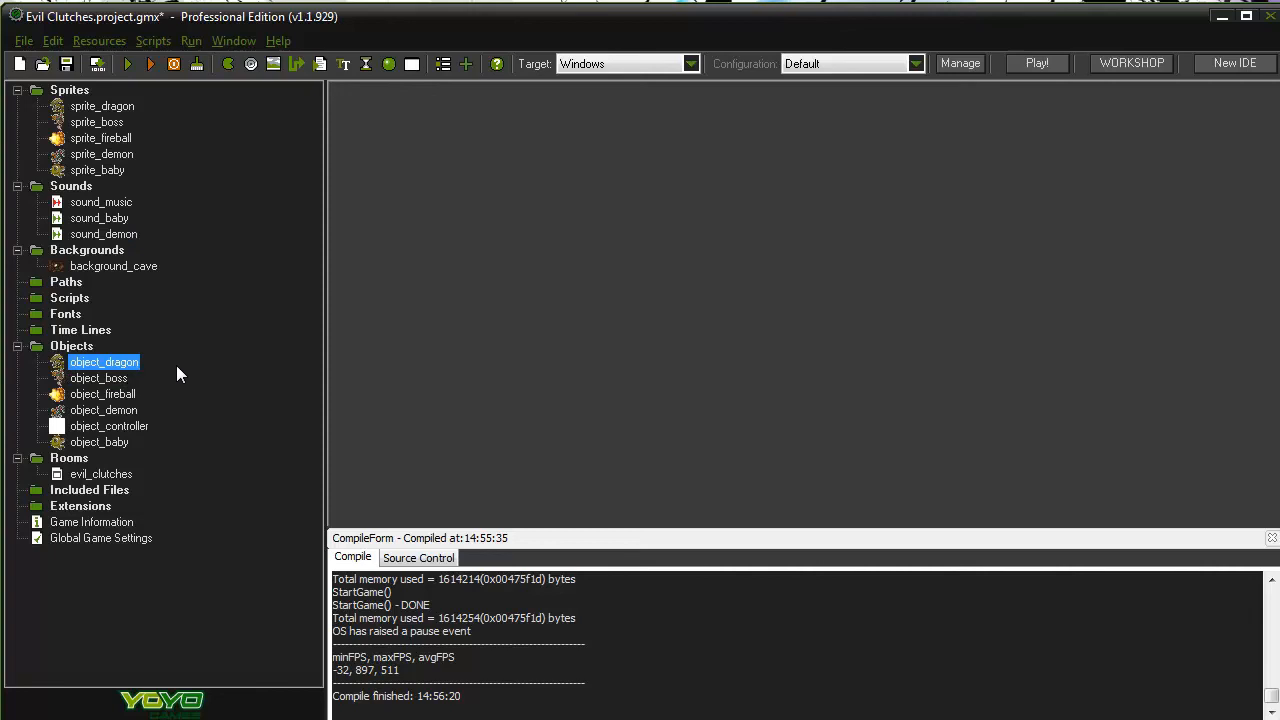
left_click(102, 380)
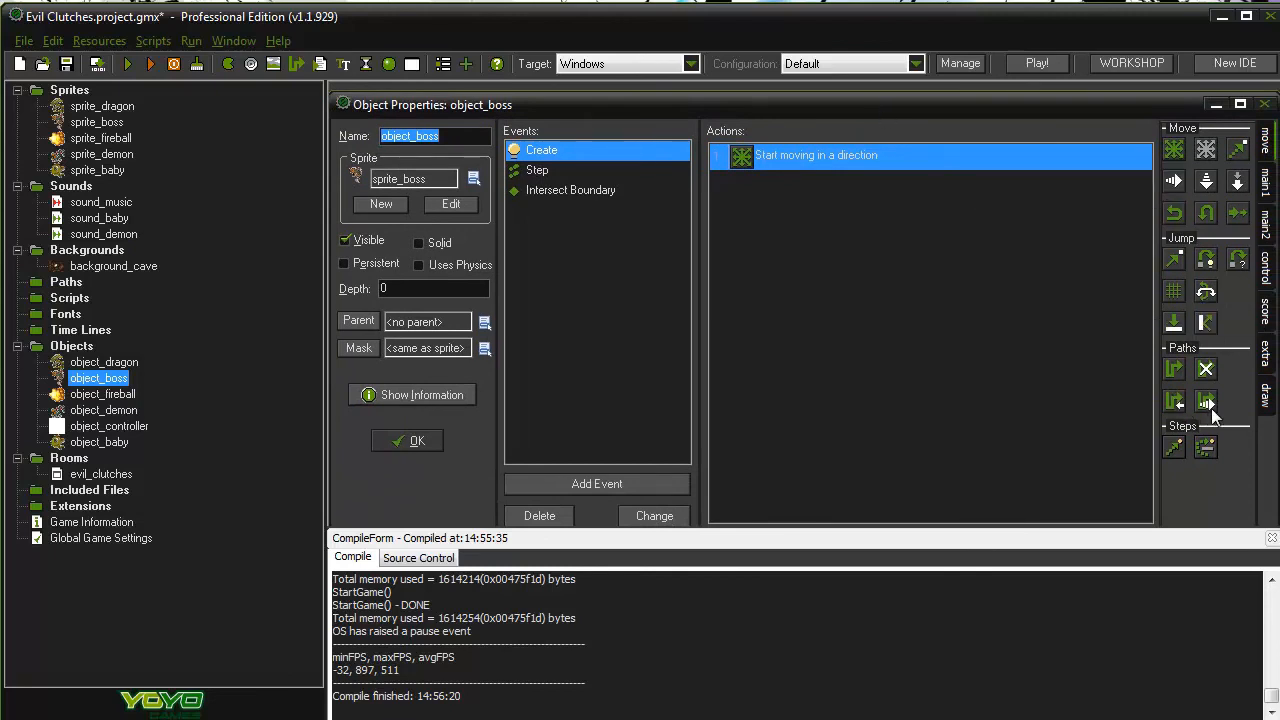
left_click(1274, 229)
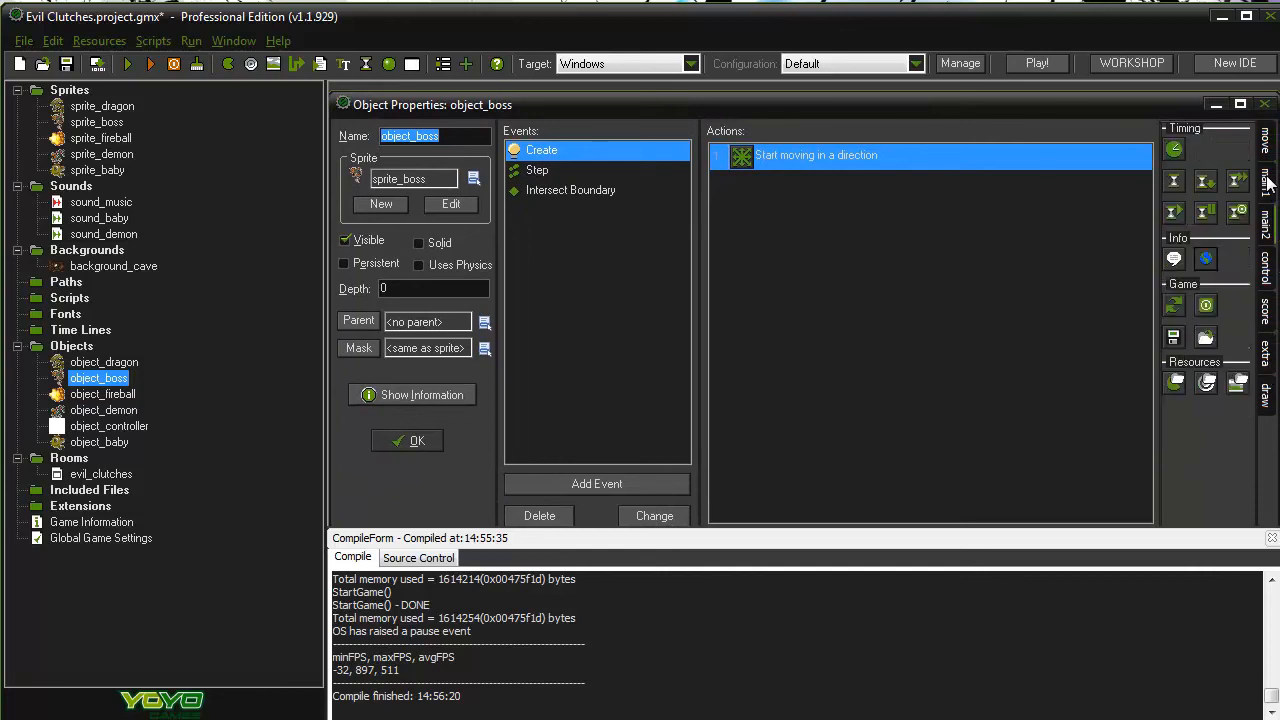
left_click(1268, 180)
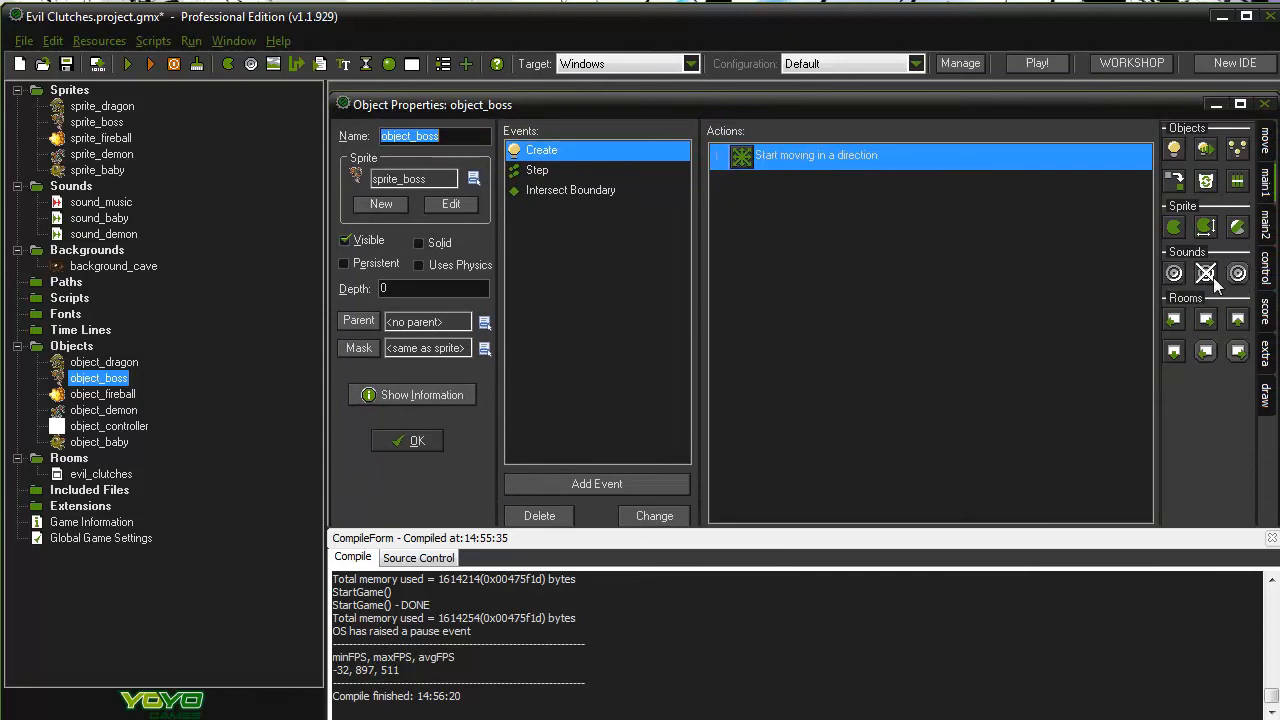
left_click_drag(1174, 272, 795, 365)
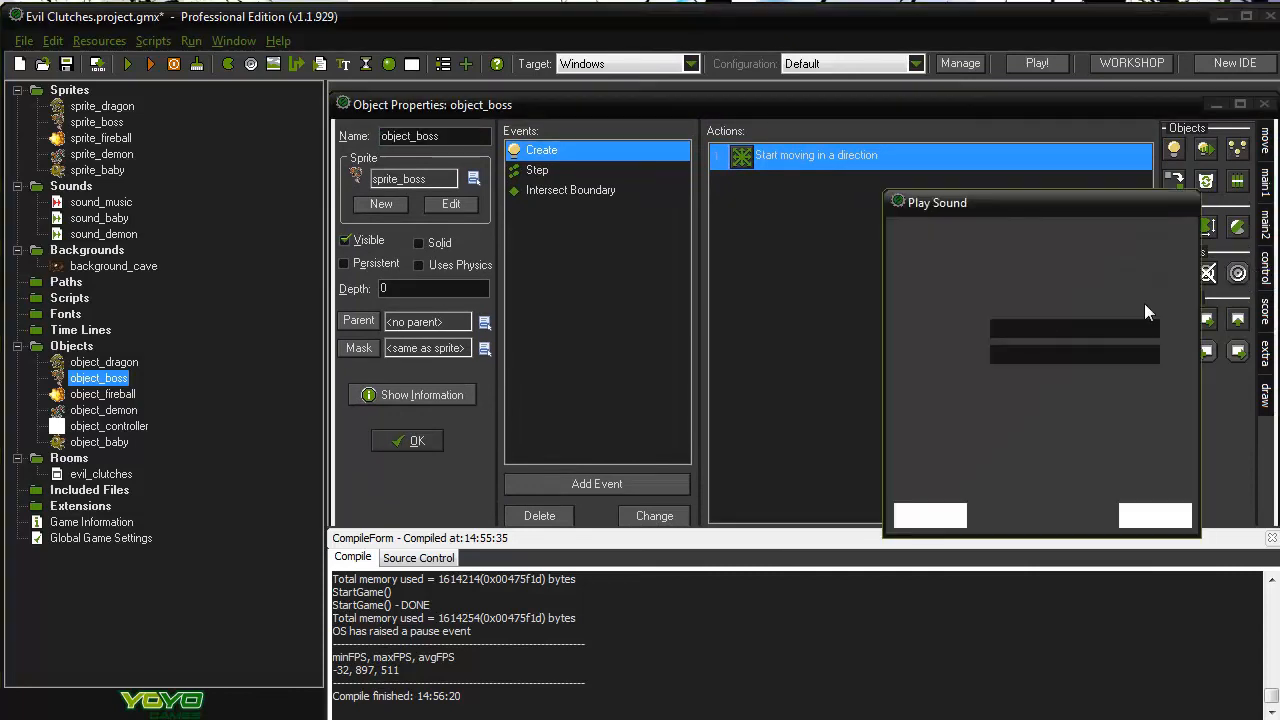
Set the Play Sound action to sound_music with loop true, and accept the action and the object_boss properties
left_click(1176, 329)
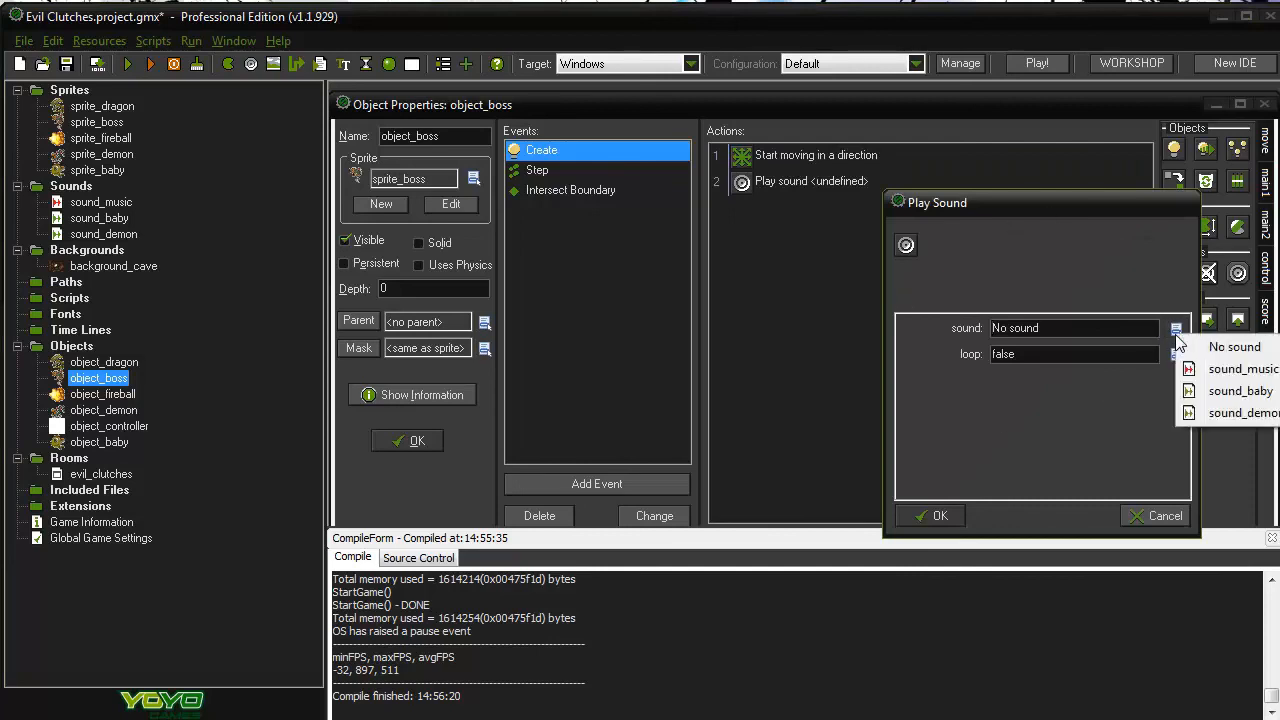
left_click(1226, 370)
left_click(1176, 354)
left_click(1224, 392)
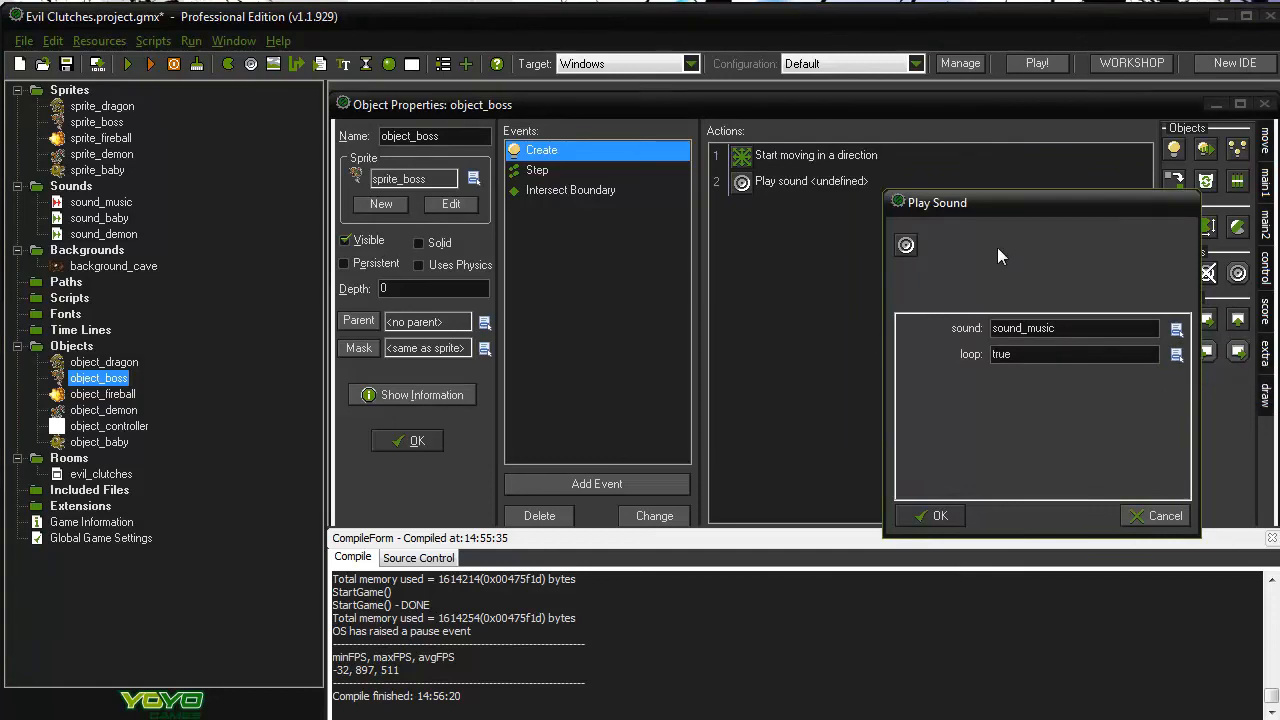
left_click(937, 515)
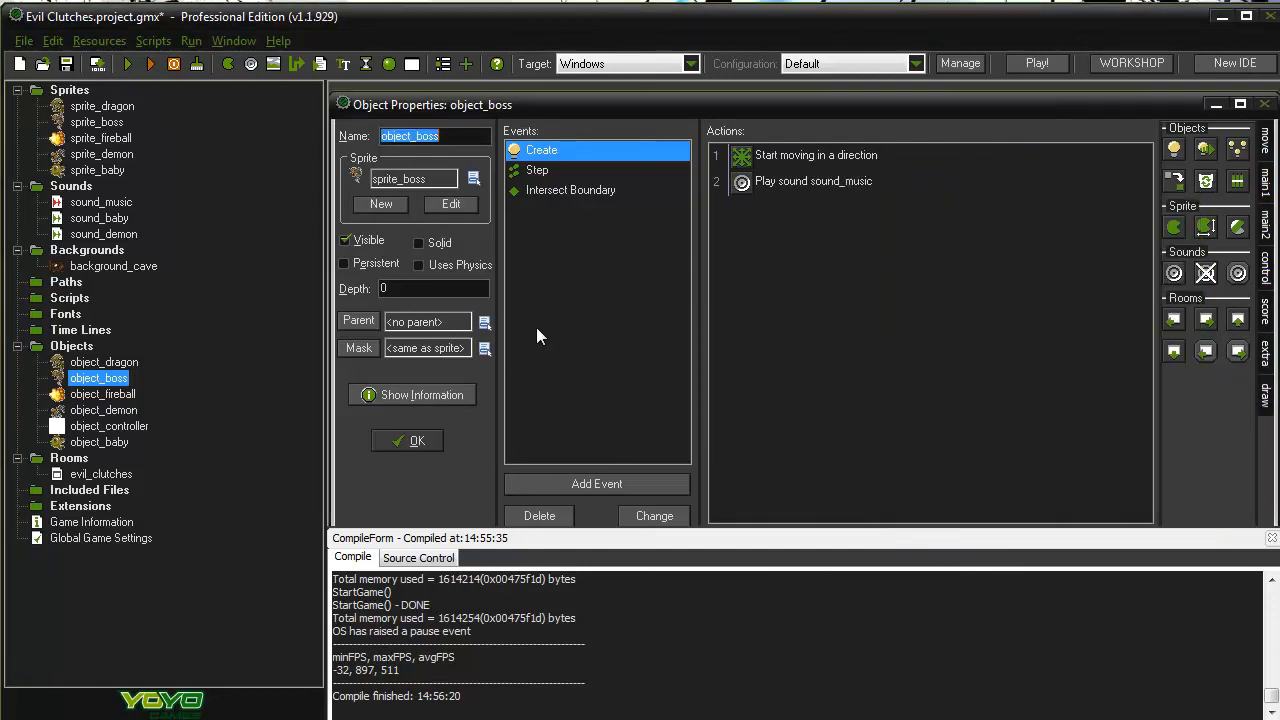
left_click(393, 443)
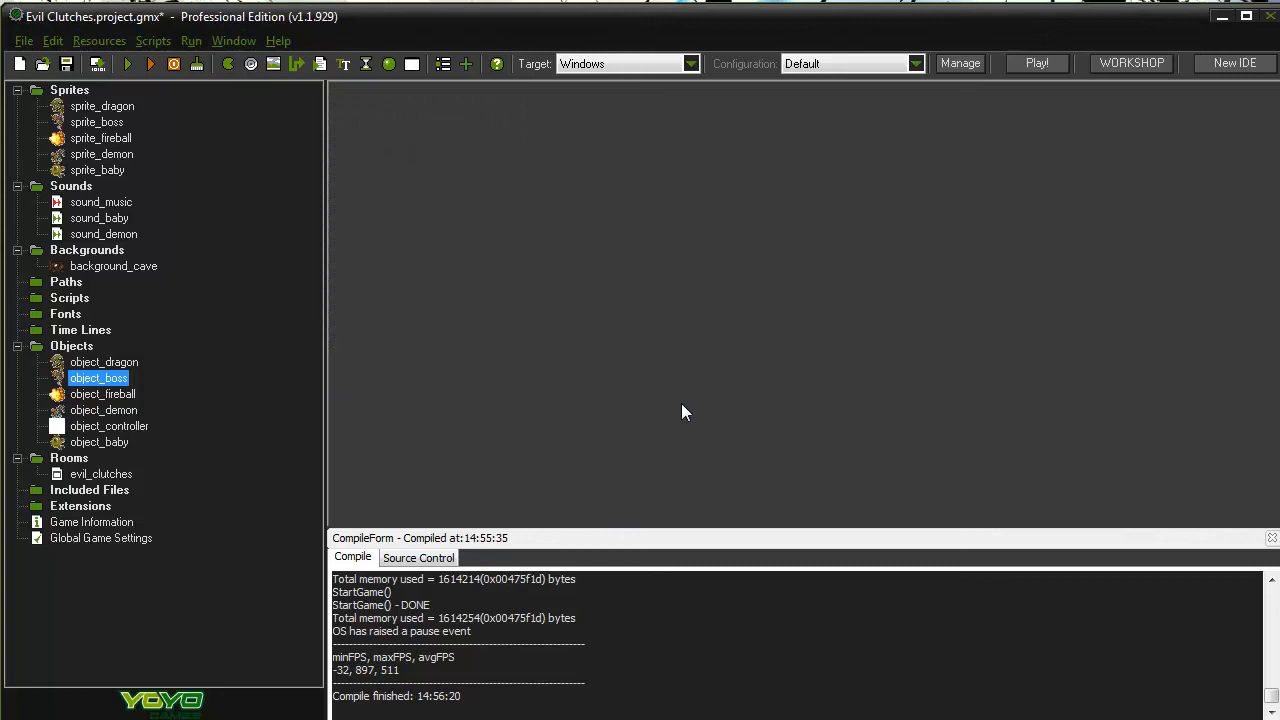
double_click(103, 394)
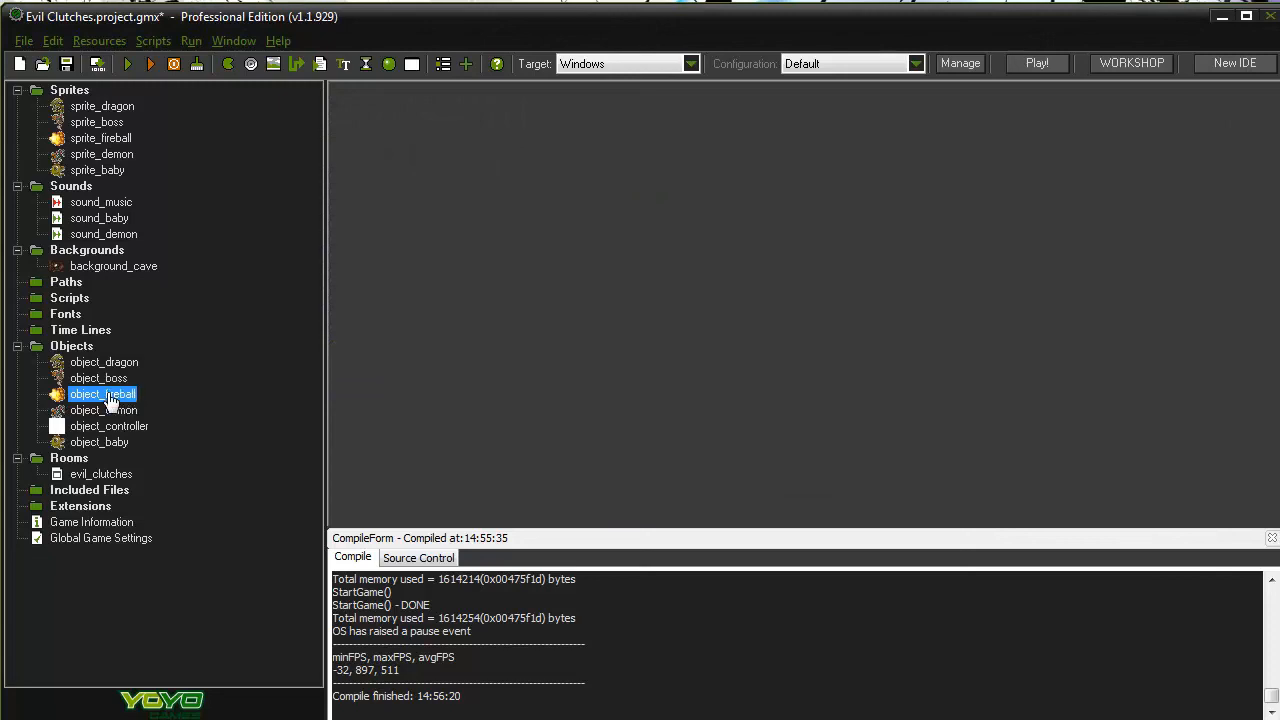
left_click_drag(907, 299, 885, 151)
left_click_drag(835, 109, 850, 107)
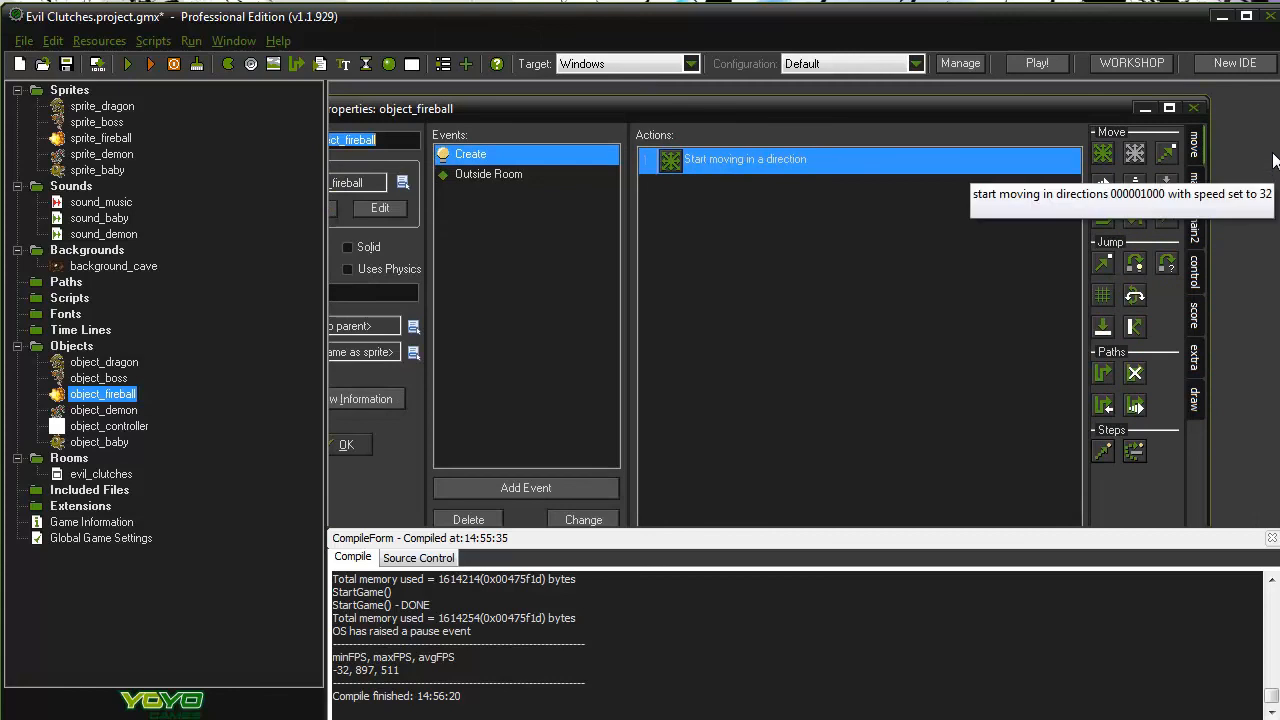
left_click(1193, 109)
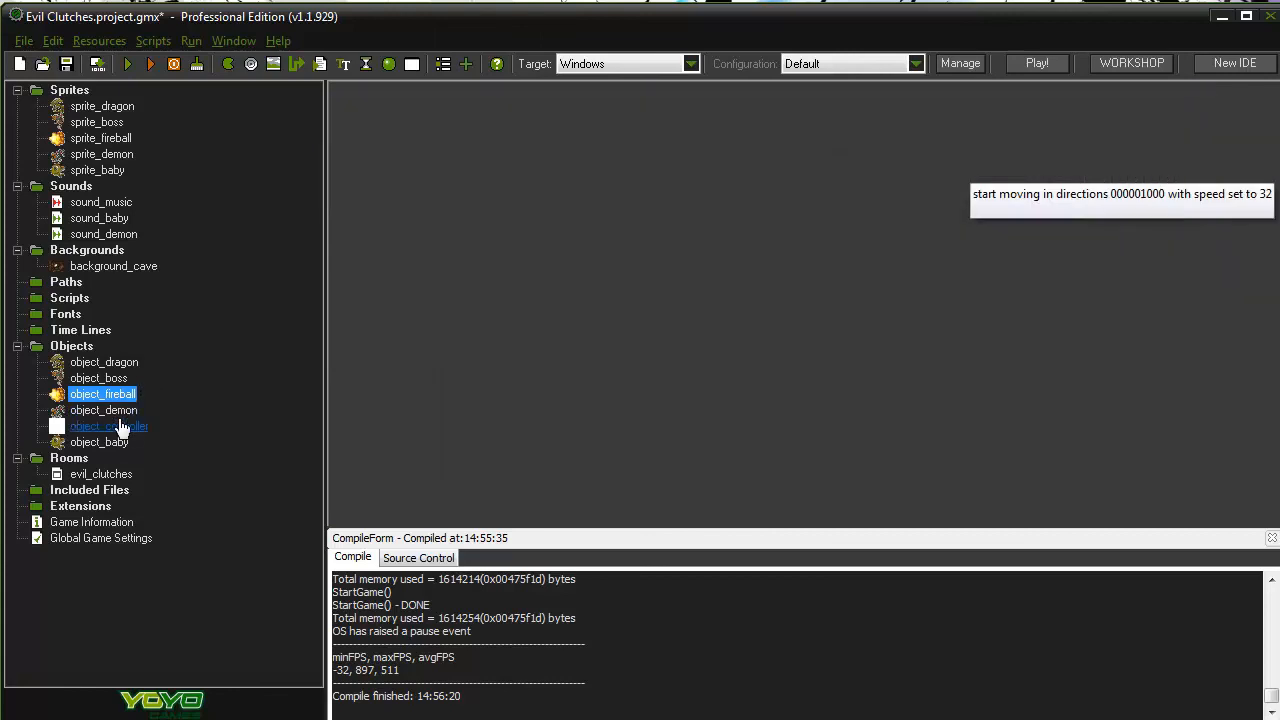
Open object_demon and add a Play Sound action to its collision event with object_fireball
double_click(110, 410)
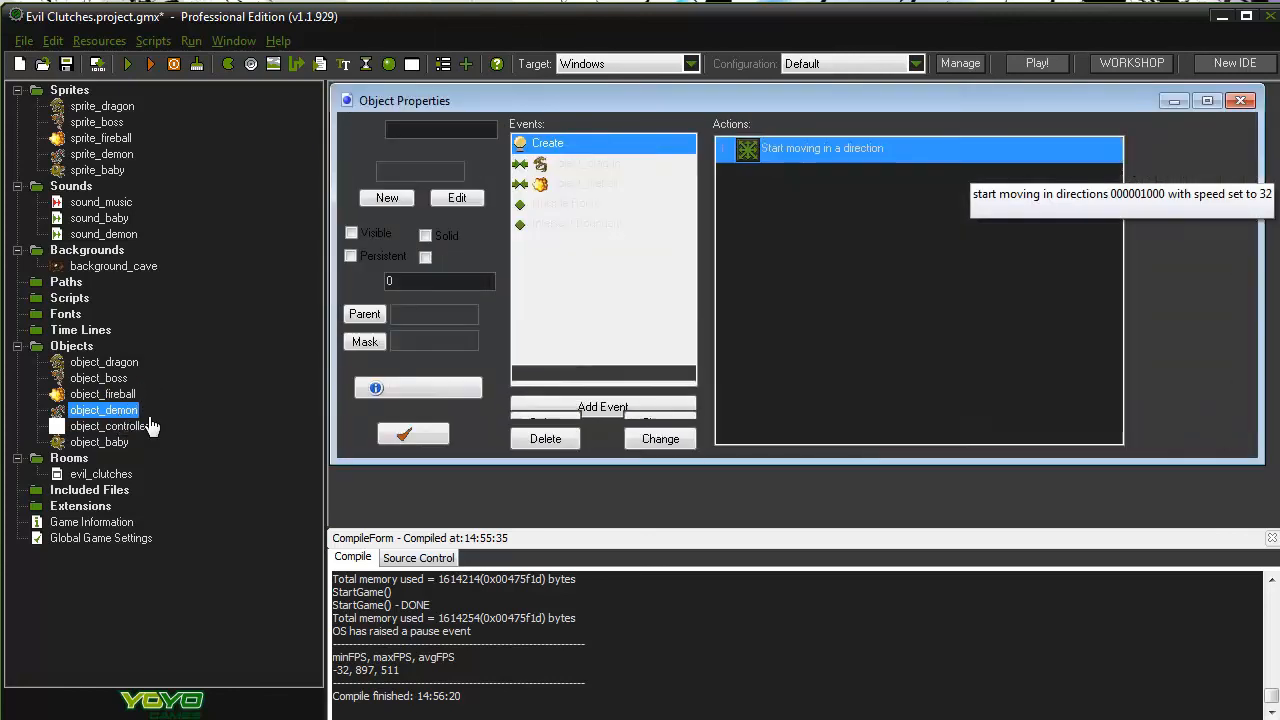
left_click(591, 188)
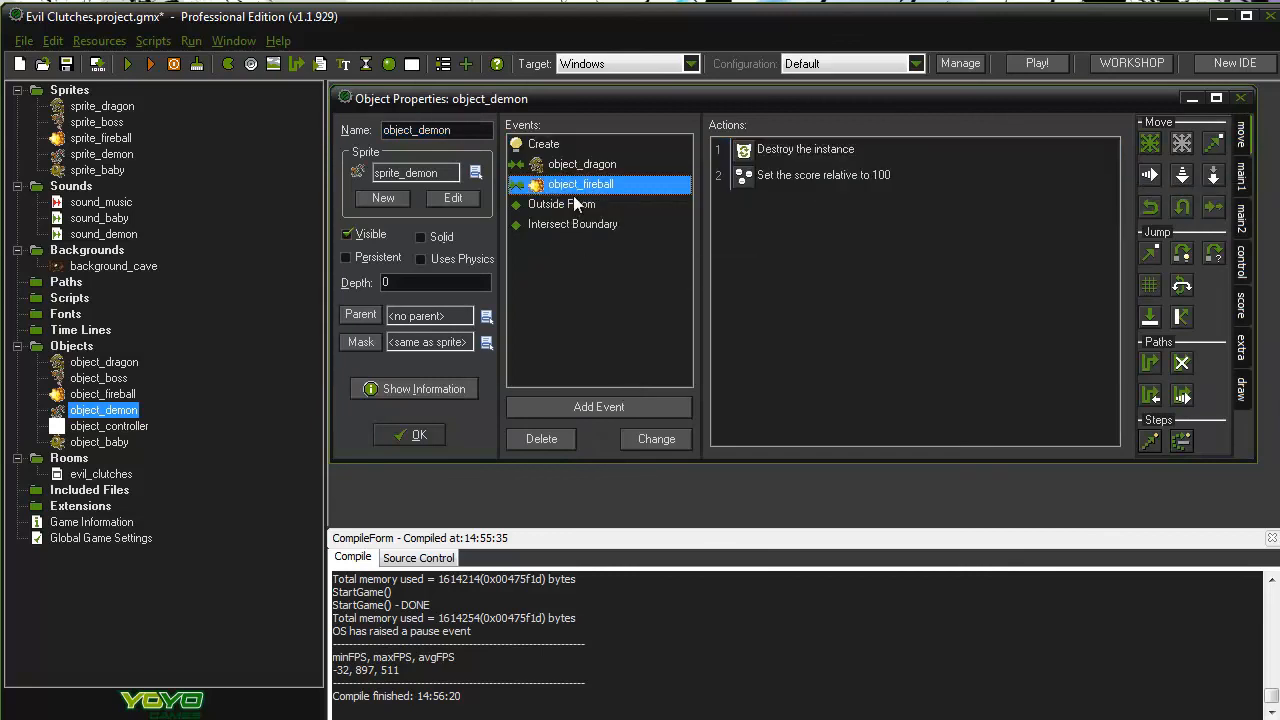
left_click(1241, 175)
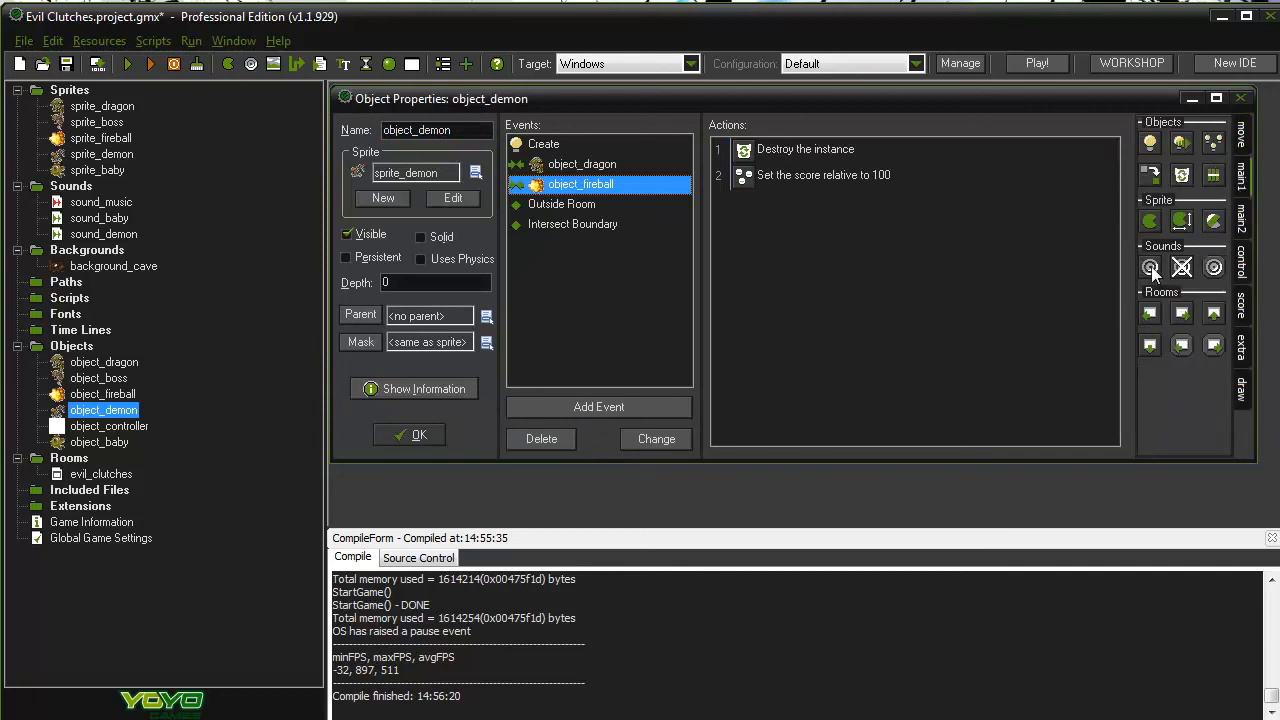
left_click_drag(1151, 266, 876, 329)
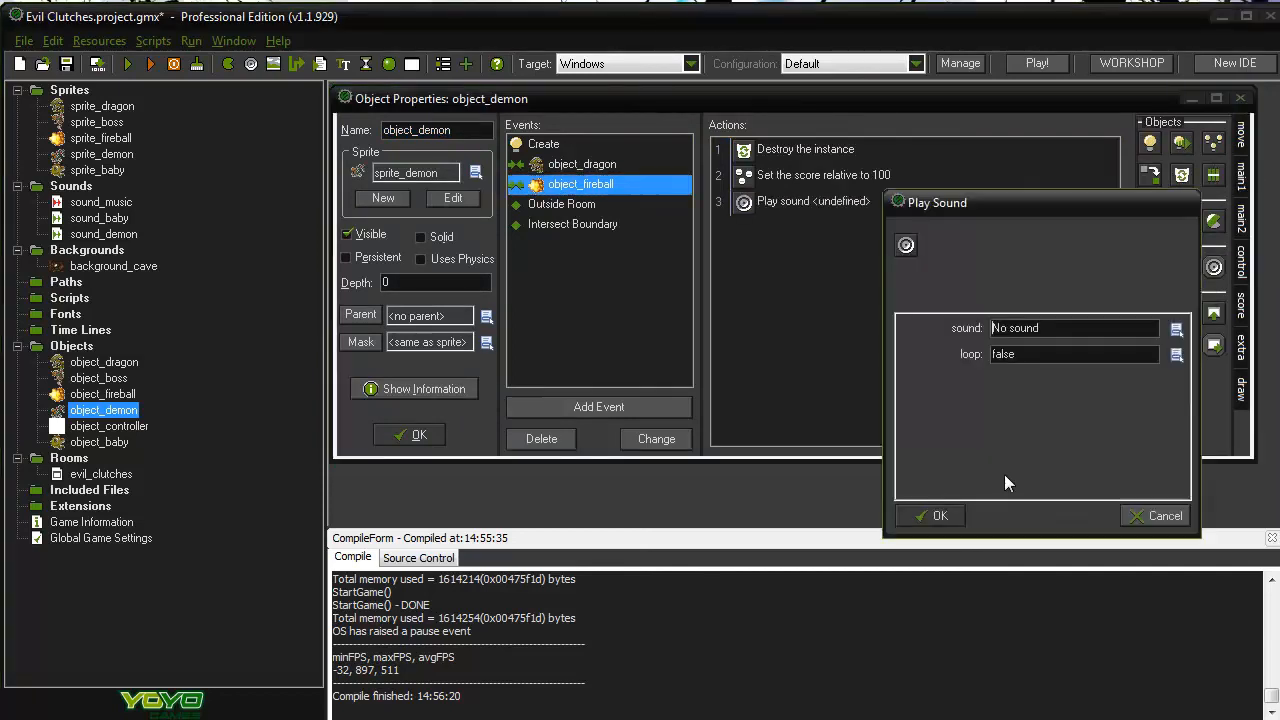
Set the Play Sound action to sound_demon with loop false, and accept the action and the object_demon properties
left_click(1176, 329)
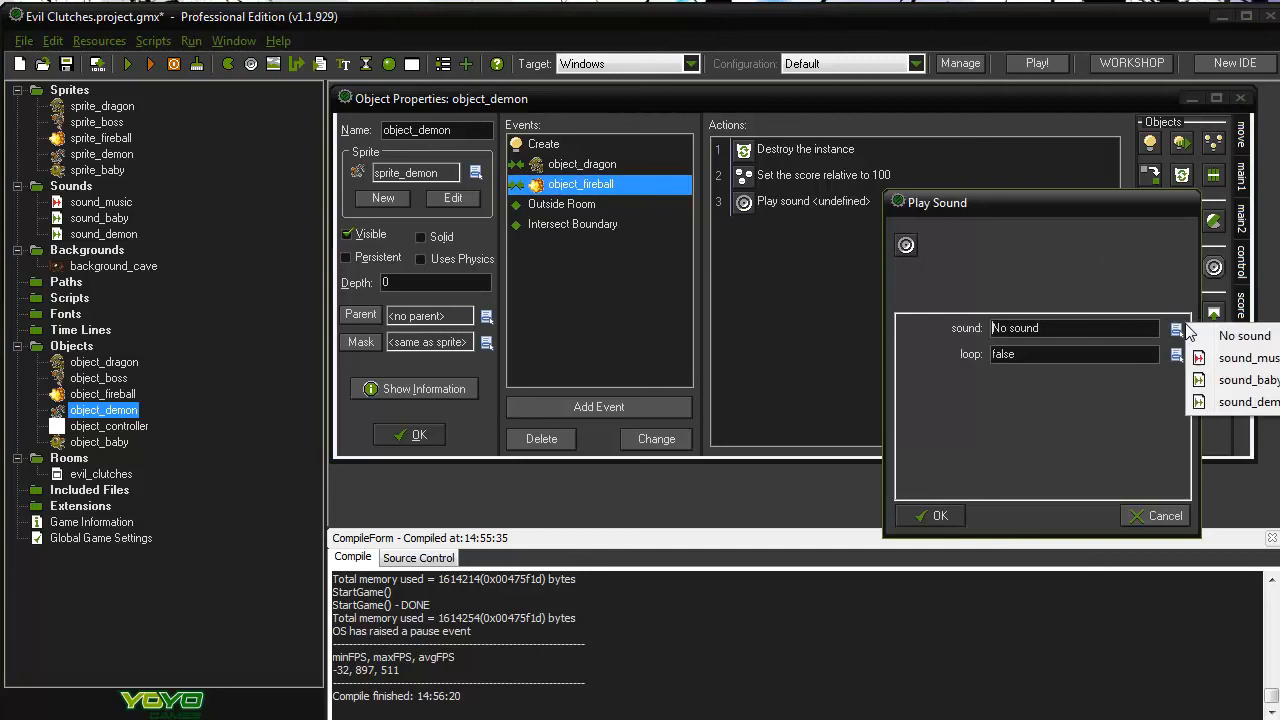
left_click(1238, 402)
left_click_drag(1026, 359, 947, 352)
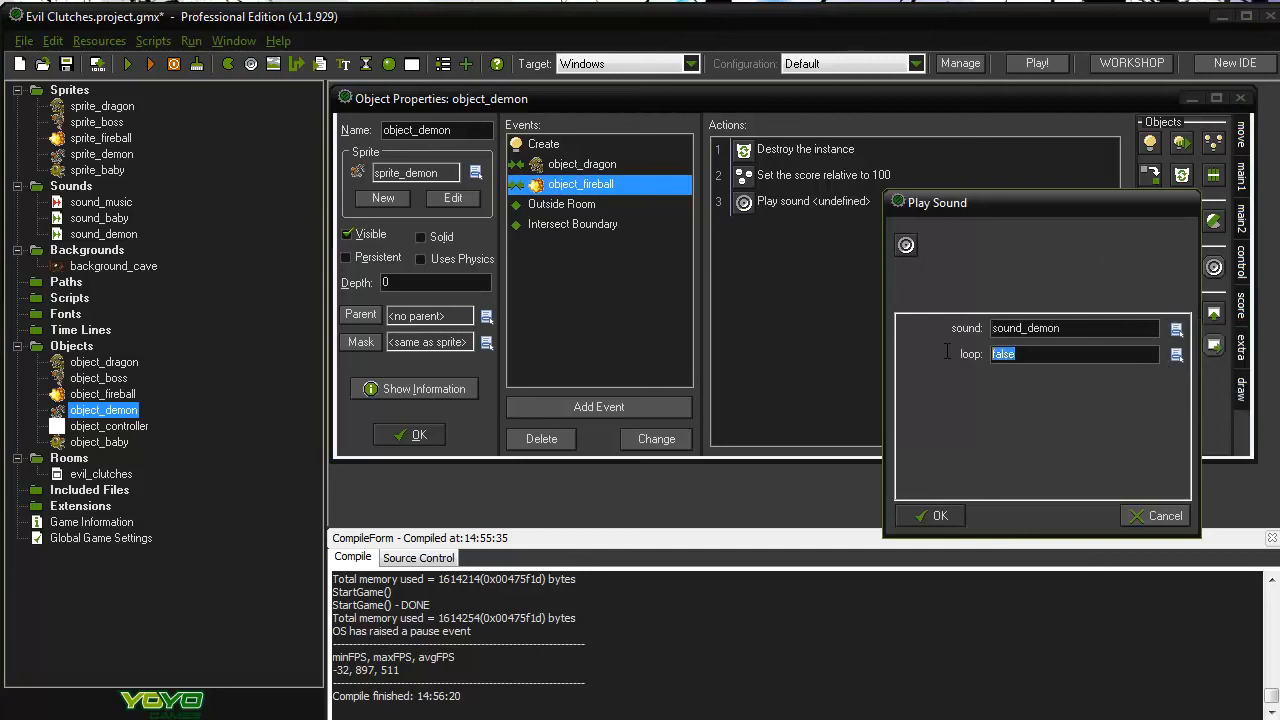
left_click(1033, 350)
left_click(1000, 363)
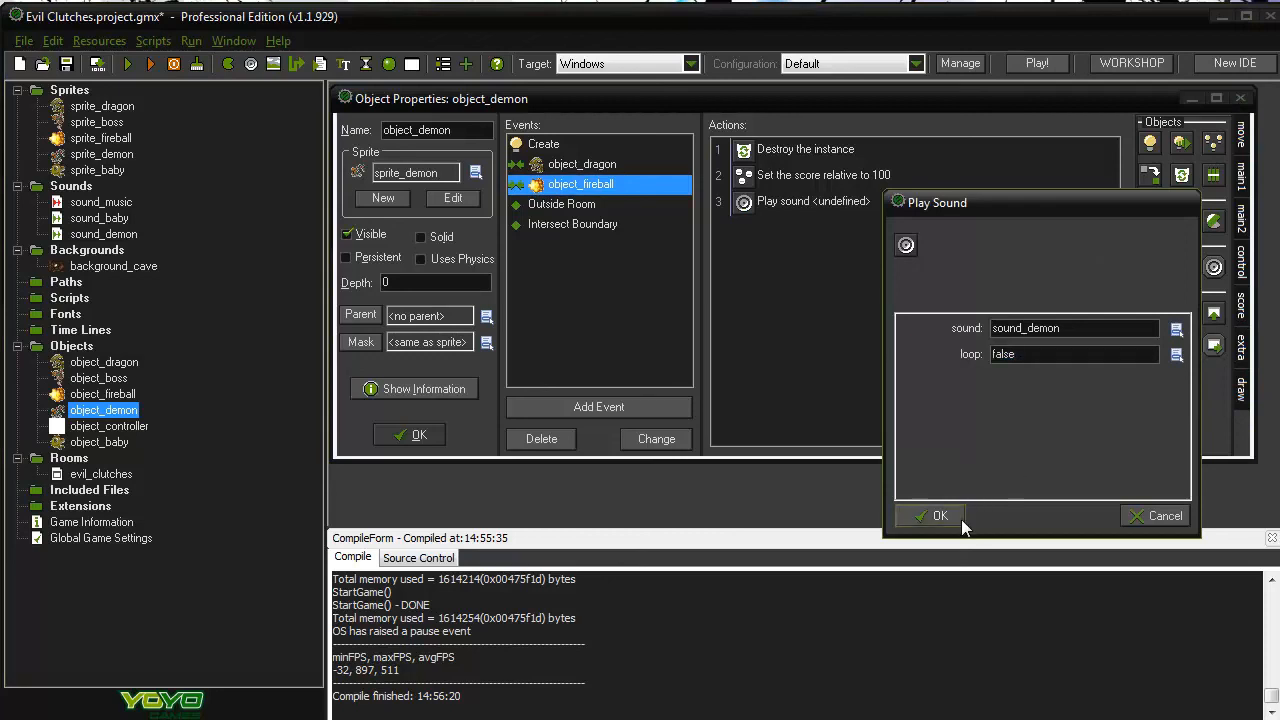
left_click(936, 516)
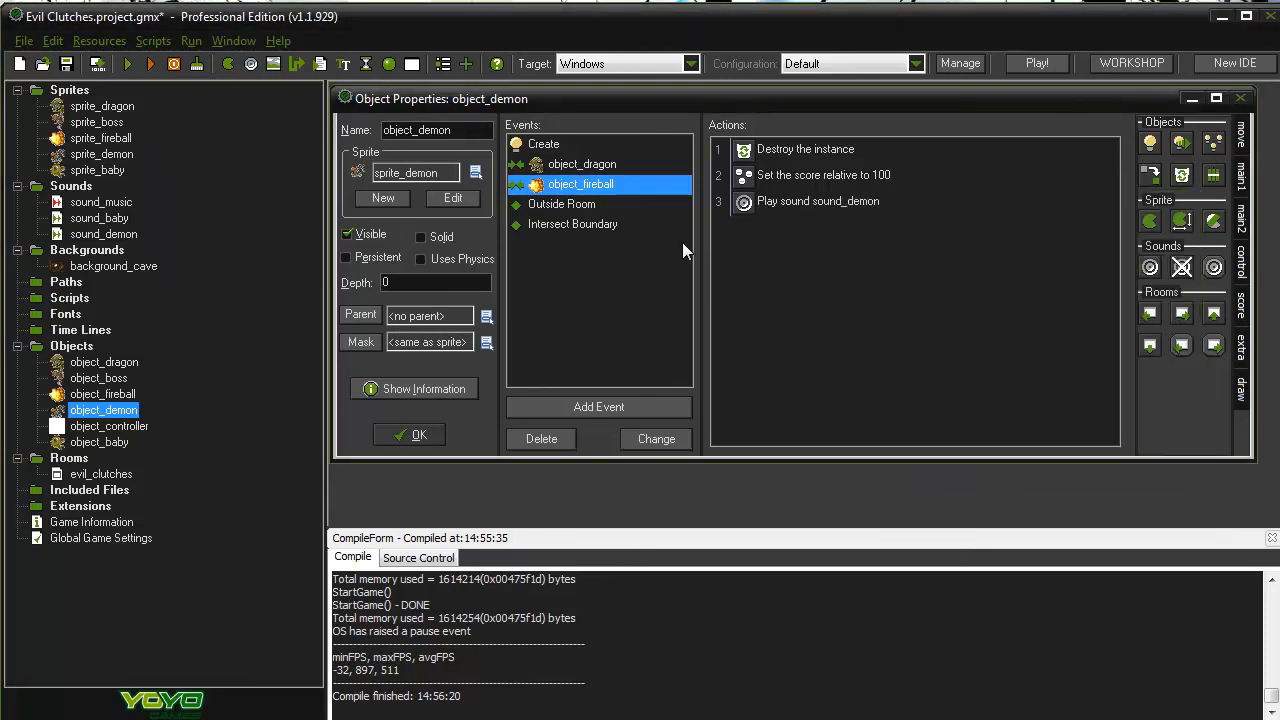
left_click(415, 435)
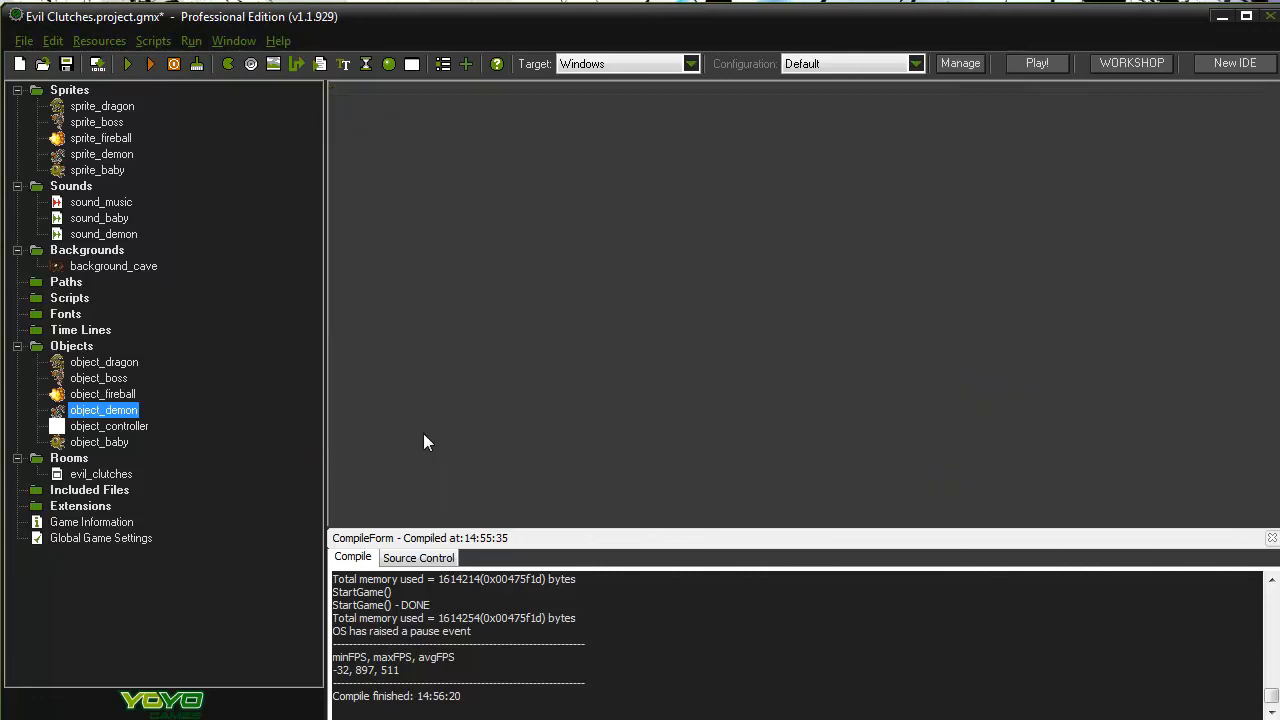
Open object_baby and add a Play Sound action to its collision event with object_fireball
left_click(105, 442)
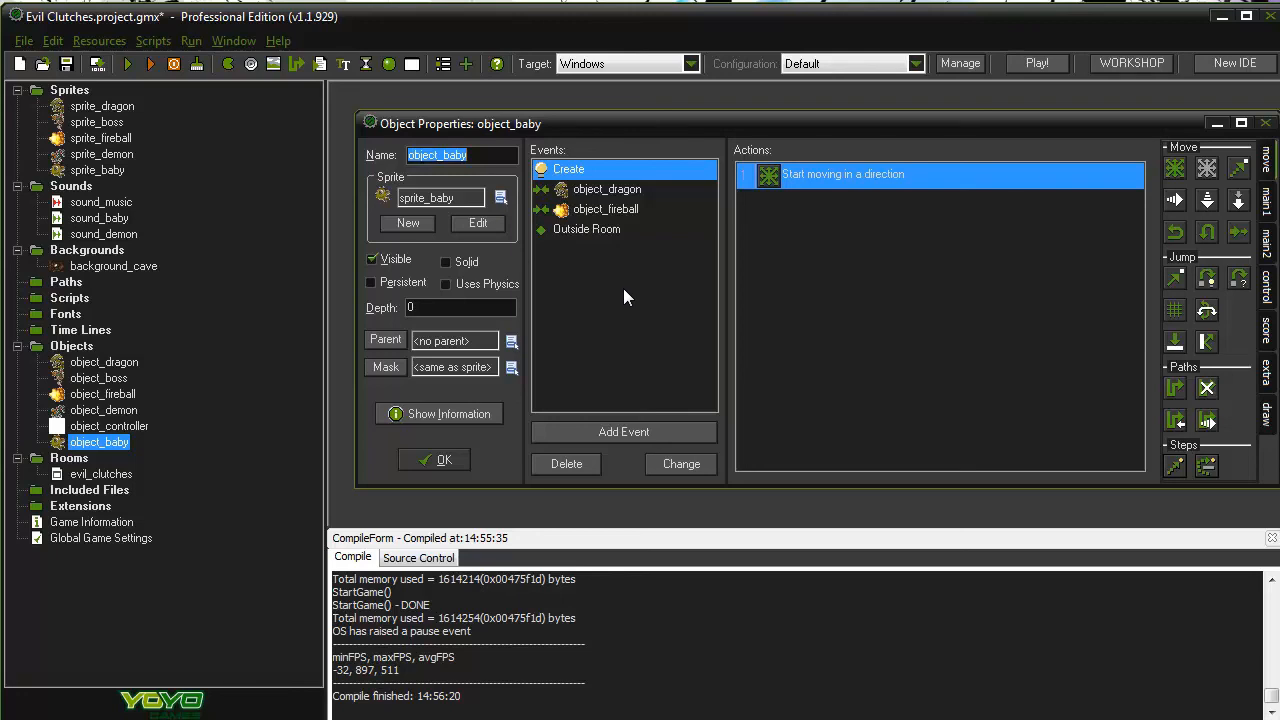
left_click(605, 211)
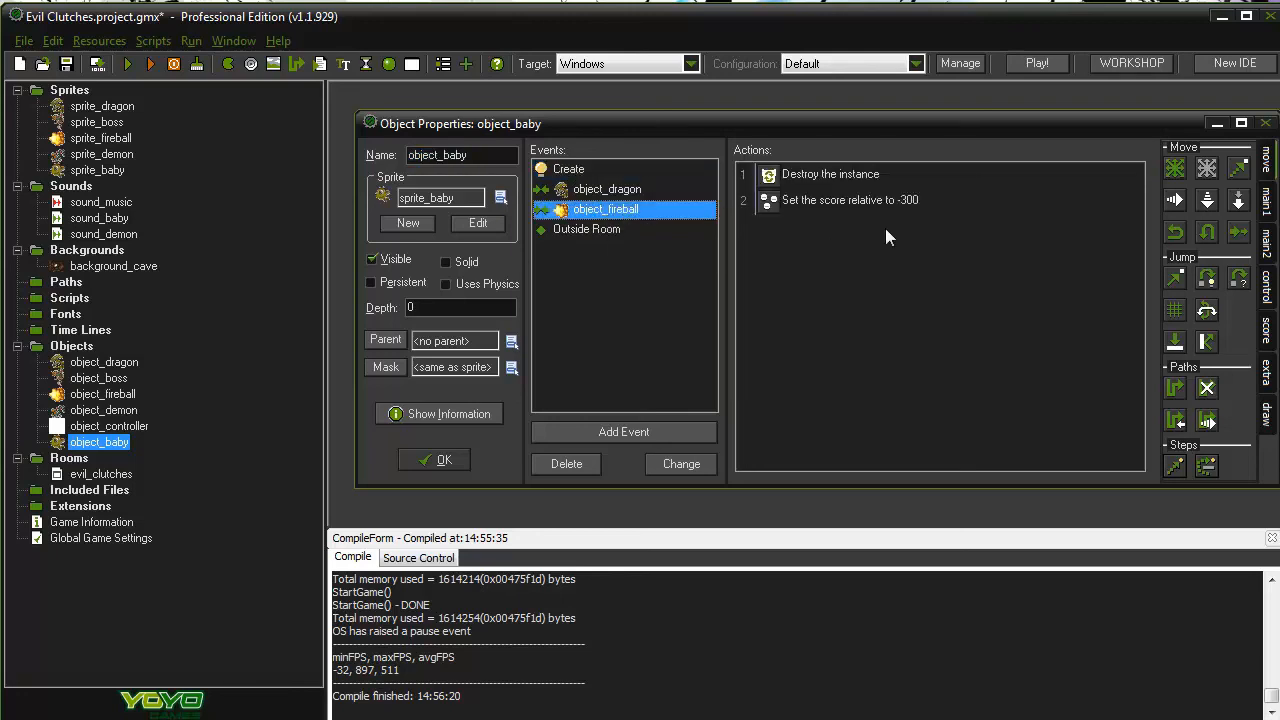
left_click(1268, 205)
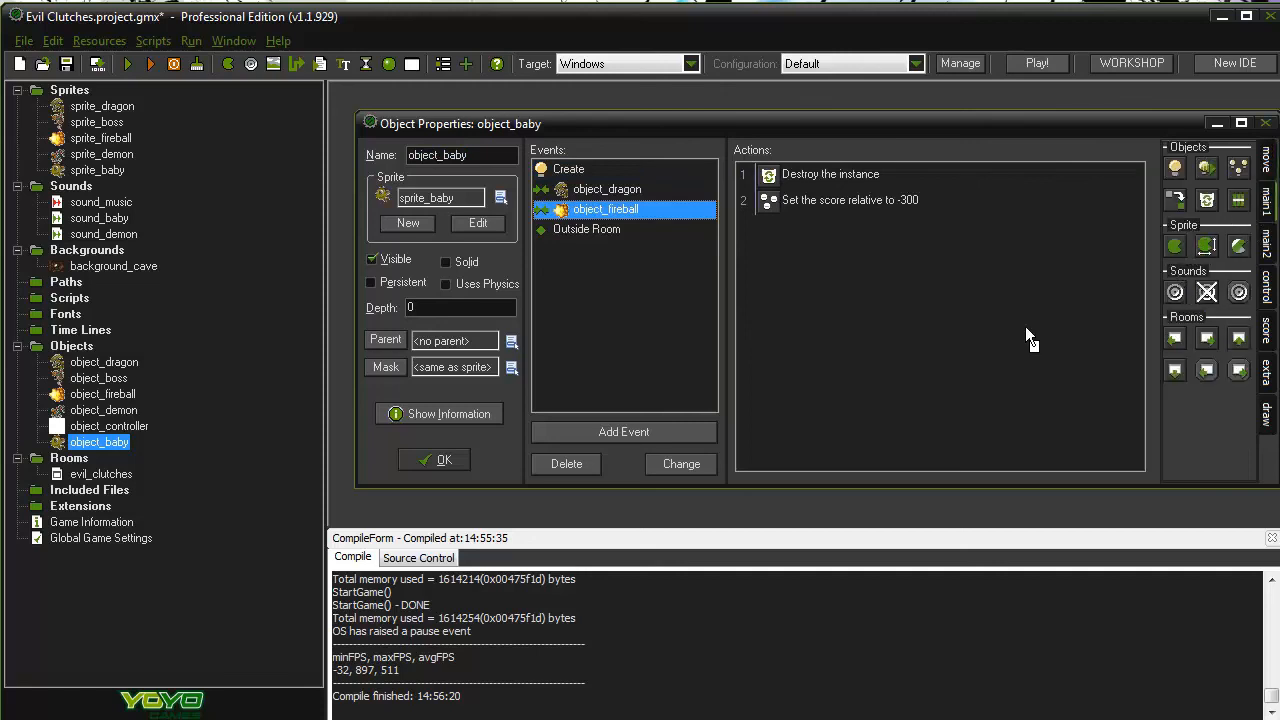
left_click_drag(1025, 326, 842, 345)
Set the Play Sound action to sound_baby with loop false, accept the object_baby properties, and save the project
left_click(1176, 329)
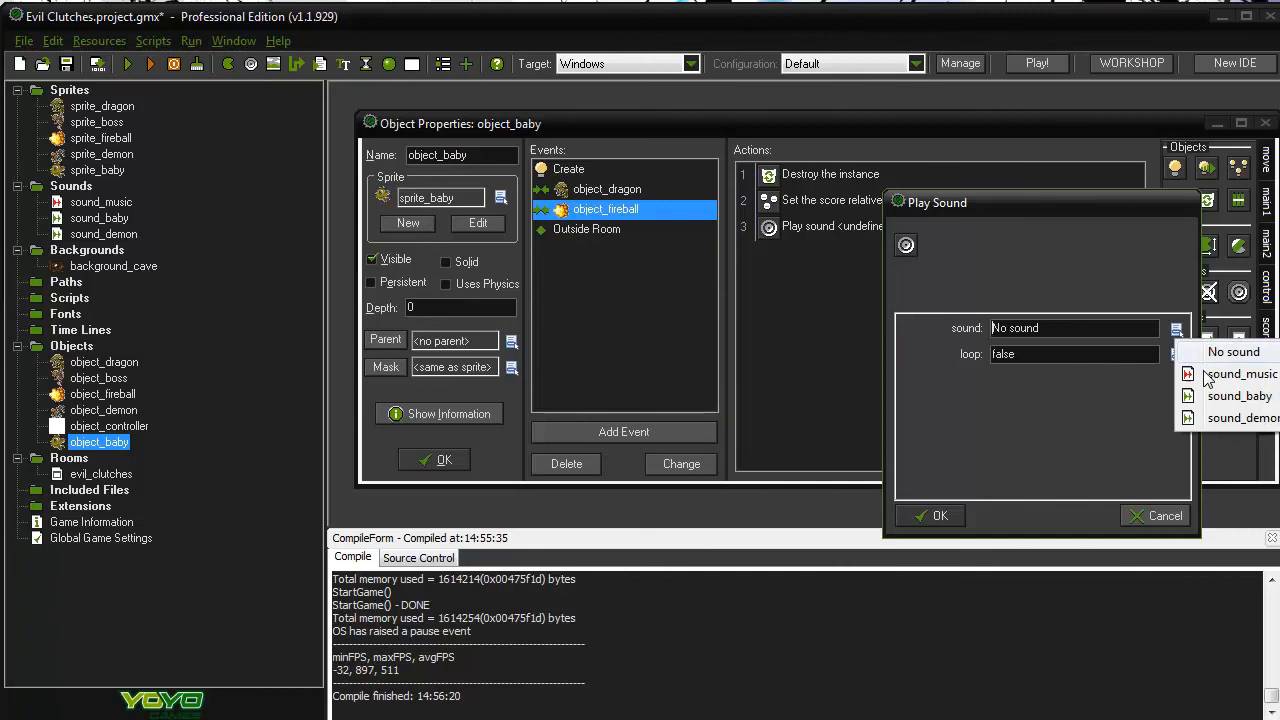
left_click(1226, 395)
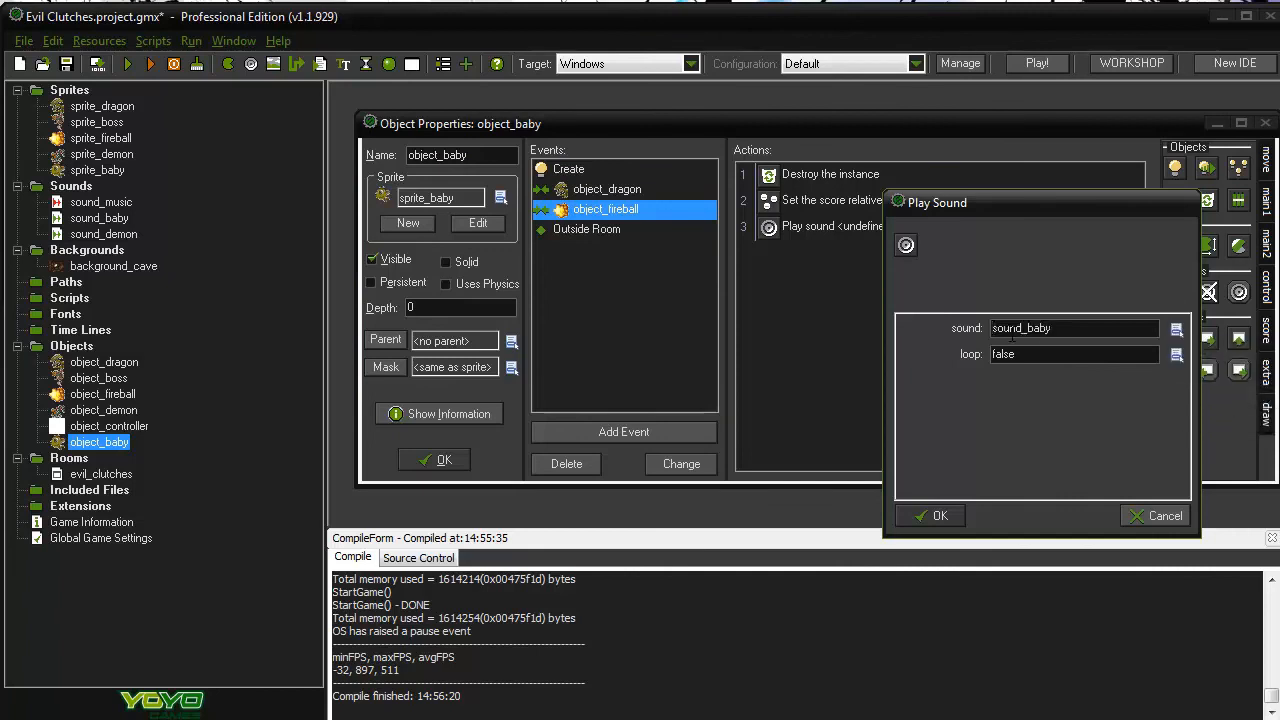
left_click(940, 516)
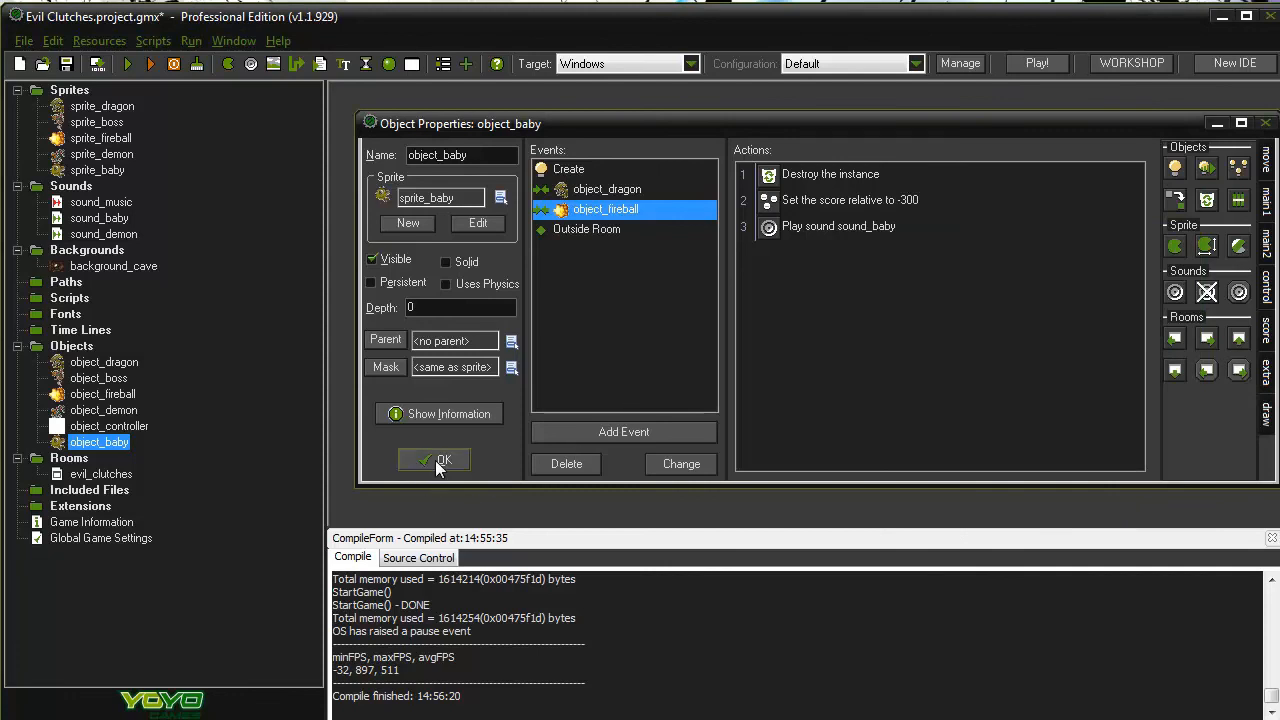
left_click(439, 463)
left_click(100, 66)
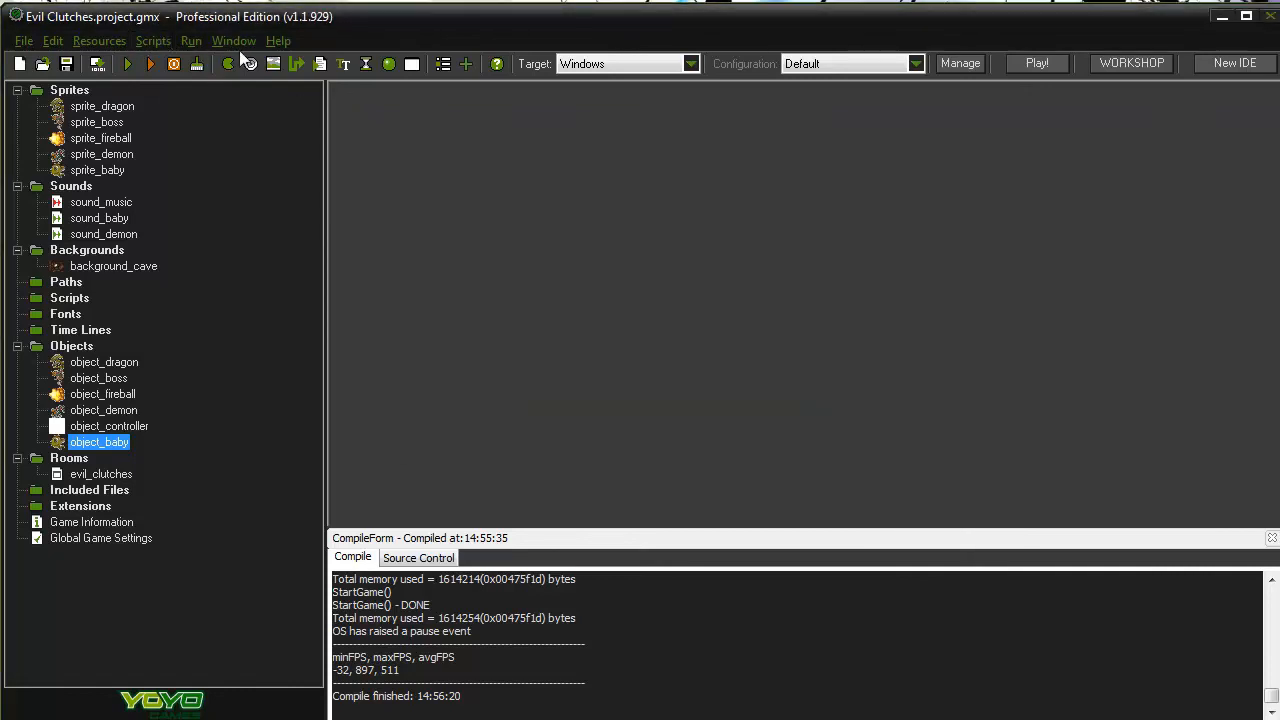
Change the Set Color action in object_controller's Draw event to white, accept the properties, and save the project
double_click(127, 430)
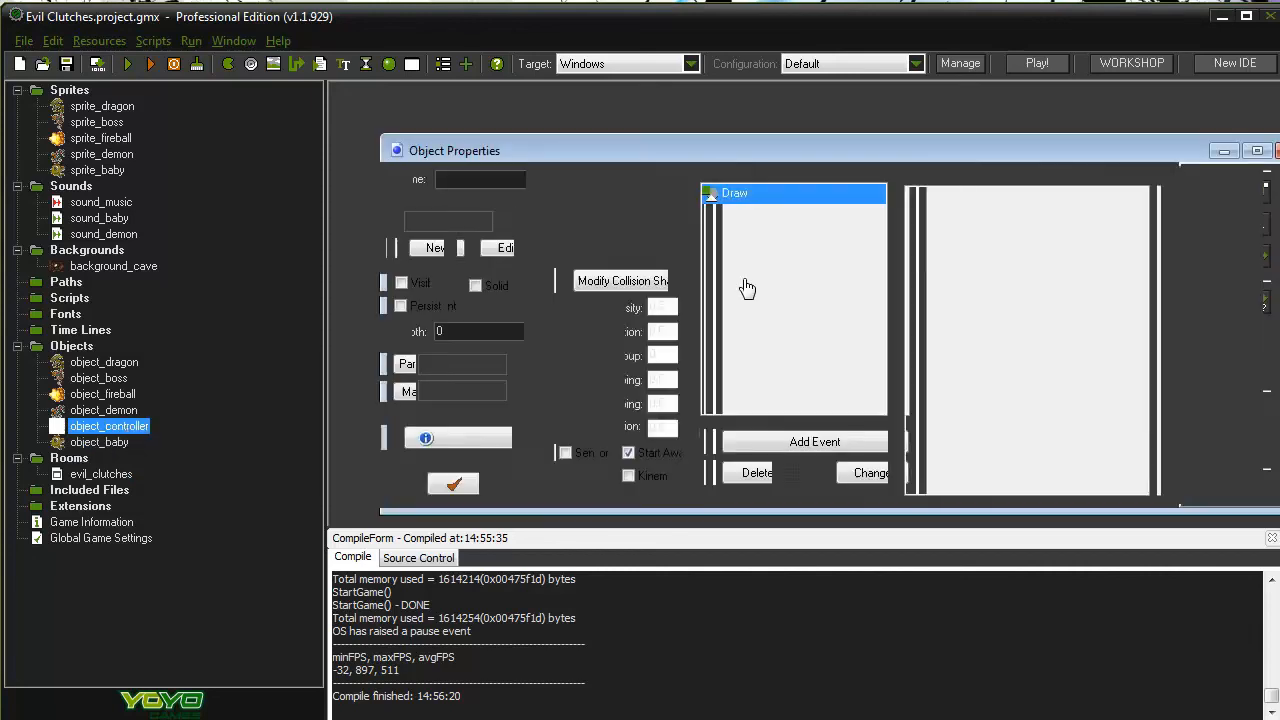
left_click(802, 201)
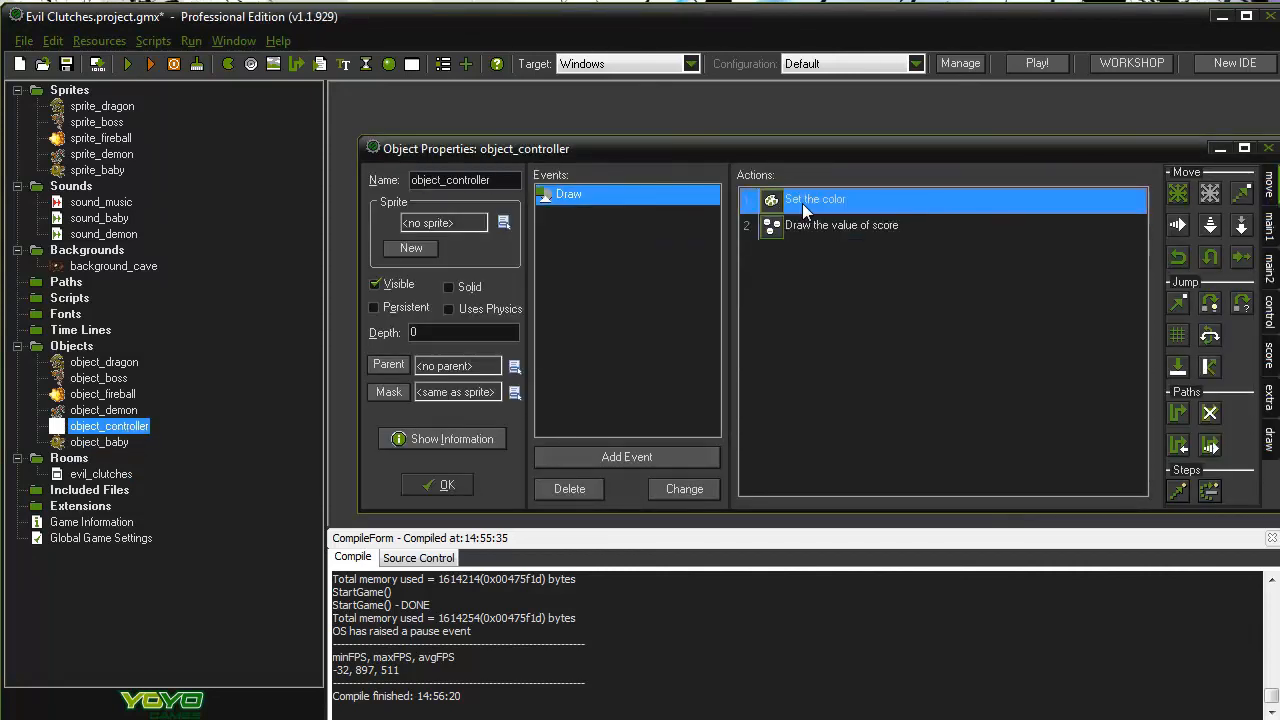
double_click(818, 201)
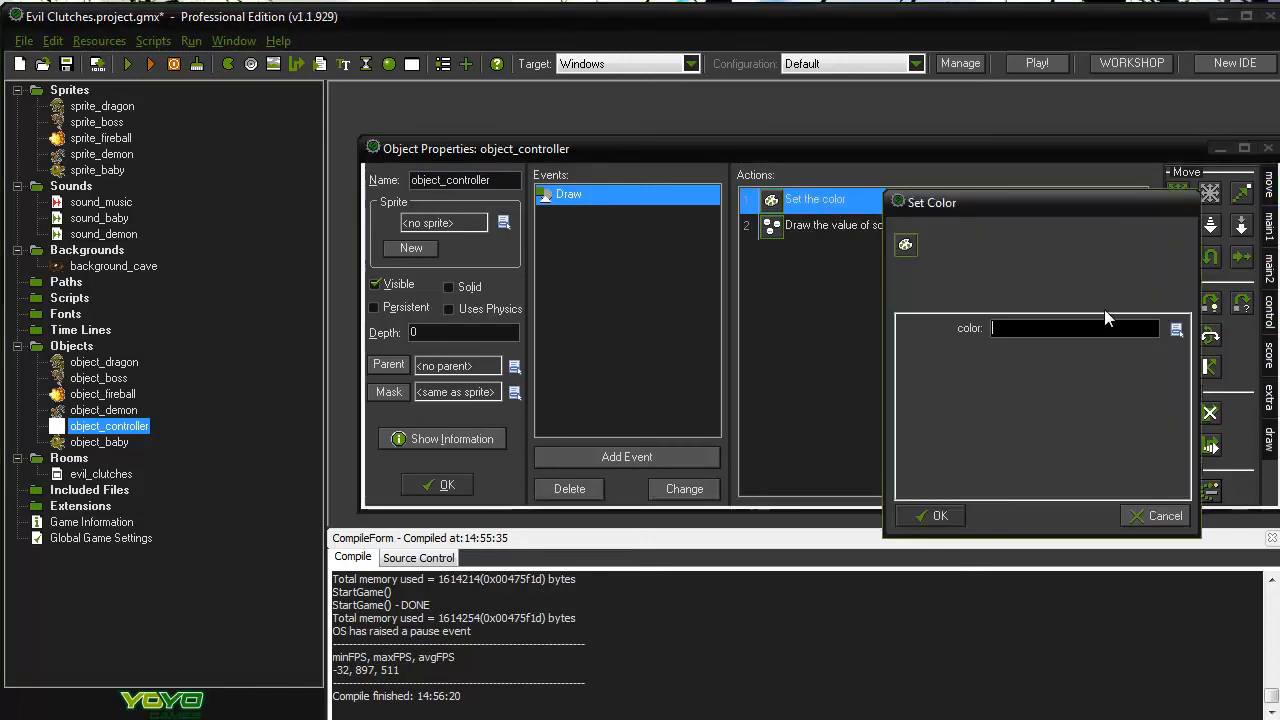
left_click(1095, 331)
left_click(752, 270)
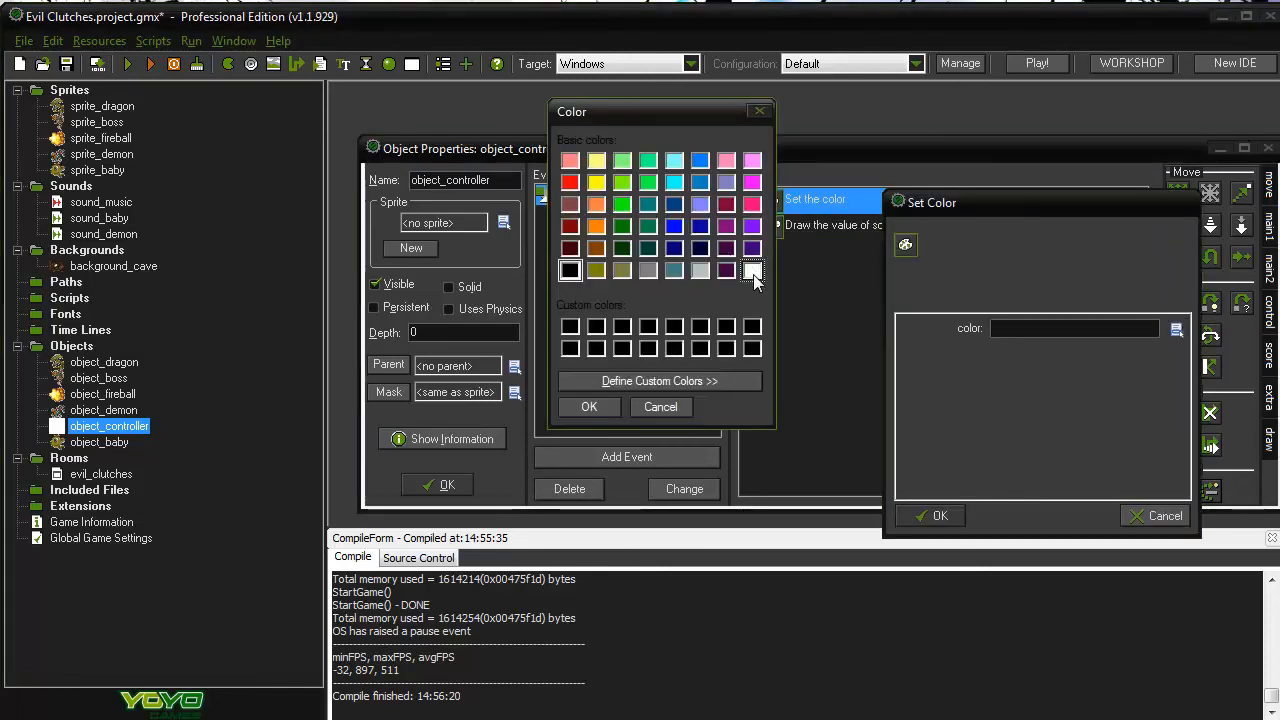
left_click(589, 406)
left_click(940, 516)
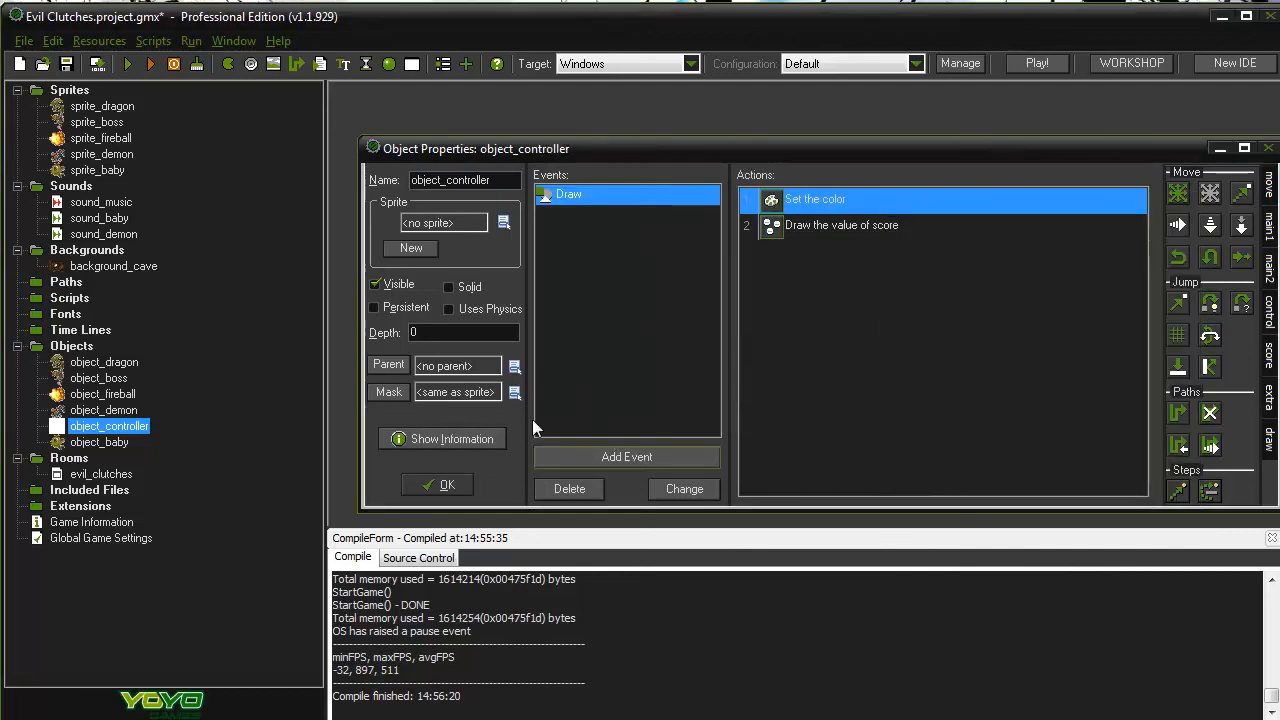
left_click(434, 485)
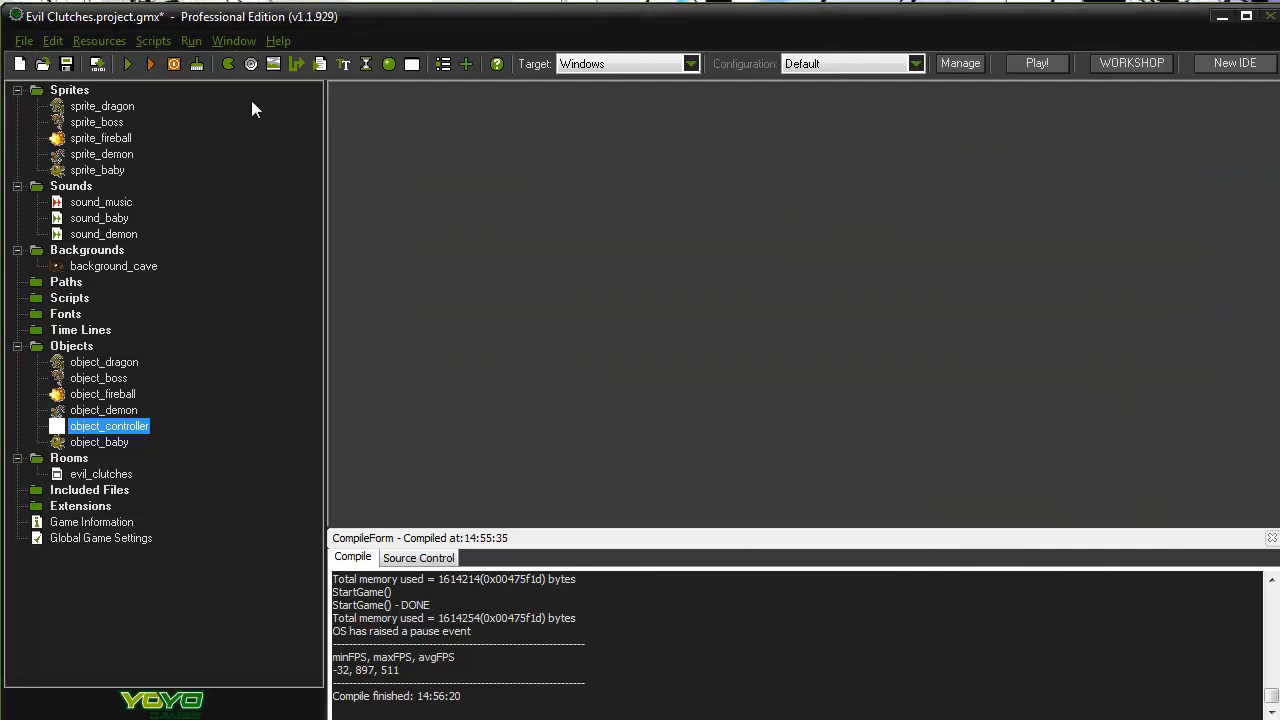
left_click(66, 63)
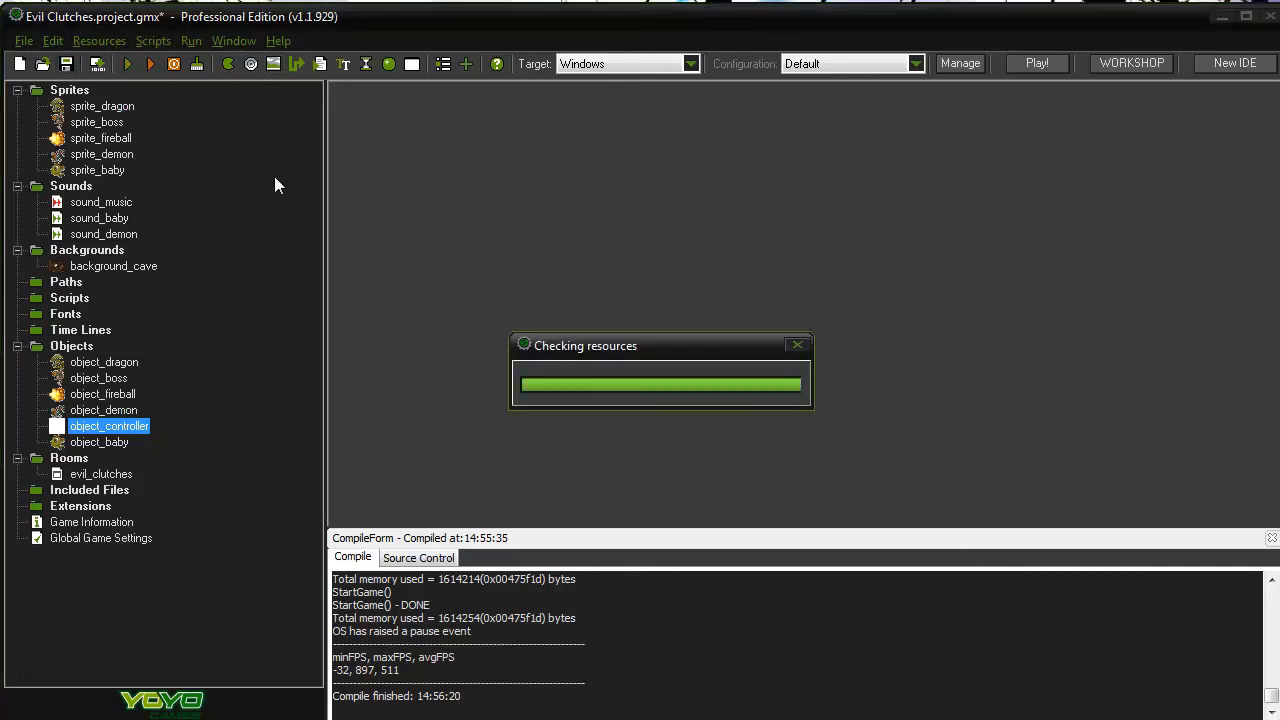
Run the game and playtest it, flying the dragon up and down and shooting fireballs to check the sounds and score display
left_click(134, 64)
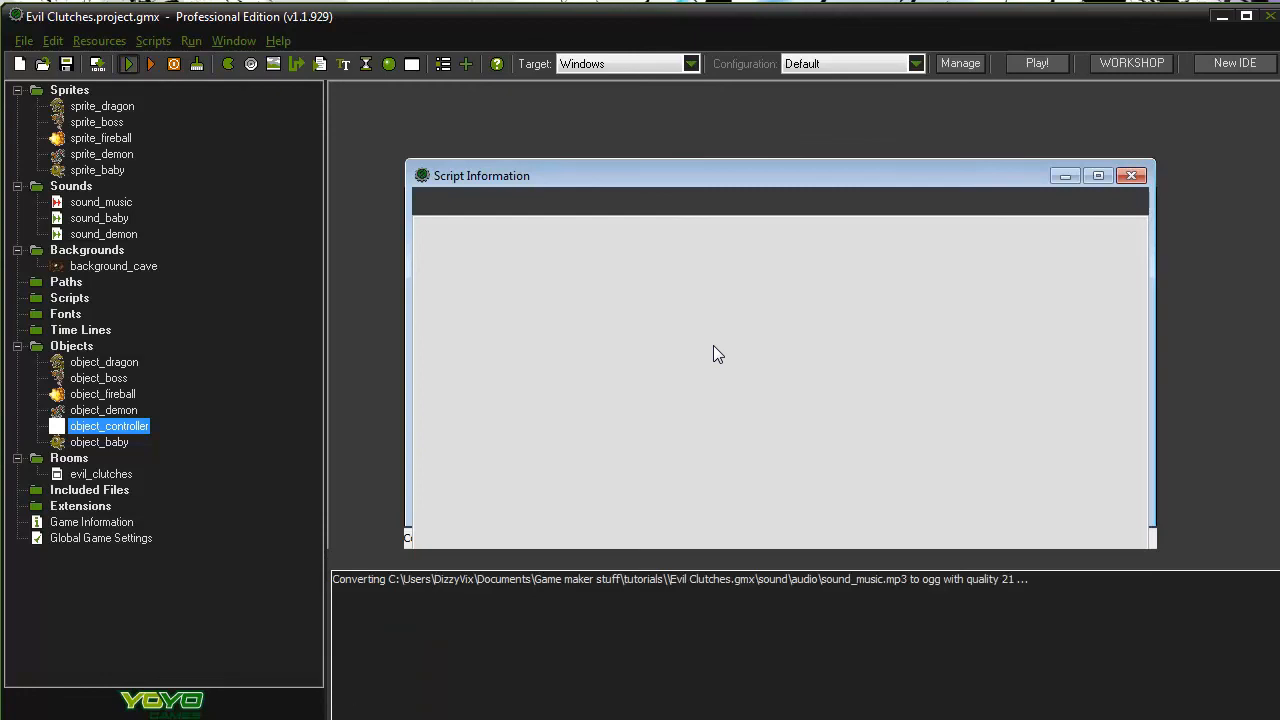
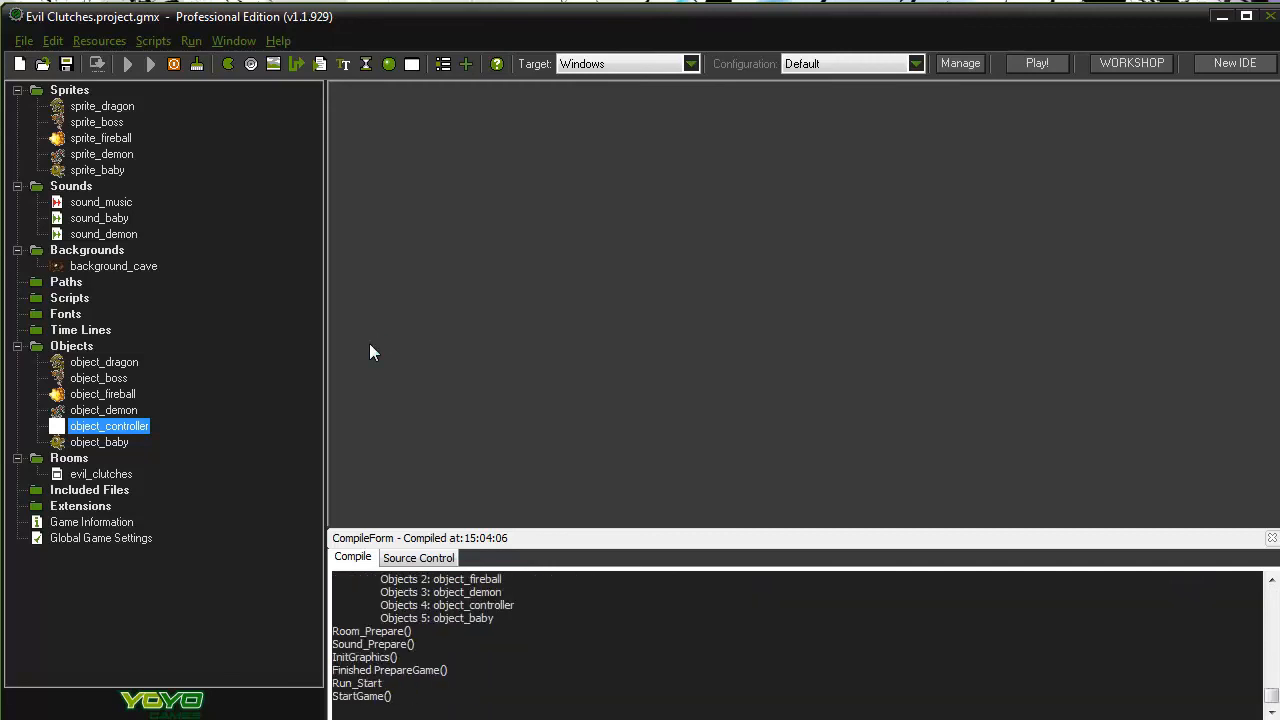
key("space")
key("space")
key("Up")
key("Down")
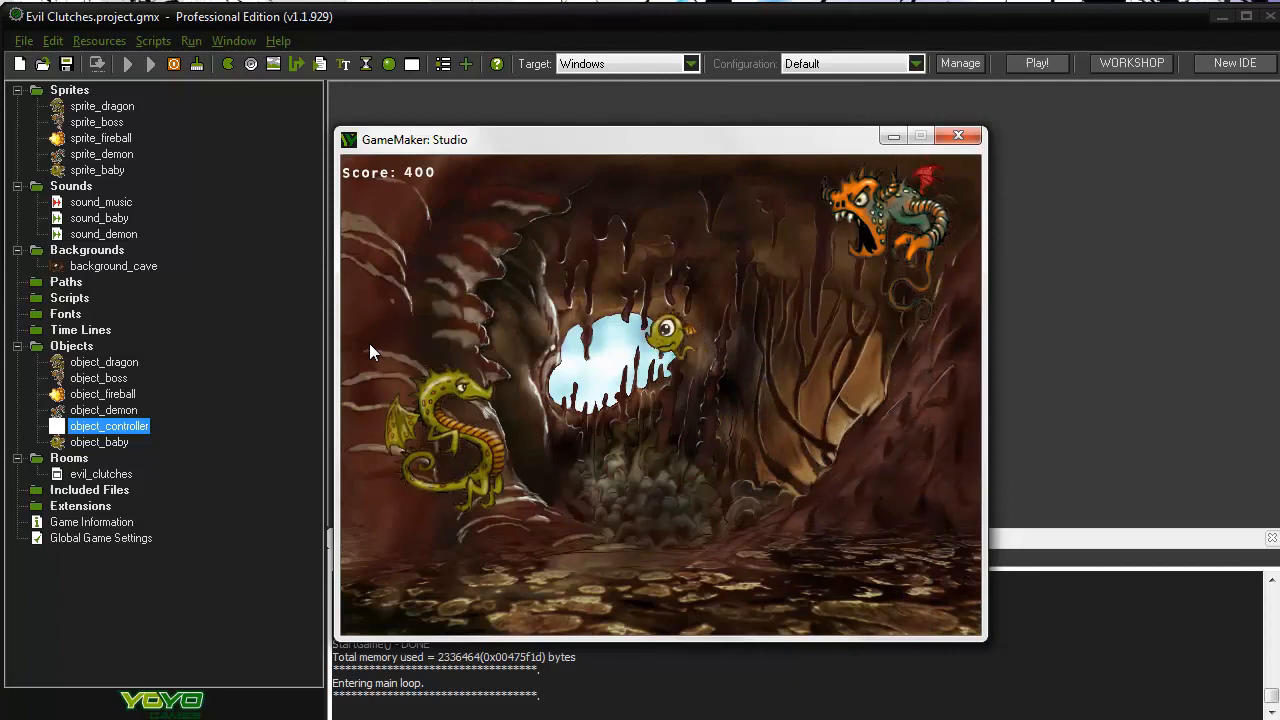
key("Up")
key("Down")
key("space")
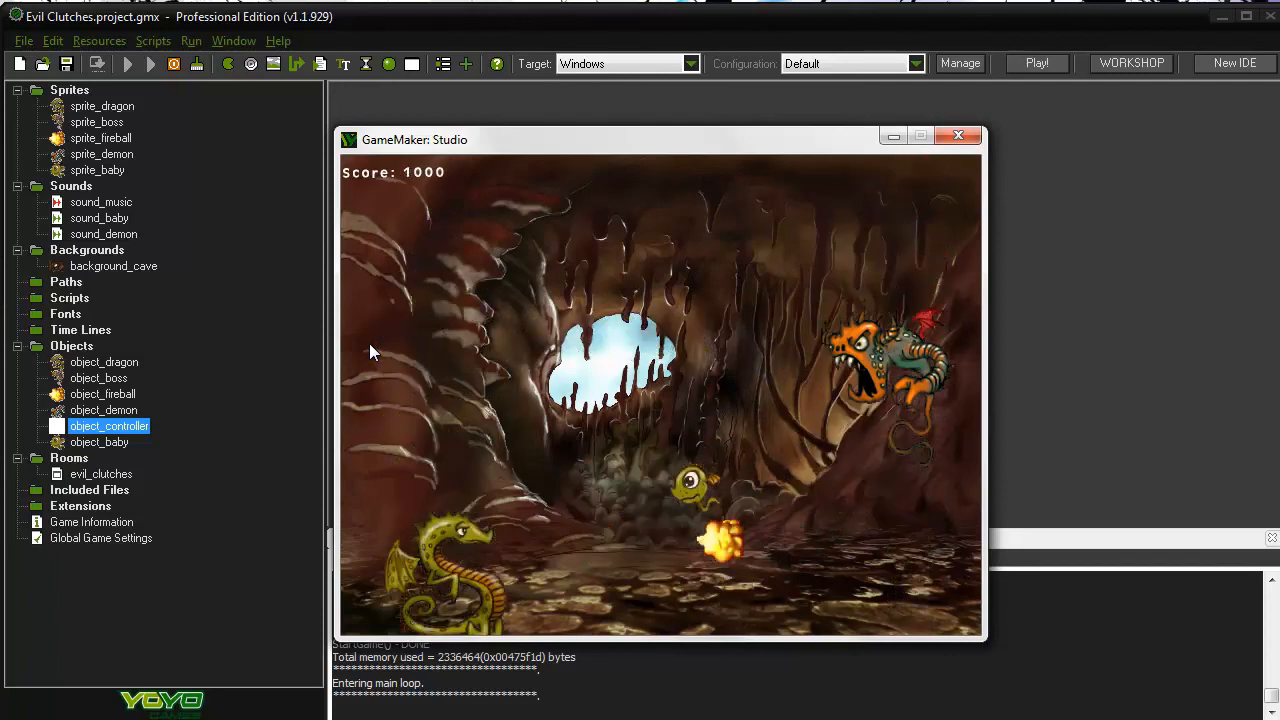
key("Up")
key("space")
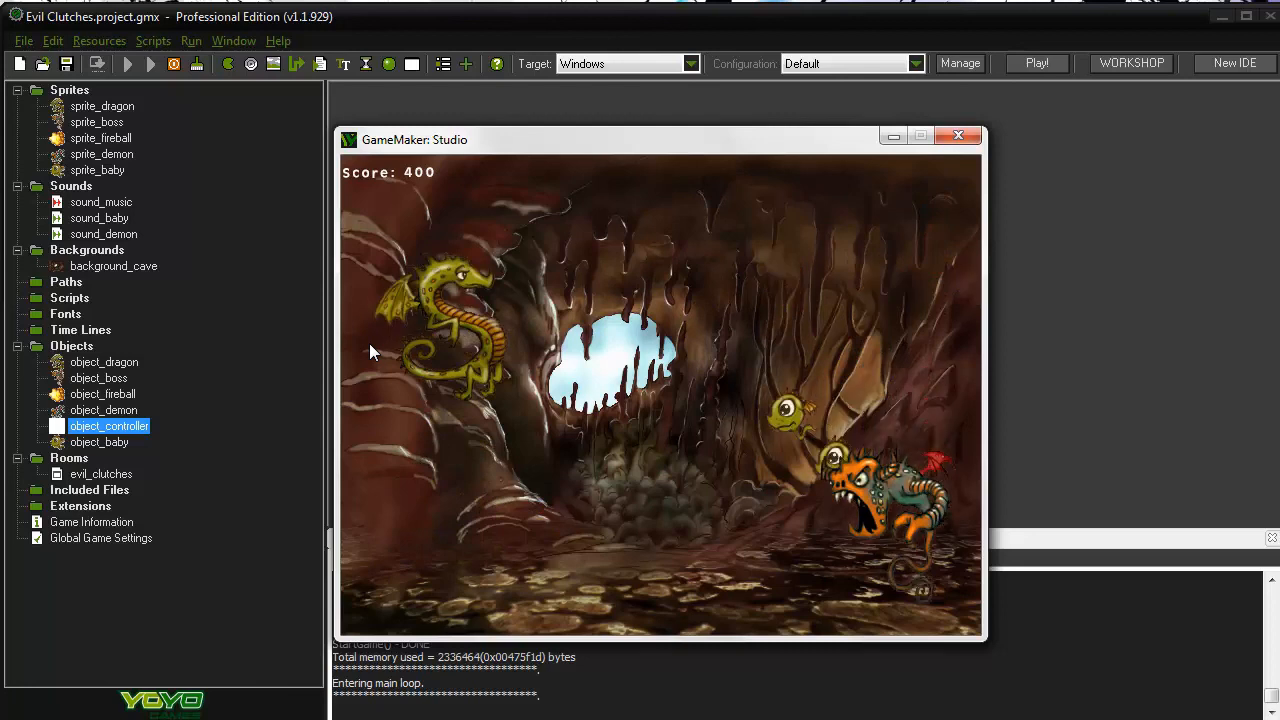
key("Down")
key("Up")
key("space")
key("space")
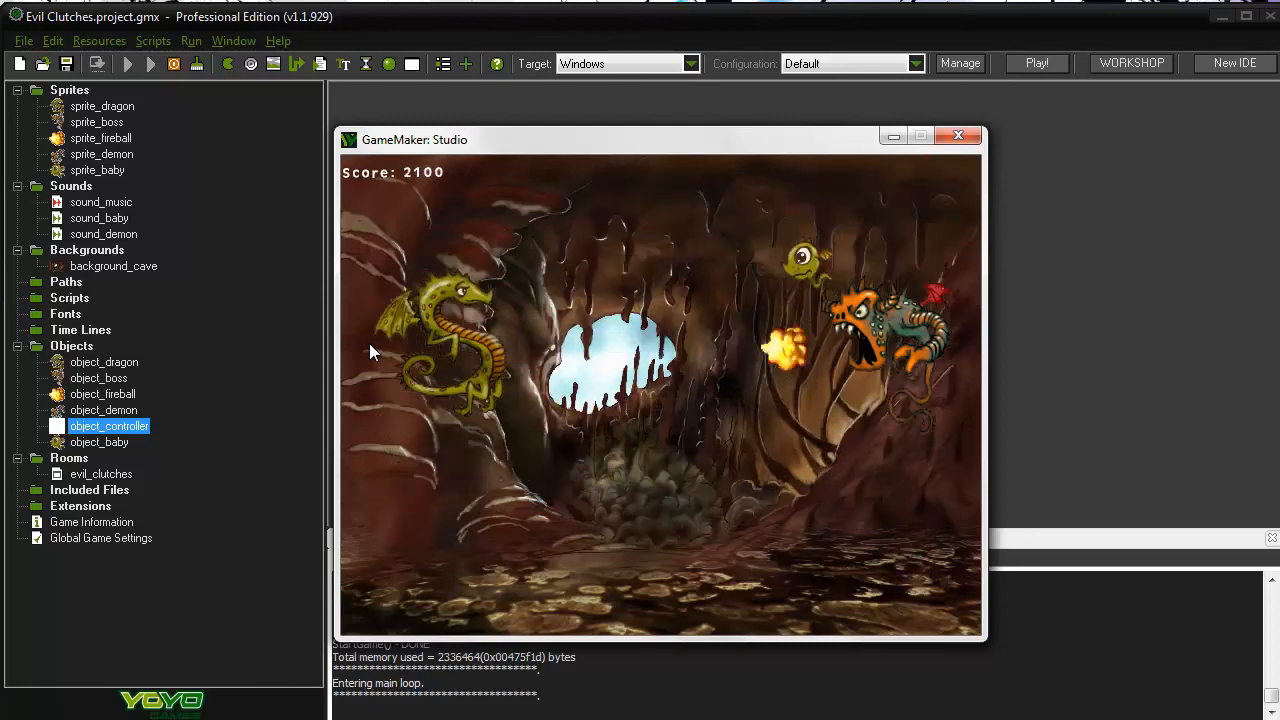
key("Down")
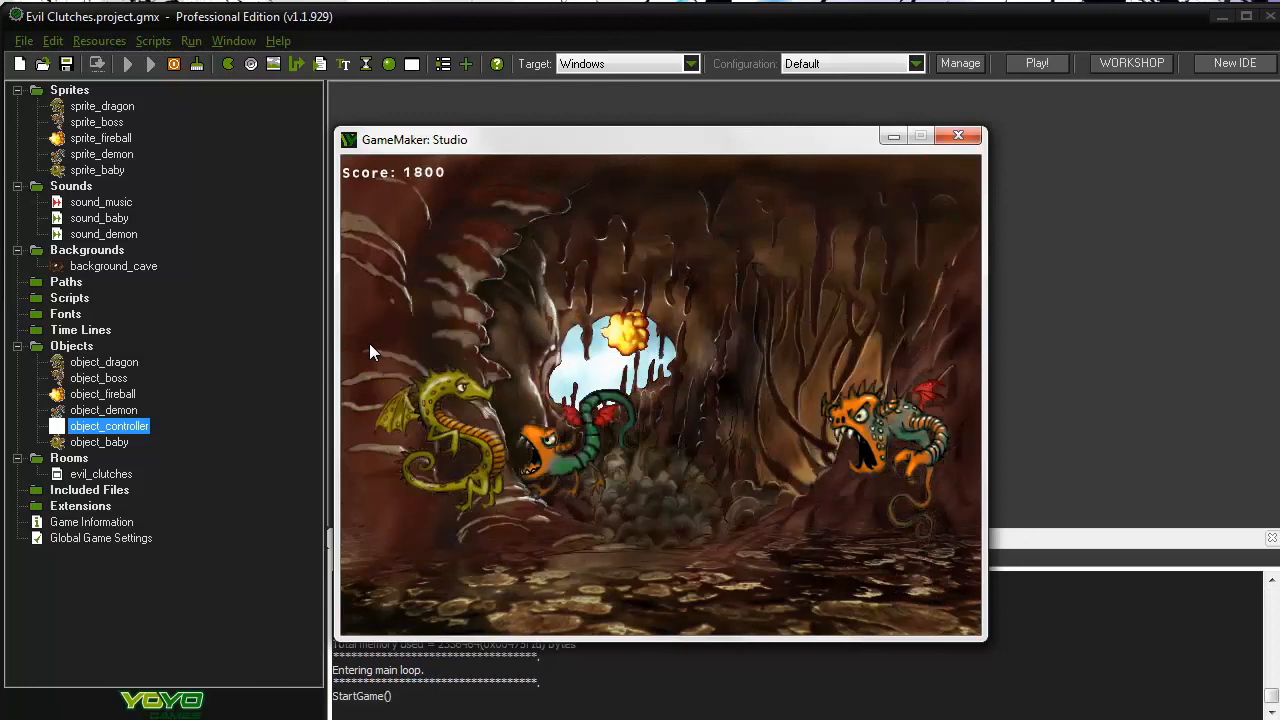
key("Up")
key("Down")
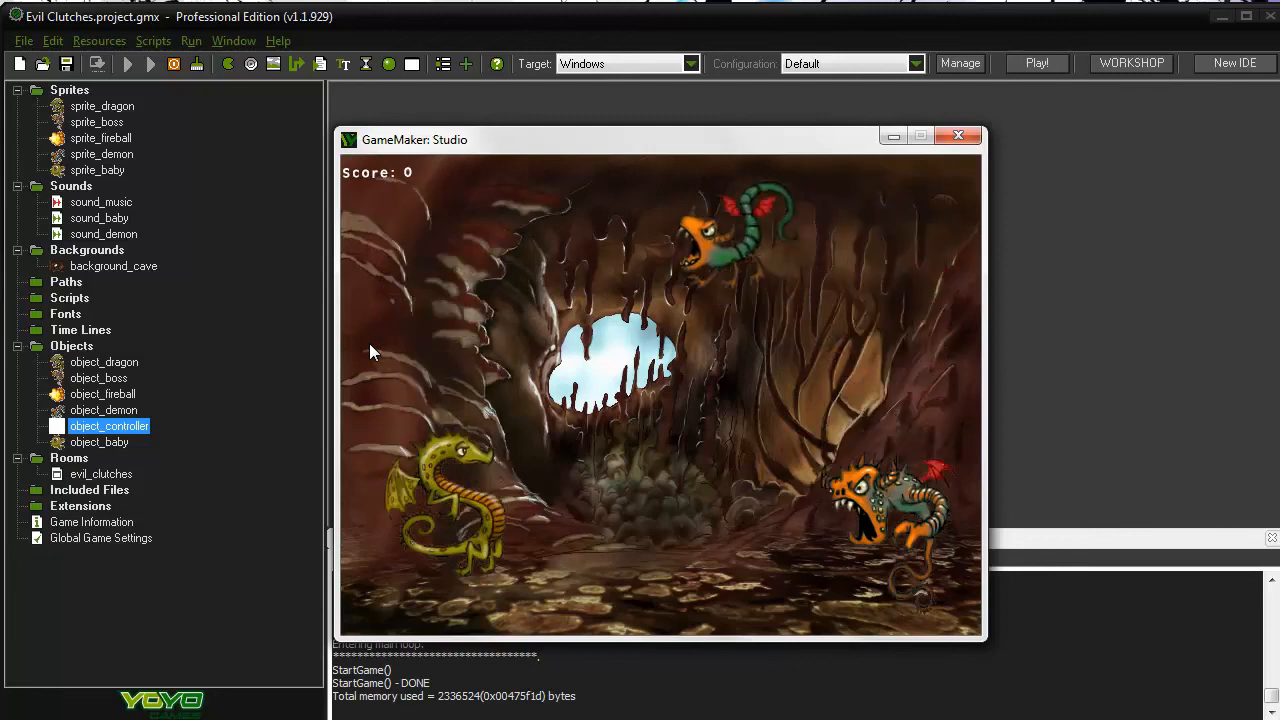
key("Up")
key("space")
key("Down")
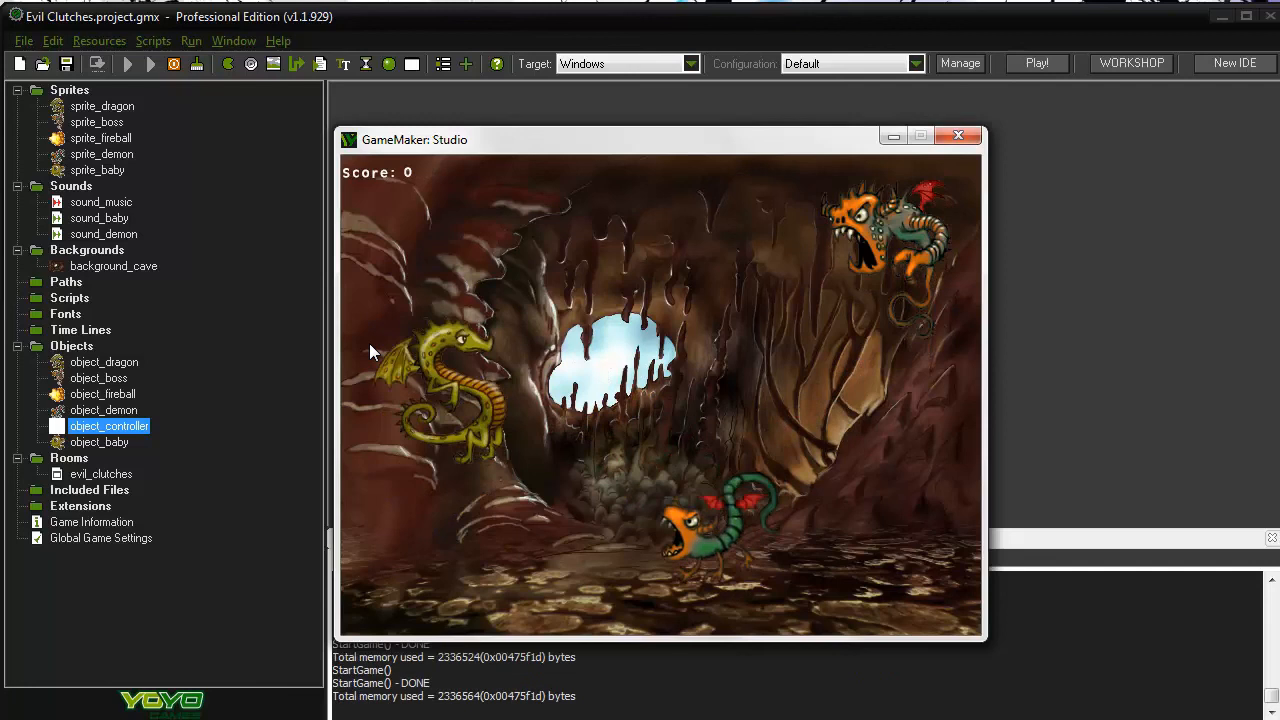
Keep playtesting through several restarts, dodging and shooting demons with the dragon to check scoring and collisions, and close the game window
key("Down")
key("space")
key("Up")
key("Down")
key("Up")
key("Down")
key("Up")
key("space")
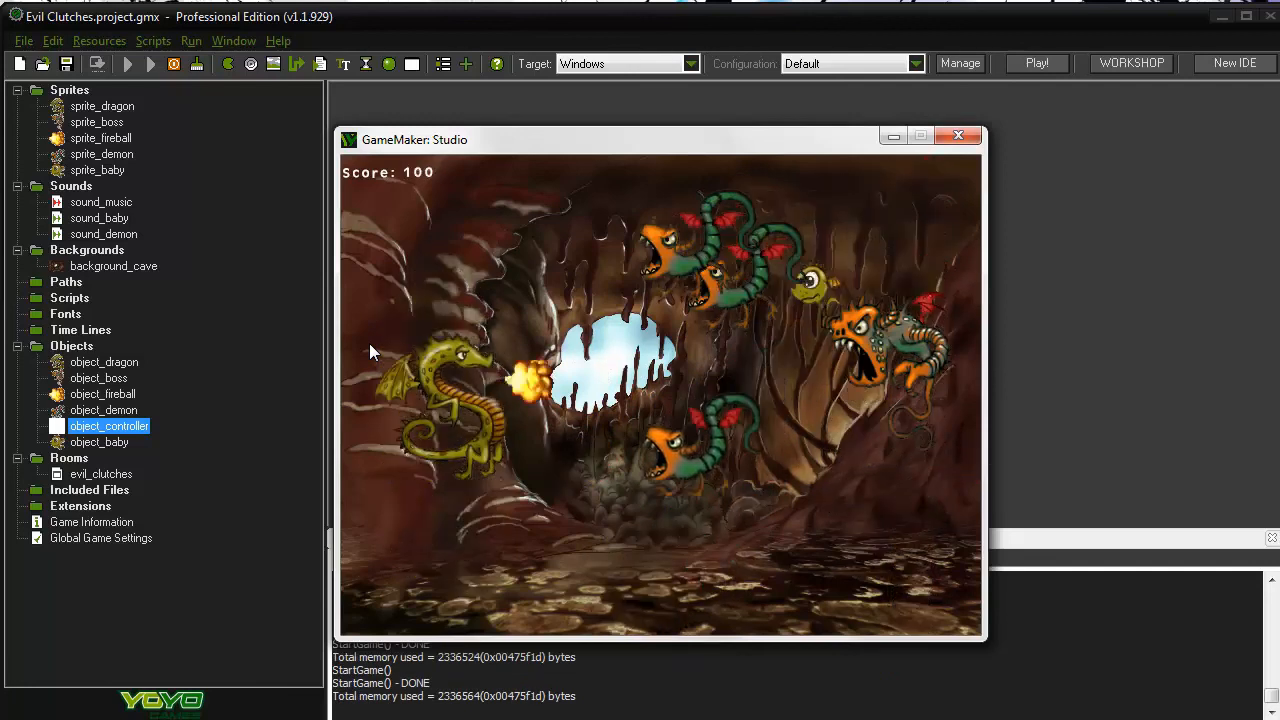
key("Up")
key("space")
key("Up")
key("Down")
key("Up")
key("Down")
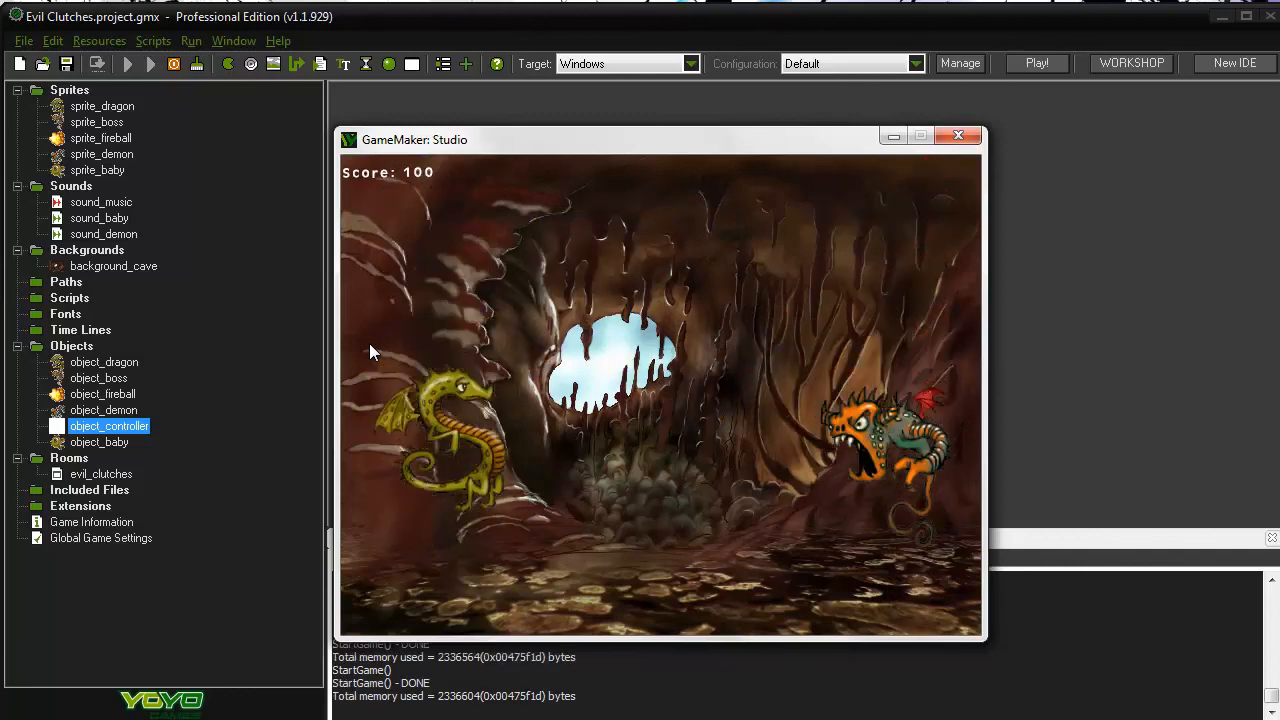
key("Up")
key("space")
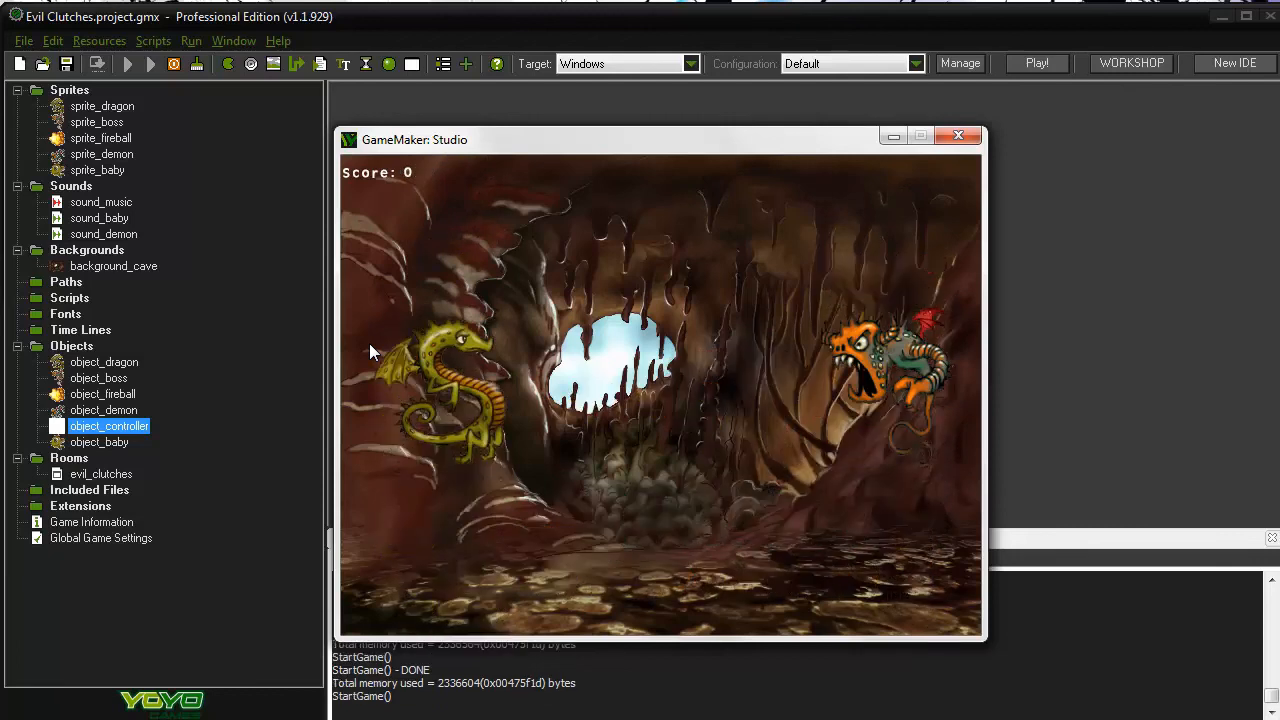
key("Down")
key("Up")
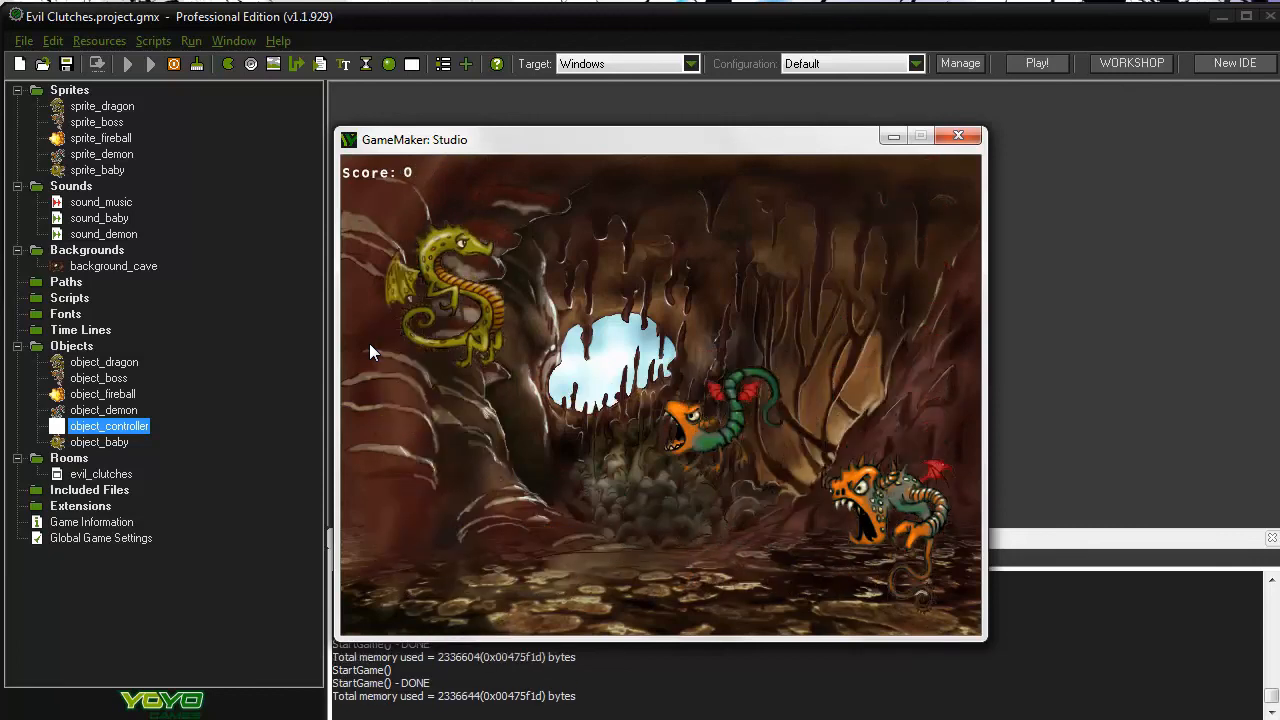
key("Down")
key("Up")
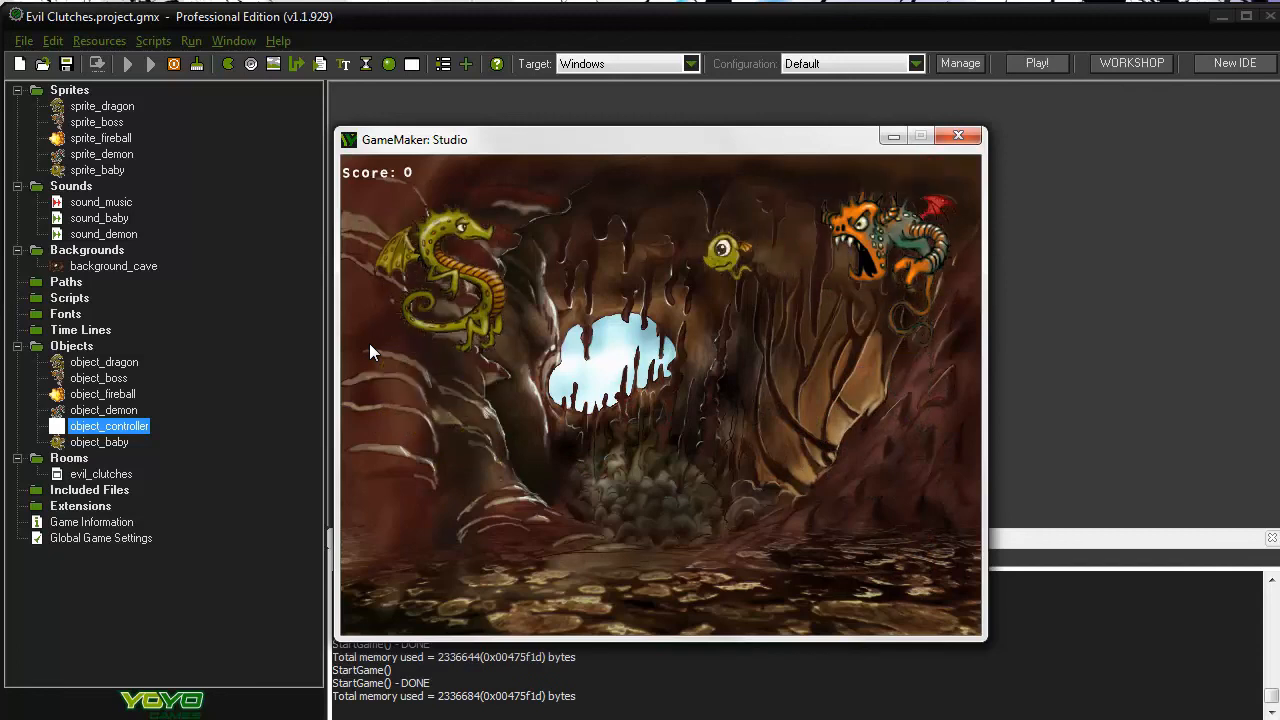
key("Down")
key("Down")
key("Up")
key("Down")
key("space")
key("Up")
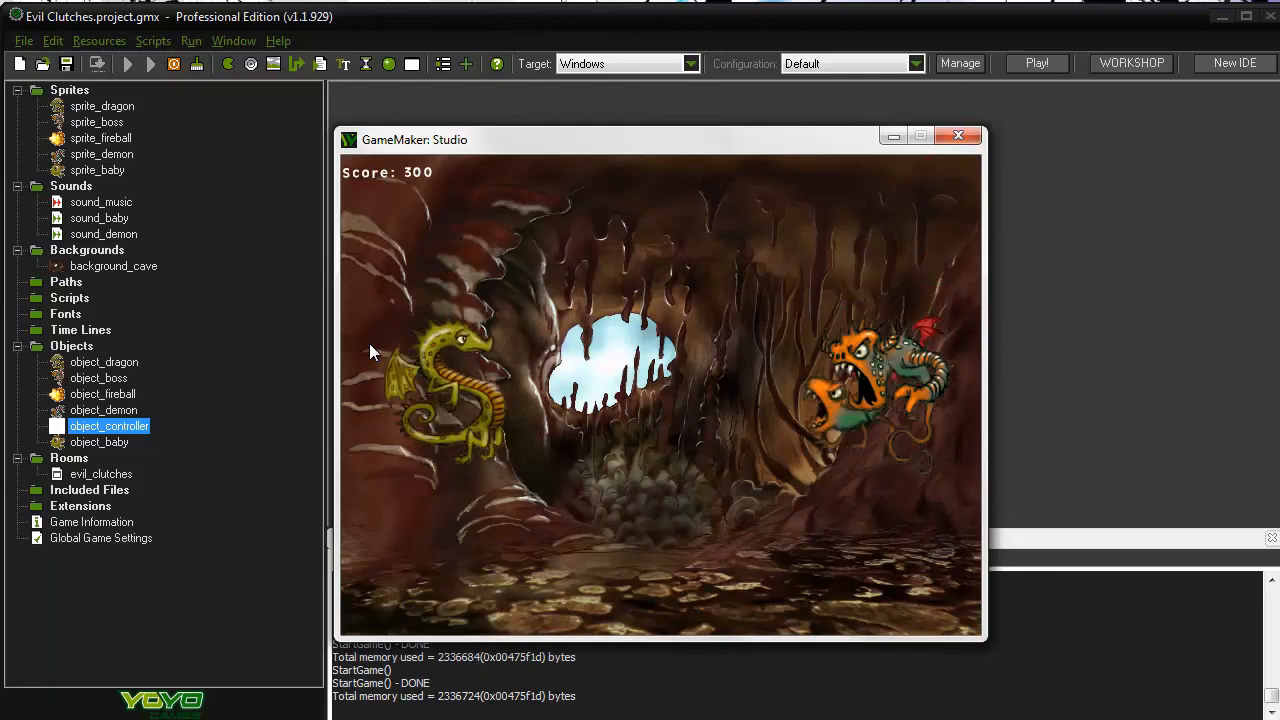
key("Down")
key("space")
key("Up")
key("Down")
key("Up")
key("Down")
key("Up")
key("space")
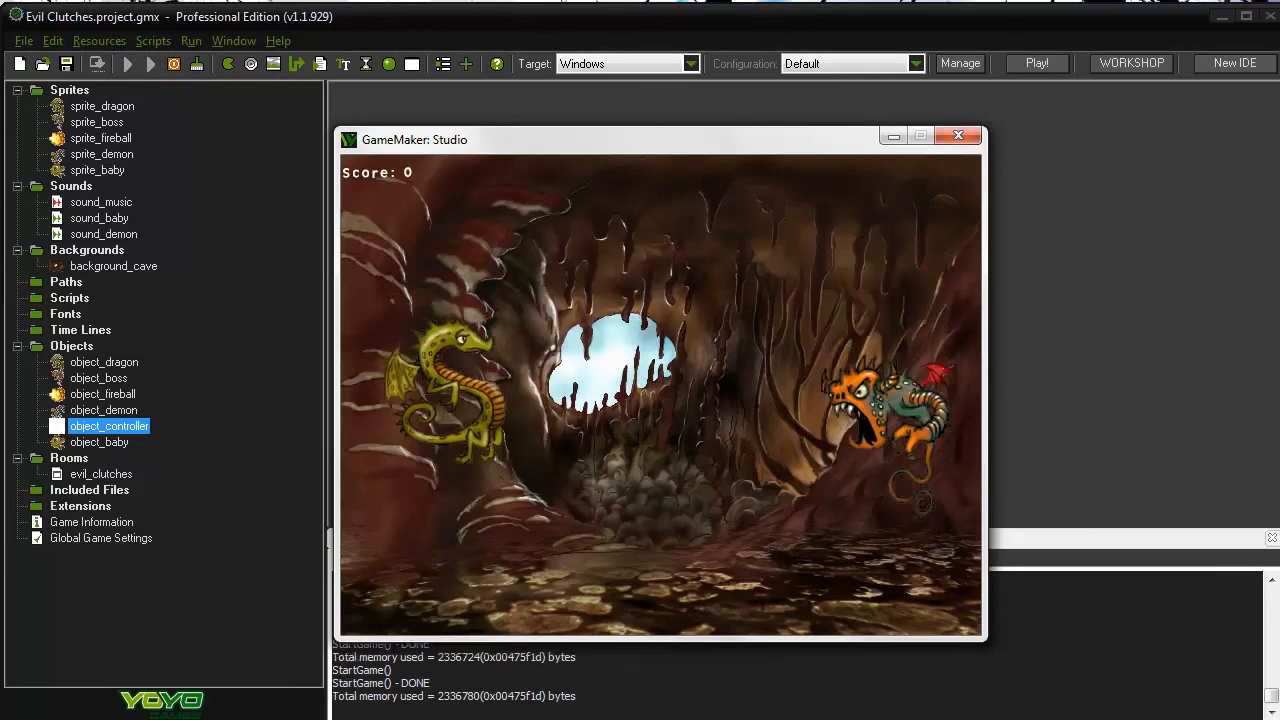
left_click(956, 136)
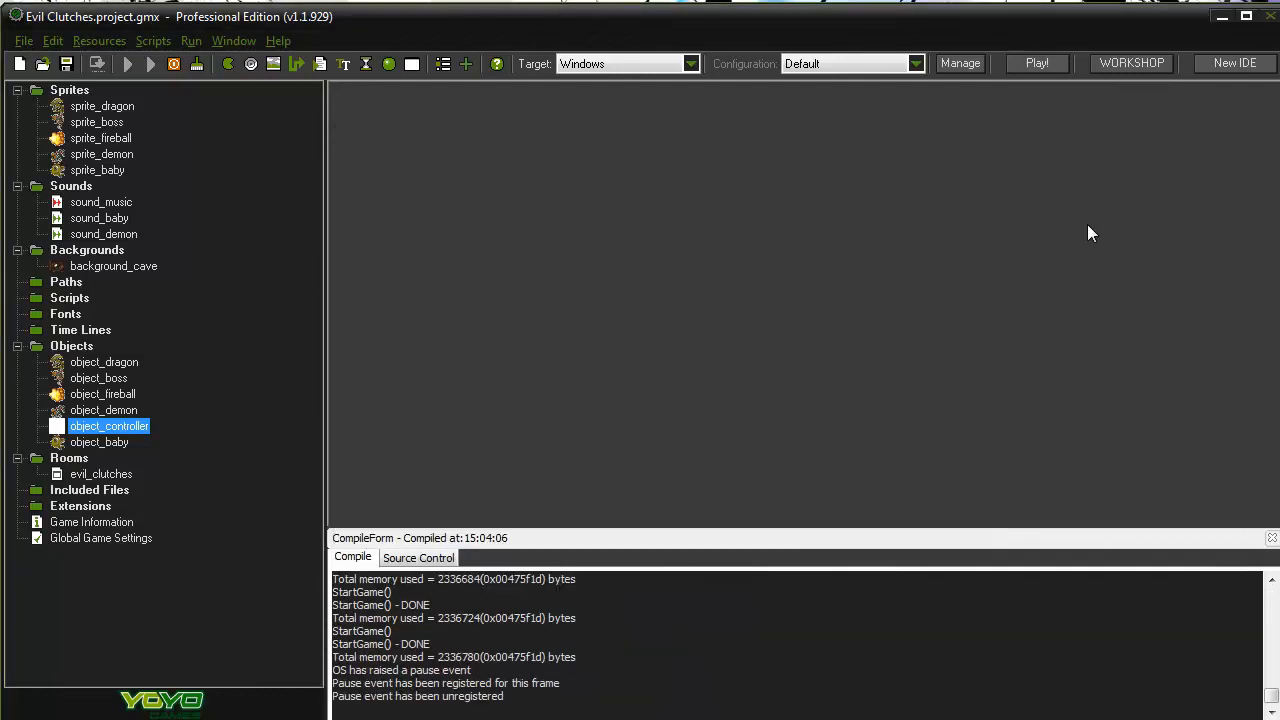